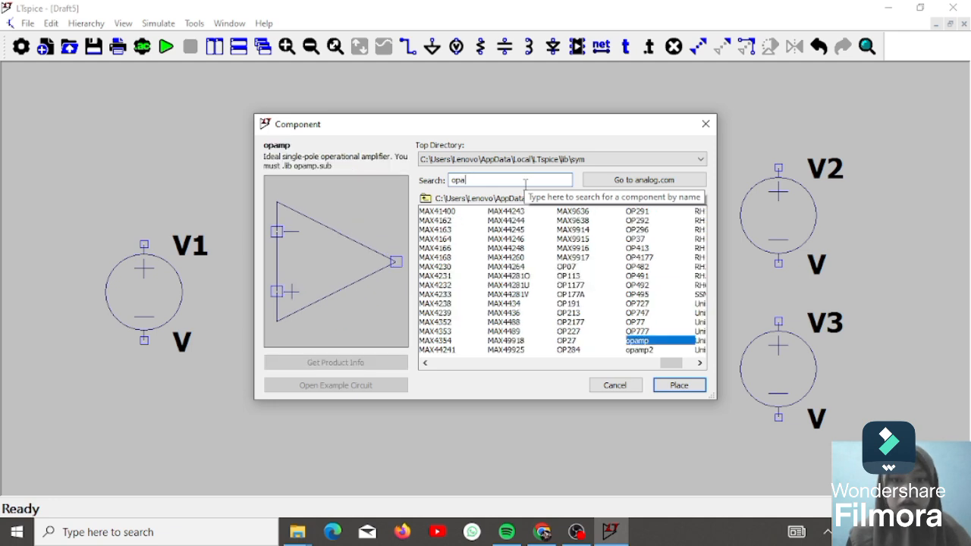
# Place one opamp2 component midway between source V1 and the V2/V3 pair.
pyautogui.click(638, 350)
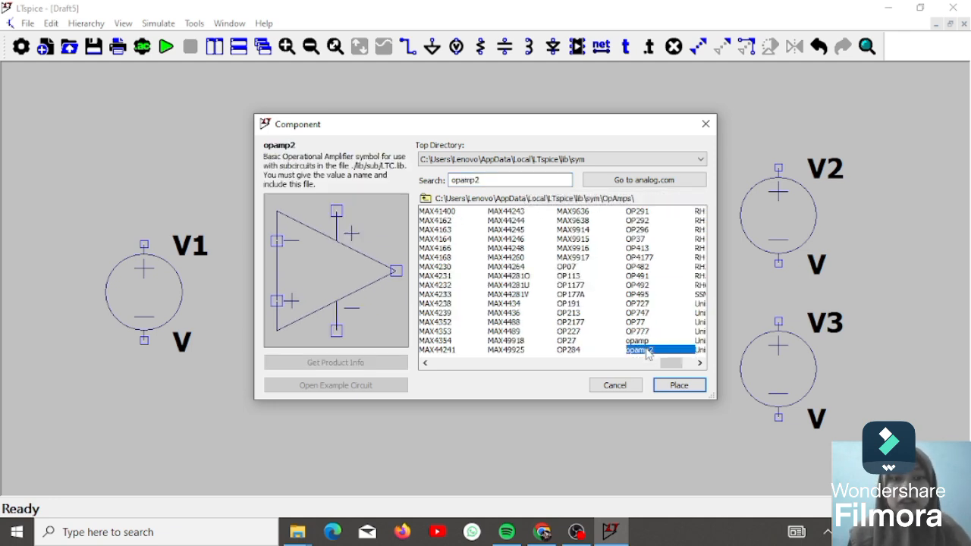
pyautogui.click(674, 384)
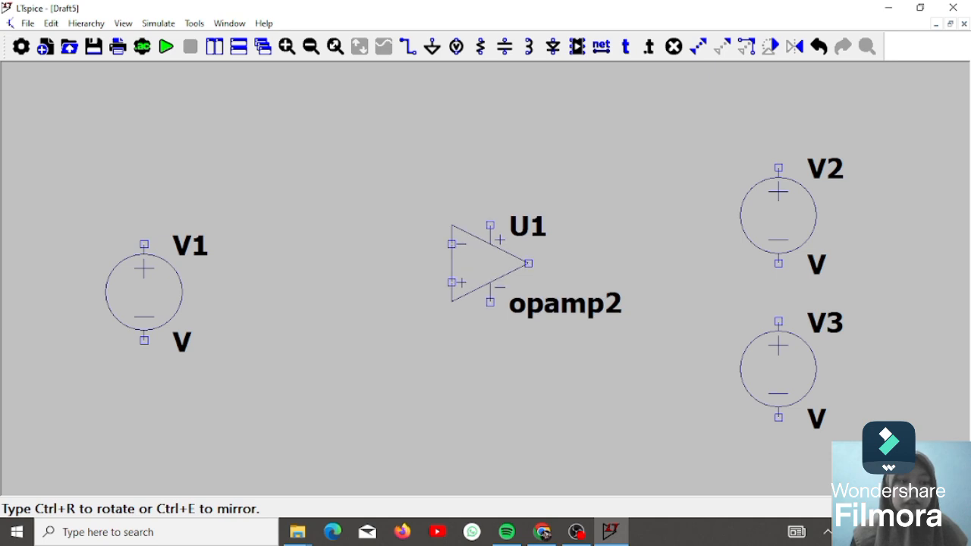
pyautogui.click(489, 244)
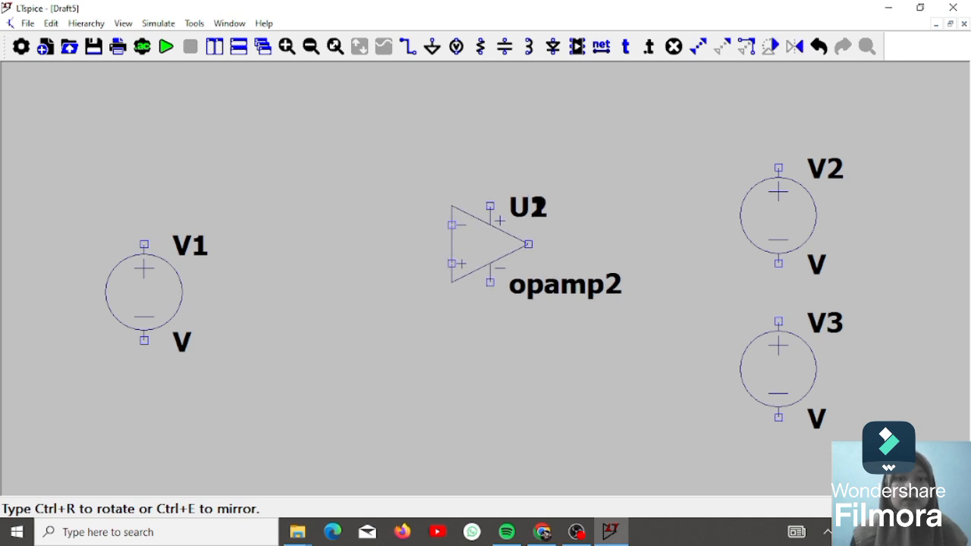
pyautogui.press('Escape')
# Place two horizontal resistors, R1 above the op-amp and R2 between V1 and the op-amp's inverting input.
pyautogui.click(487, 51)
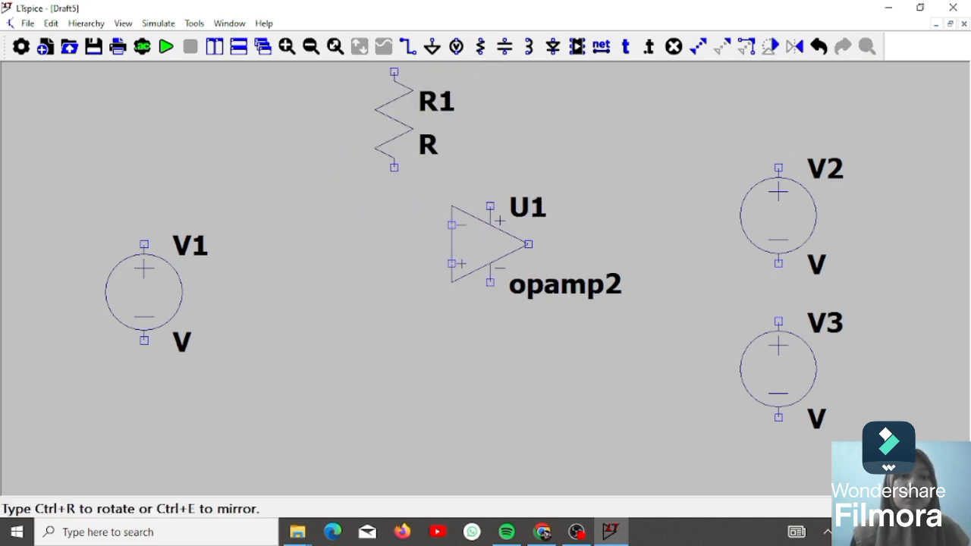
pyautogui.hotkey('ctrl', 'r')
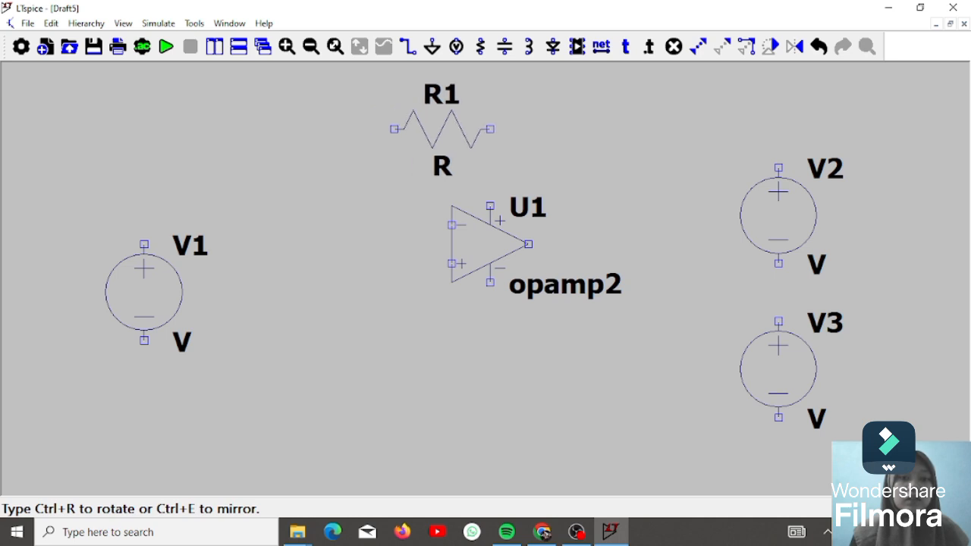
pyautogui.click(460, 129)
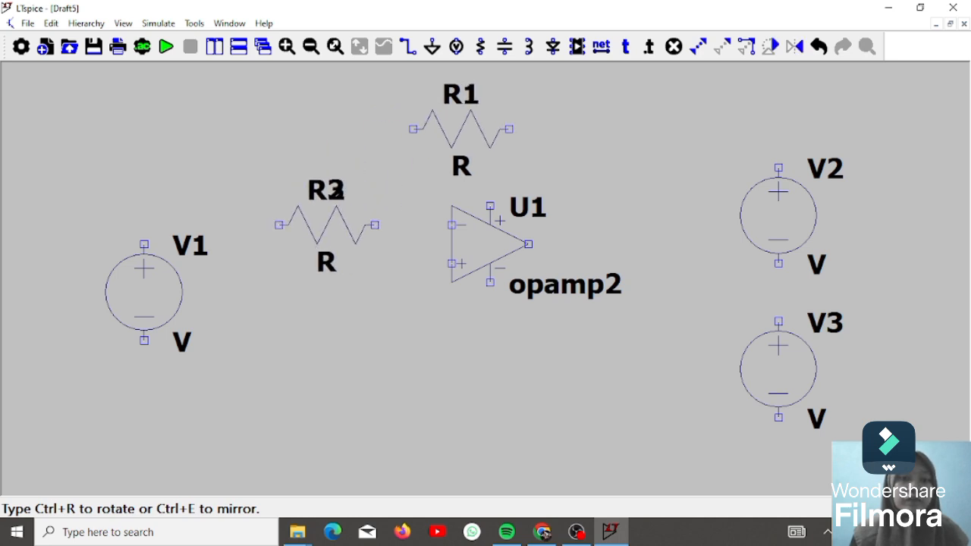
pyautogui.press('Escape')
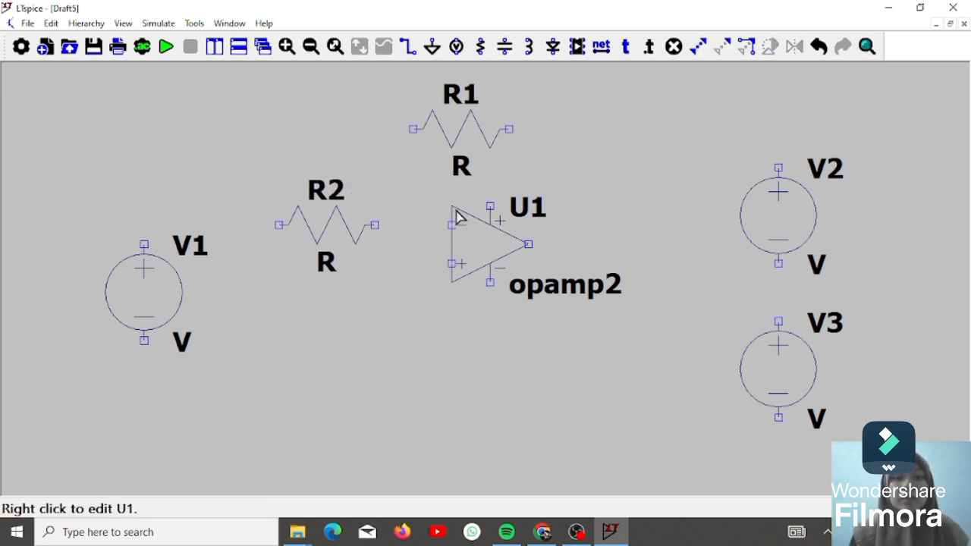
# Wire V1's positive terminal through R2 to the op-amp's inverting input.
pyautogui.click(408, 46)
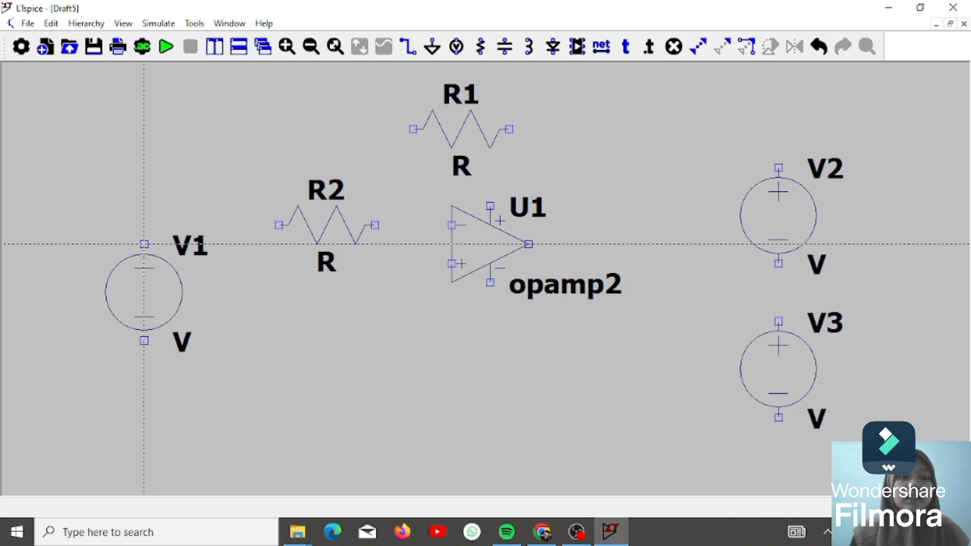
pyautogui.click(279, 225)
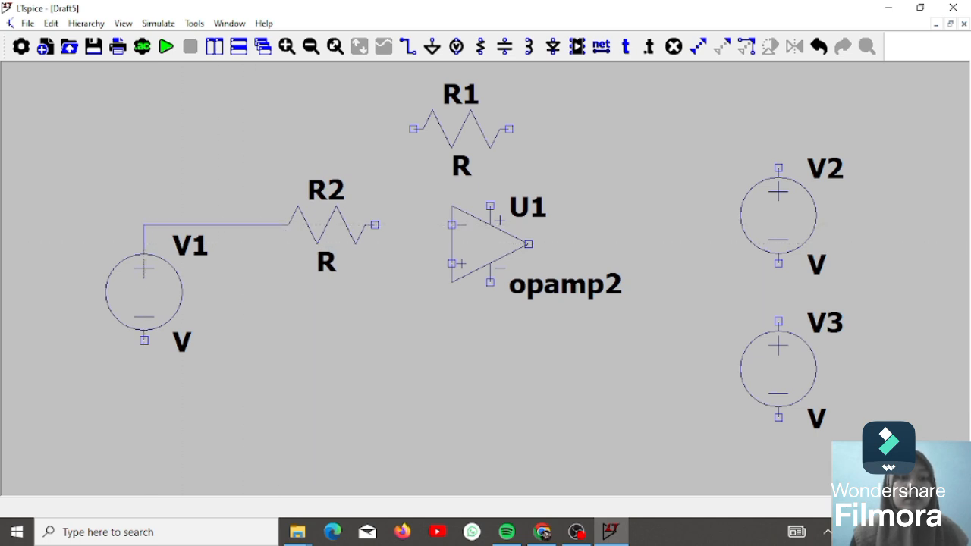
pyautogui.click(374, 225)
pyautogui.click(452, 224)
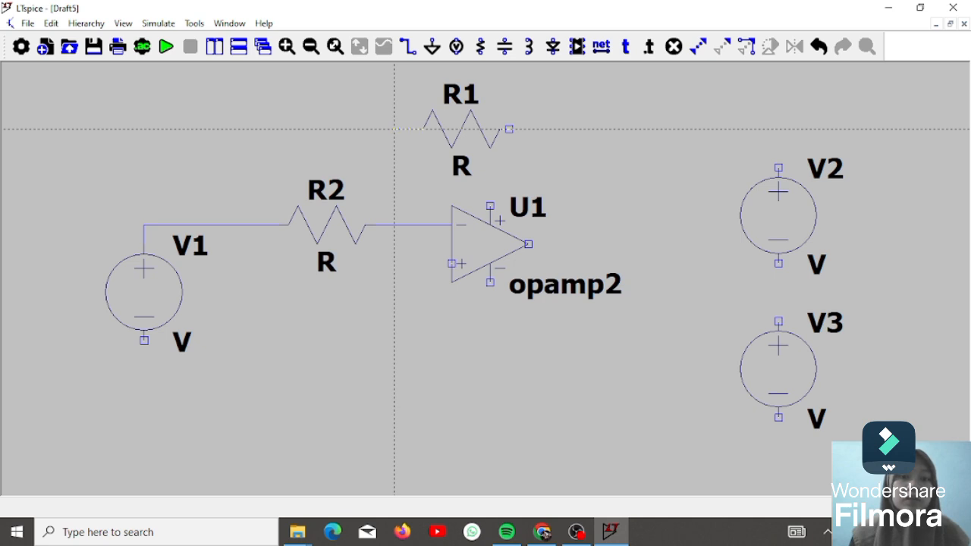
# Wire R1 as the feedback resistor between the inverting input node and the op-amp's output.
pyautogui.click(393, 129)
pyautogui.click(394, 225)
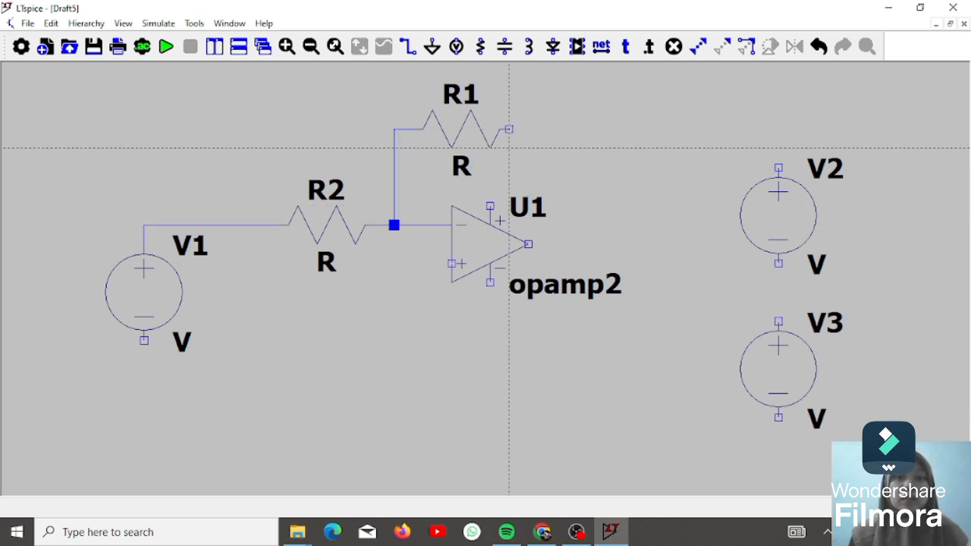
pyautogui.click(508, 129)
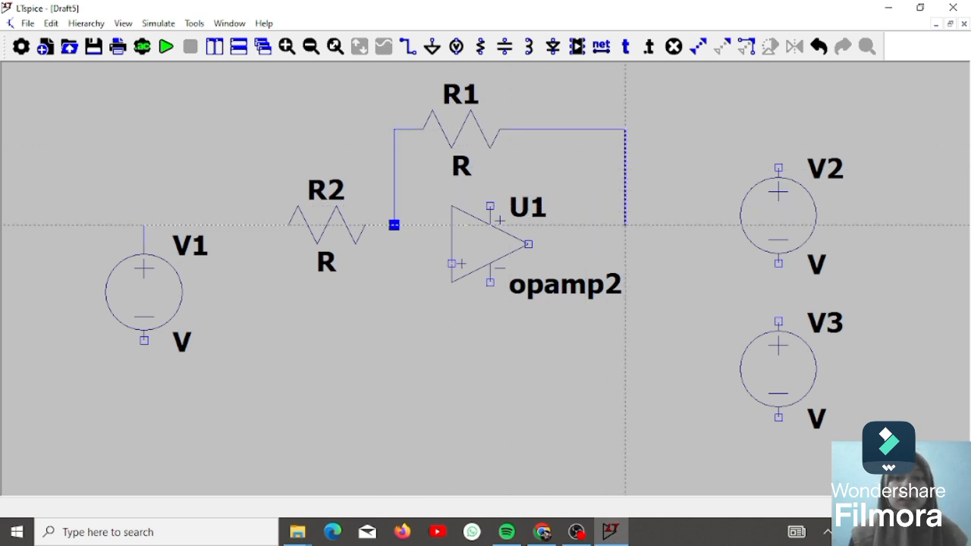
pyautogui.click(528, 245)
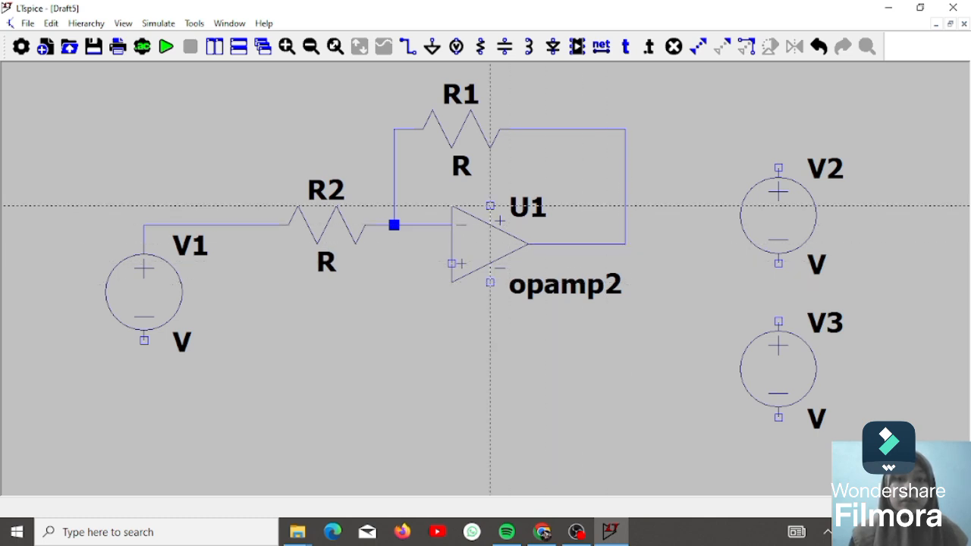
# Connect V2 and V3 in series and wire their outer ends to the op-amp's positive and negative supply pins.
pyautogui.click(490, 167)
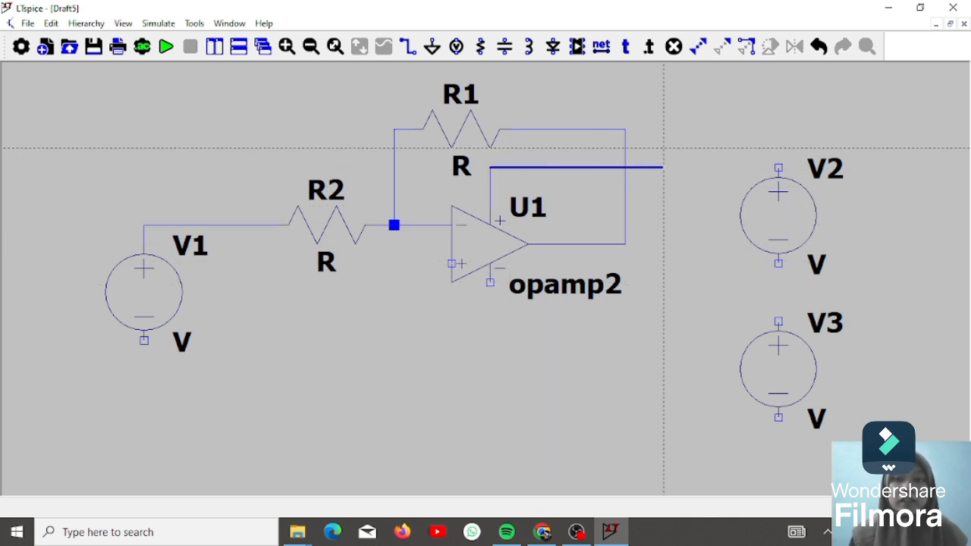
pyautogui.click(778, 167)
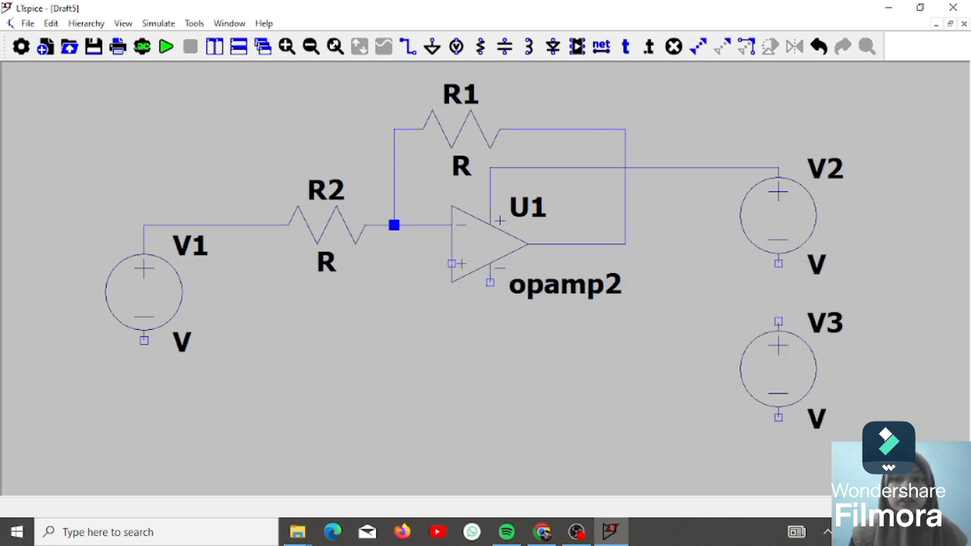
pyautogui.click(778, 321)
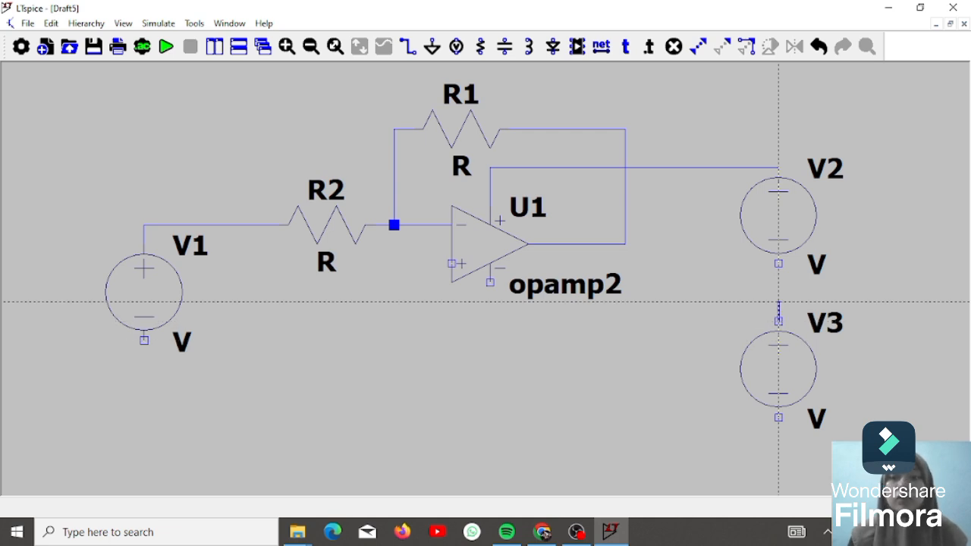
pyautogui.click(778, 264)
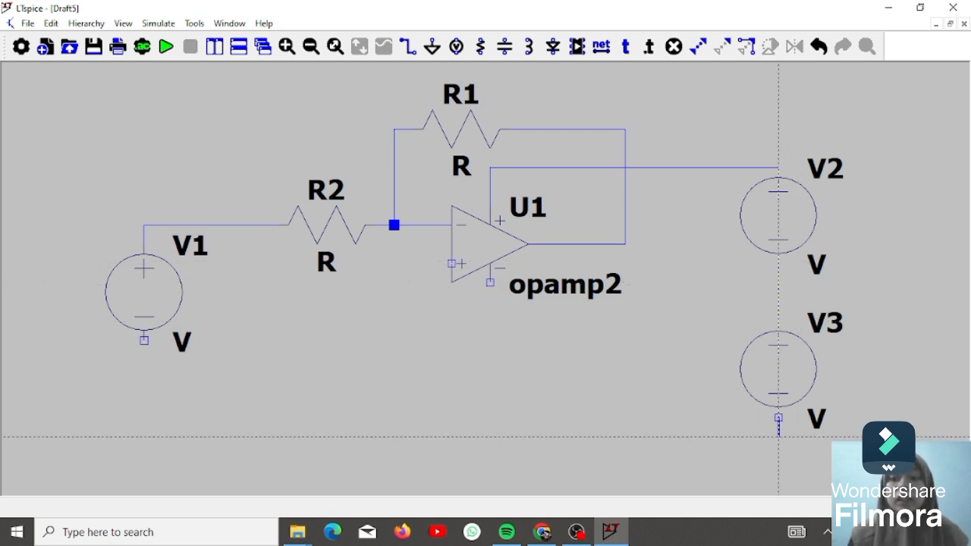
pyautogui.click(778, 437)
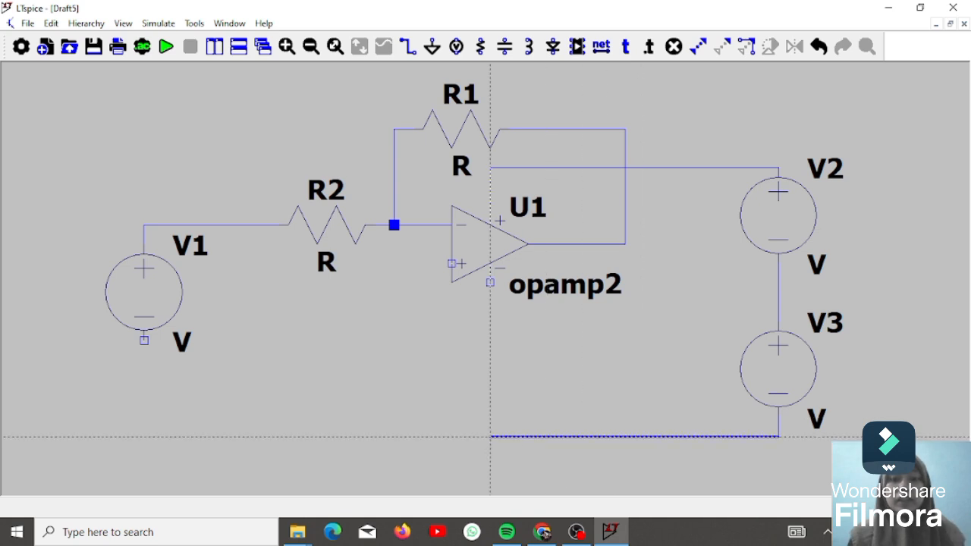
pyautogui.click(490, 437)
pyautogui.click(490, 282)
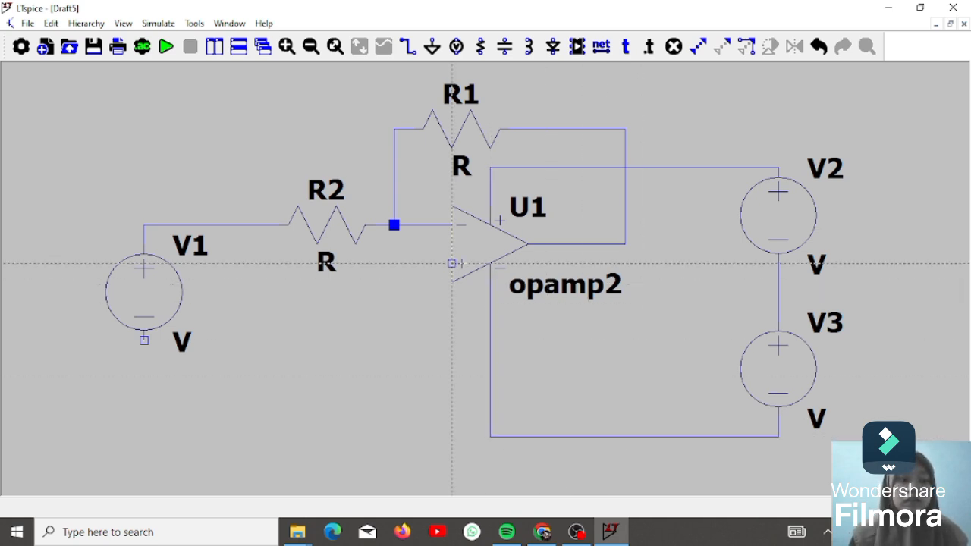
# Place three ground symbols: below V1, below the op-amp's non-inverting input, and beside the V2–V3 junction.
pyautogui.click(433, 46)
pyautogui.click(145, 380)
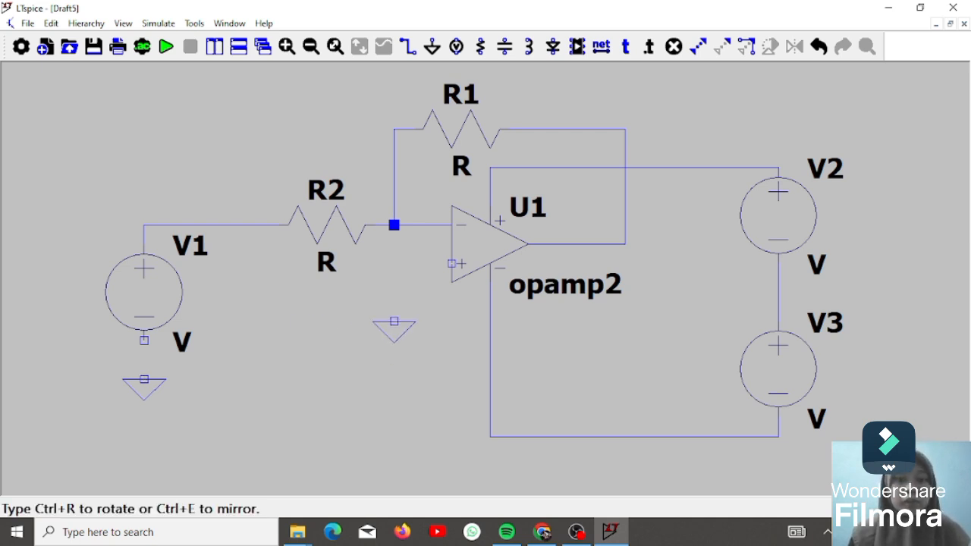
pyautogui.click(394, 322)
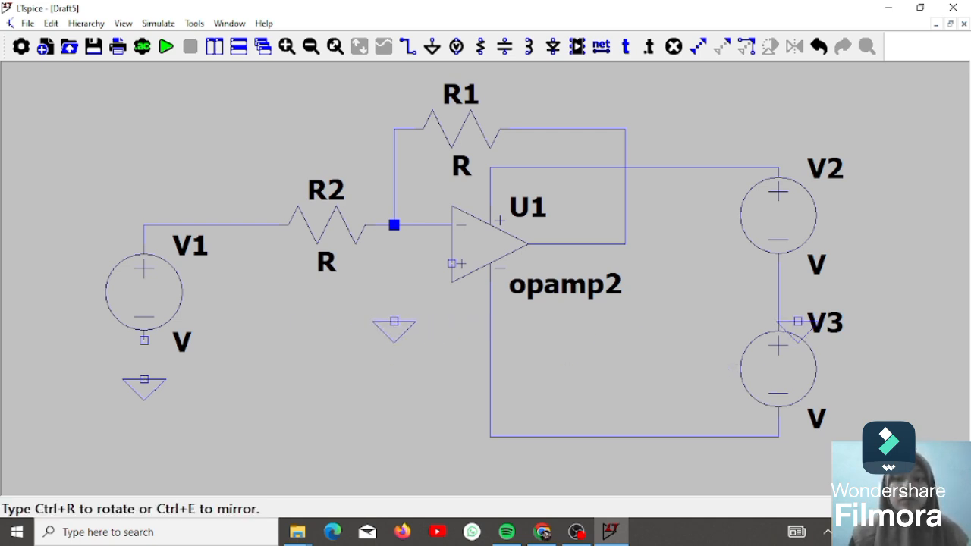
pyautogui.click(893, 302)
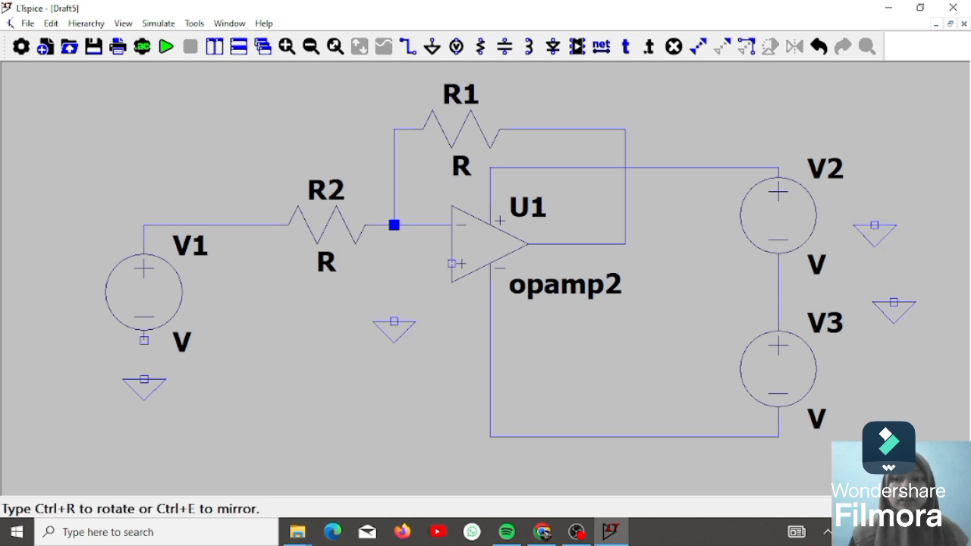
pyautogui.press('Escape')
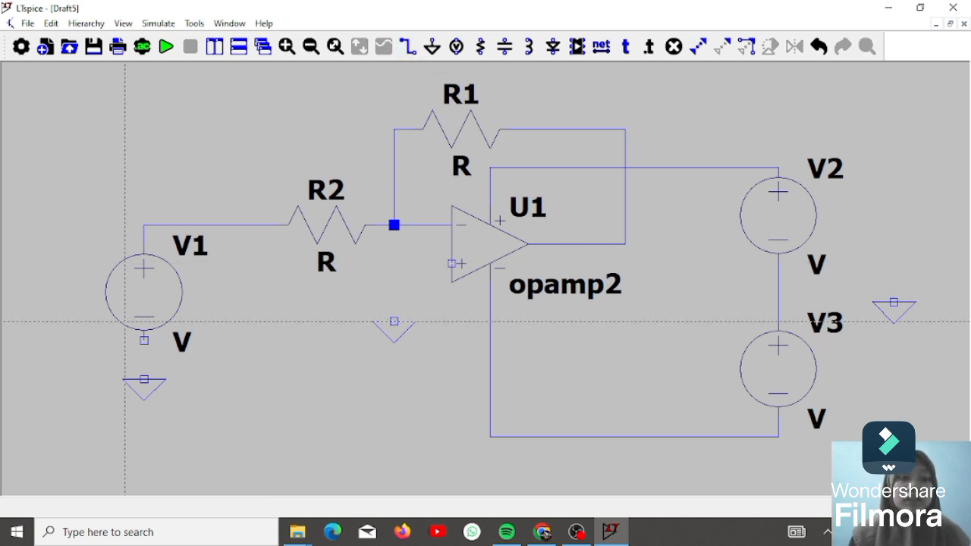
pyautogui.click(144, 379)
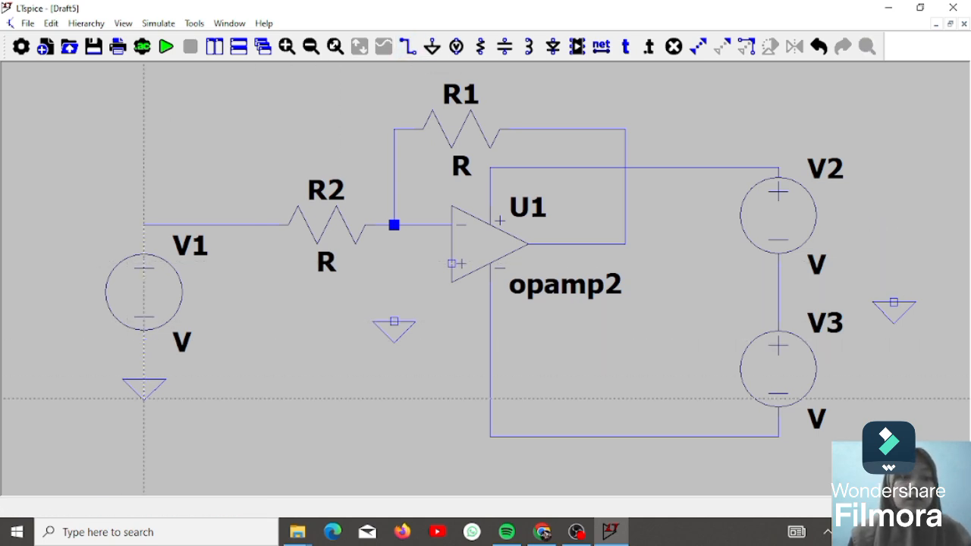
pyautogui.click(144, 399)
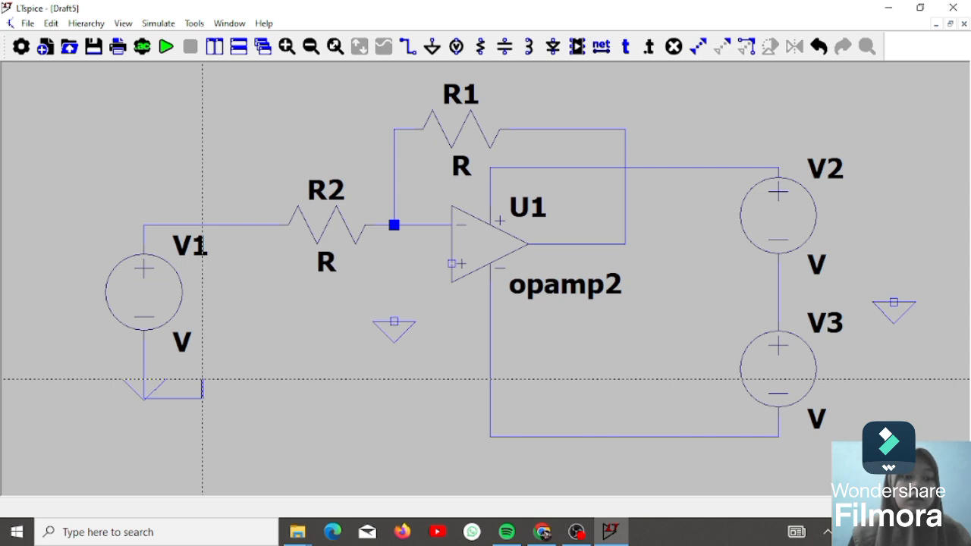
pyautogui.press('Escape')
pyautogui.hotkey('ctrl', 'z')
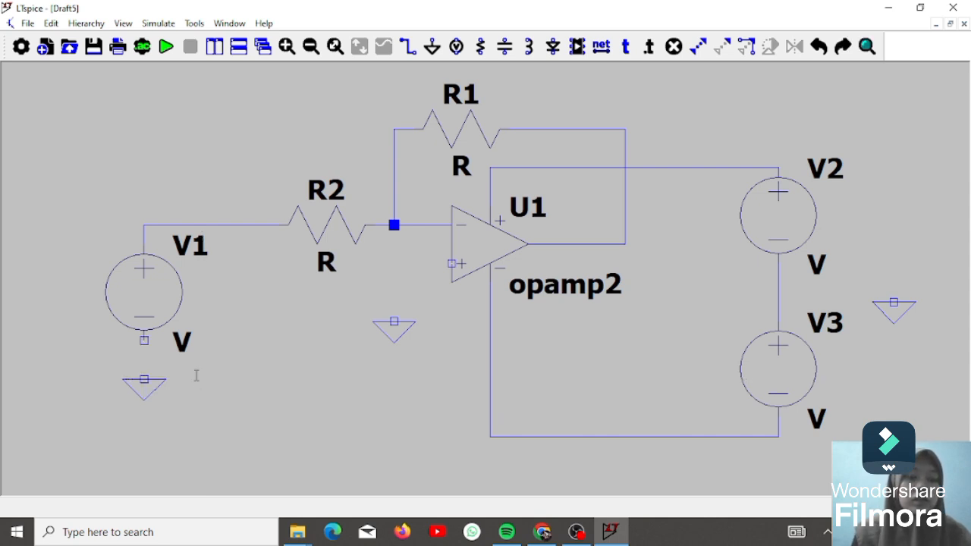
# Wire V1's negative terminal, the op-amp's non-inverting input and the V2–V3 junction to their nearest ground symbols.
pyautogui.moveTo(144, 340)
pyautogui.mouseDown()
pyautogui.moveTo(144, 367)
pyautogui.moveTo(150, 349)
pyautogui.mouseUp()
pyautogui.click(408, 46)
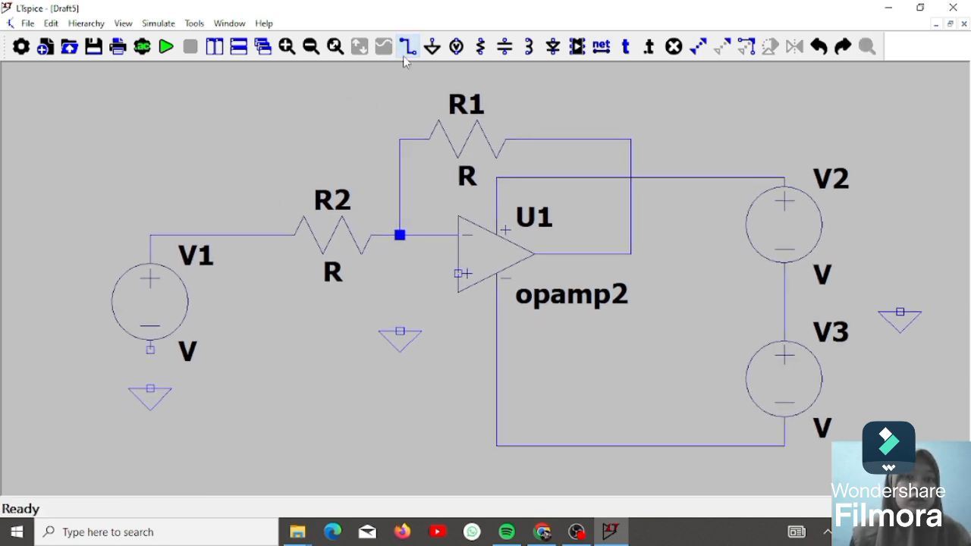
pyautogui.click(151, 388)
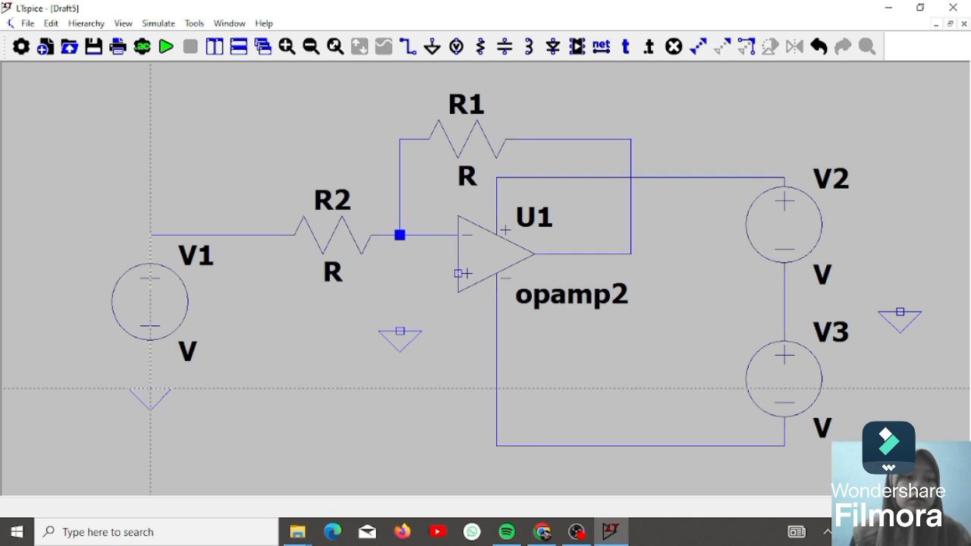
pyautogui.click(458, 273)
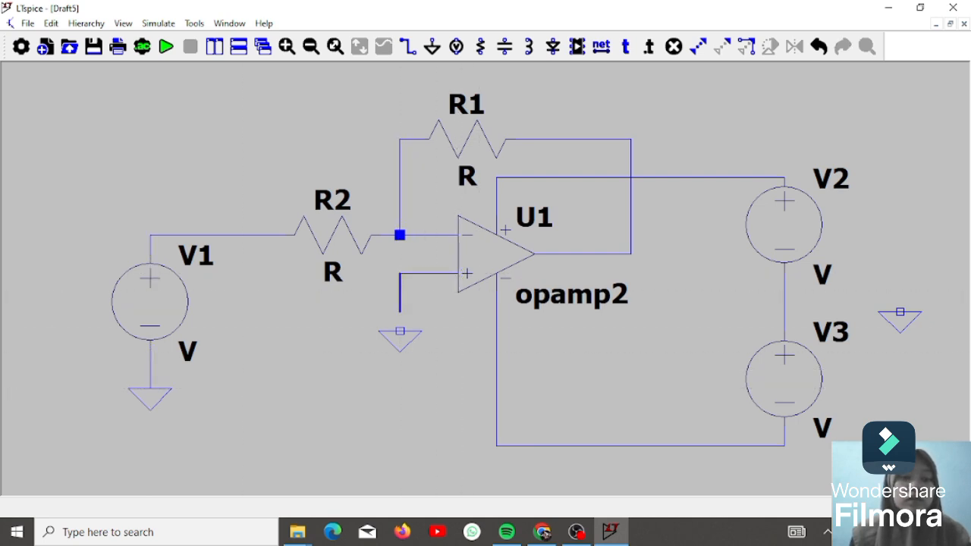
pyautogui.click(400, 332)
pyautogui.click(784, 292)
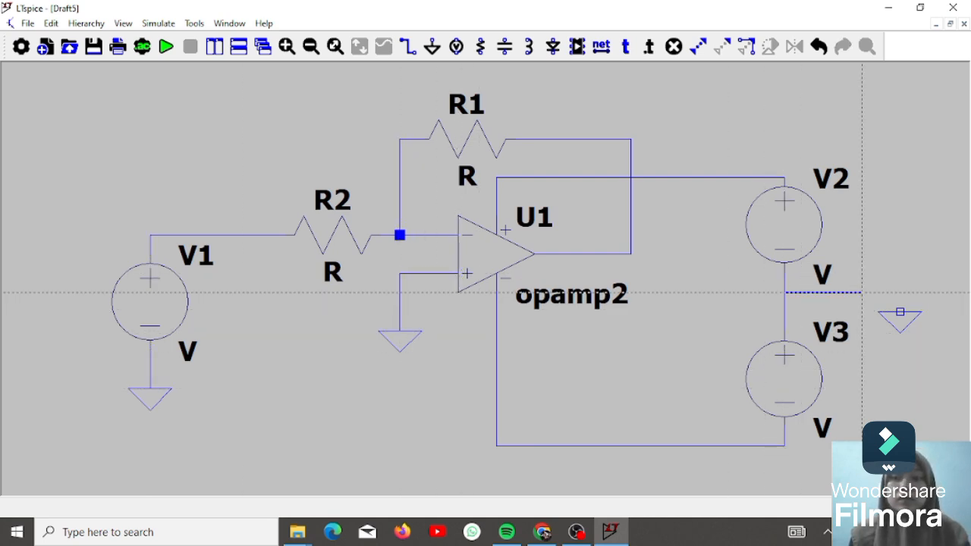
pyautogui.click(899, 311)
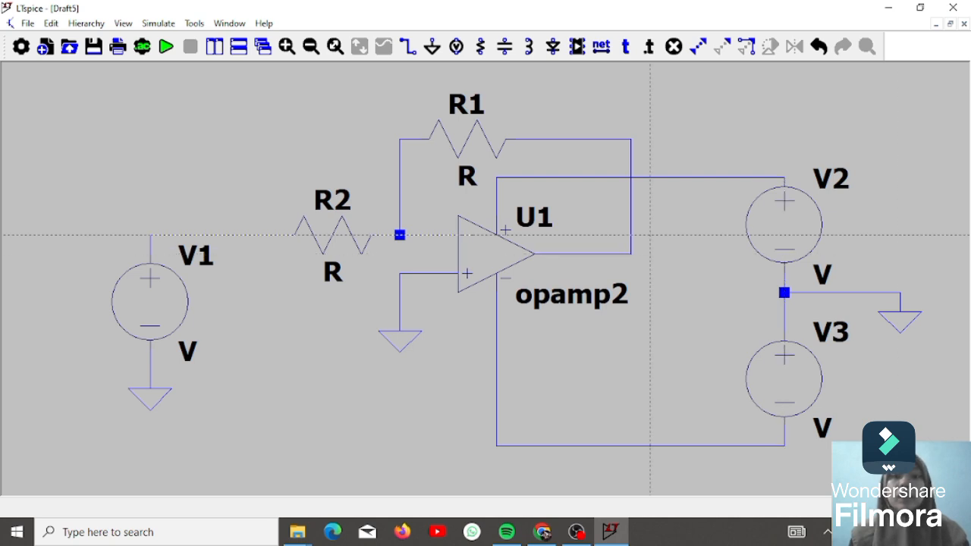
pyautogui.click(150, 235)
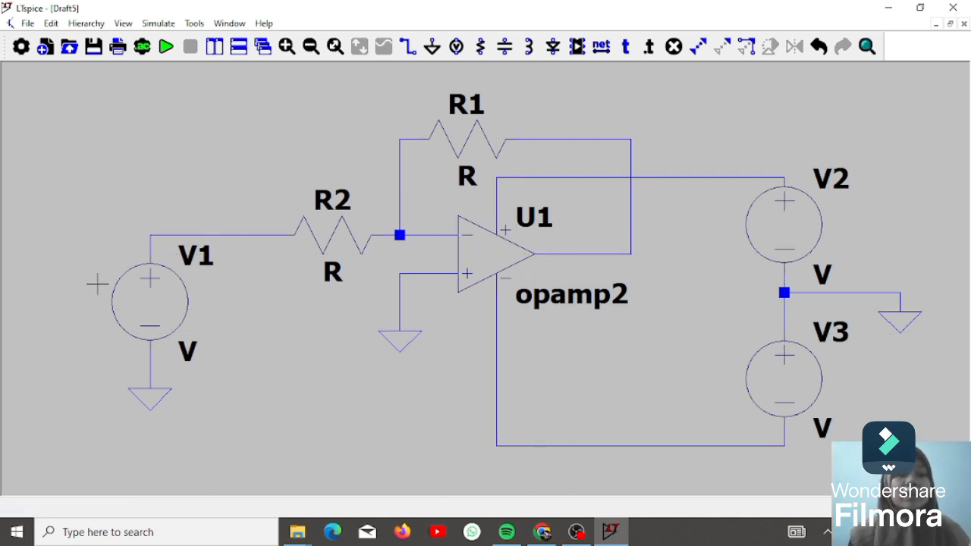
# Configure source V1 as a SINE function with 0 V DC offset, 1 V amplitude and 1k Hz frequency.
pyautogui.rightClick(188, 323)
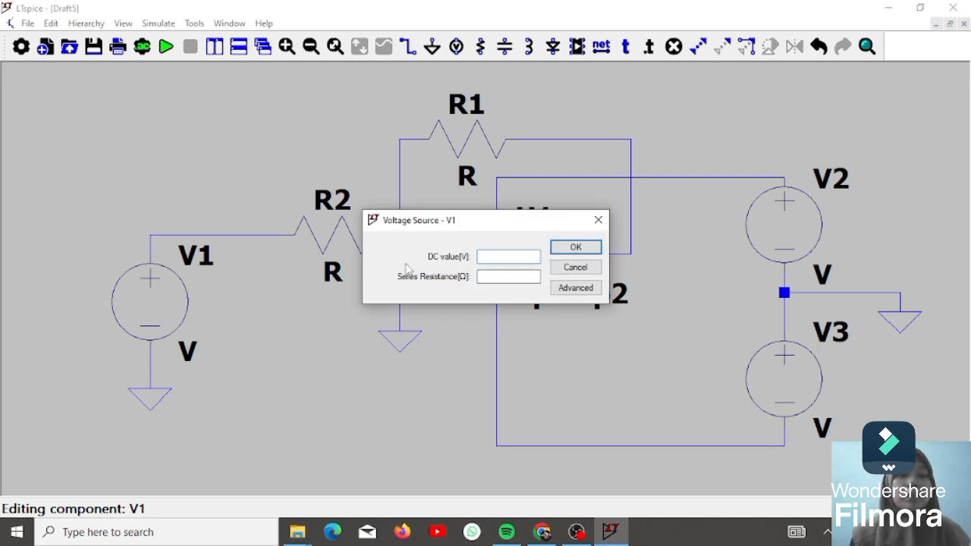
pyautogui.click(576, 287)
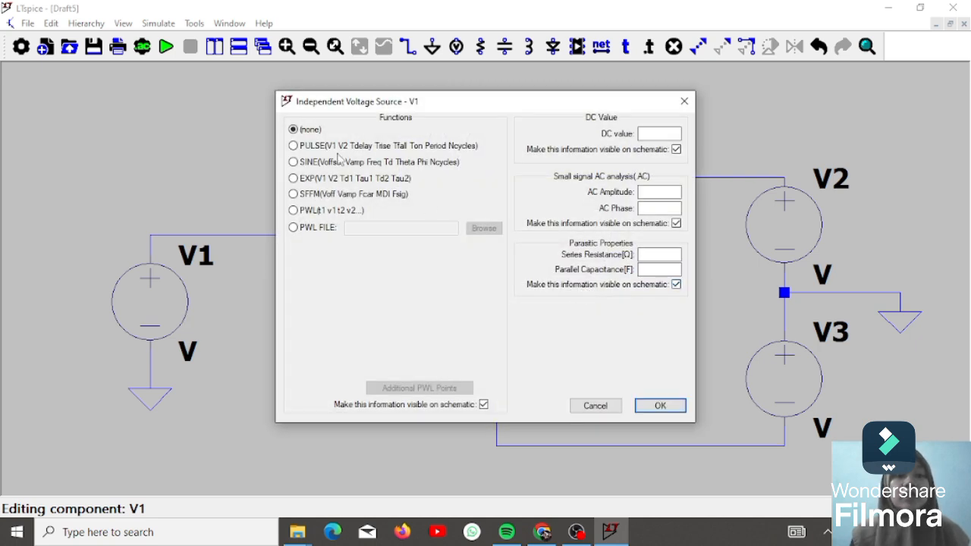
pyautogui.click(293, 162)
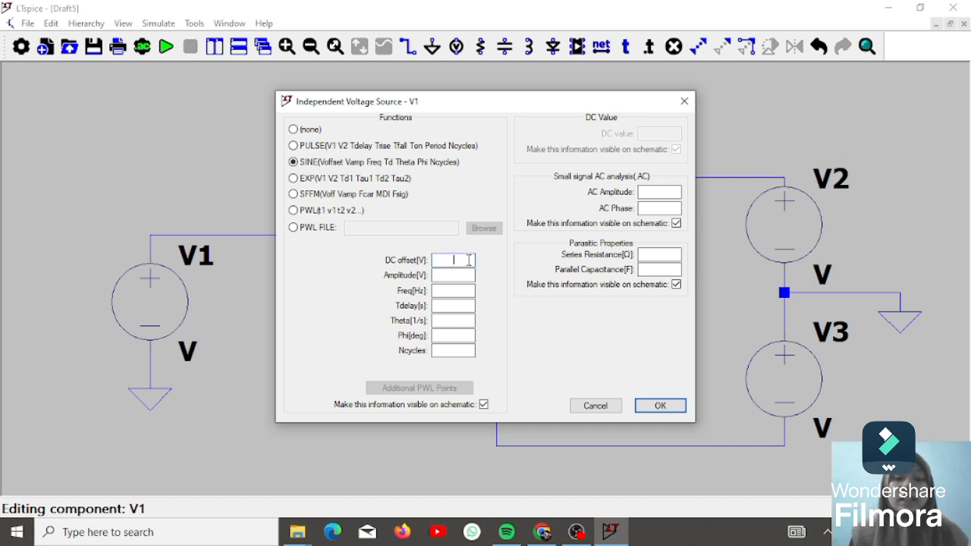
pyautogui.write('0')
pyautogui.click(449, 277)
pyautogui.click(444, 291)
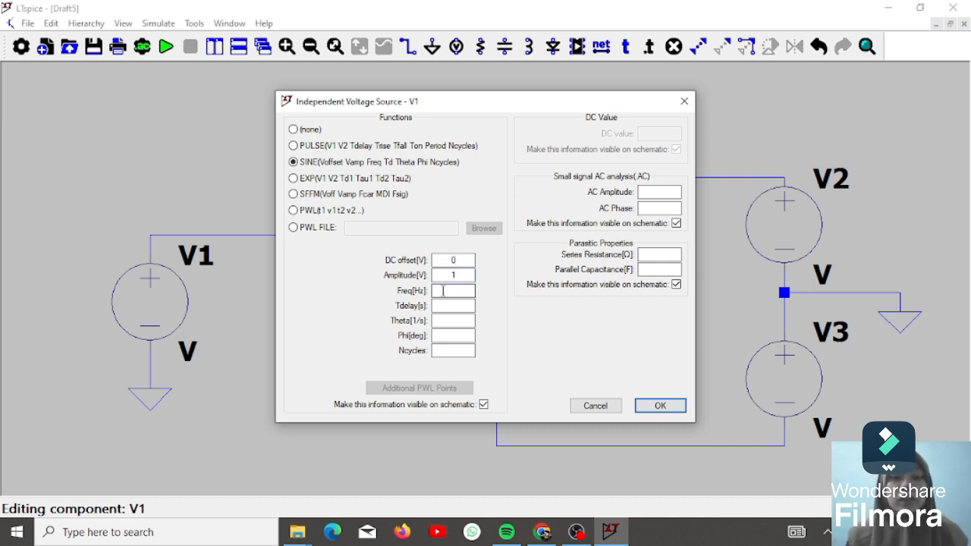
pyautogui.write('1')
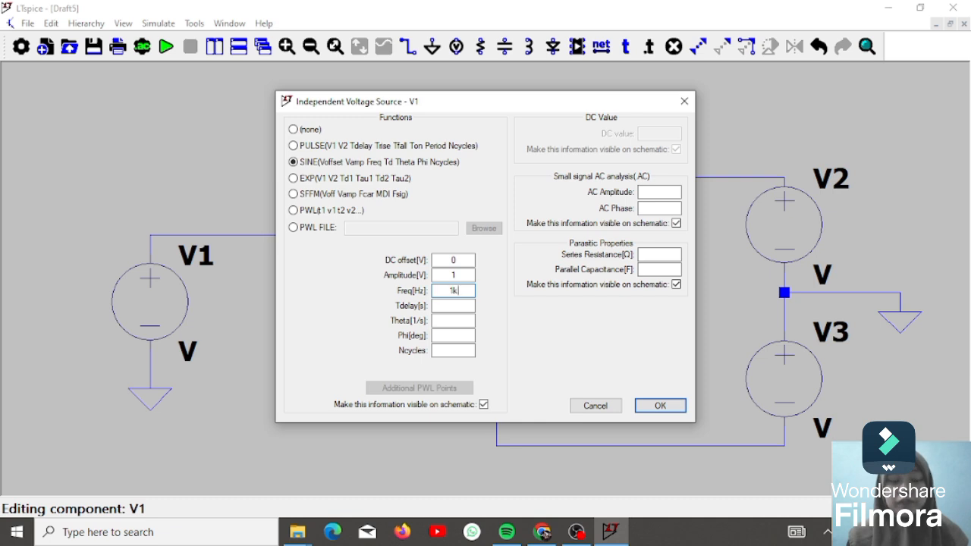
pyautogui.write('k')
pyautogui.click(660, 405)
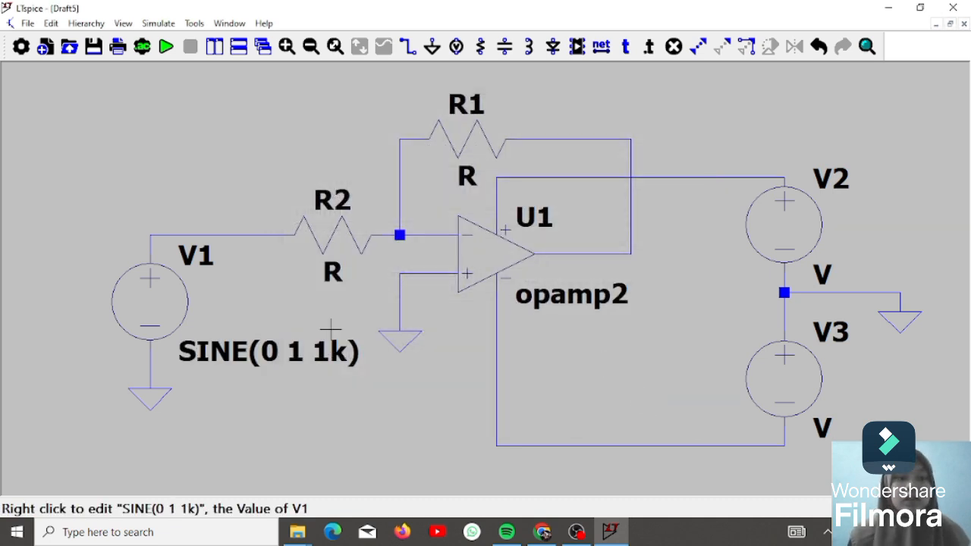
# Set the input resistor's resistance to 1k and rename it R1.
pyautogui.rightClick(341, 238)
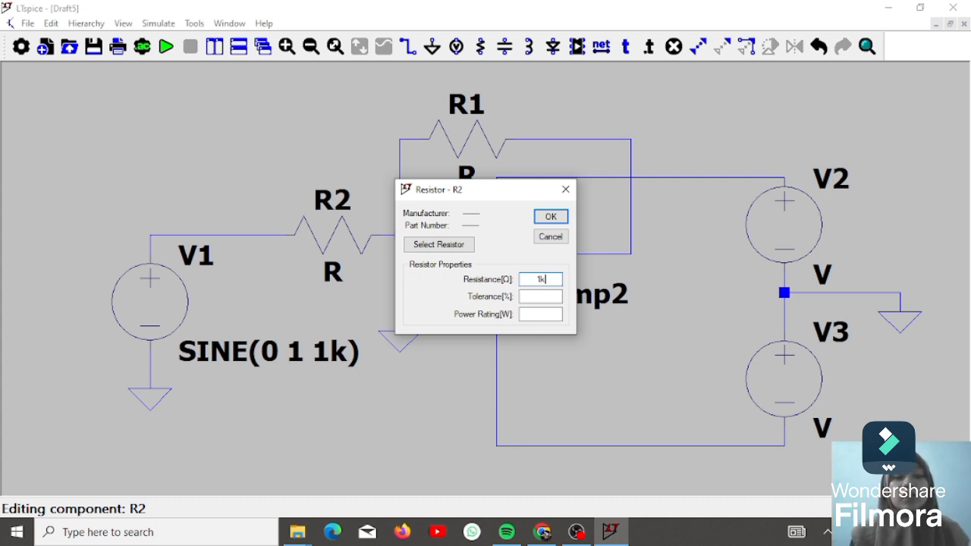
pyautogui.click(552, 219)
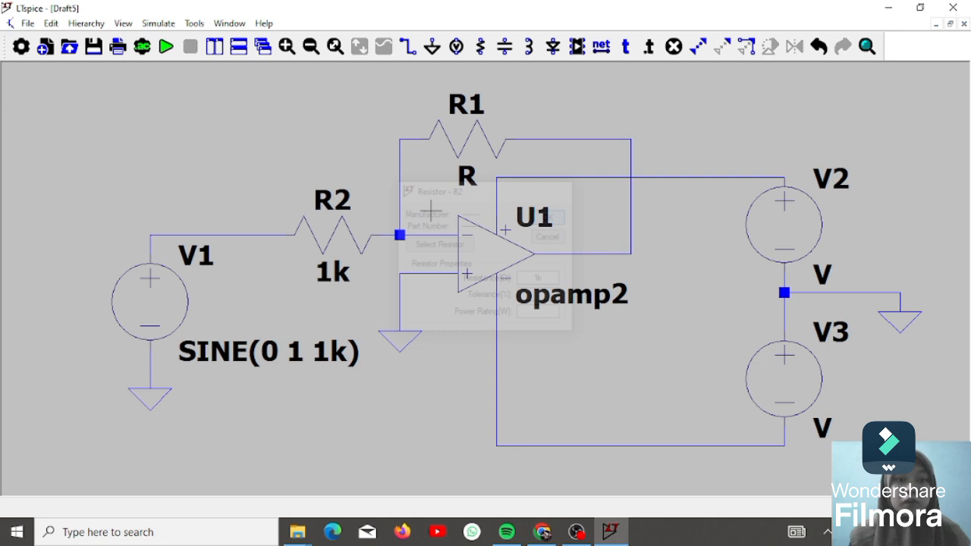
pyautogui.rightClick(354, 211)
pyautogui.click(415, 295)
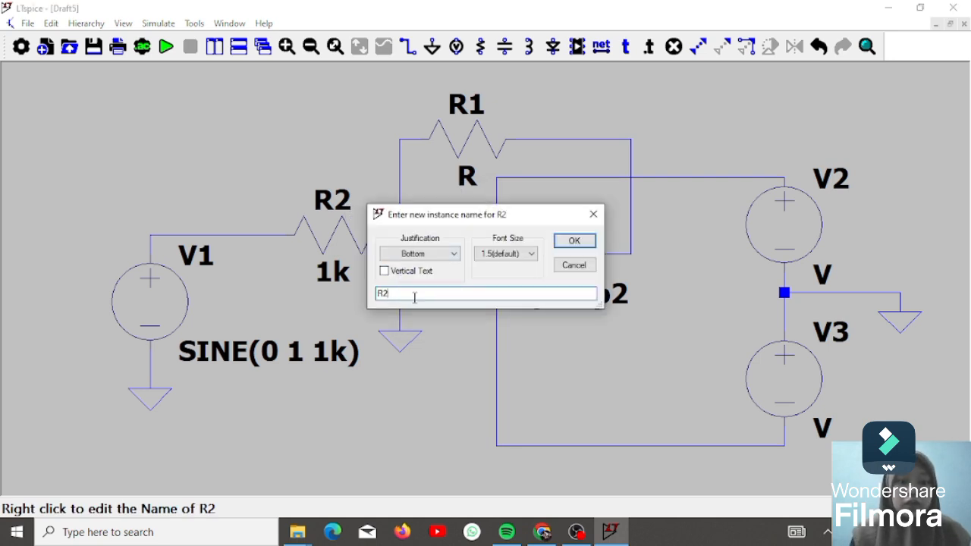
pyautogui.press('BackSpace')
pyautogui.write('1')
pyautogui.press('Return')
# Rename the feedback resistor R2 and set its resistance to 10k.
pyautogui.rightClick(465, 110)
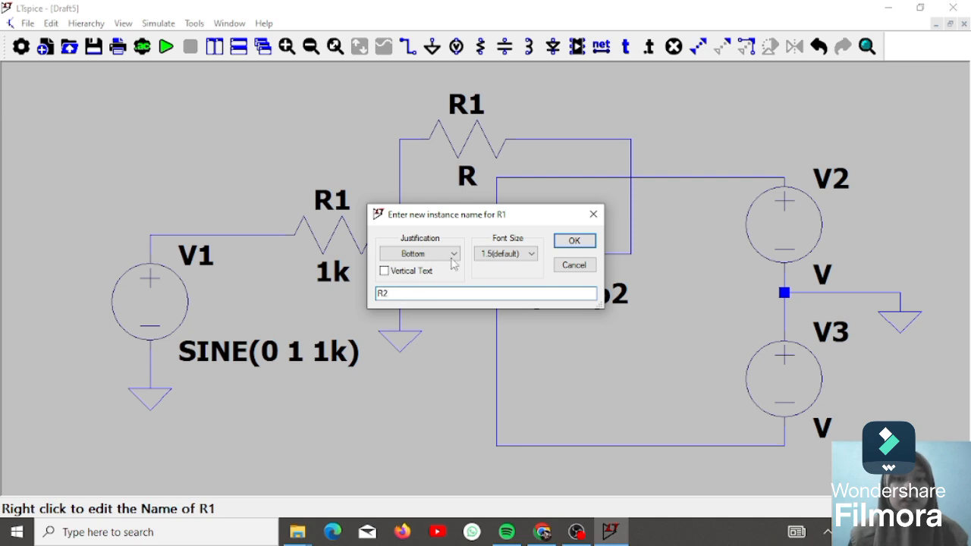
pyautogui.write('2')
pyautogui.click(574, 240)
pyautogui.rightClick(500, 158)
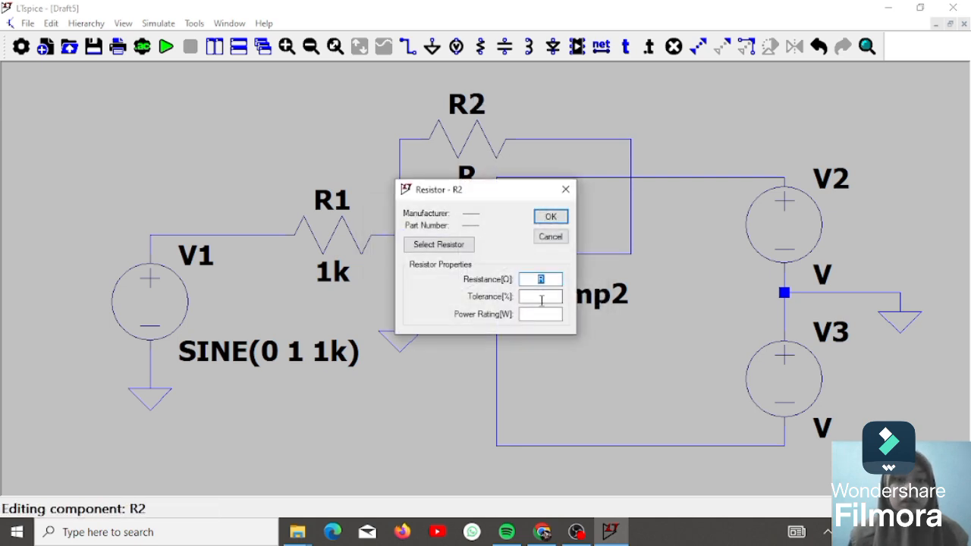
pyautogui.write('10k')
pyautogui.press('Return')
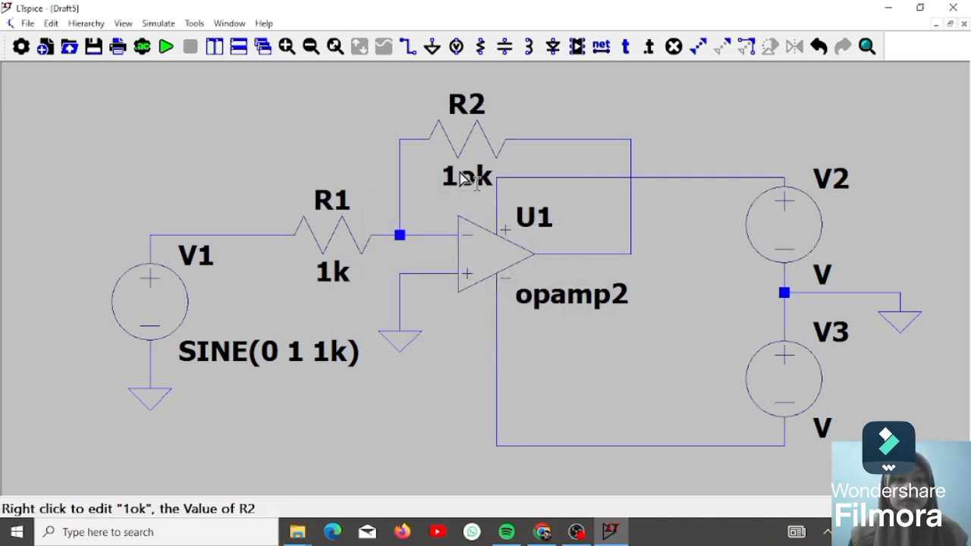
pyautogui.rightClick(463, 157)
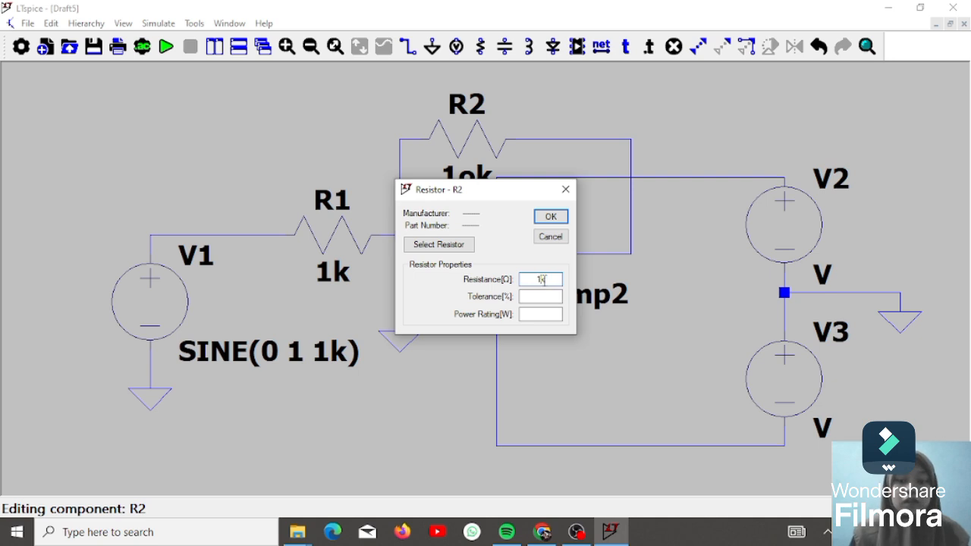
pyautogui.press('Return')
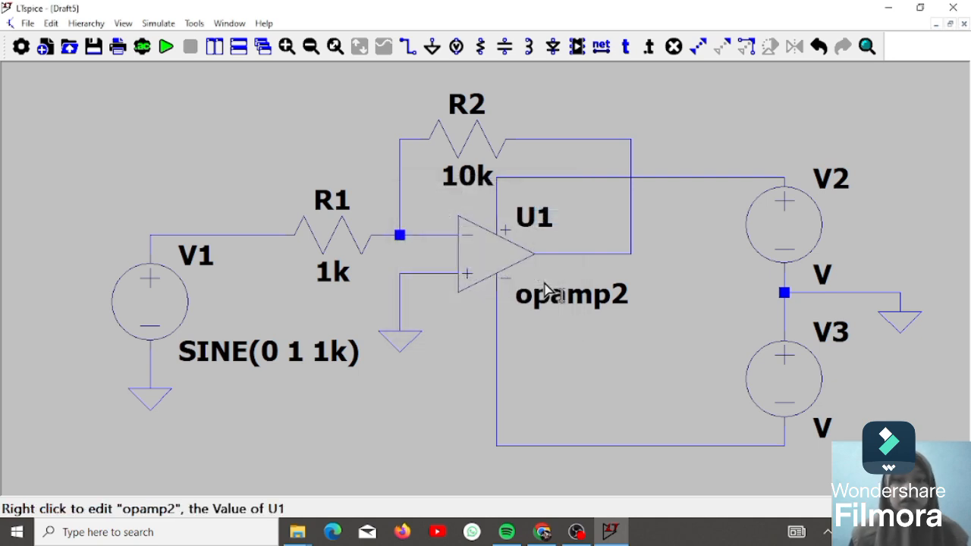
# Set the DC value of both supply sources, V2 and V3, to 15 V.
pyautogui.rightClick(805, 264)
pyautogui.write('15')
pyautogui.press('Return')
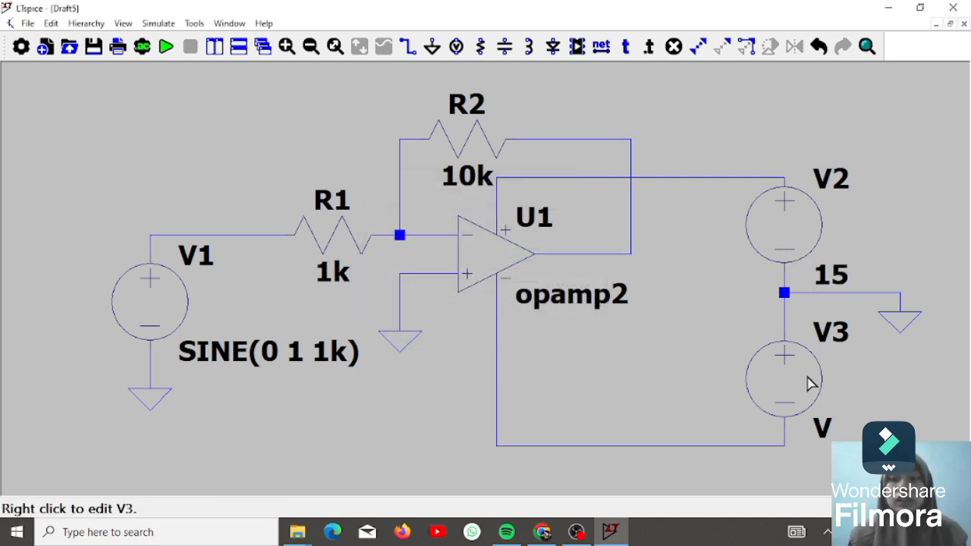
pyautogui.rightClick(808, 412)
pyautogui.press('Return')
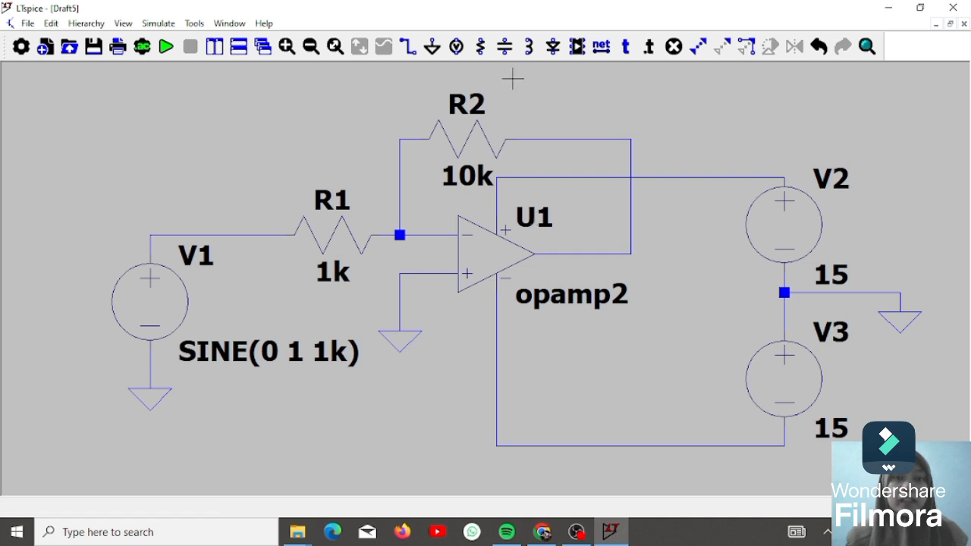
# Save the schematic as "Inverting 1" in the library op-amp folder on Local Disk (D:).
pyautogui.click(648, 47)
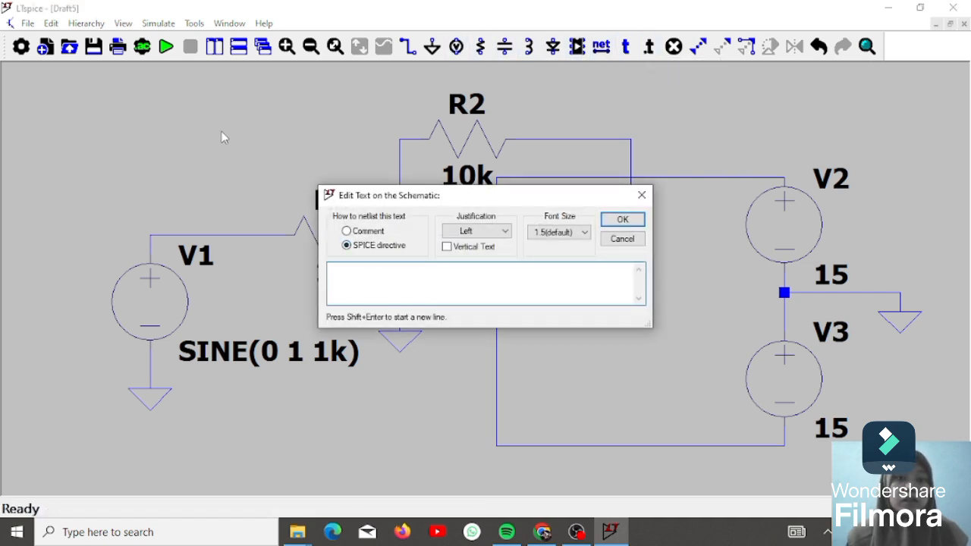
pyautogui.click(622, 238)
pyautogui.click(27, 22)
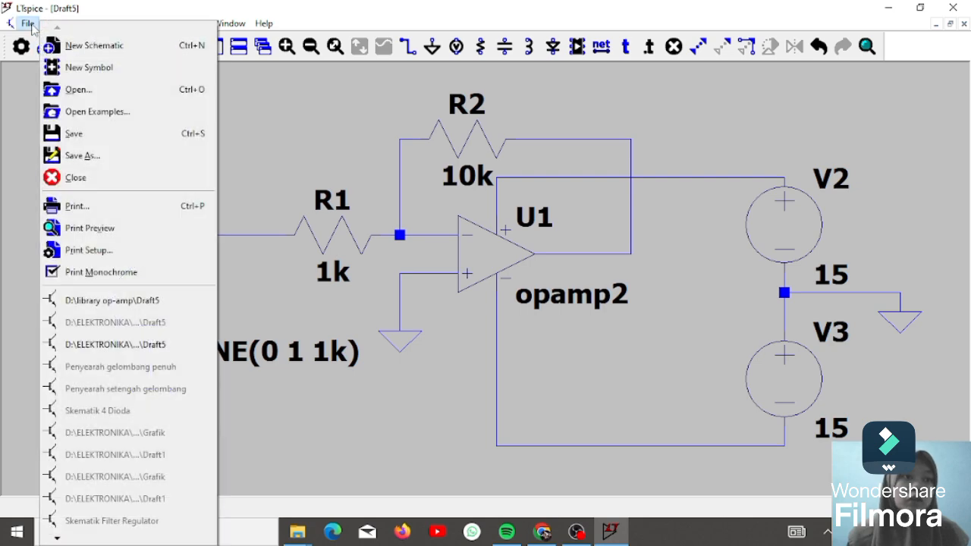
pyautogui.click(90, 157)
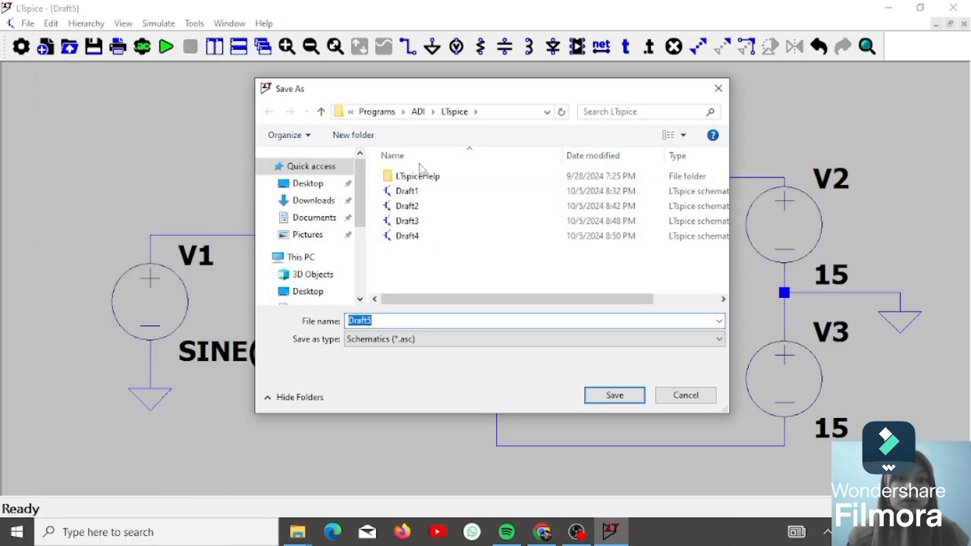
pyautogui.scroll(-5, 311, 258)
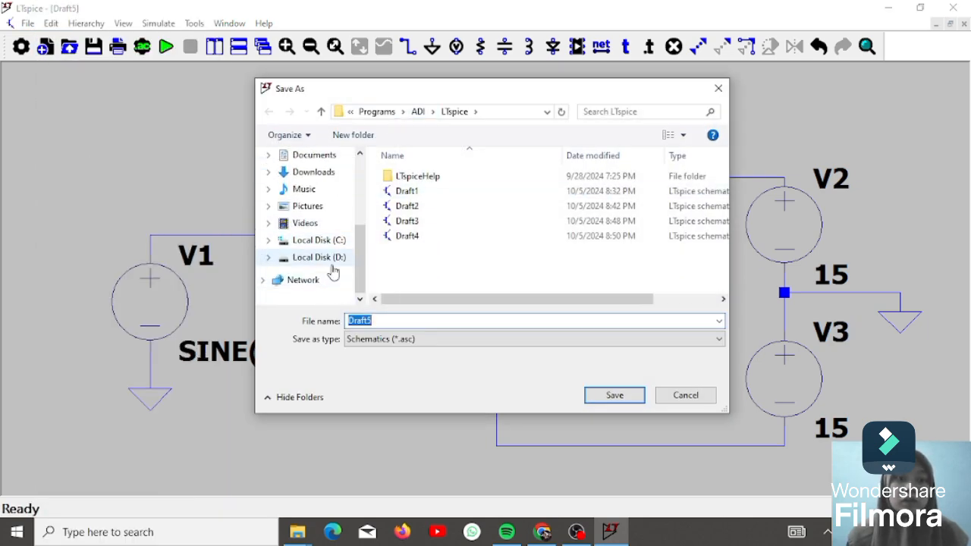
pyautogui.click(323, 257)
pyautogui.scroll(-5, 497, 258)
pyautogui.scroll(1, 625, 228)
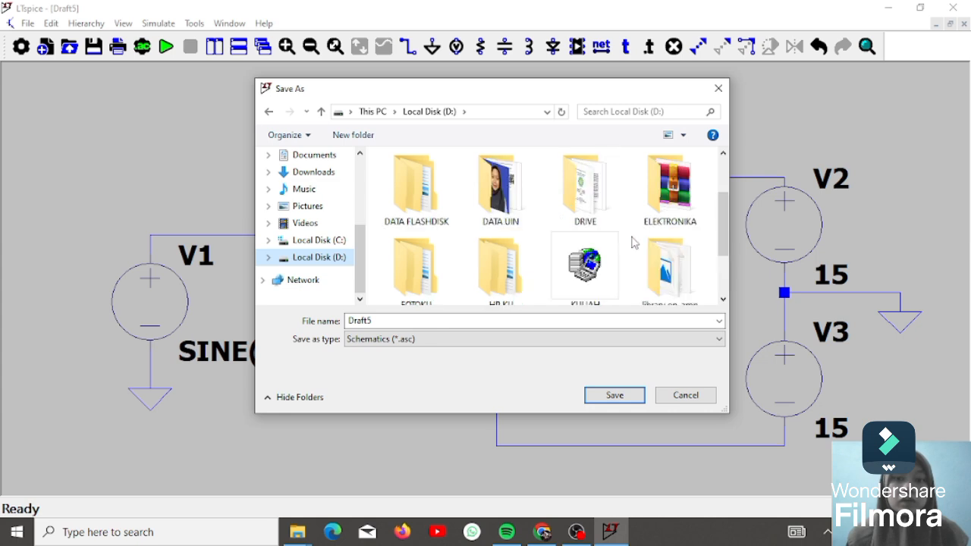
pyautogui.scroll(-1, 652, 250)
pyautogui.doubleClick(677, 198)
pyautogui.click(427, 325)
pyautogui.doubleClick(427, 325)
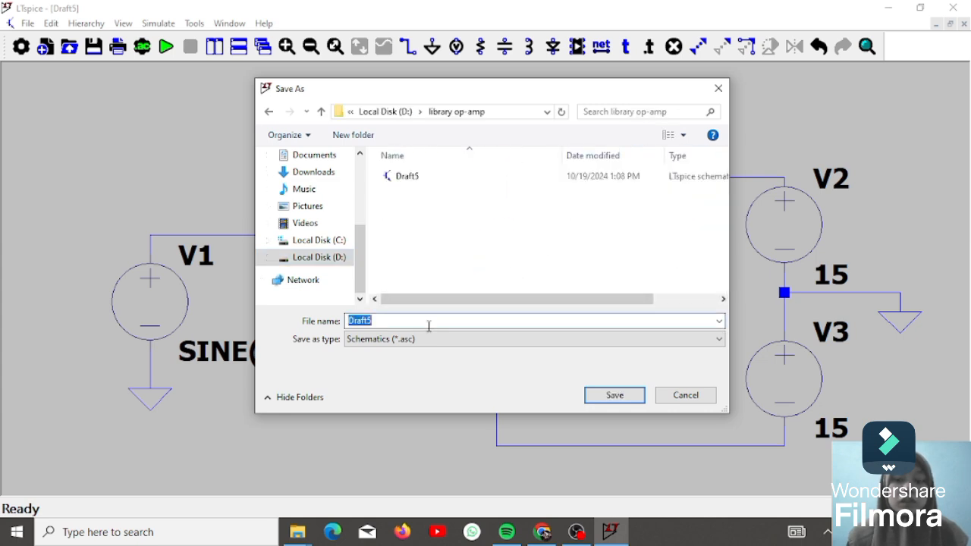
pyautogui.press('BackSpace')
pyautogui.write('Inverting 1')
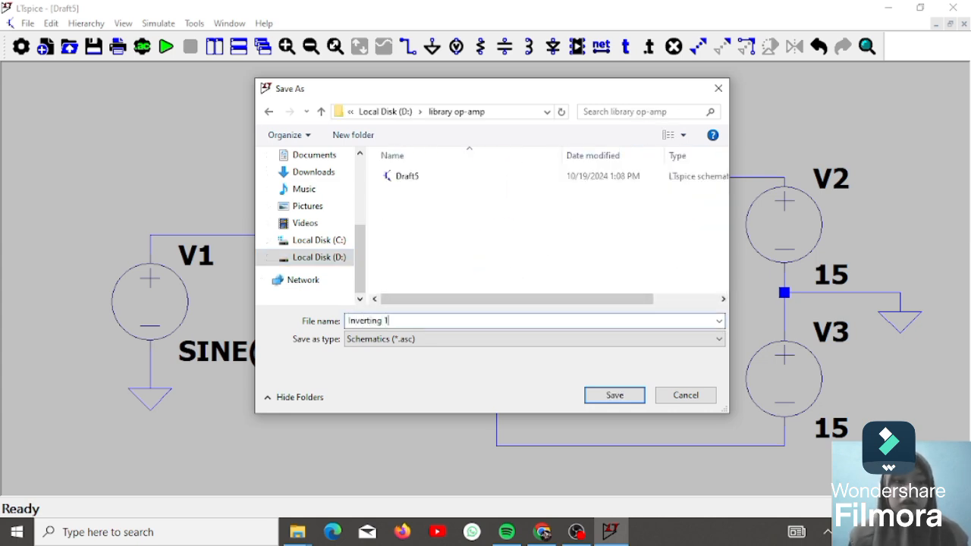
pyautogui.press('Return')
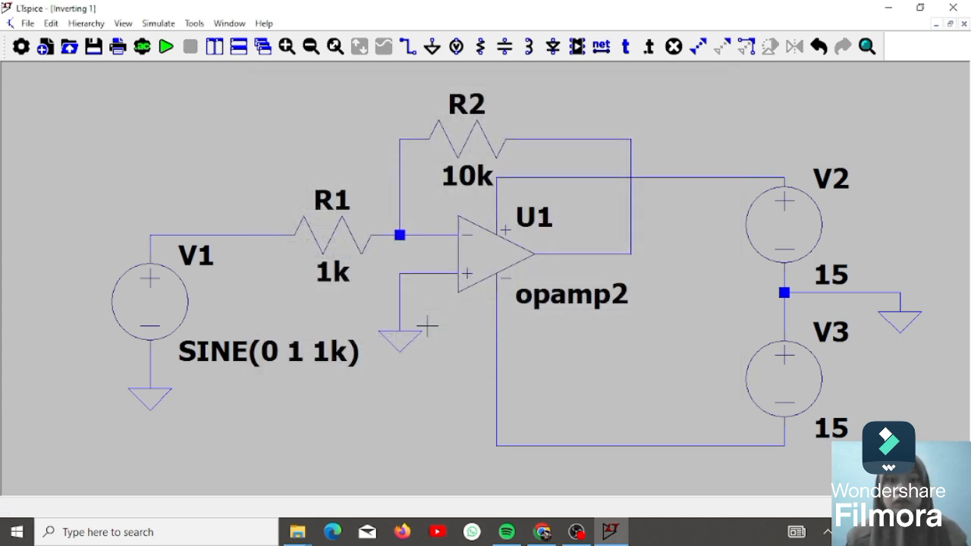
# Look up the op-amp library's file name in the library op-amp folder and place the SPICE directive ".include LM741.lib" above V1.
pyautogui.click(649, 47)
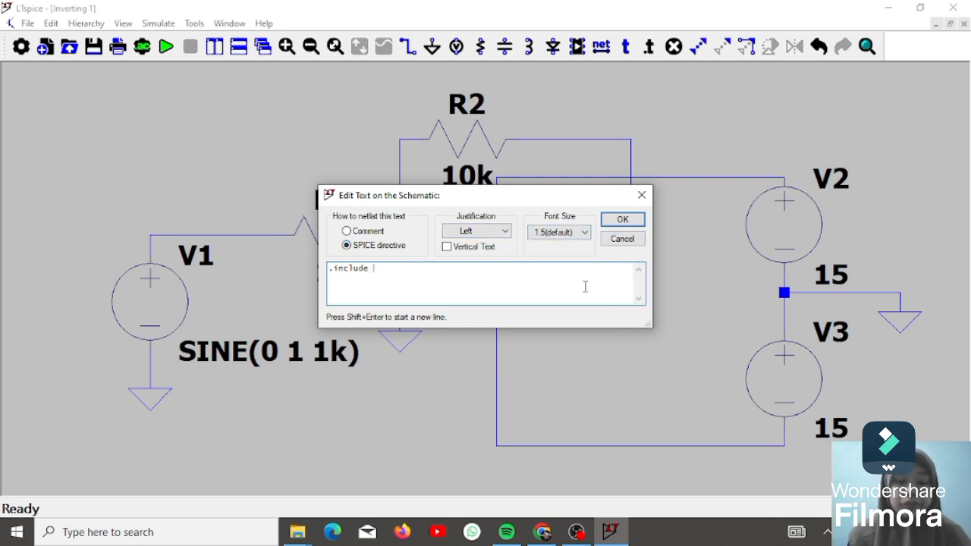
pyautogui.click(298, 531)
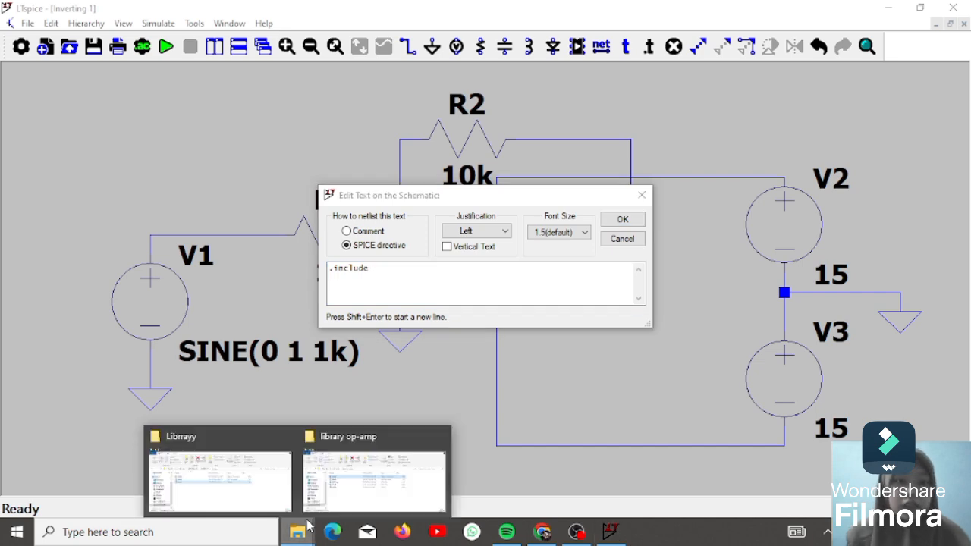
pyautogui.click(351, 500)
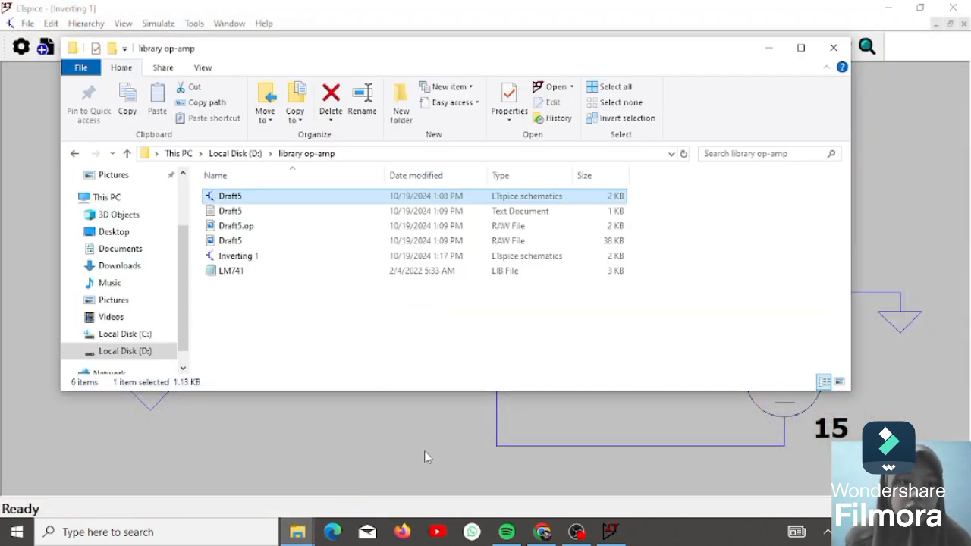
pyautogui.click(534, 430)
pyautogui.write('LM74')
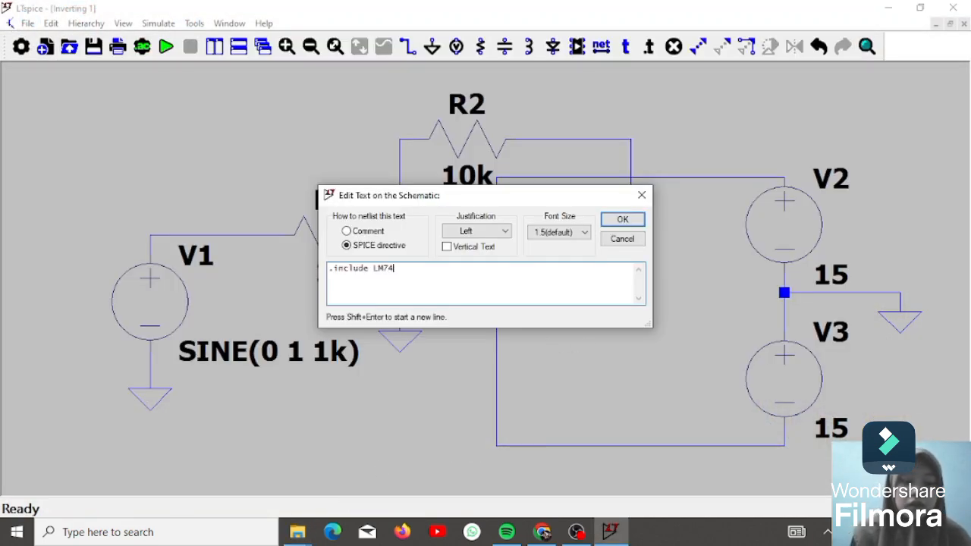
pyautogui.write('1.lib')
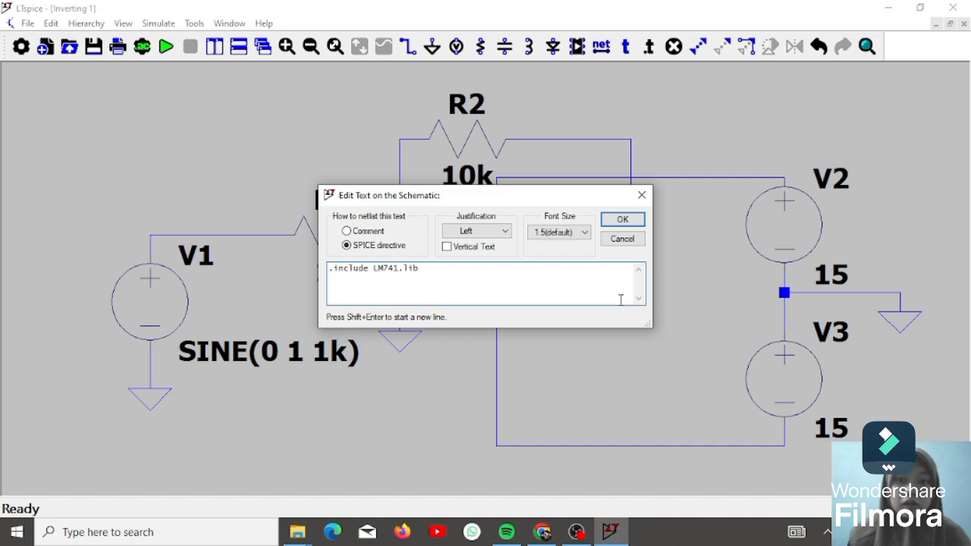
pyautogui.click(622, 219)
pyautogui.click(74, 169)
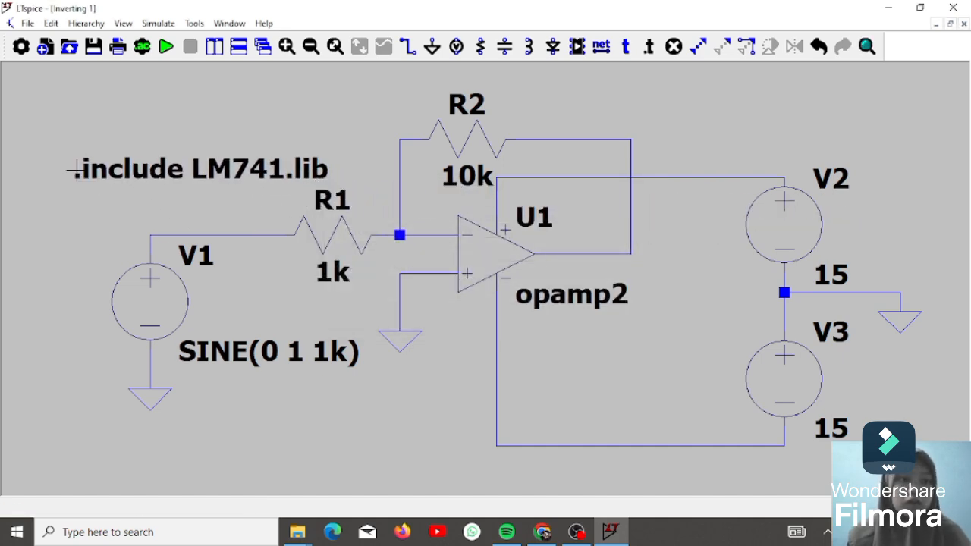
# Point the include directive to the LM741 library file in D:\library op-amp as a SPICE .inc directive.
pyautogui.rightClick(157, 173)
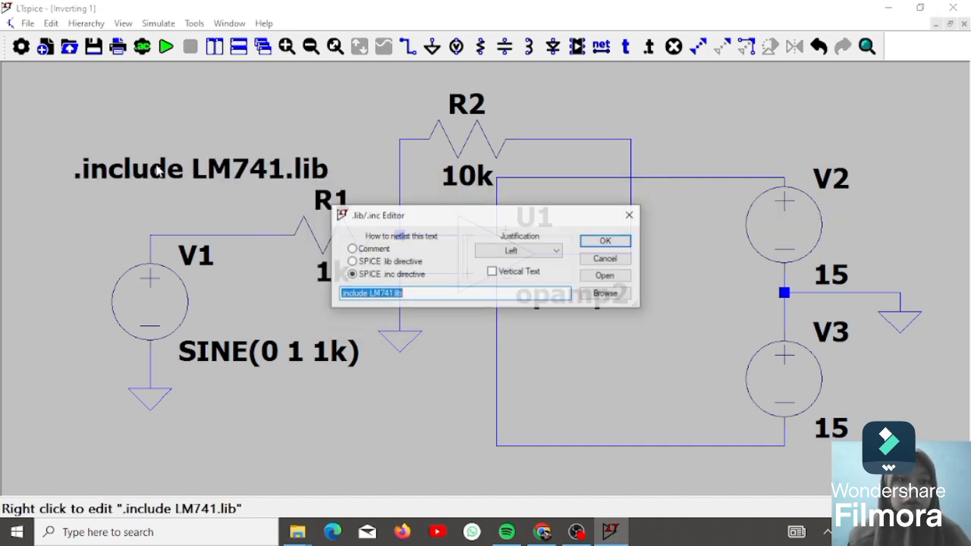
pyautogui.click(604, 293)
pyautogui.click(510, 325)
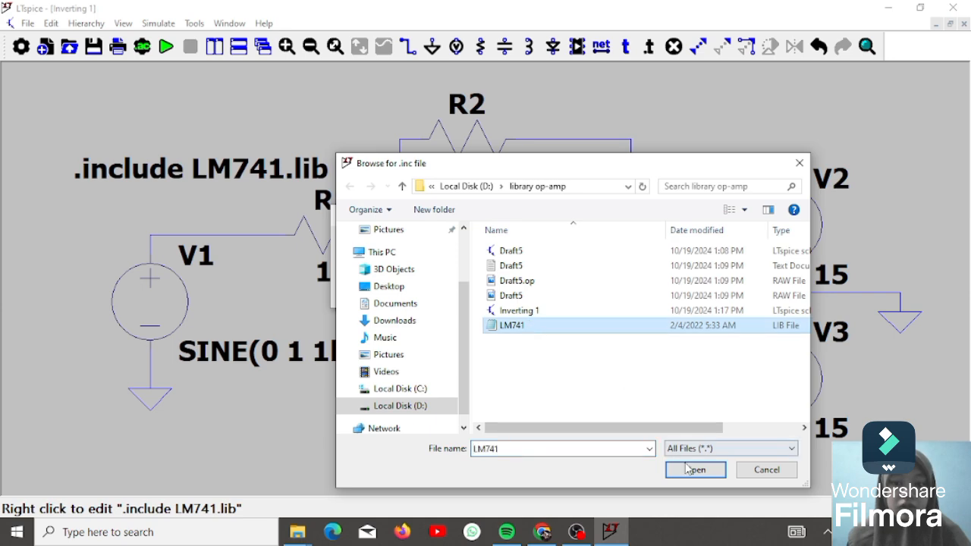
pyautogui.click(695, 470)
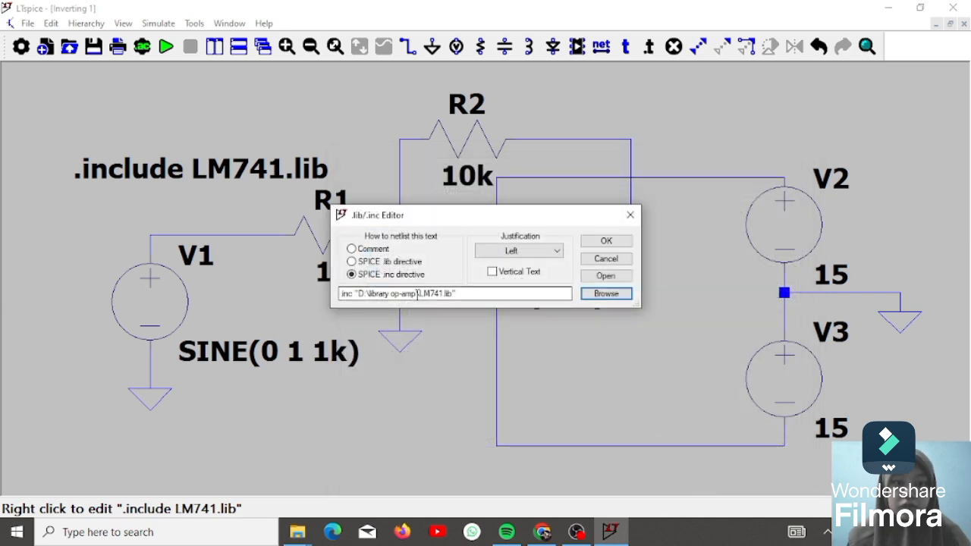
pyautogui.click(606, 240)
# Move the LM741 library include directive to the left so it clears R2 and its 10k value.
pyautogui.moveTo(344, 174)
pyautogui.mouseDown()
pyautogui.moveTo(377, 204)
pyautogui.moveTo(345, 184)
pyautogui.mouseUp()
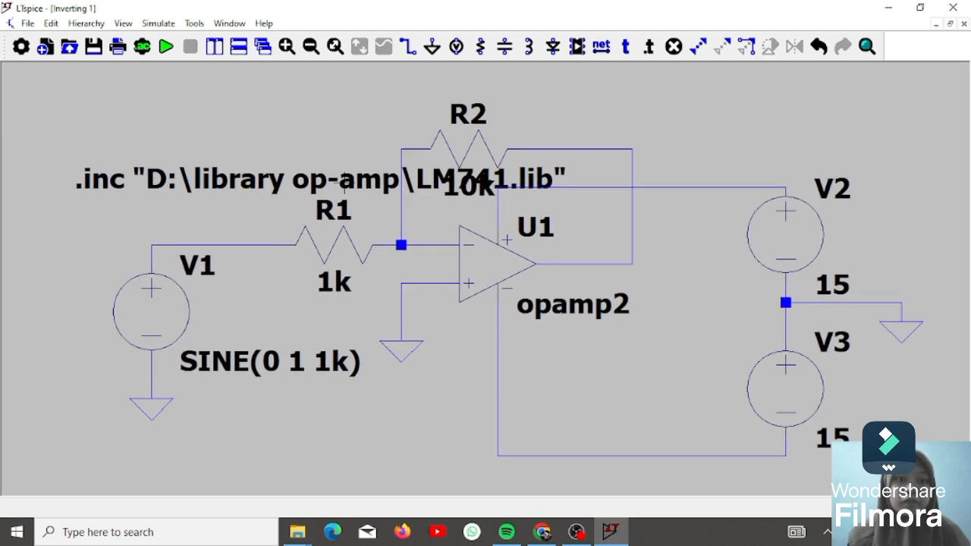
pyautogui.click(724, 47)
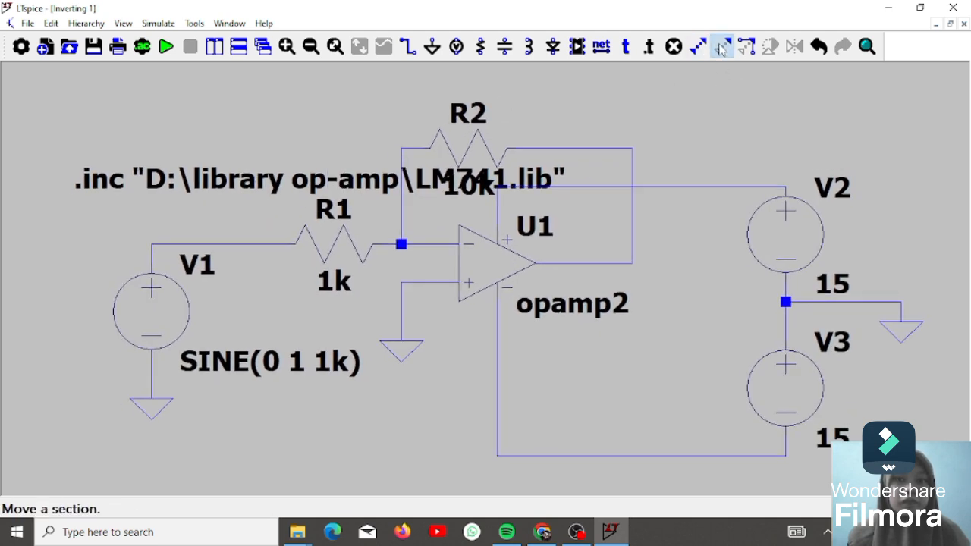
pyautogui.click(560, 191)
pyautogui.click(206, 122)
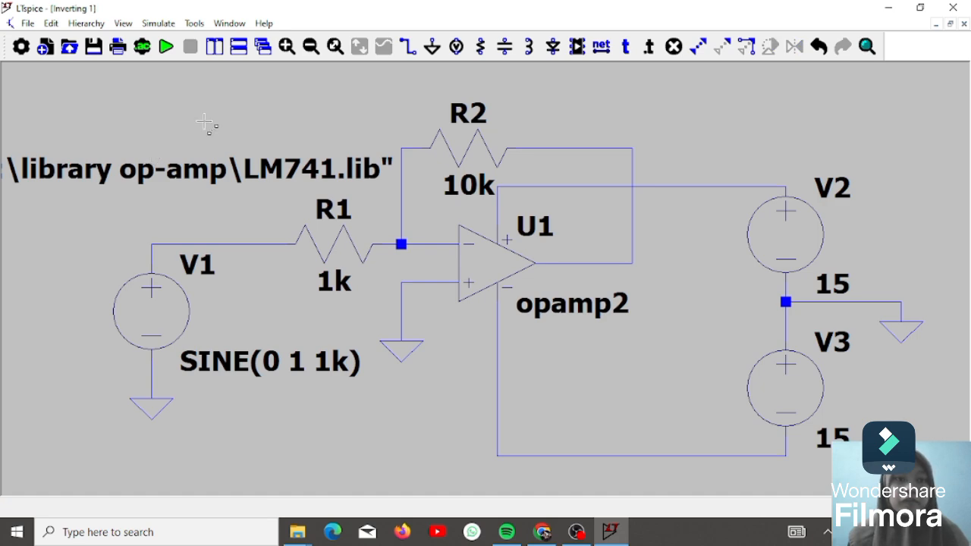
# Open the LM741 library file from the library op-amp folder in Notepad and copy the subcircuit name LM741.
pyautogui.rightClick(586, 316)
pyautogui.moveTo(297, 531)
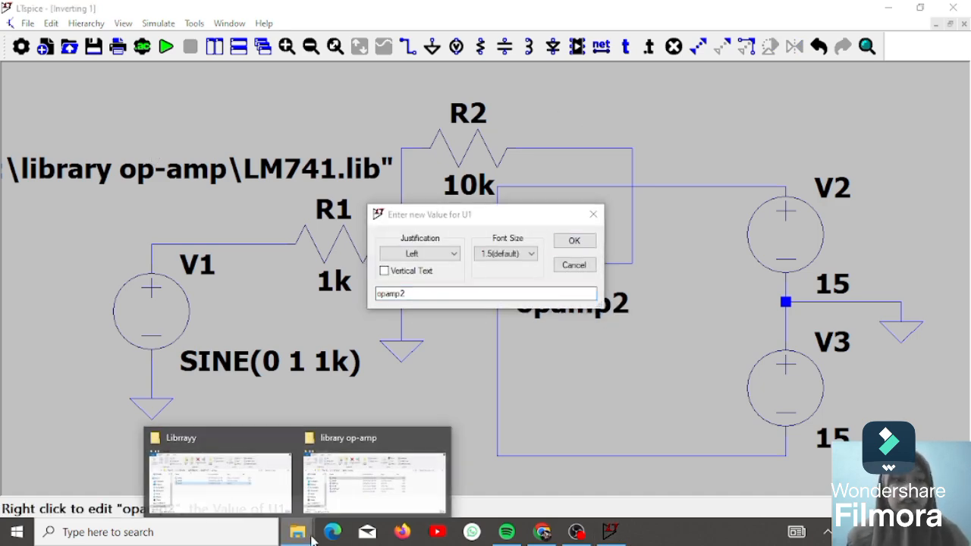
pyautogui.click(372, 474)
pyautogui.rightClick(306, 271)
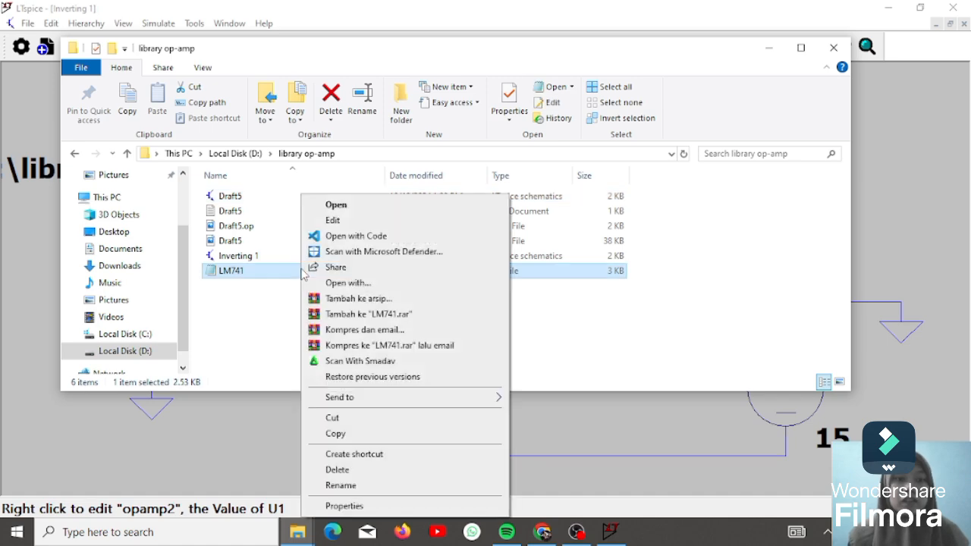
pyautogui.click(365, 284)
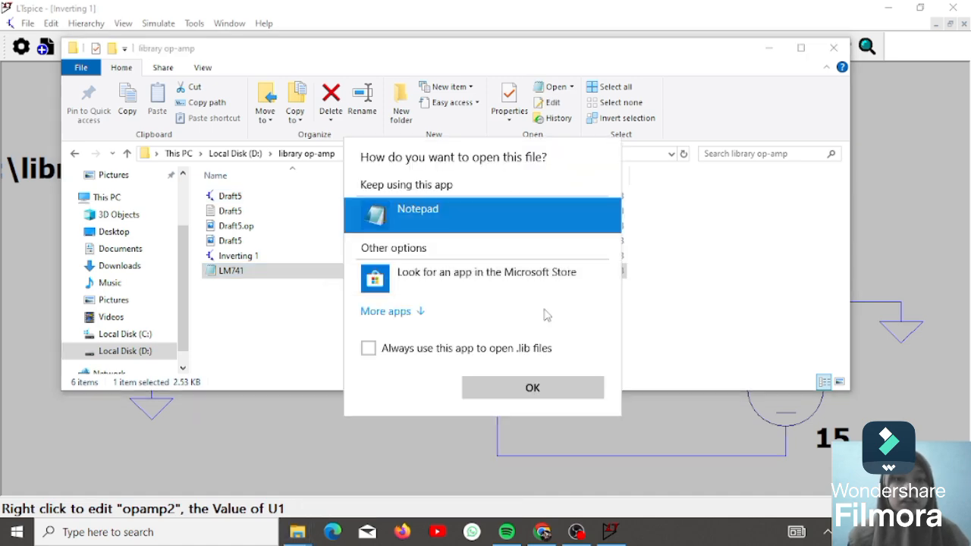
pyautogui.click(525, 390)
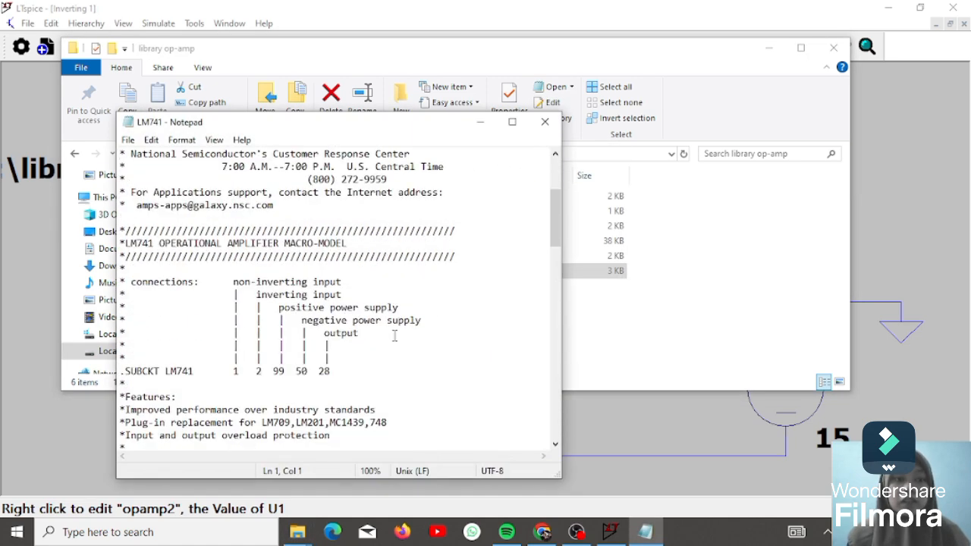
pyautogui.moveTo(164, 296); pyautogui.dragTo(196, 294)
pyautogui.hotkey('ctrl', 'c')
pyautogui.click(637, 270)
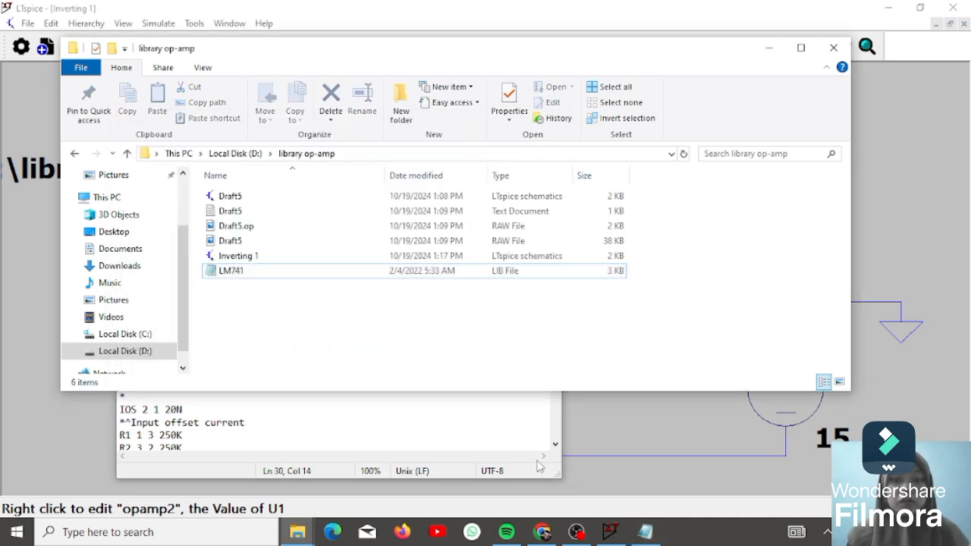
# Replace op-amp U1's value with the copied subcircuit name LM741.
pyautogui.click(602, 463)
pyautogui.click(410, 290)
pyautogui.moveTo(409, 293); pyautogui.dragTo(361, 298)
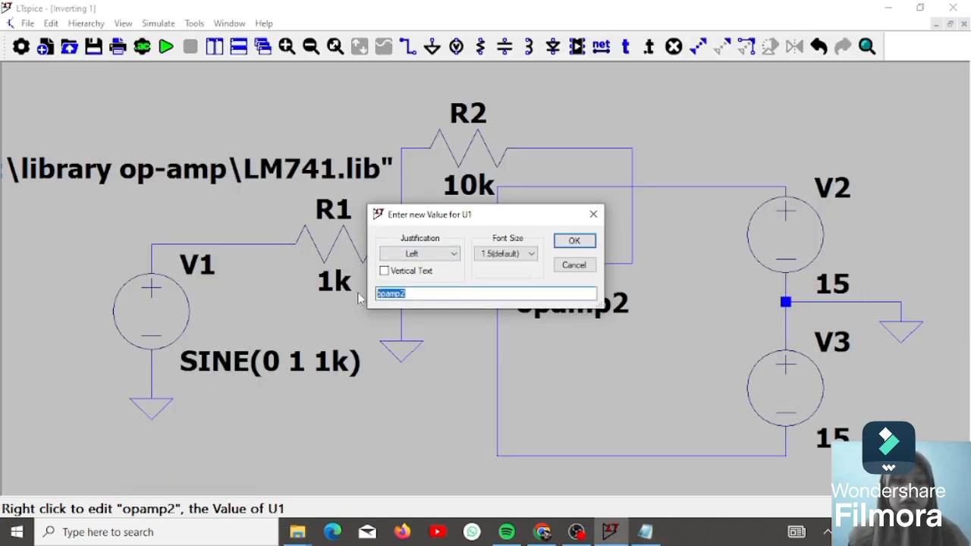
pyautogui.hotkey('ctrl', 'v')
pyautogui.click(575, 241)
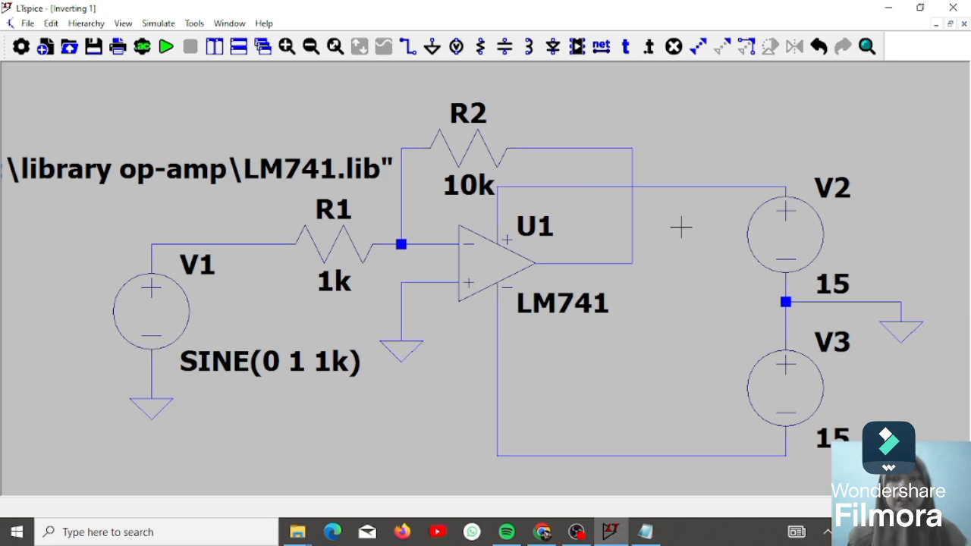
# Run a transient simulation with a 10ms stop time and plot the voltages at the V1–R1 wire and the op-amp output.
pyautogui.click(166, 47)
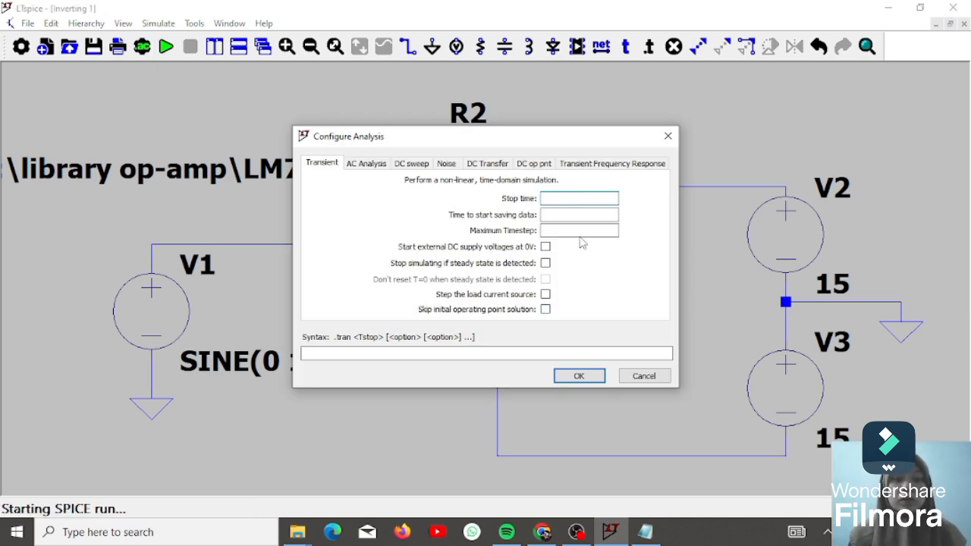
pyautogui.write('10ms')
pyautogui.press('Return')
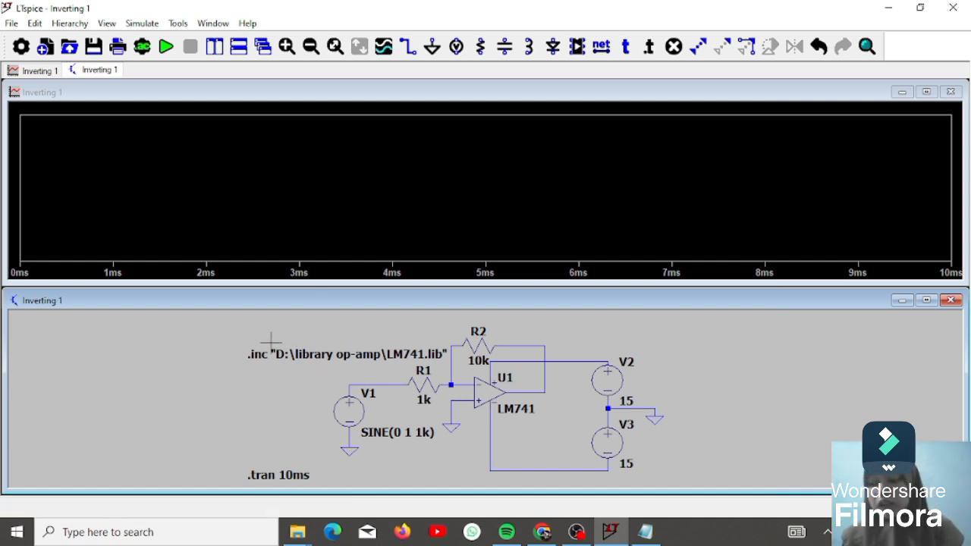
pyautogui.click(385, 382)
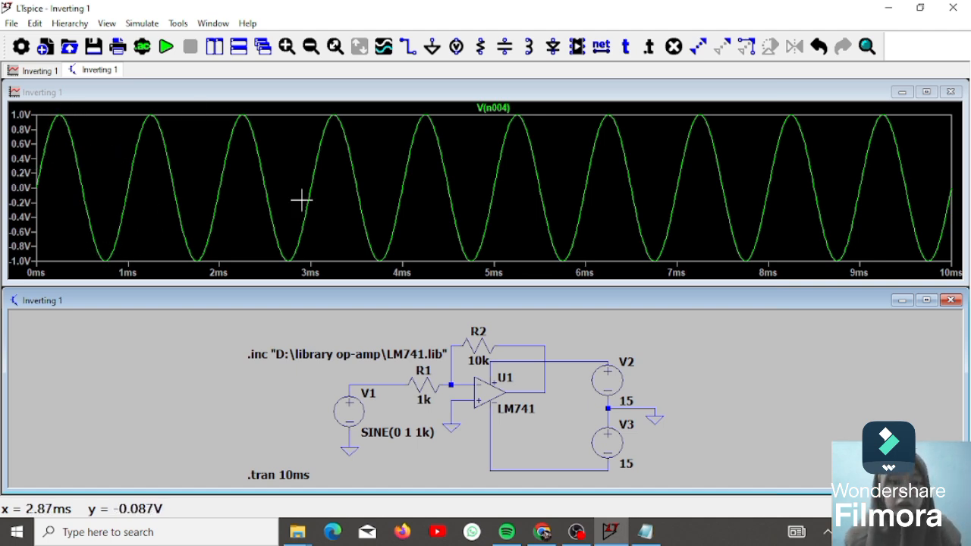
pyautogui.click(538, 382)
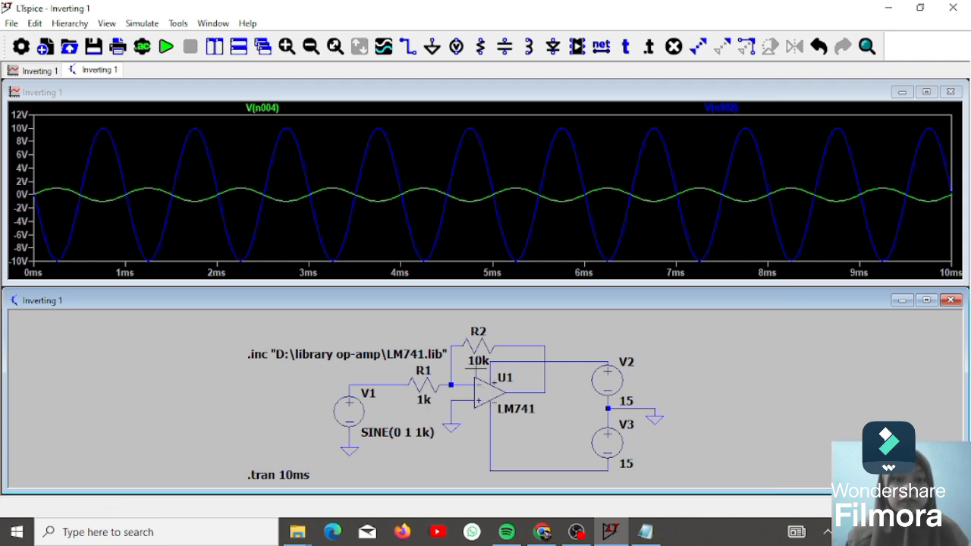
# Plot only the input voltage from the V1–R1 wire, and add a plot pane above it for the op-amp output voltage.
pyautogui.click(394, 382)
pyautogui.rightClick(461, 118)
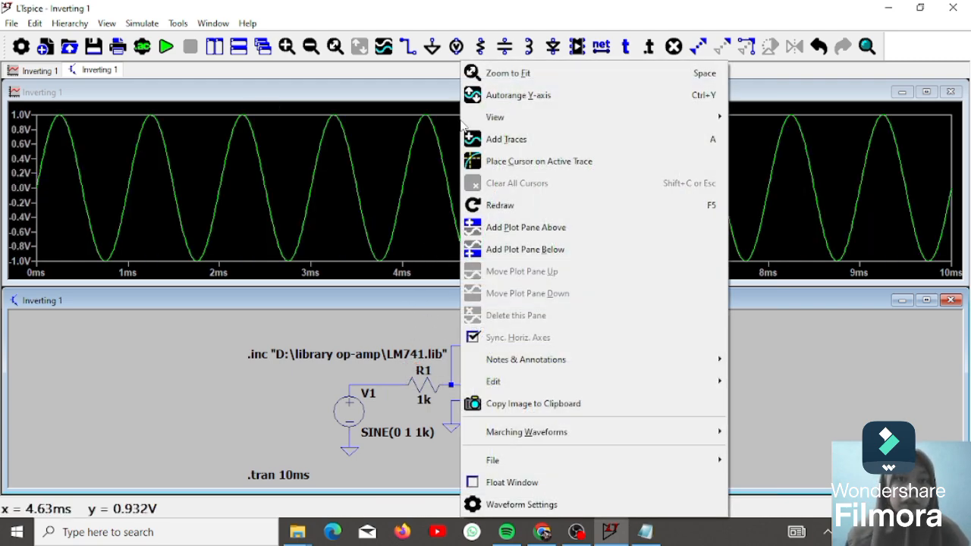
pyautogui.click(512, 227)
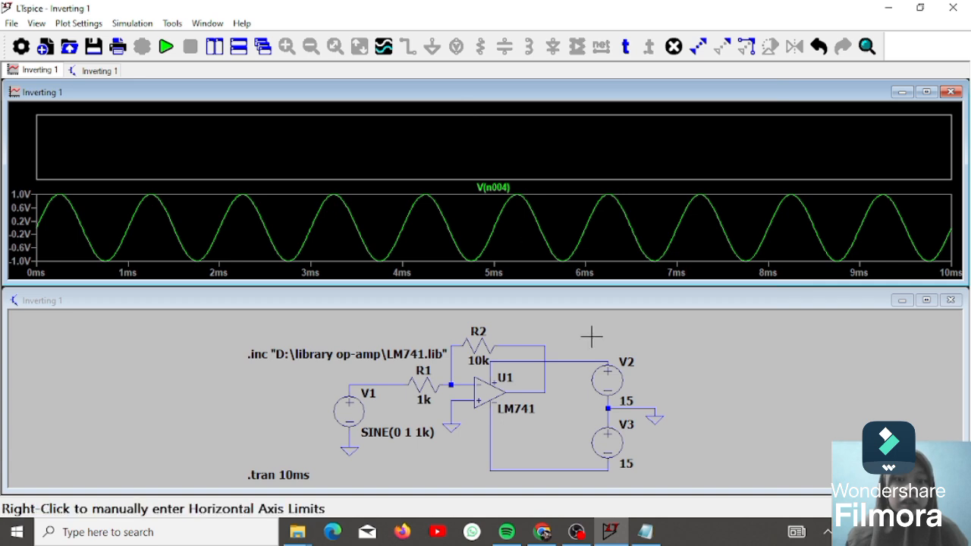
pyautogui.click(521, 390)
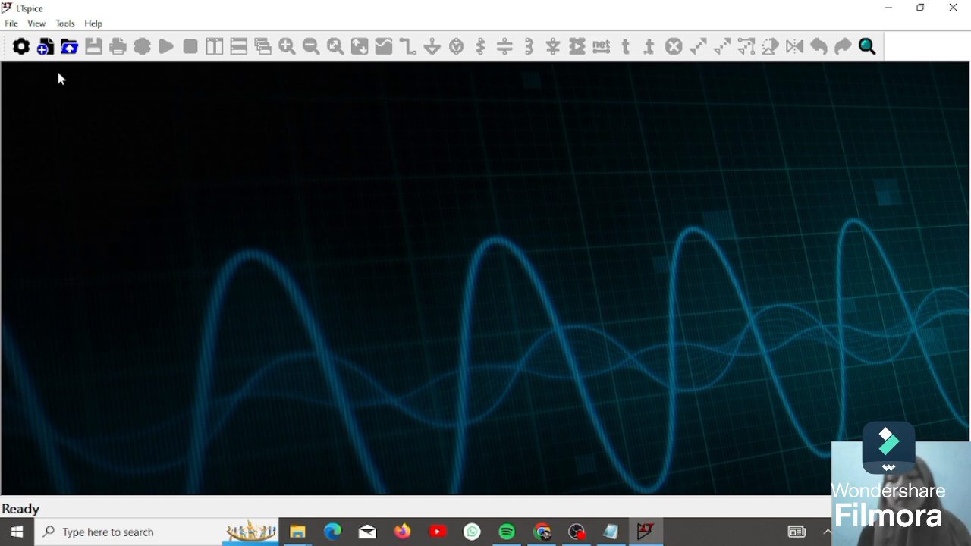
# Create a new schematic and place three voltage sources: V1 at the lower left, V2 and V3 stacked on the right.
pyautogui.click(13, 24)
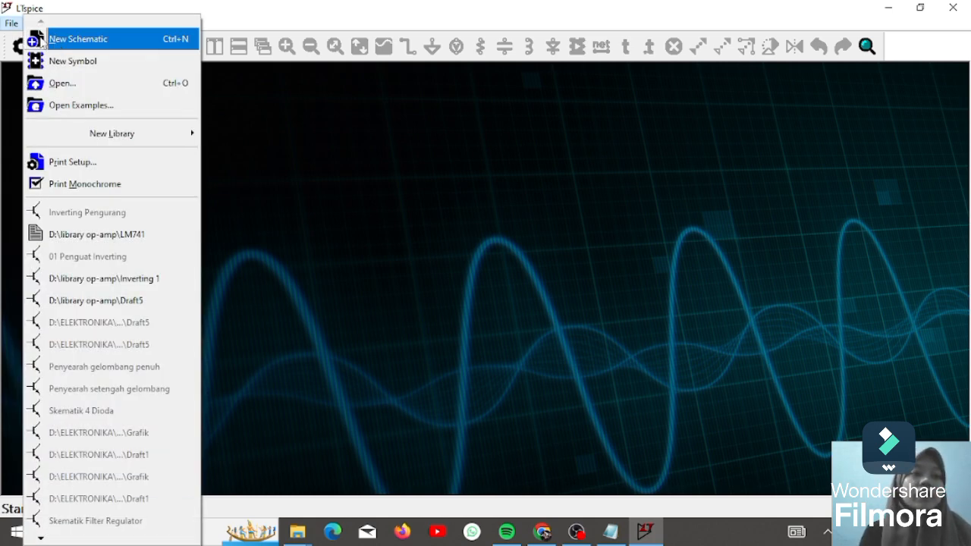
pyautogui.click(43, 37)
pyautogui.click(455, 50)
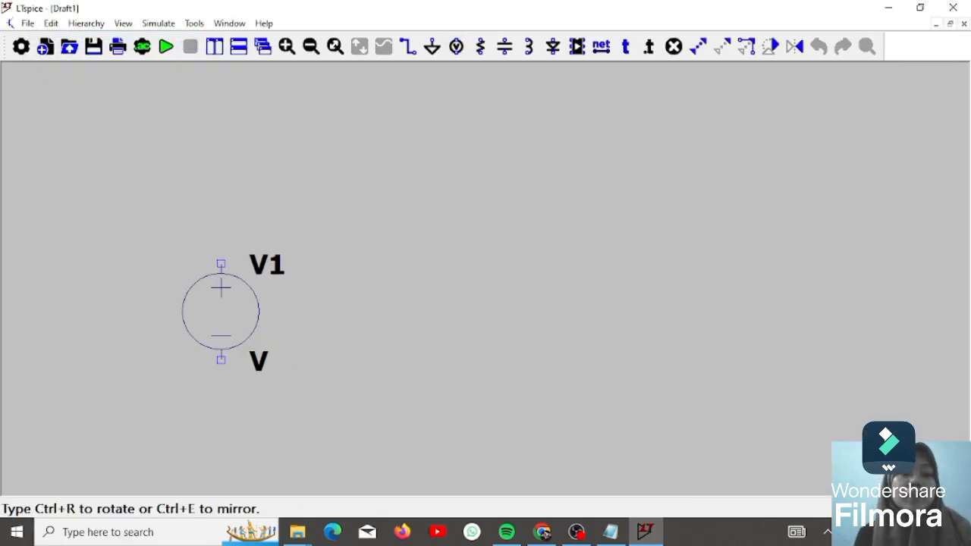
pyautogui.click(298, 368)
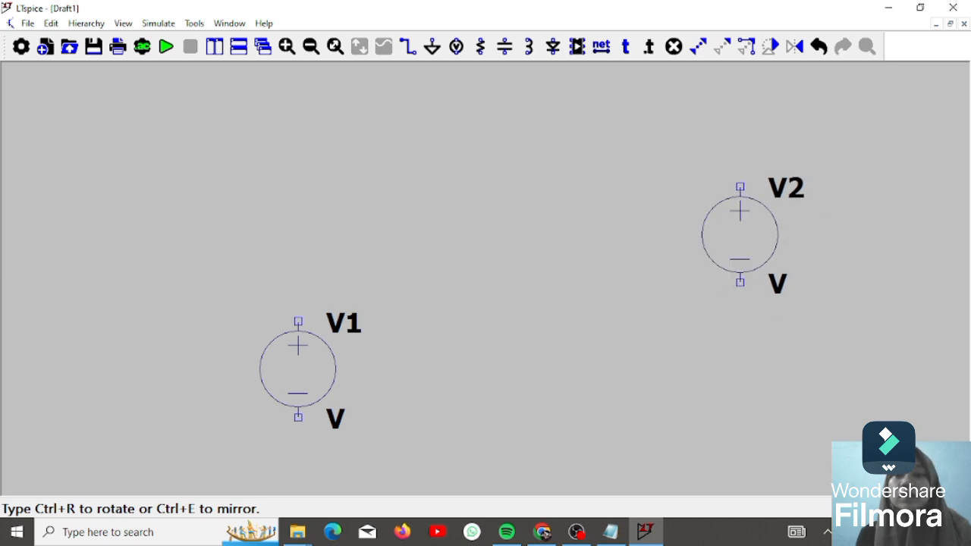
pyautogui.click(740, 196)
pyautogui.click(739, 349)
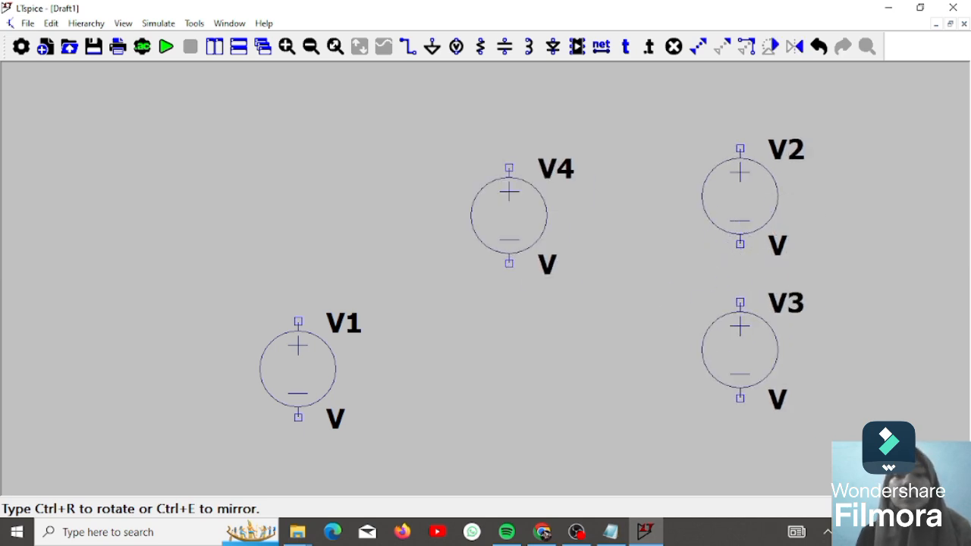
pyautogui.press('Escape')
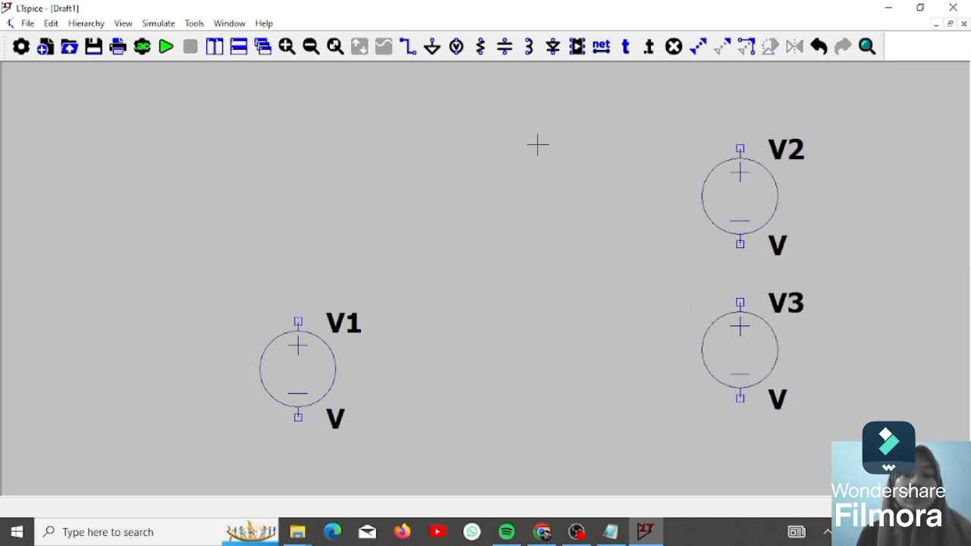
# Place an opamp2 component between V1 and the two stacked sources.
pyautogui.click(577, 47)
pyautogui.write('opam')
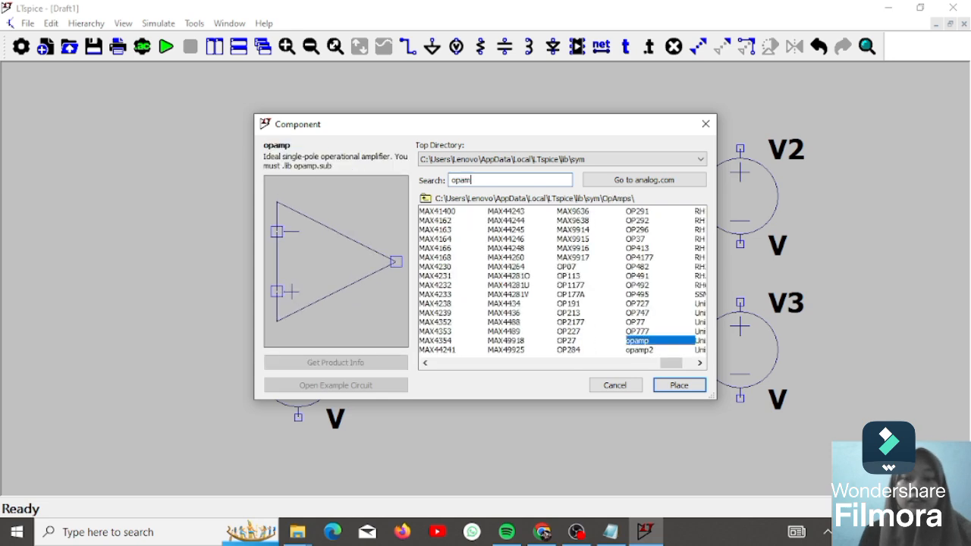
pyautogui.write('p2')
pyautogui.click(665, 388)
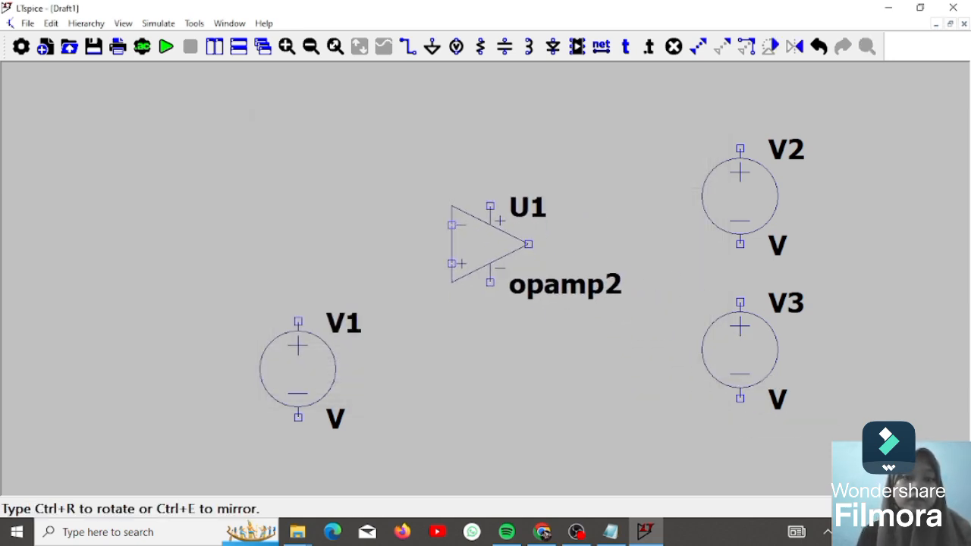
pyautogui.click(489, 225)
pyautogui.press('Escape')
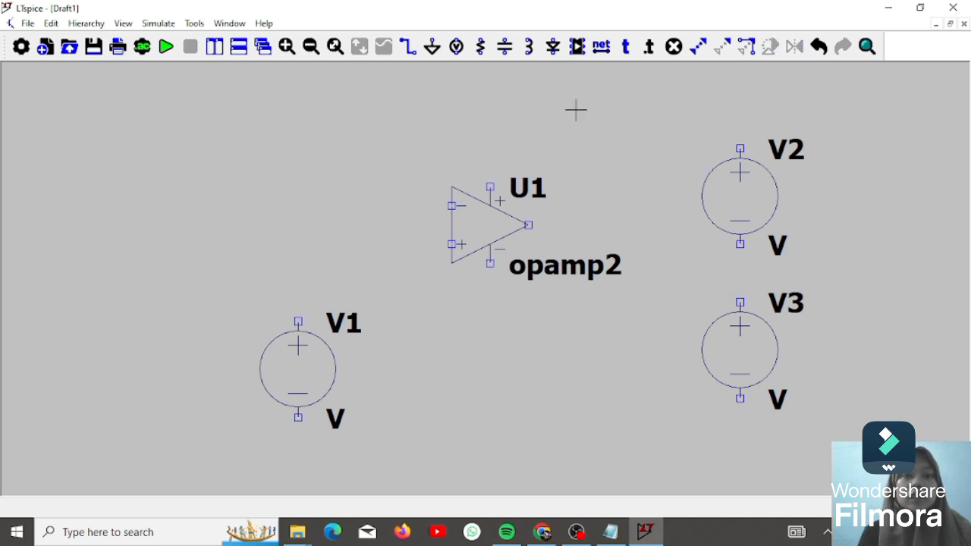
# Place resistor R1 vertically to the left of V1 and resistor R2 rotated horizontally above the op-amp.
pyautogui.click(480, 47)
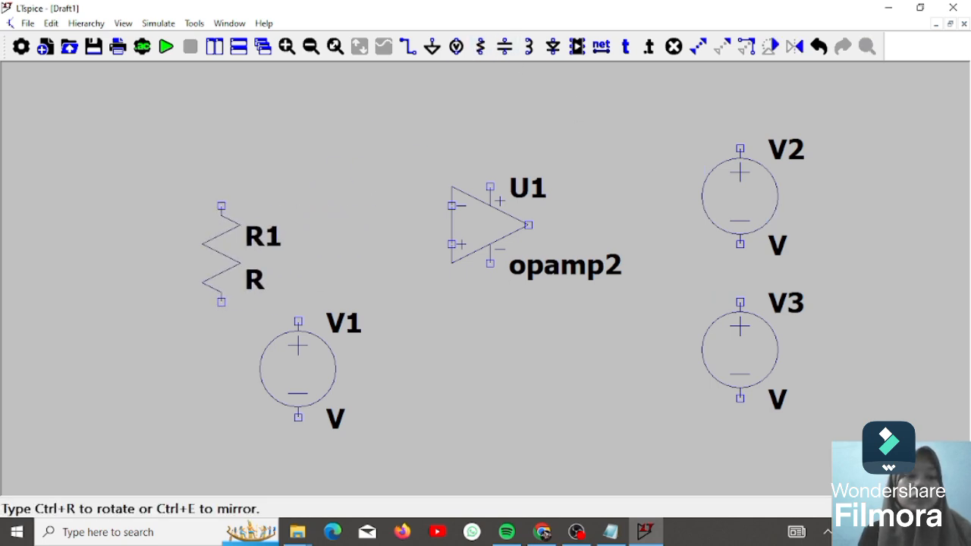
pyautogui.click(182, 273)
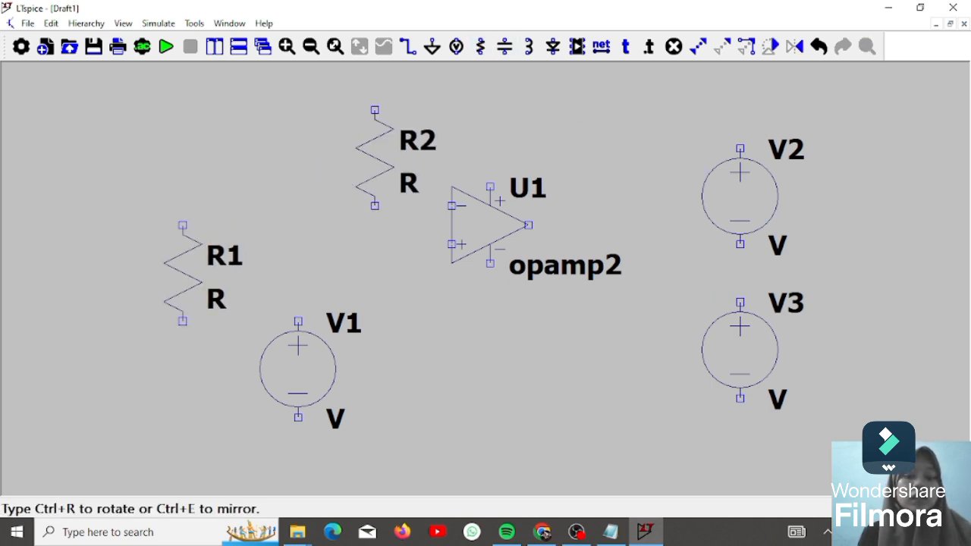
pyautogui.hotkey('ctrl', 'r')
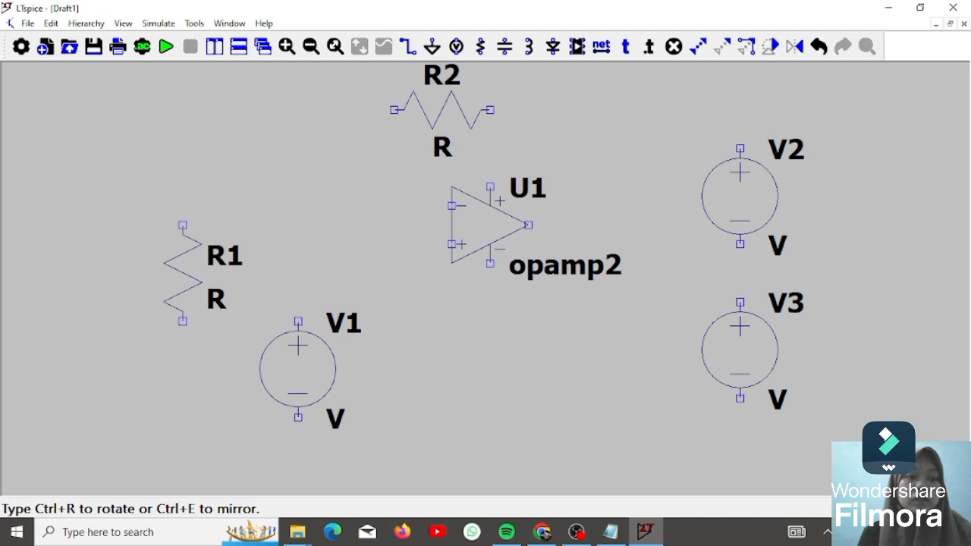
pyautogui.click(480, 110)
pyautogui.press('Escape')
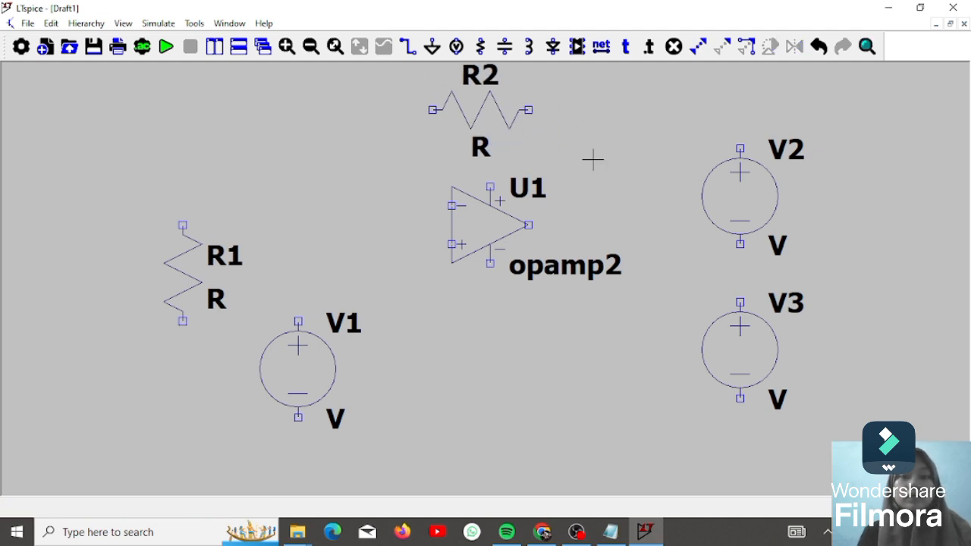
# Move source V1 slightly up and to the right so it is level with V3.
pyautogui.moveTo(609, 151); pyautogui.dragTo(604, 206)
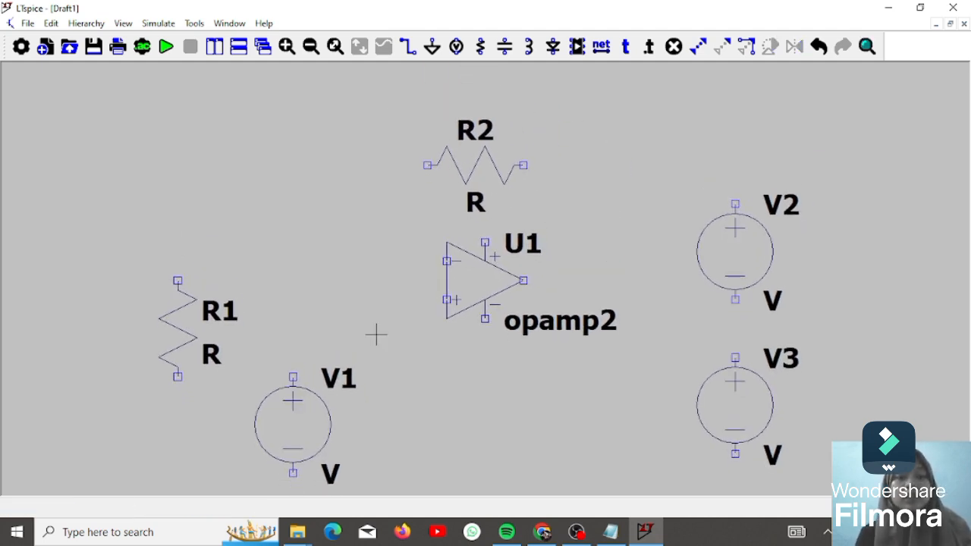
pyautogui.click(720, 48)
pyautogui.moveTo(234, 346); pyautogui.dragTo(377, 471)
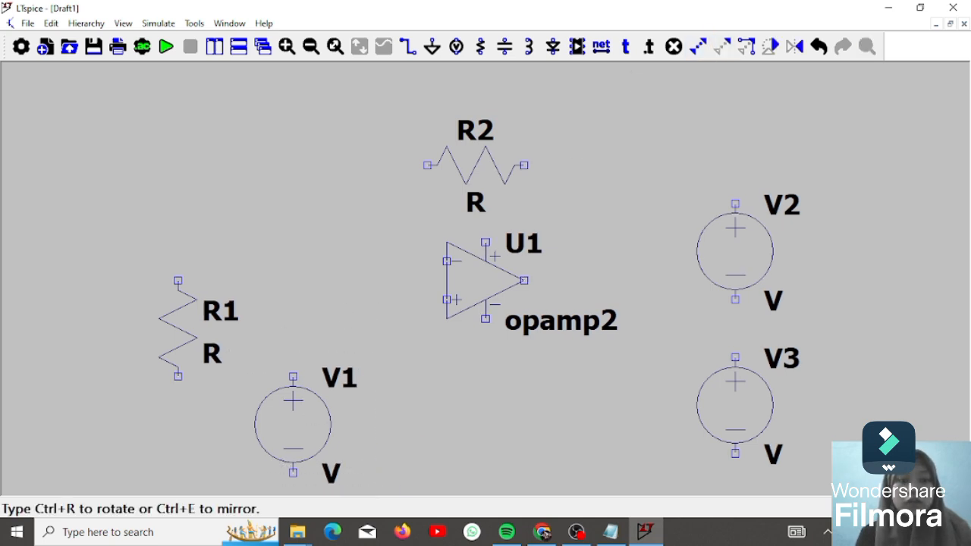
pyautogui.click(345, 400)
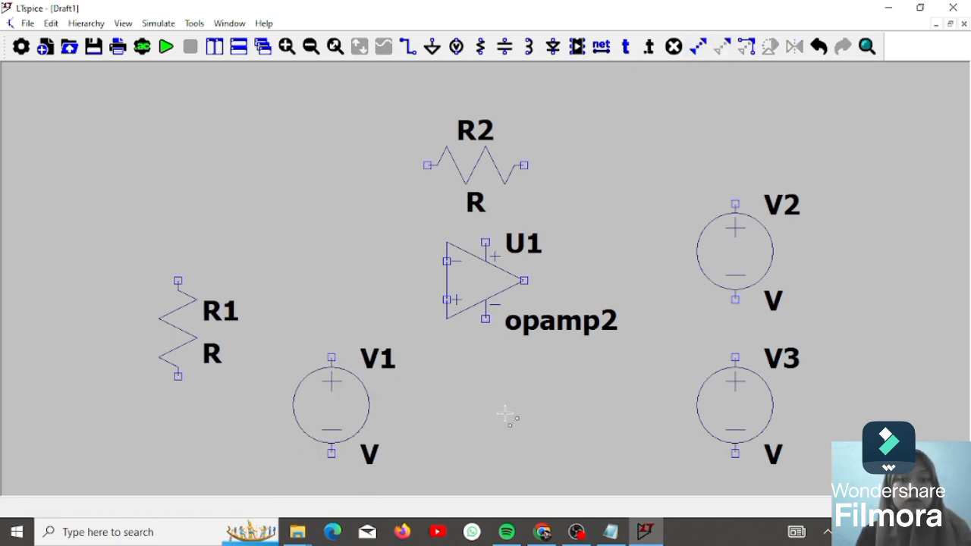
# Wire R2 as the feedback path between the op-amp's inverting input and its output.
pyautogui.click(408, 46)
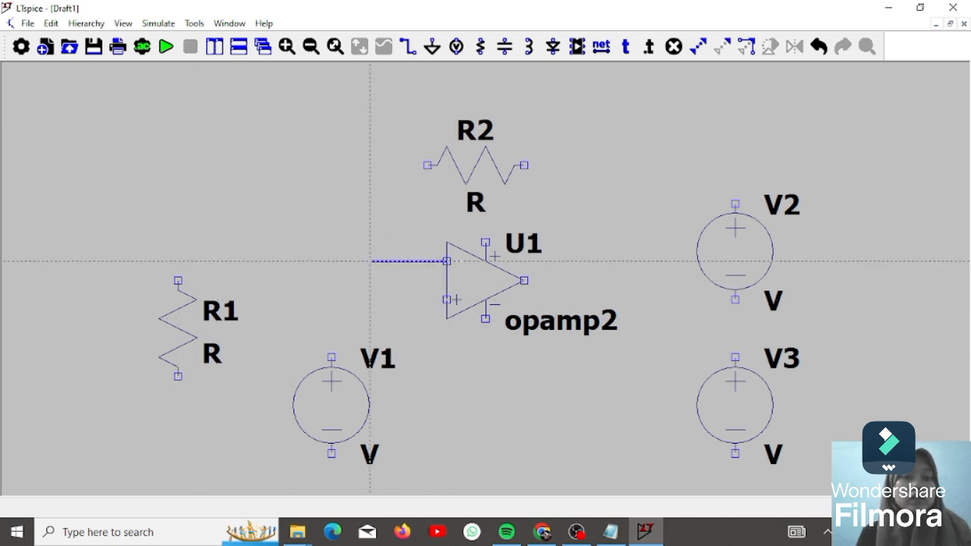
pyautogui.click(331, 260)
pyautogui.click(427, 165)
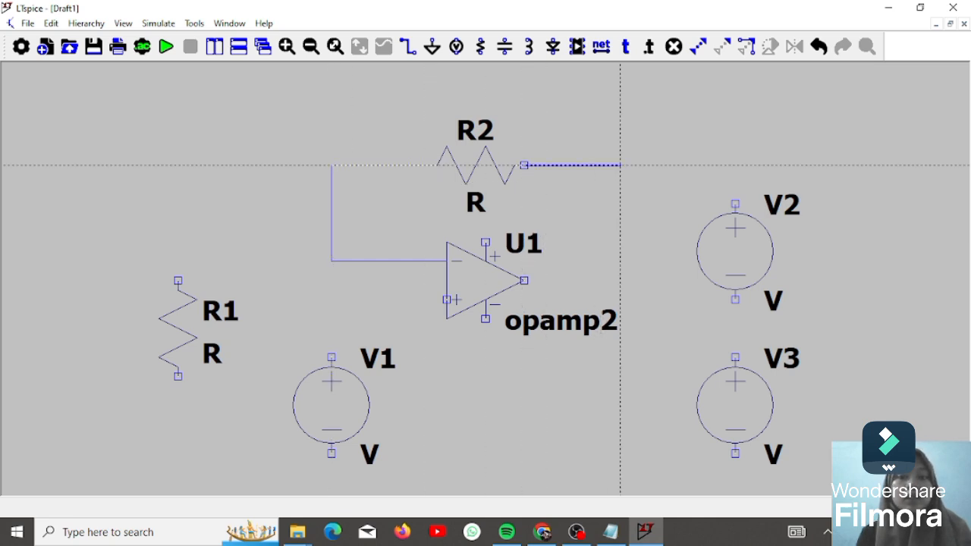
pyautogui.click(639, 164)
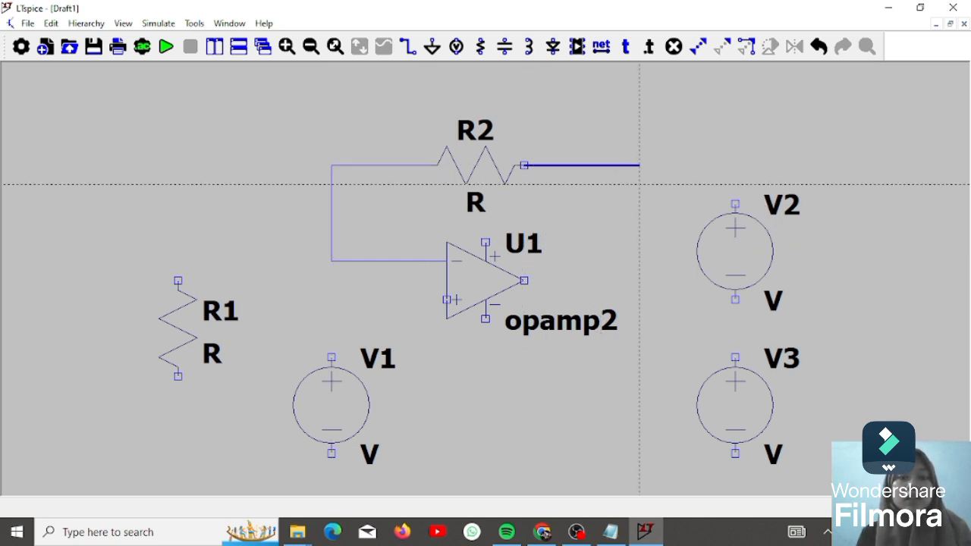
pyautogui.click(524, 280)
pyautogui.click(447, 261)
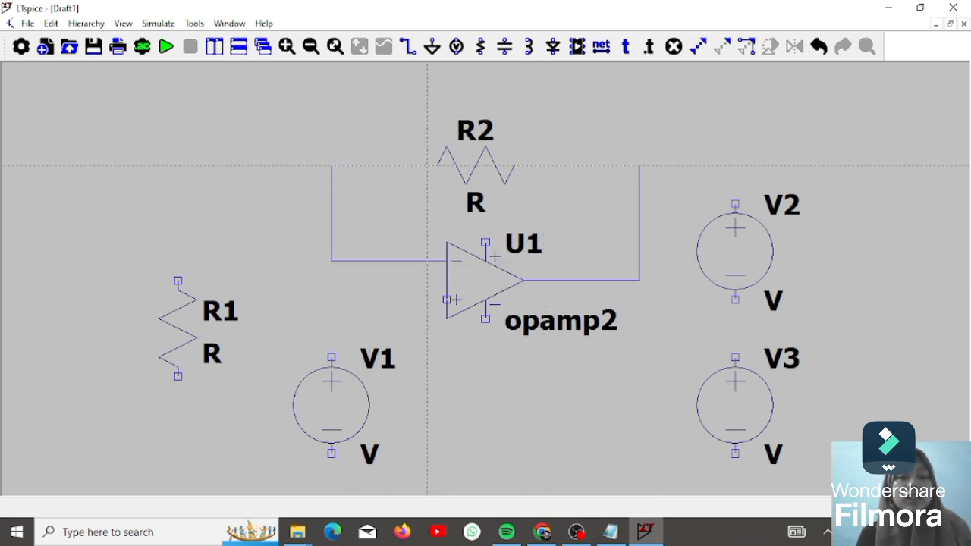
# Wire the upper end of R1 to the inverting-input node and the positive terminal of V1 to the non-inverting input.
pyautogui.click(331, 241)
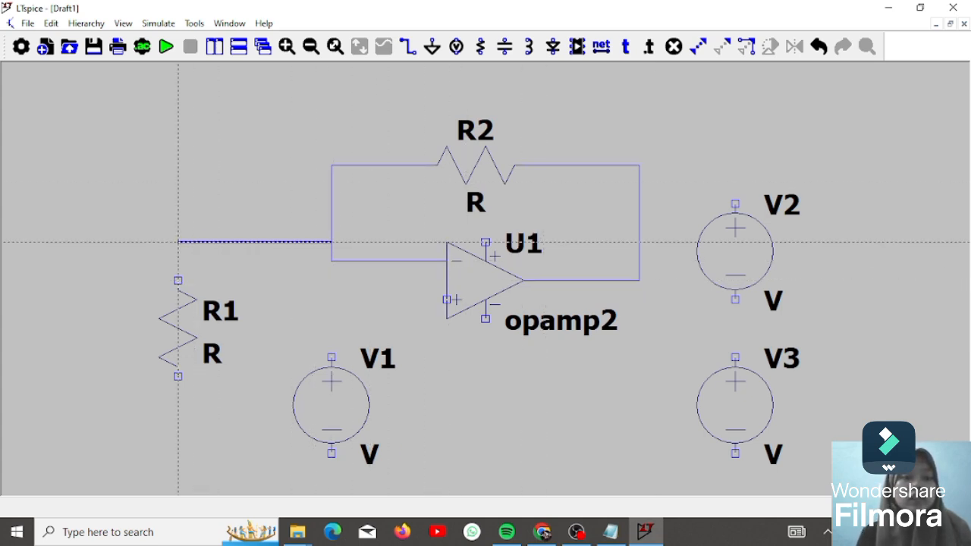
pyautogui.click(179, 281)
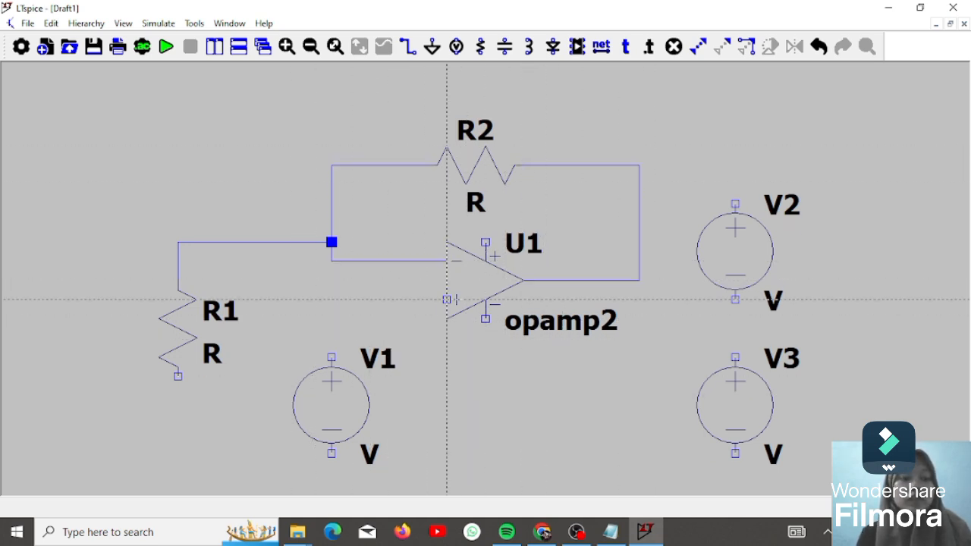
pyautogui.click(447, 300)
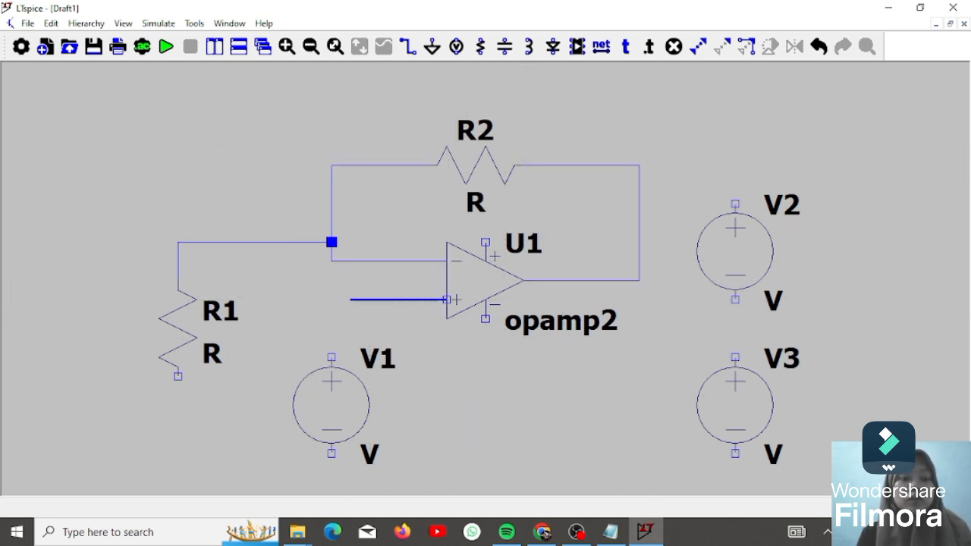
pyautogui.click(332, 357)
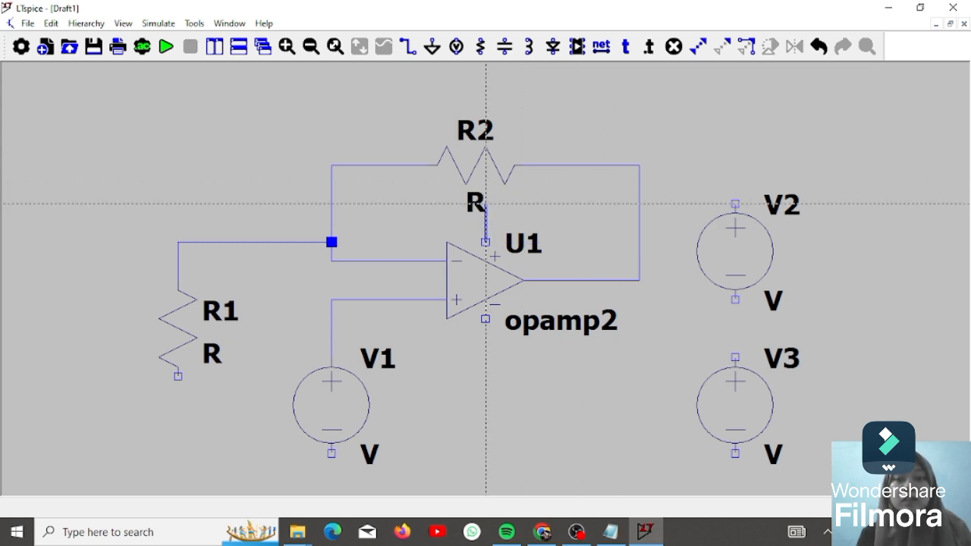
# Wire the op-amp's positive supply to V2's positive terminal, its negative supply to V3's negative terminal, and V2 to V3 in series.
pyautogui.click(735, 204)
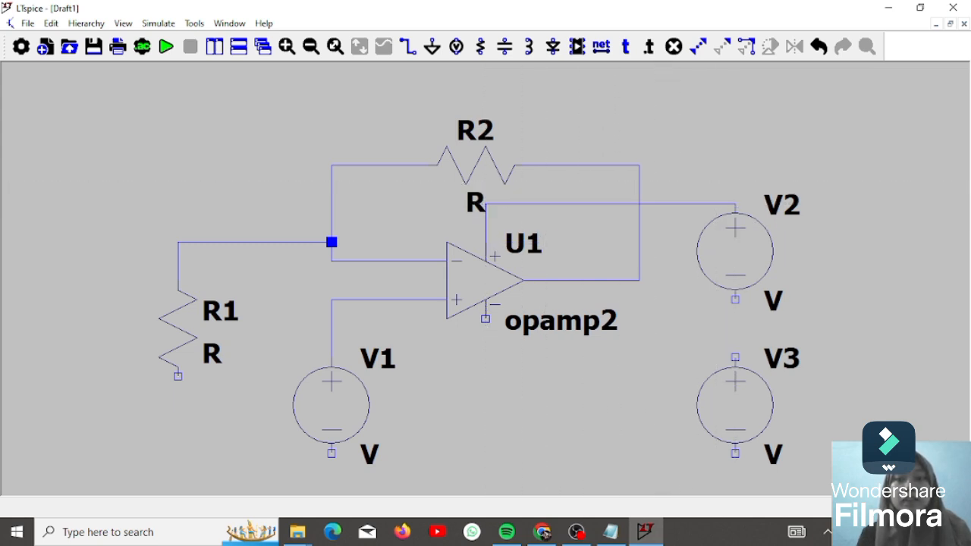
pyautogui.click(734, 453)
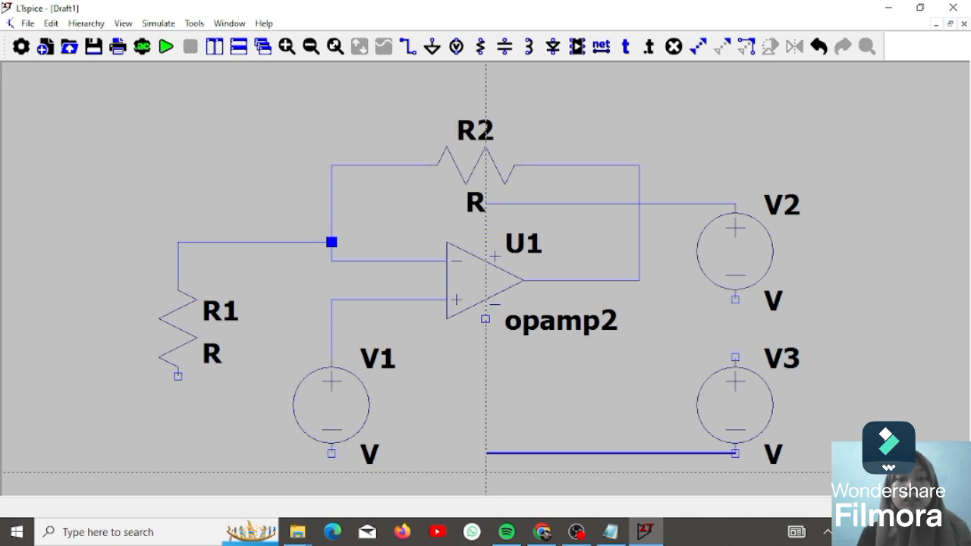
pyautogui.click(485, 319)
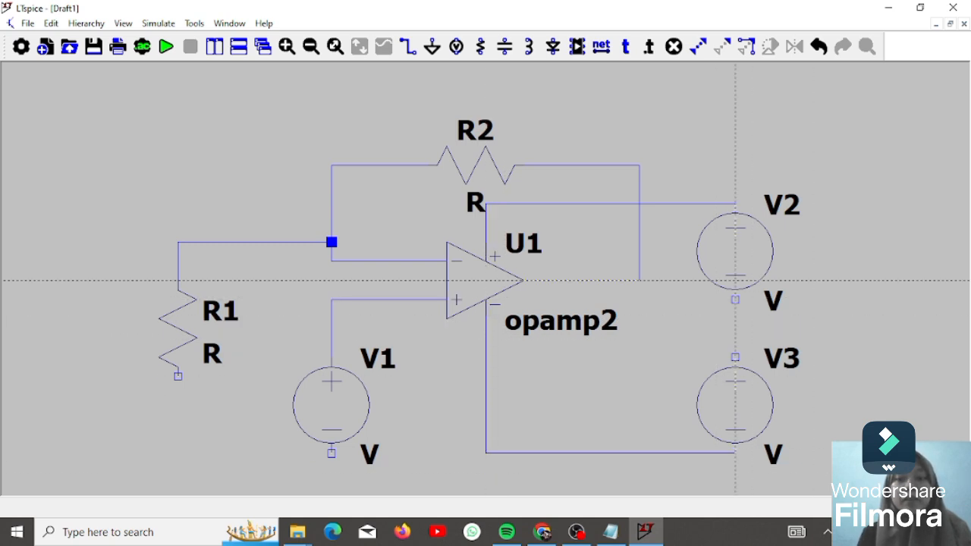
pyautogui.click(735, 298)
pyautogui.click(735, 356)
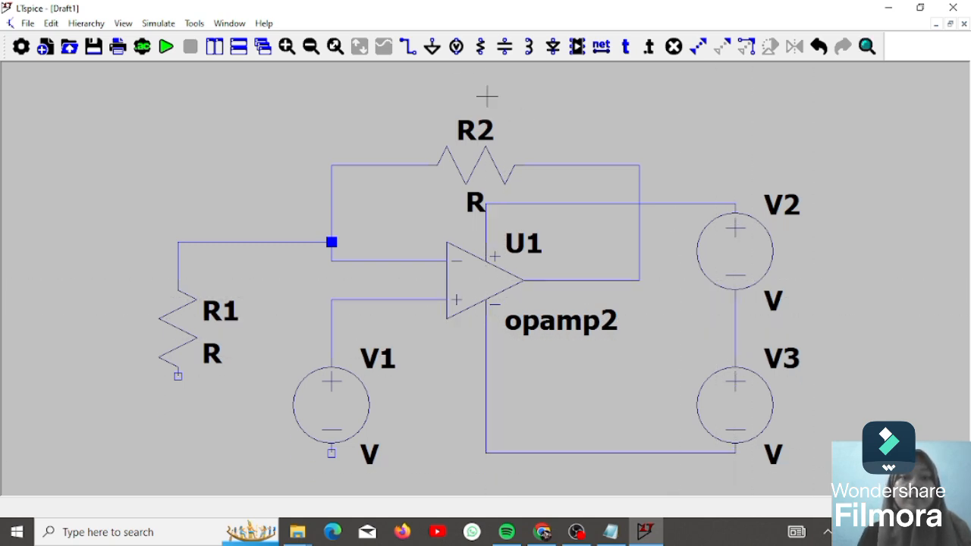
# Place three ground symbols: one below R1, one below V1 and one beside the V2 and V3 stack.
pyautogui.click(432, 46)
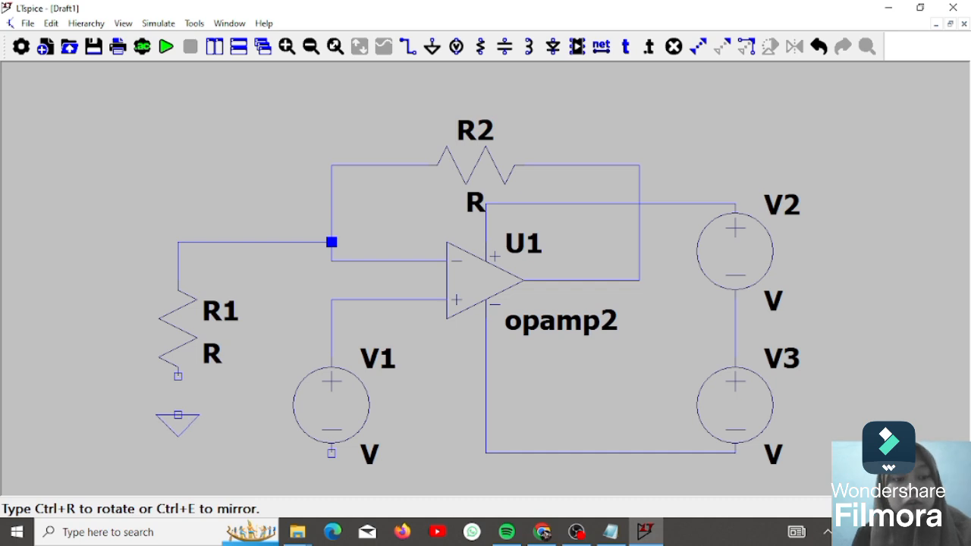
pyautogui.click(177, 415)
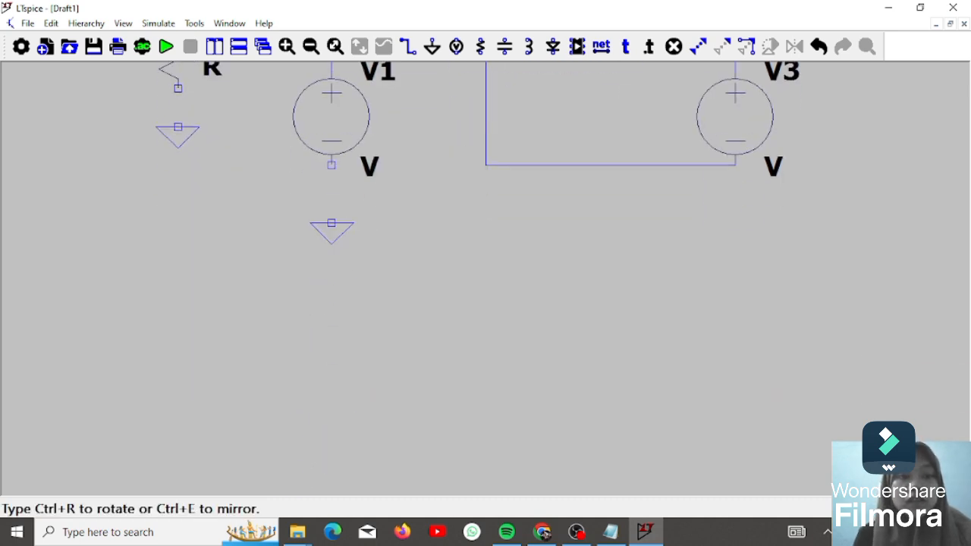
pyautogui.click(331, 204)
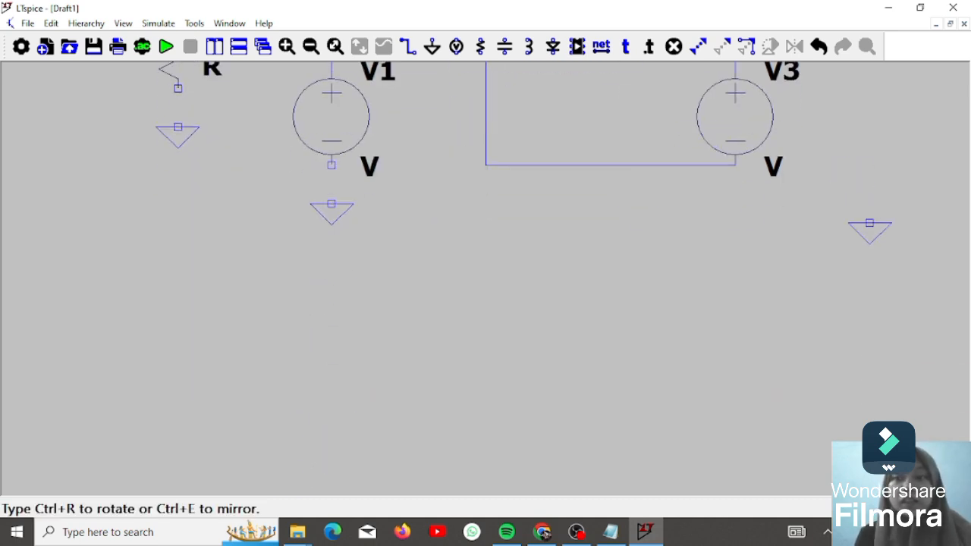
pyautogui.click(869, 121)
pyautogui.press('Escape')
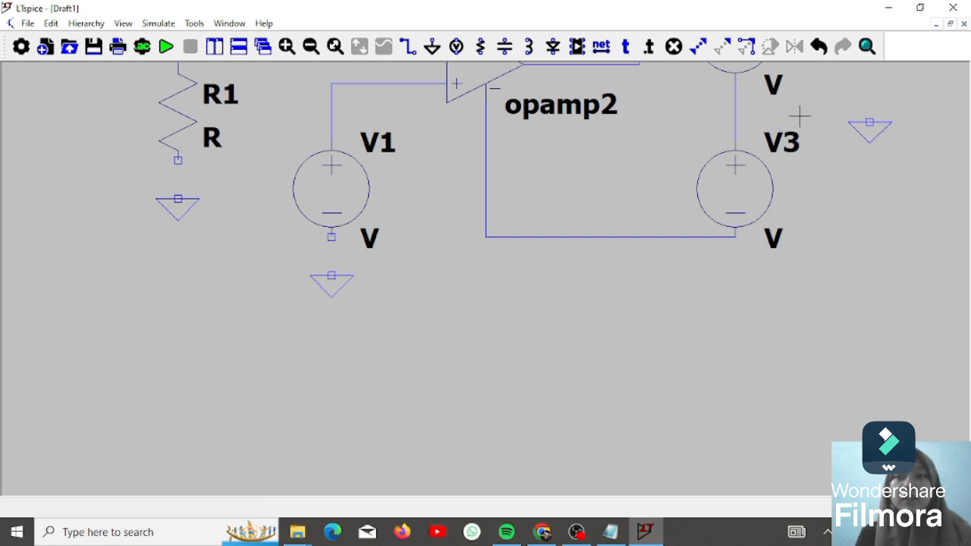
# Wire R1, V1 and the node between V2 and V3 to their ground symbols.
pyautogui.moveTo(610, 323); pyautogui.dragTo(585, 485)
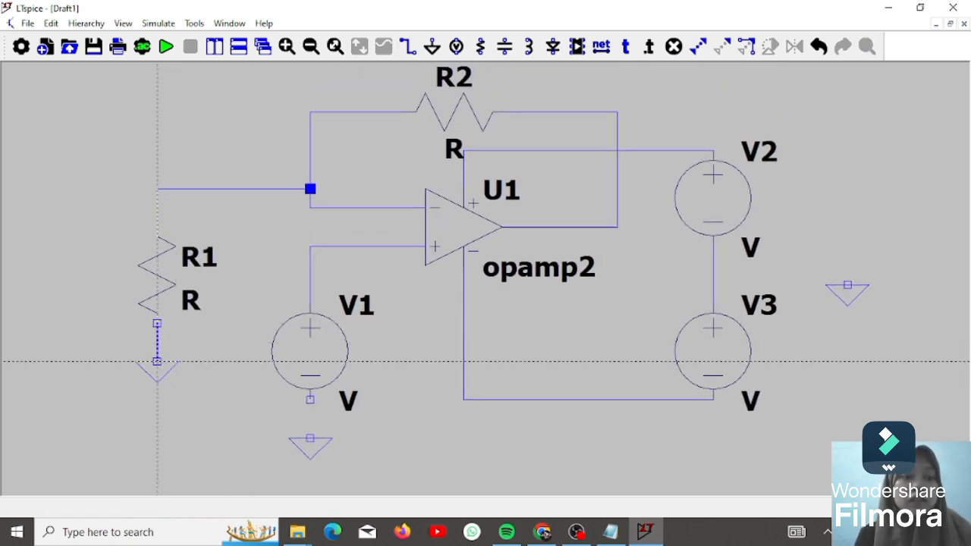
pyautogui.click(157, 361)
pyautogui.click(310, 398)
pyautogui.click(311, 438)
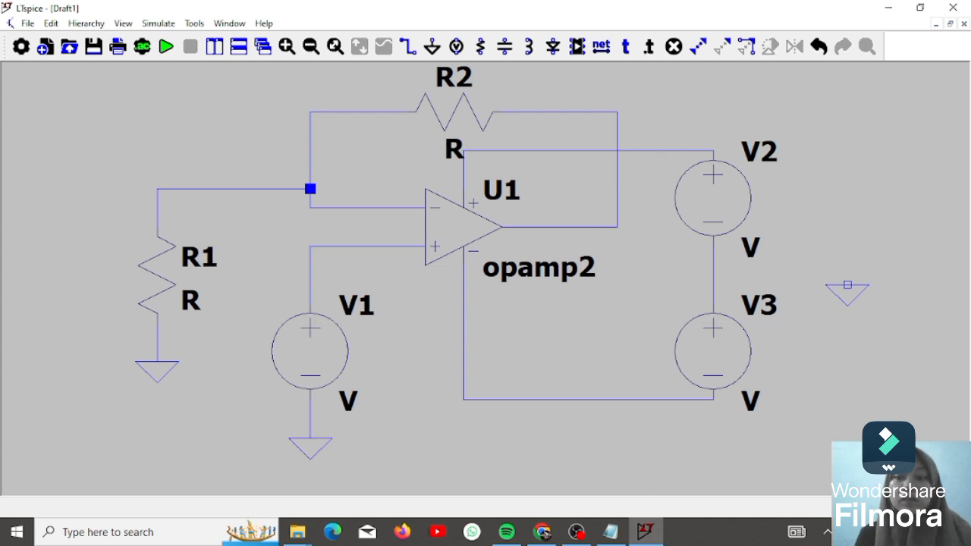
pyautogui.click(713, 265)
pyautogui.click(847, 265)
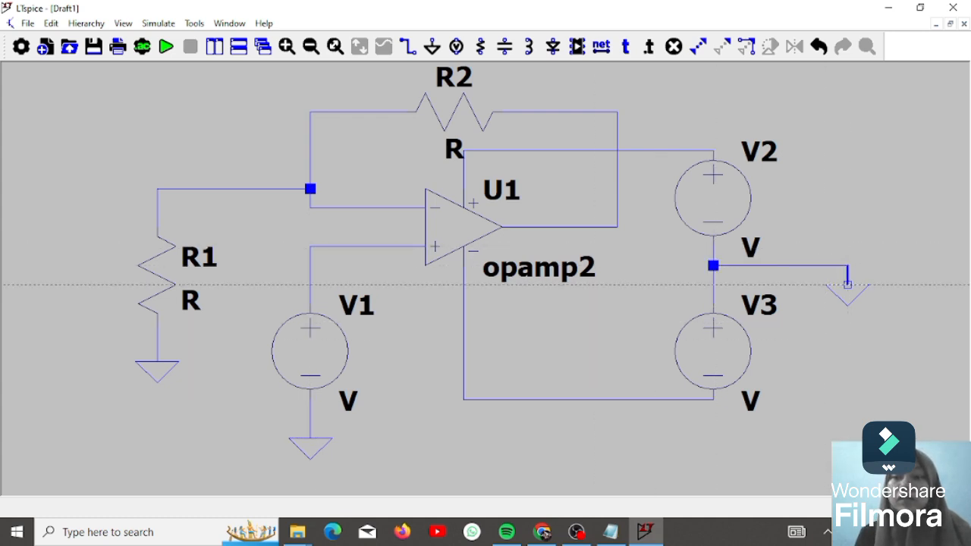
pyautogui.click(847, 285)
pyautogui.press('Escape')
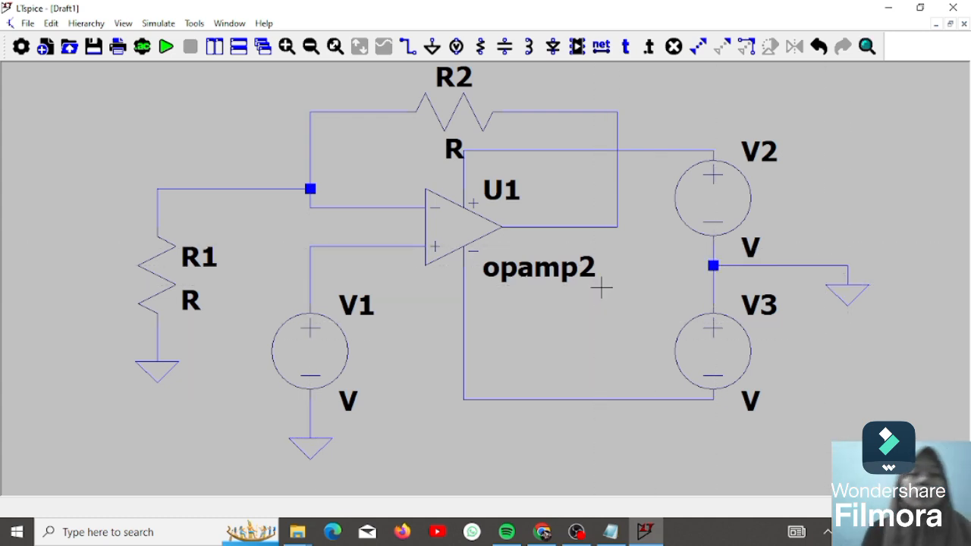
# Set V1 to a SINE function with DC offset 0 V, amplitude 1 V and frequency 1k Hz.
pyautogui.rightClick(342, 339)
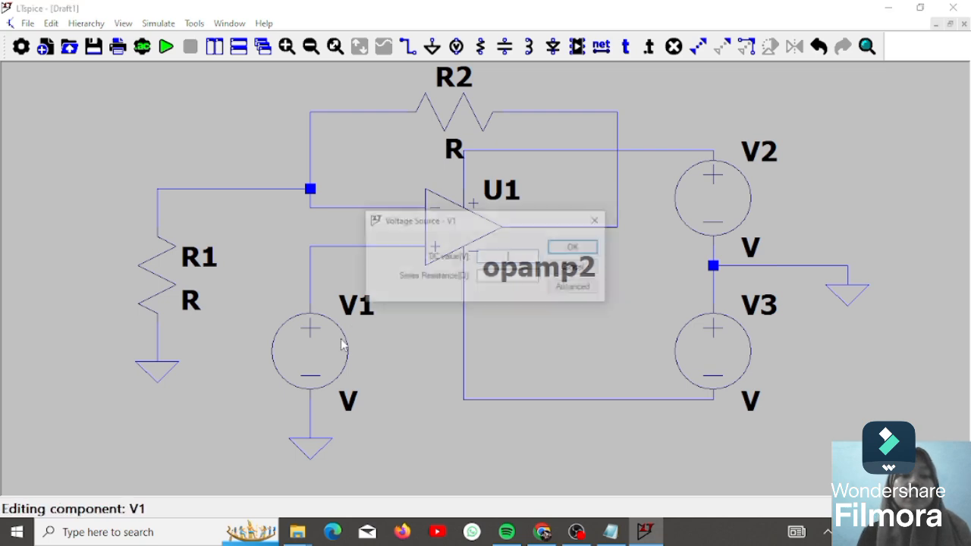
pyautogui.click(579, 290)
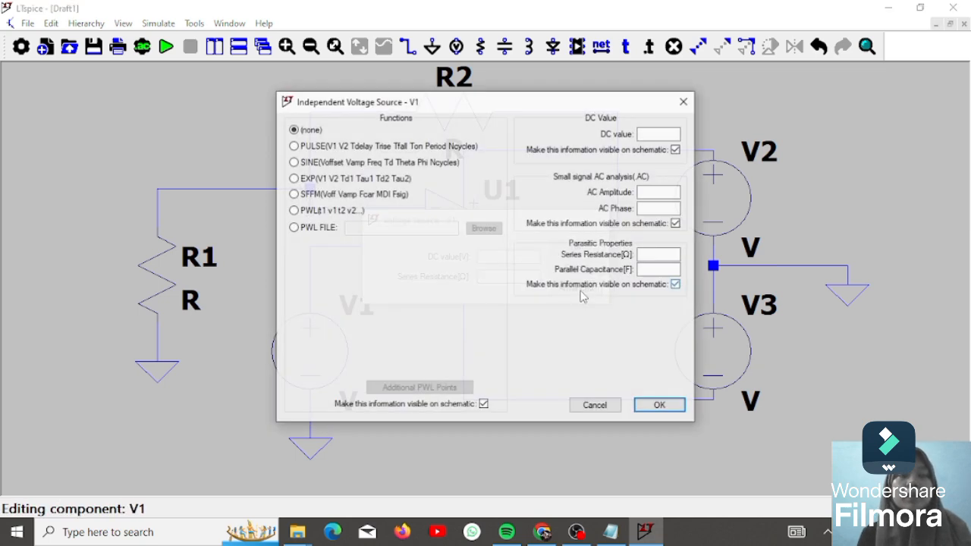
pyautogui.click(362, 164)
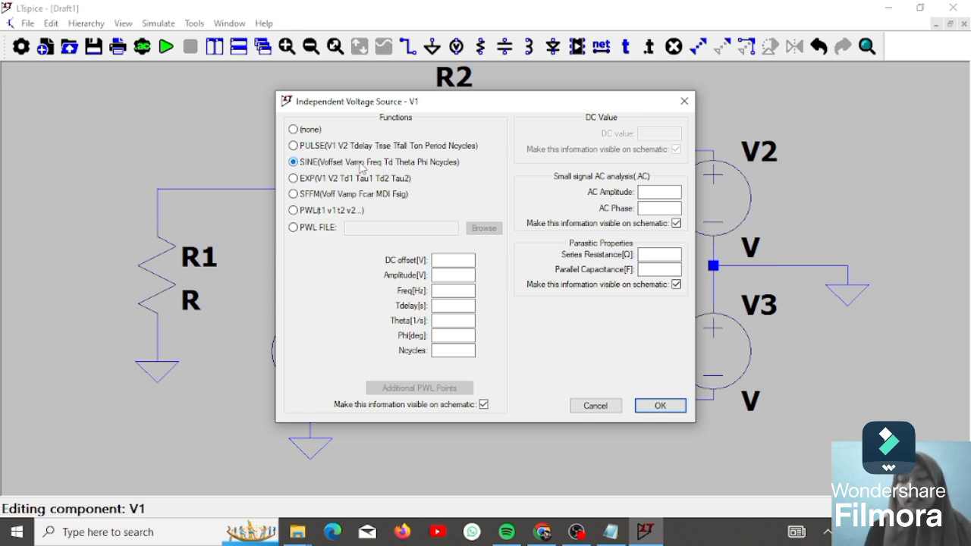
pyautogui.click(453, 260)
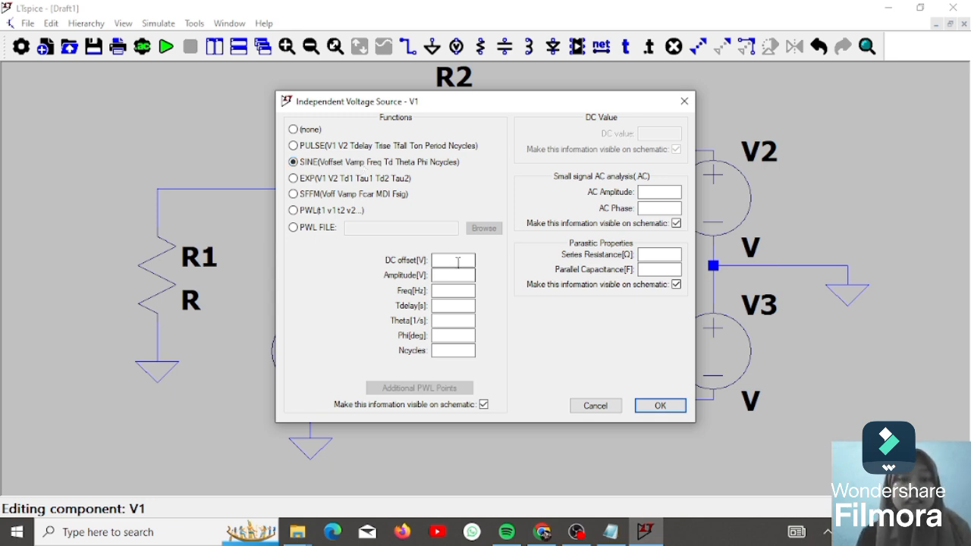
pyautogui.write('0')
pyautogui.click(454, 276)
pyautogui.write('1')
pyautogui.click(450, 290)
pyautogui.write('1')
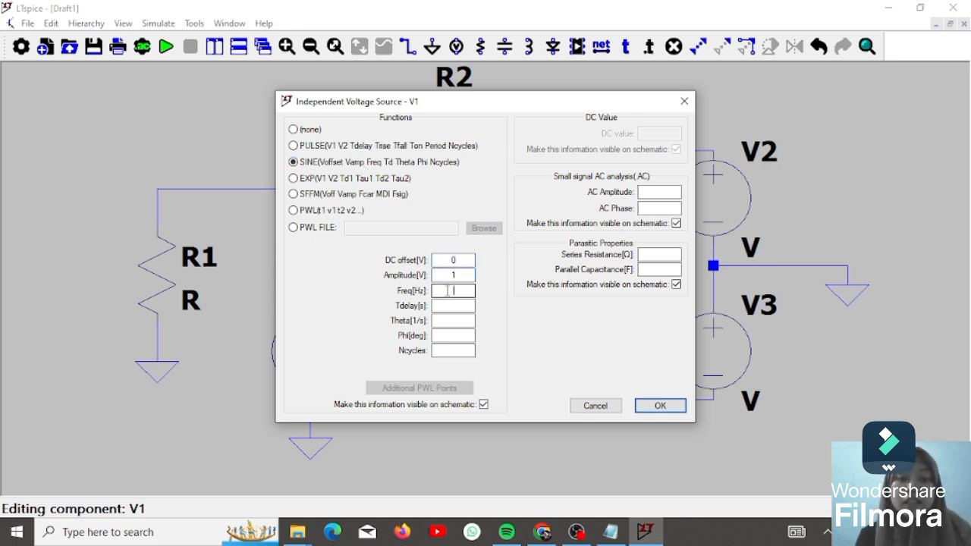
pyautogui.write('k')
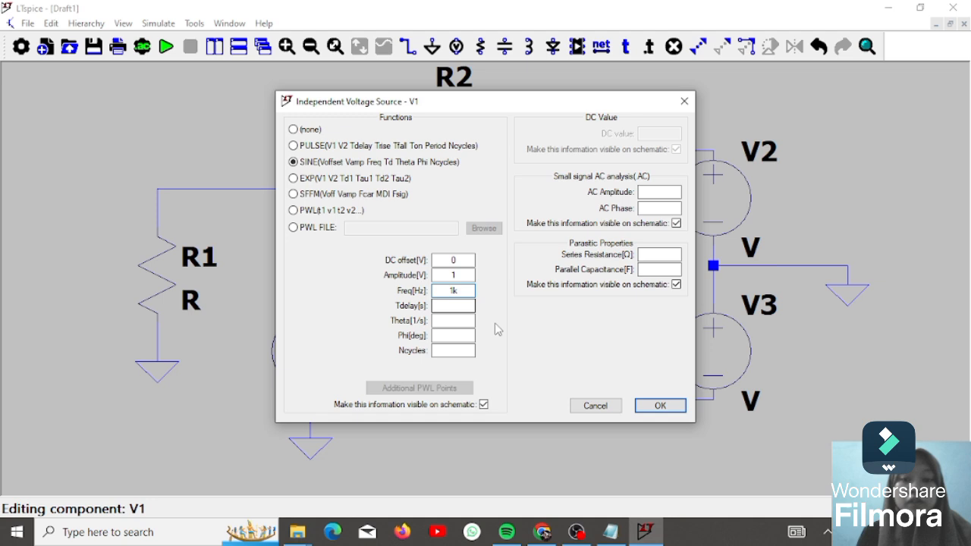
pyautogui.click(660, 405)
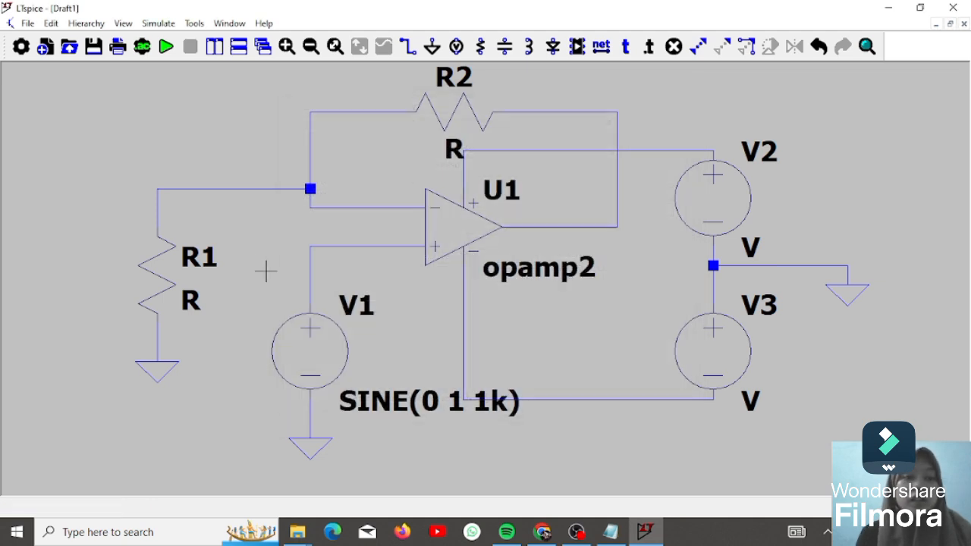
# Set the resistance of R1 to 1k and of R2 to 9k.
pyautogui.rightClick(155, 264)
pyautogui.write('1k')
pyautogui.press('Return')
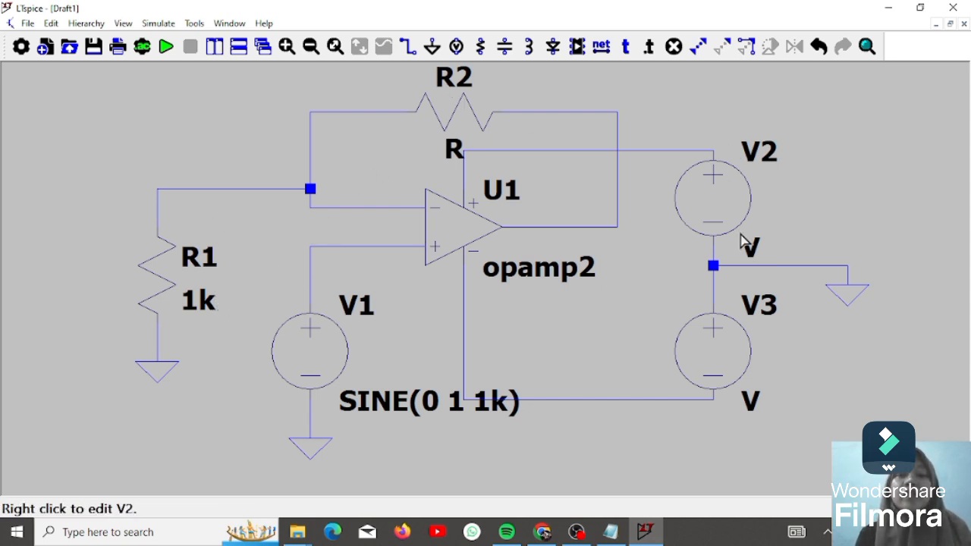
pyautogui.rightClick(429, 123)
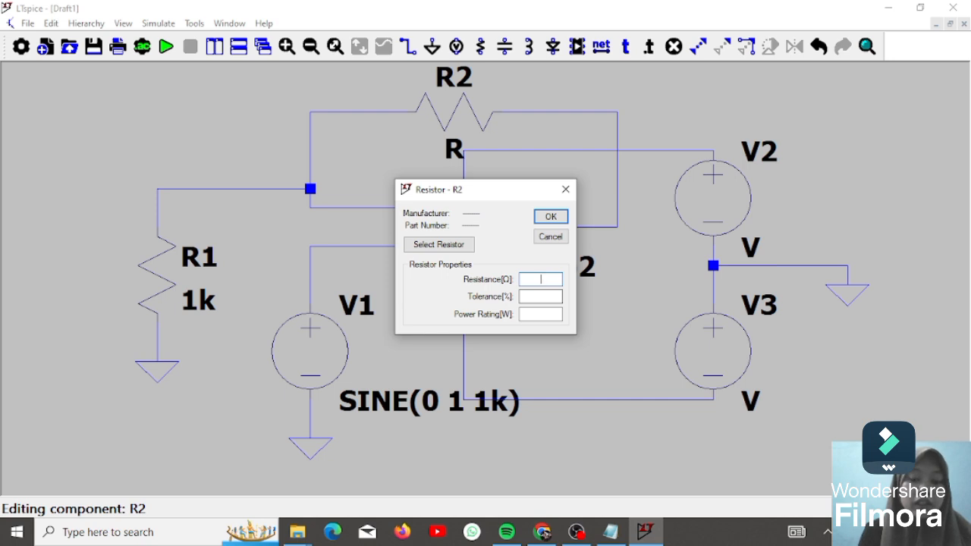
pyautogui.press('Return')
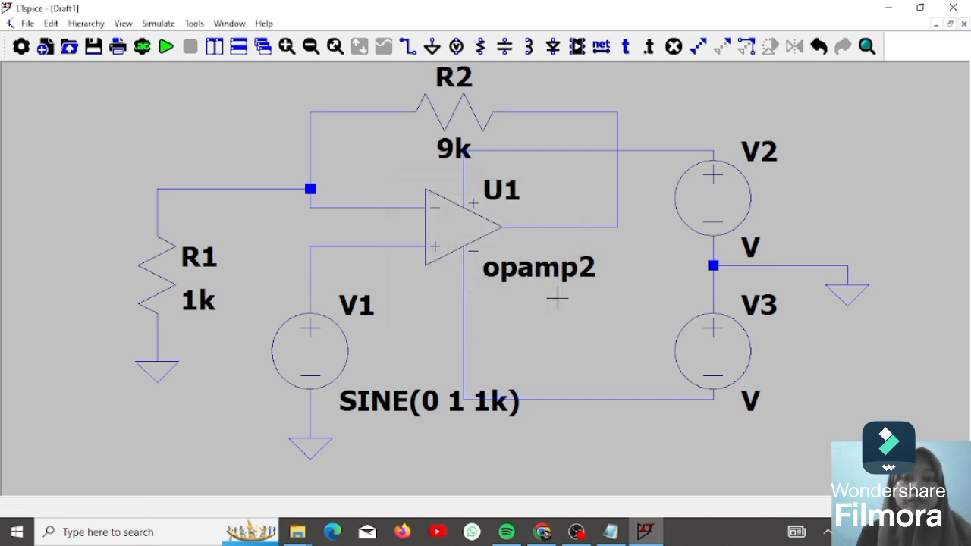
# Set the DC value of both supply sources V2 and V3 to 15 V.
pyautogui.rightClick(681, 212)
pyautogui.write('15')
pyautogui.press('Return')
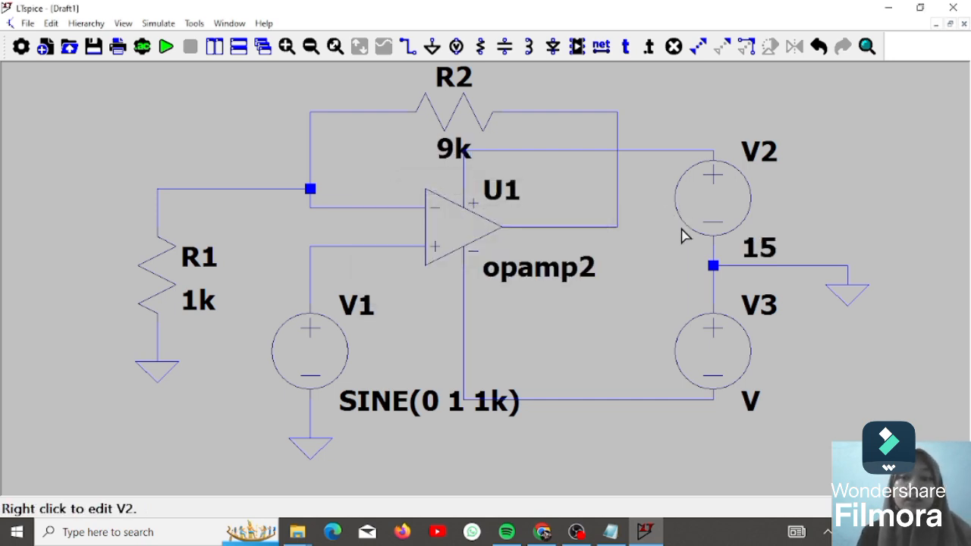
pyautogui.rightClick(716, 332)
pyautogui.write('15')
pyautogui.press('Return')
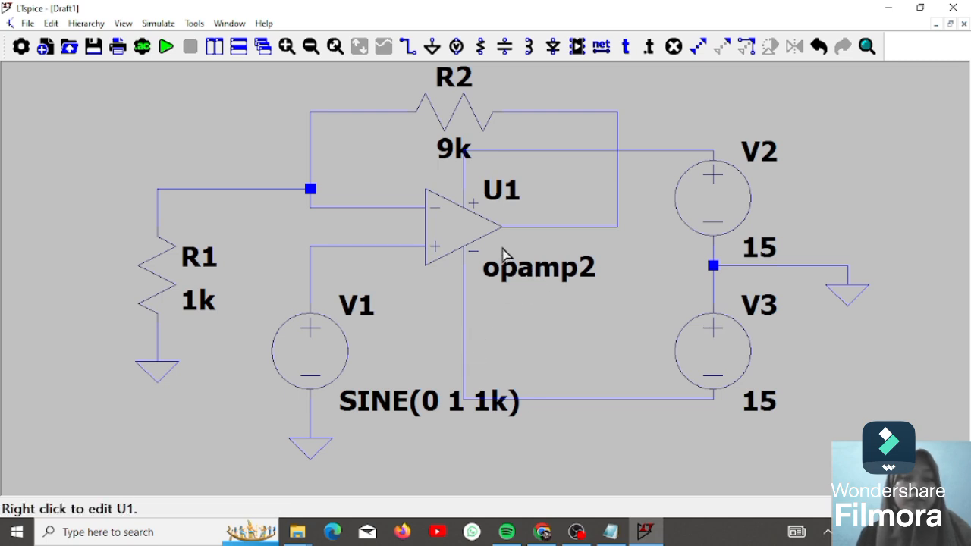
# Create a net label named Vout and place it just below the op-amp's output wire.
pyautogui.click(602, 47)
pyautogui.write('Vout')
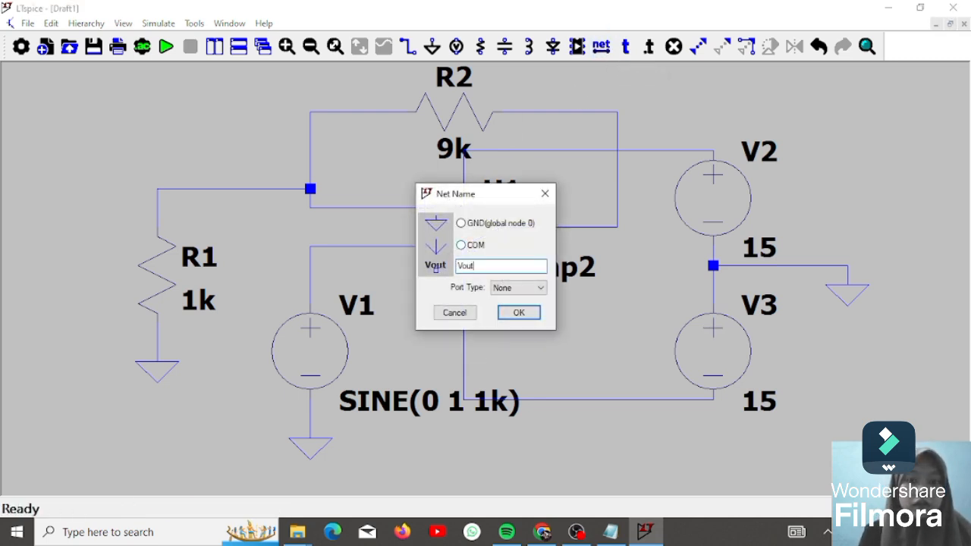
pyautogui.press('Return')
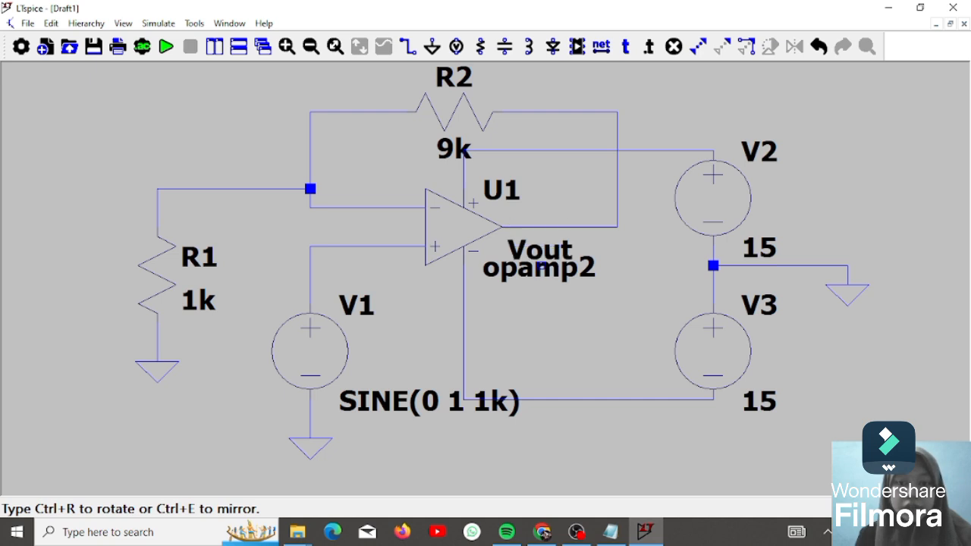
pyautogui.click(540, 266)
pyautogui.press('Escape')
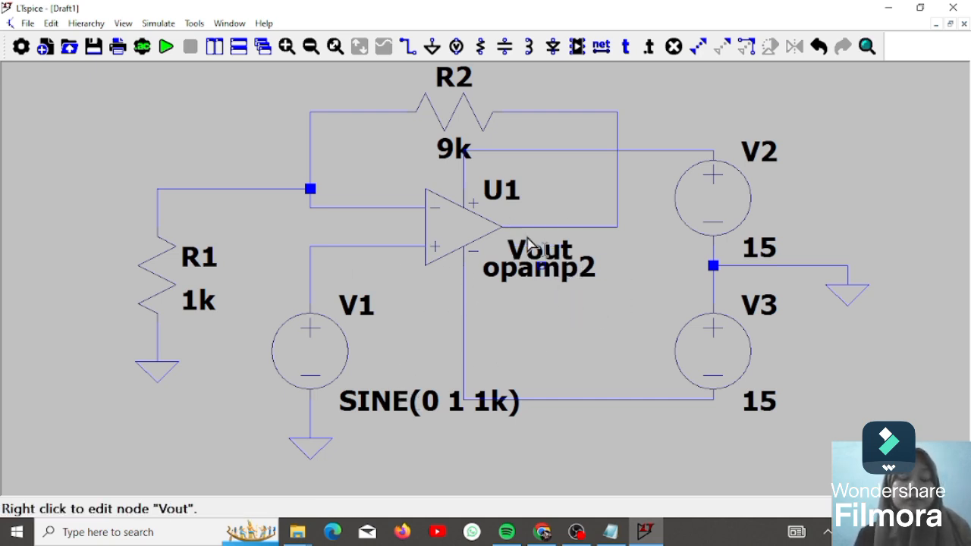
# Add the SPICE directive ".include LM741.lib" to the schematic, just above R1's upper wire.
pyautogui.click(649, 48)
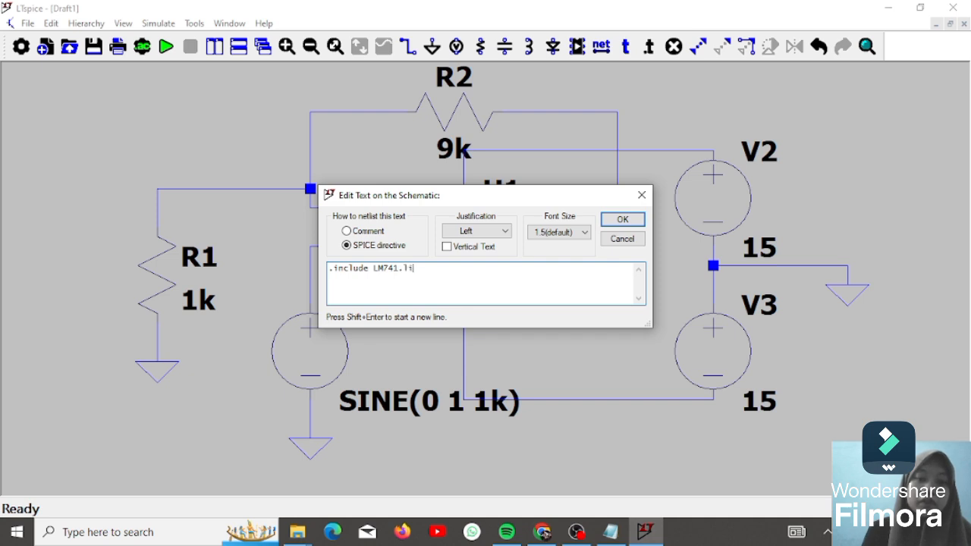
pyautogui.press('Return')
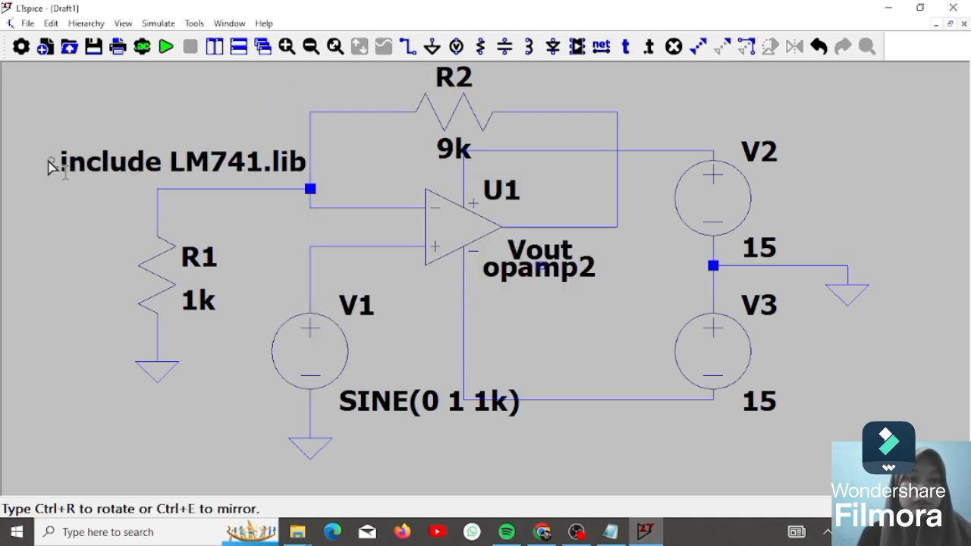
pyautogui.click(50, 162)
# Point the include directive to the LM741 library file in the D:\library op-amp folder by browsing for it.
pyautogui.rightClick(293, 164)
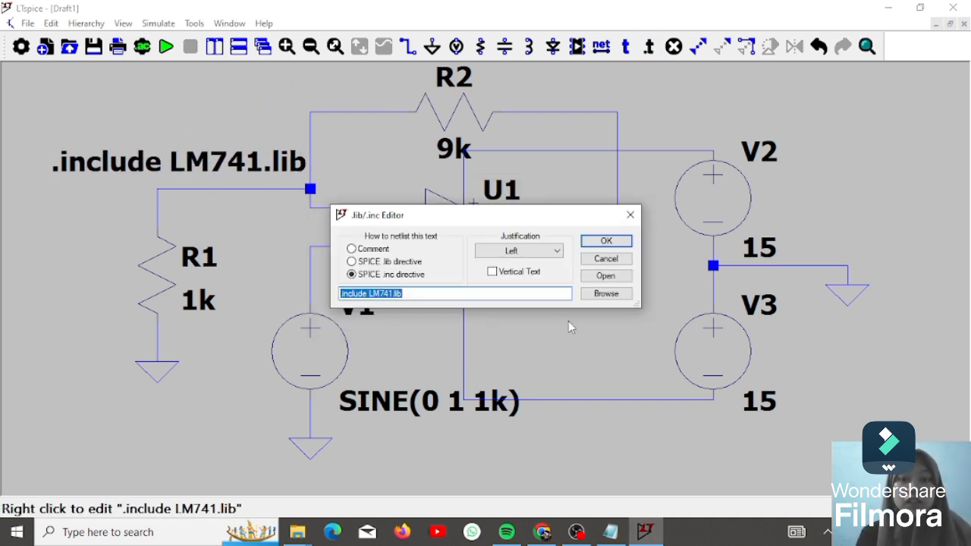
pyautogui.click(541, 297)
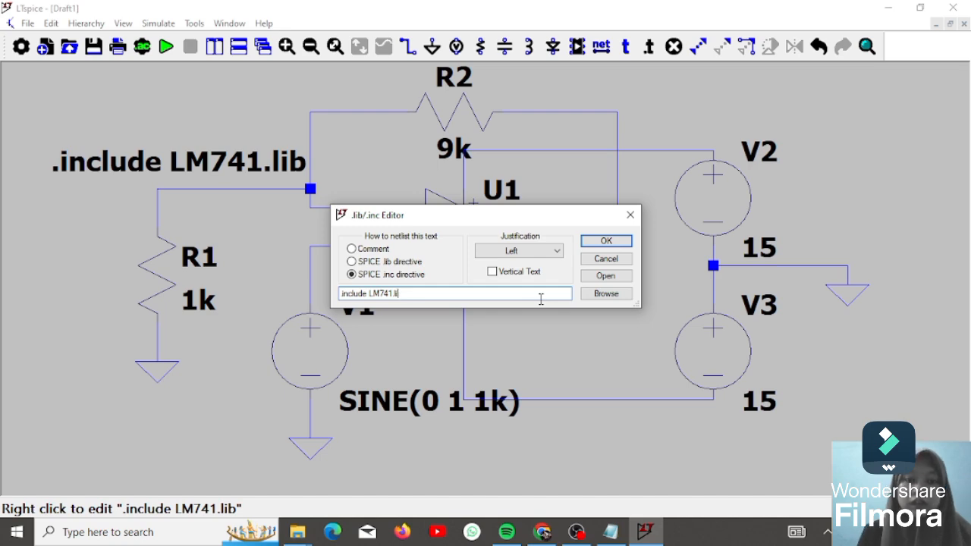
pyautogui.click(605, 275)
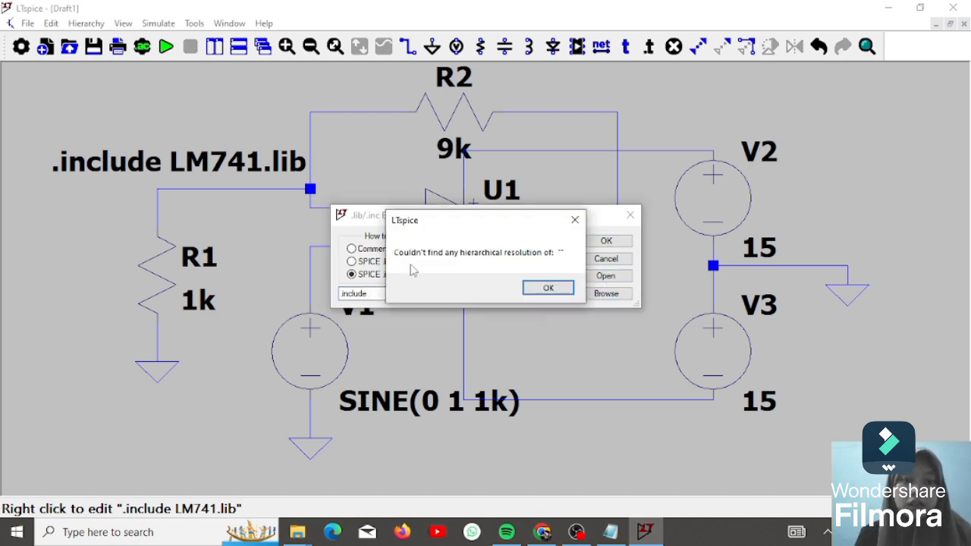
pyautogui.click(548, 287)
pyautogui.click(606, 293)
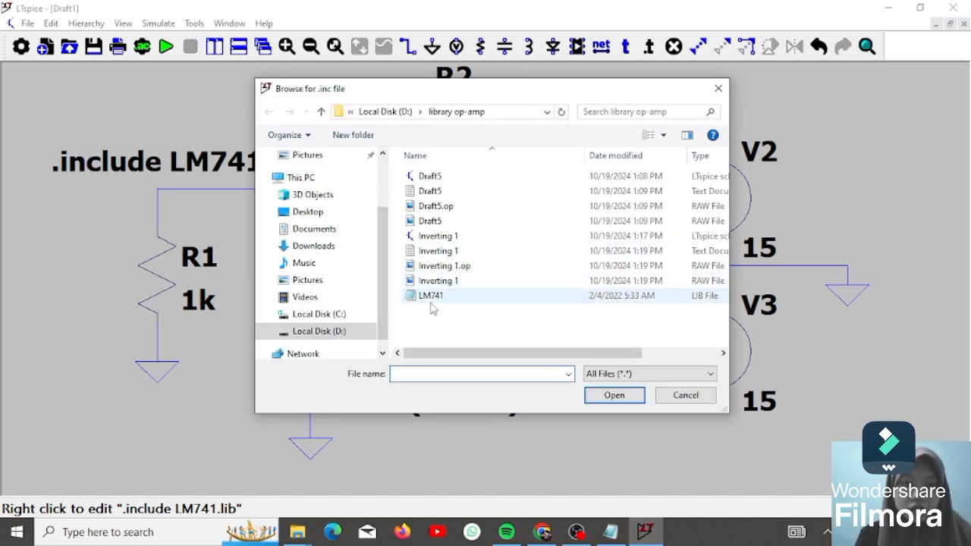
pyautogui.click(430, 298)
pyautogui.click(639, 404)
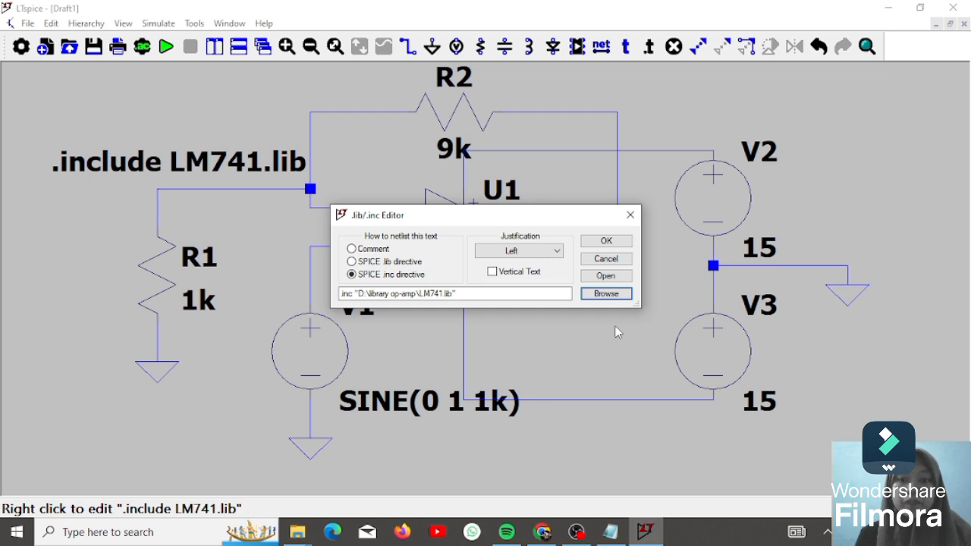
pyautogui.click(608, 241)
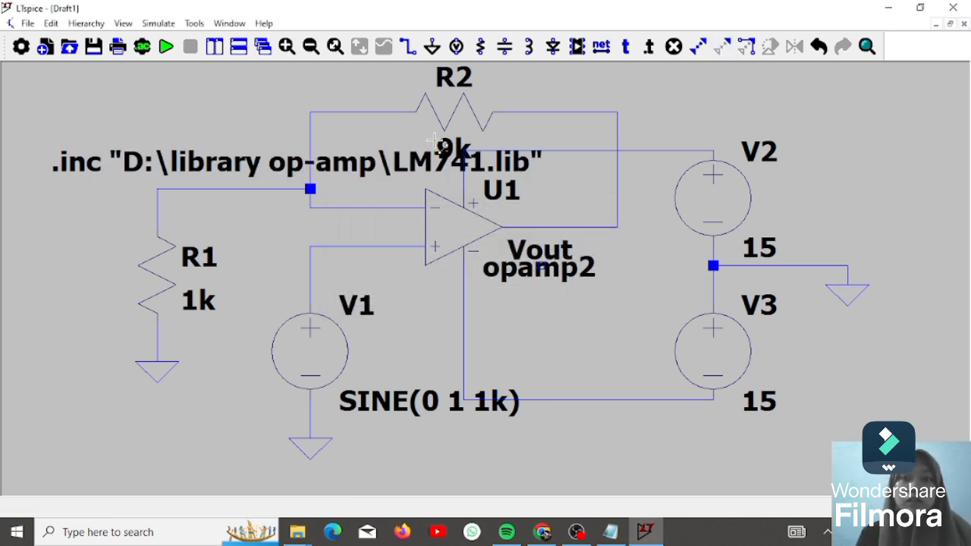
pyautogui.moveTo(42, 140); pyautogui.dragTo(543, 183)
pyautogui.click(84, 162)
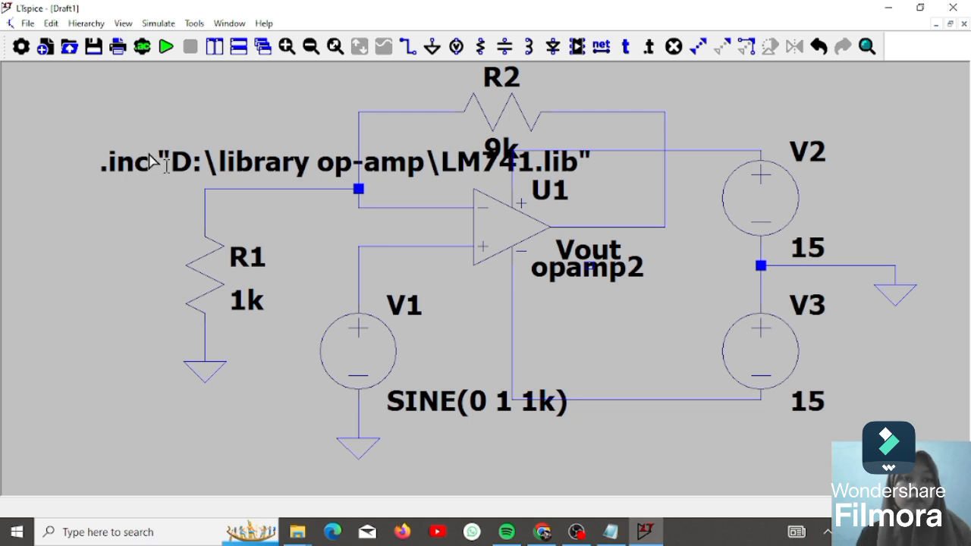
pyautogui.click(732, 49)
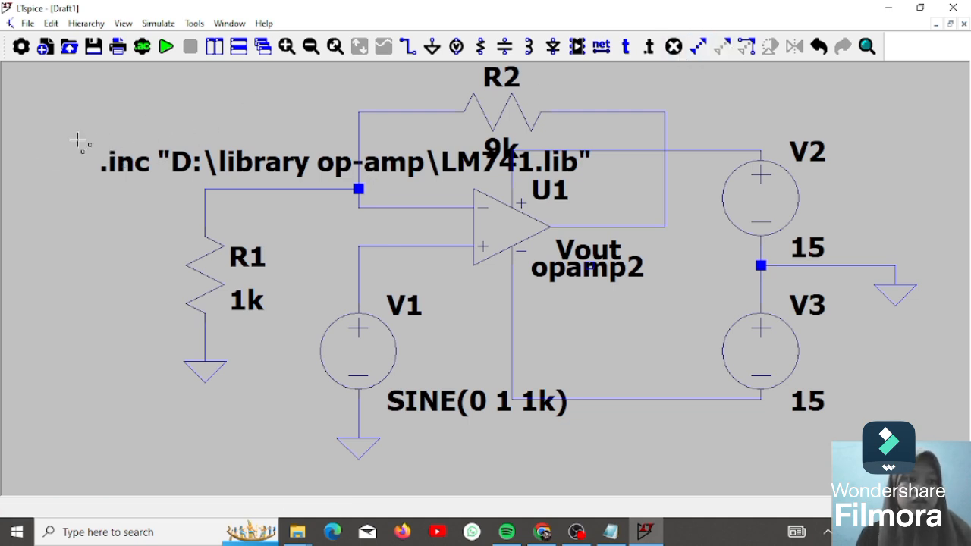
pyautogui.moveTo(76, 140); pyautogui.dragTo(602, 189)
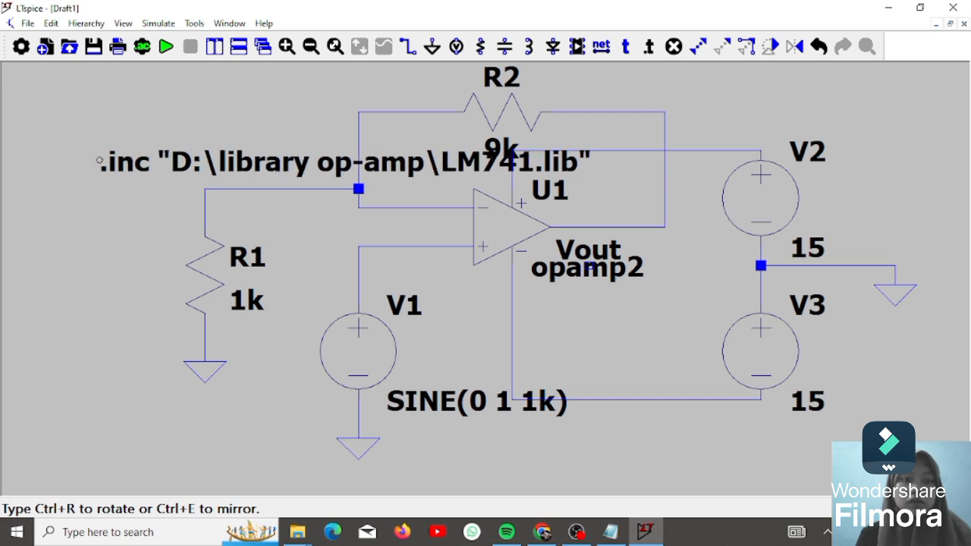
pyautogui.click(97, 161)
pyautogui.click(726, 50)
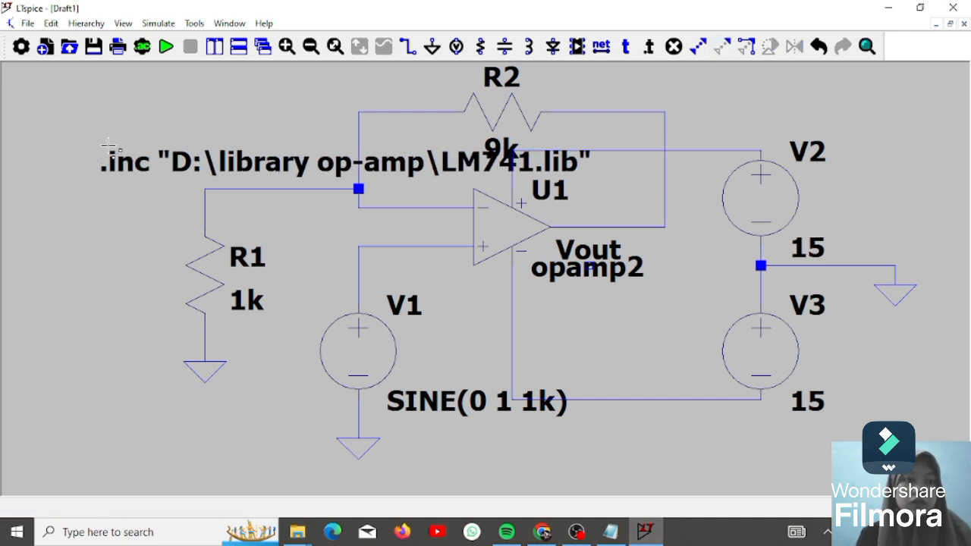
pyautogui.click(617, 180)
pyautogui.press('Escape')
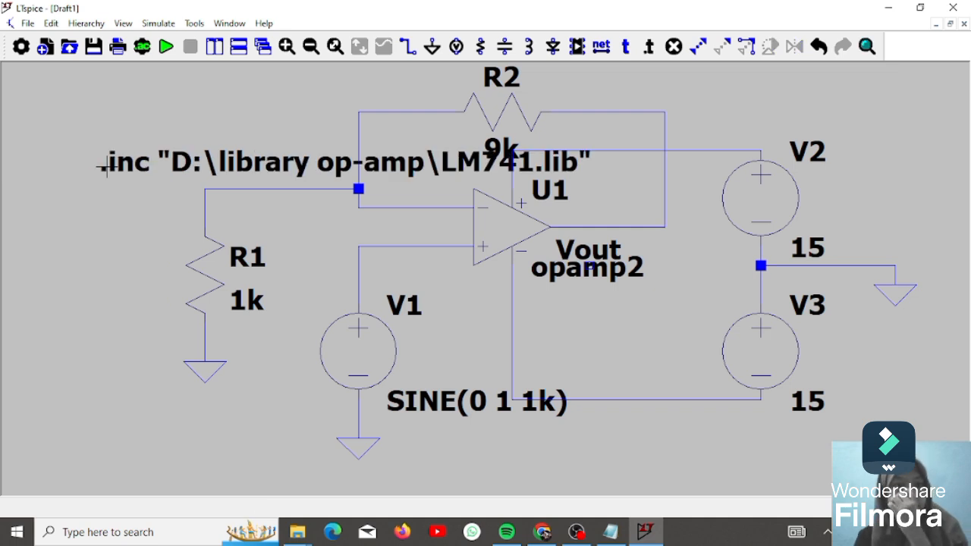
# Move the .inc directive to the left of the feedback wire, clear of R2's value text.
pyautogui.click(725, 46)
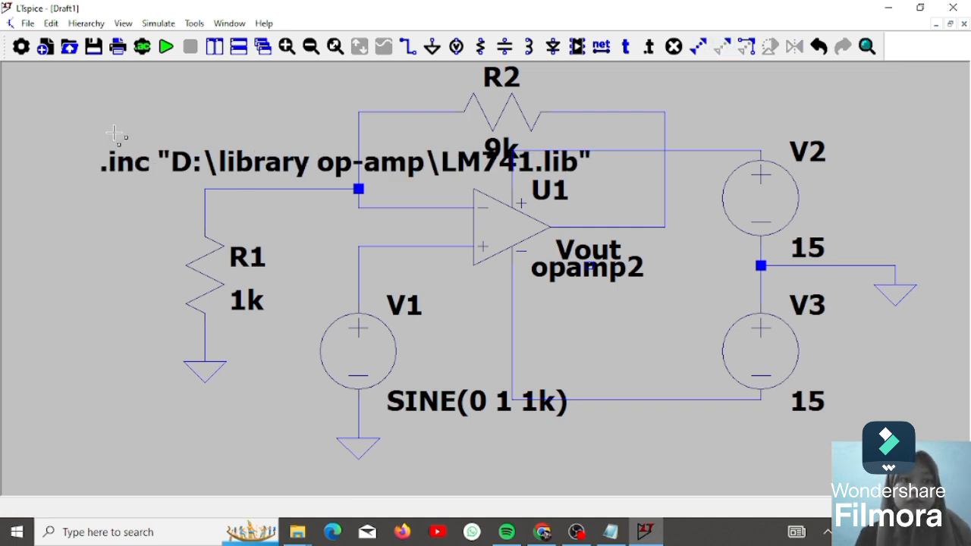
pyautogui.moveTo(94, 145); pyautogui.dragTo(600, 185)
pyautogui.click(92, 173)
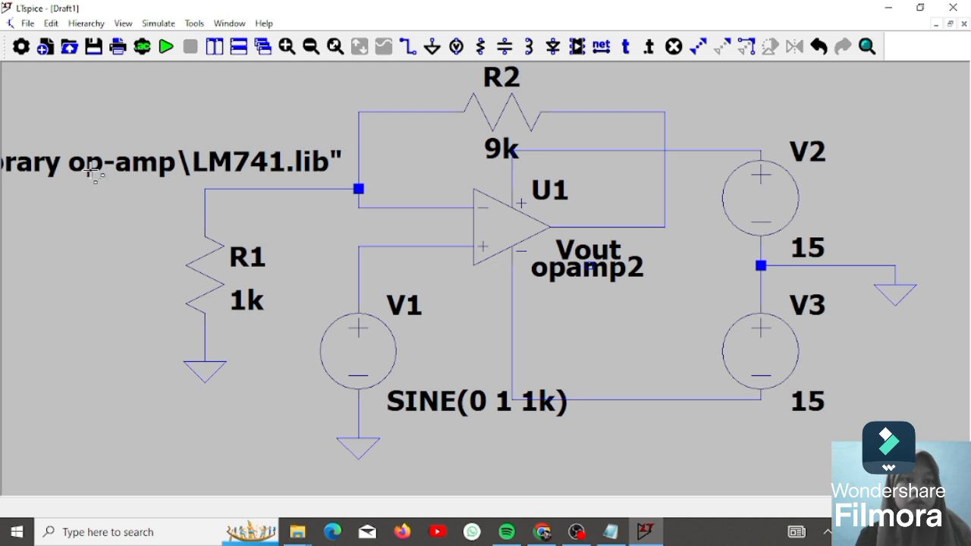
pyautogui.press('Escape')
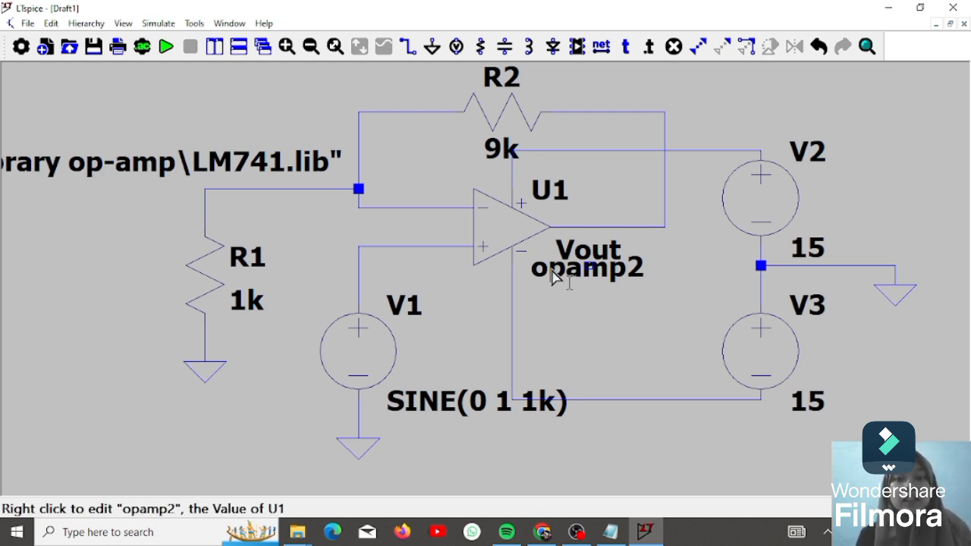
# Copy the model name LM741 from the open text file and set it as the value of op-amp U1.
pyautogui.rightClick(622, 275)
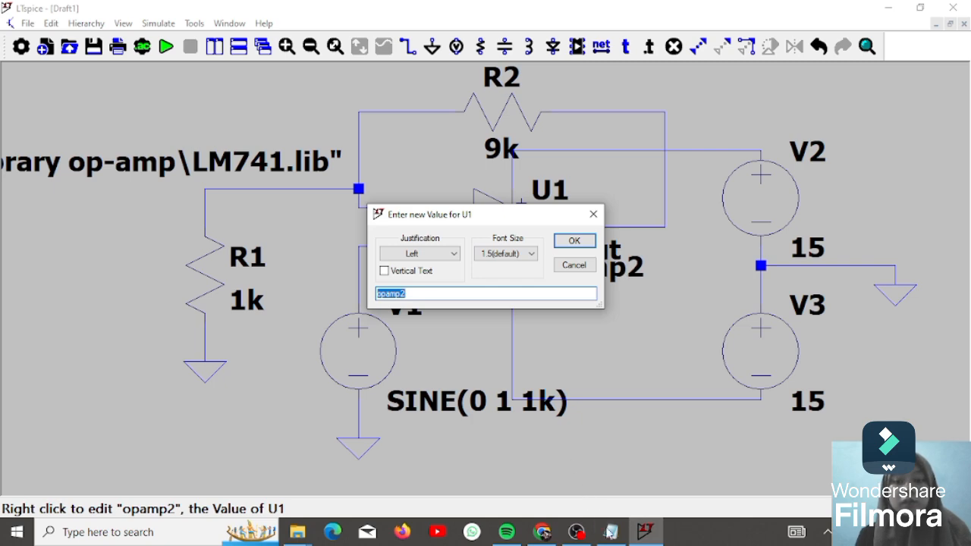
pyautogui.click(610, 532)
pyautogui.hotkey('ctrl', 'c')
pyautogui.hotkey('alt', 'Tab')
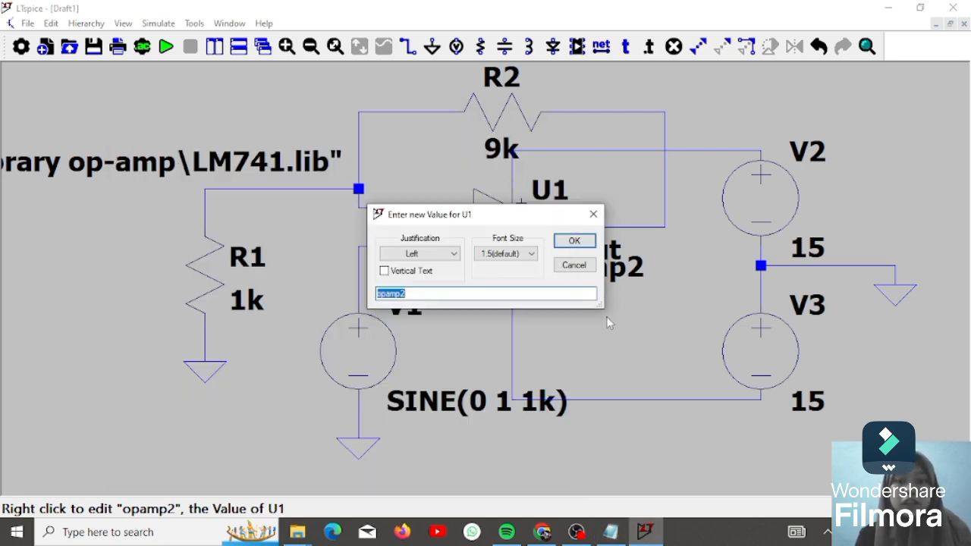
pyautogui.hotkey('ctrl', 'v')
pyautogui.click(573, 241)
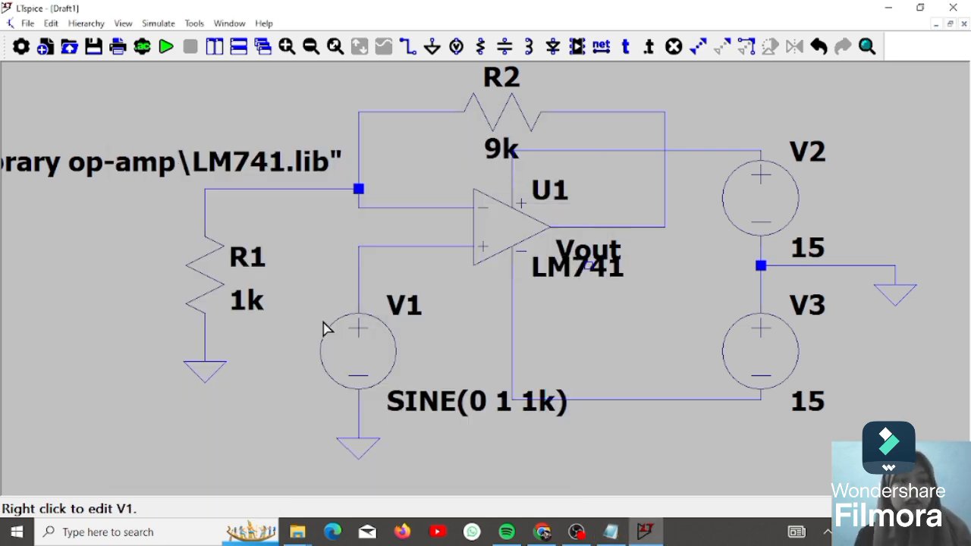
# Run a transient analysis with a stop time of 10ms.
pyautogui.click(166, 47)
pyautogui.write('1')
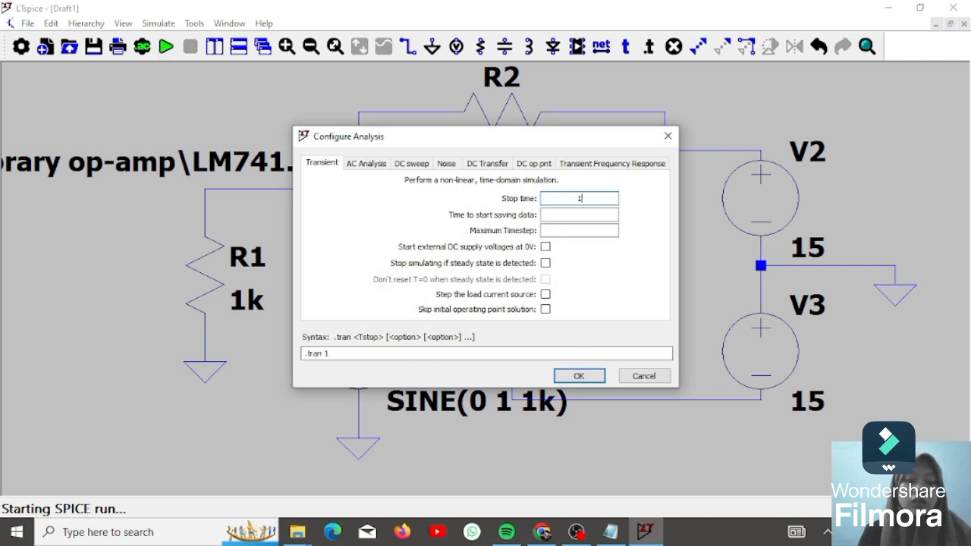
pyautogui.write('0ms')
pyautogui.press('Return')
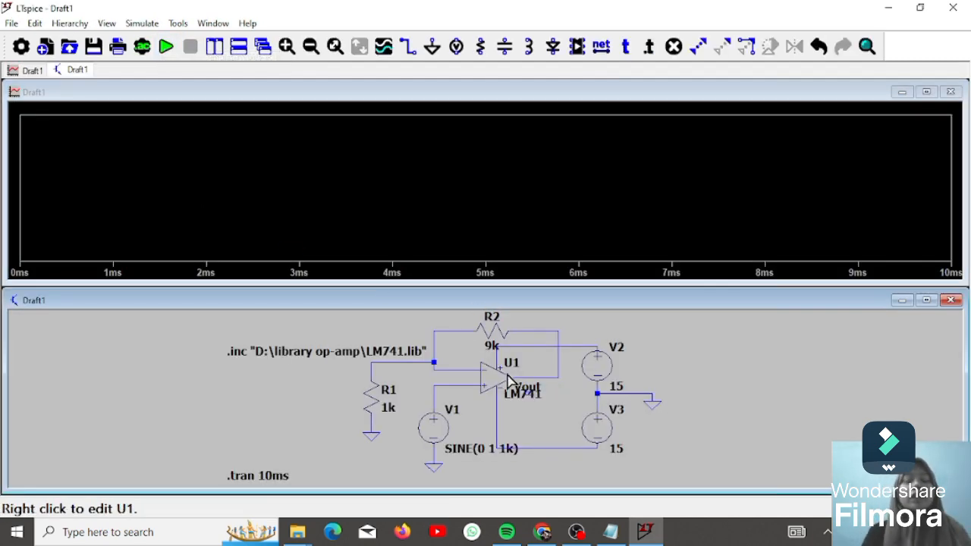
# Plot the voltage at the op-amp's non-inverting input, and plot its output voltage in a separate pane added above.
pyautogui.click(455, 387)
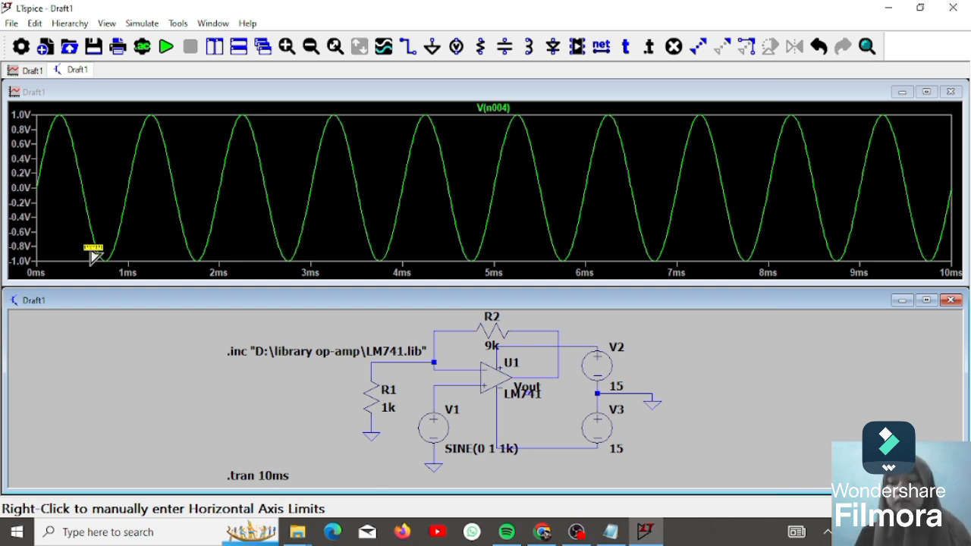
pyautogui.click(533, 375)
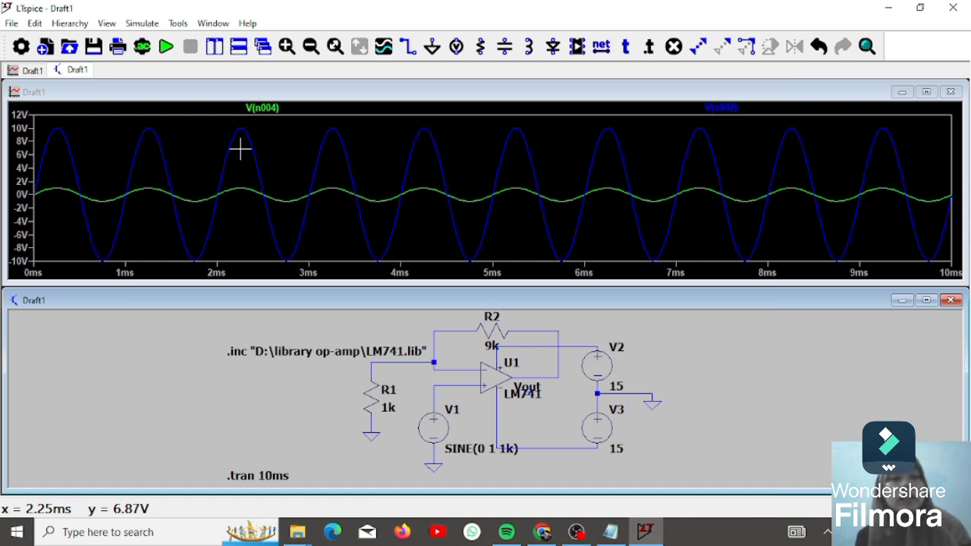
pyautogui.click(456, 383)
pyautogui.rightClick(431, 274)
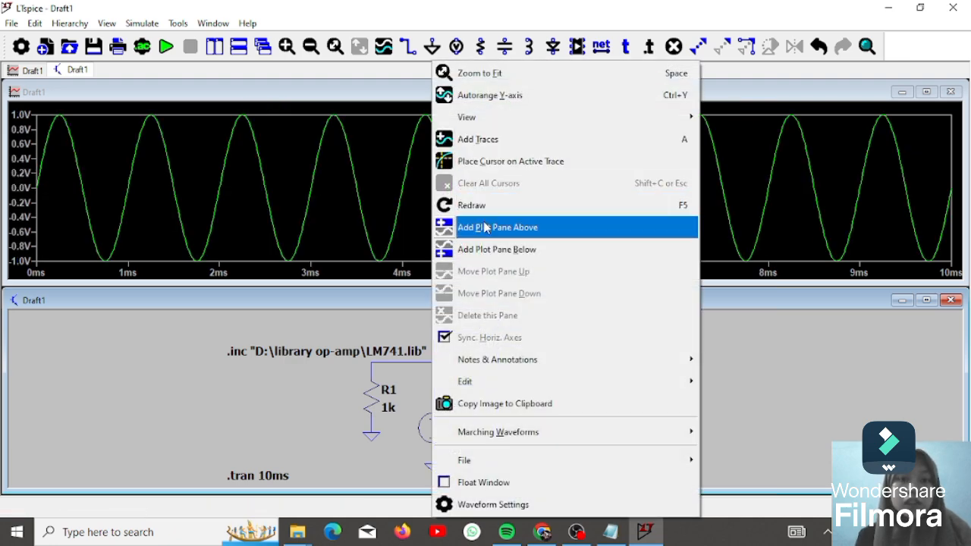
pyautogui.click(483, 226)
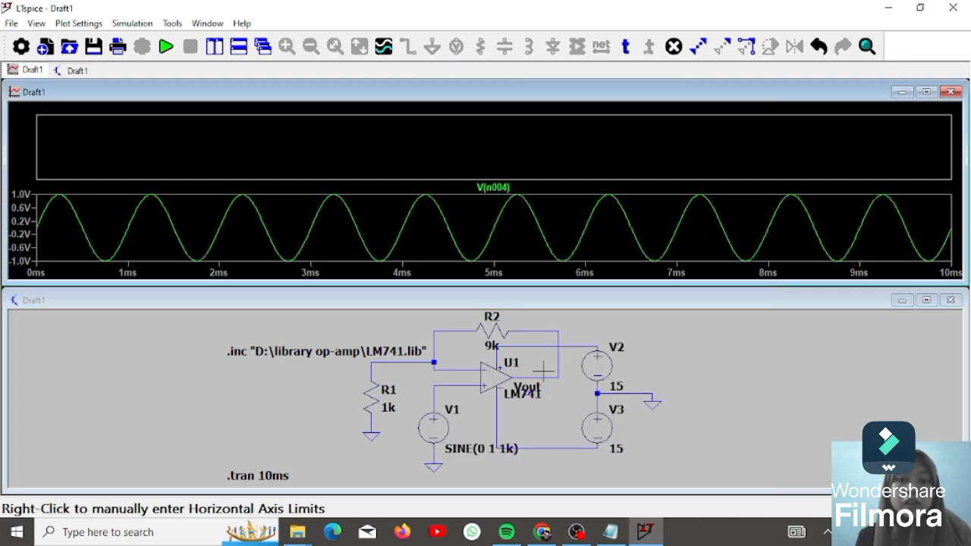
pyautogui.click(543, 375)
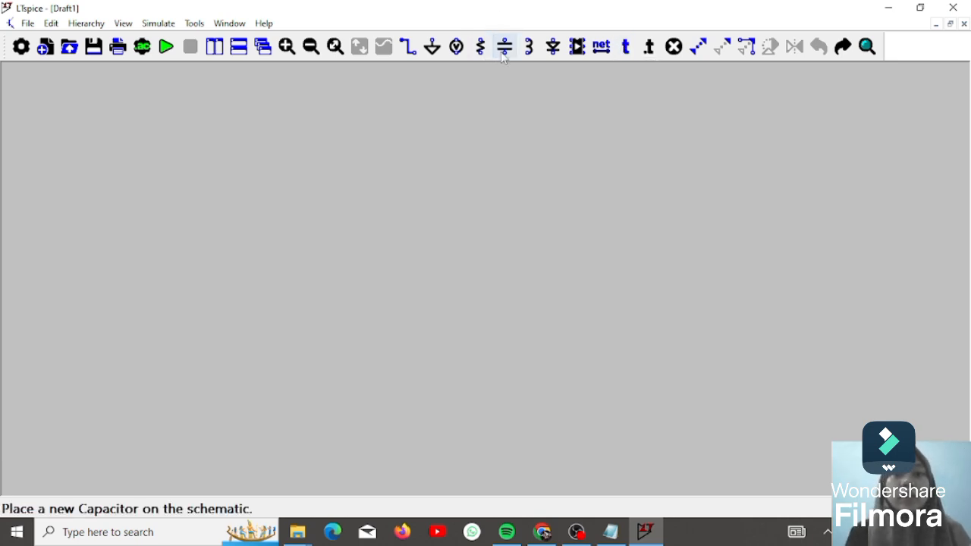
# Place an opamp2 component near the middle of the empty schematic.
pyautogui.click(574, 54)
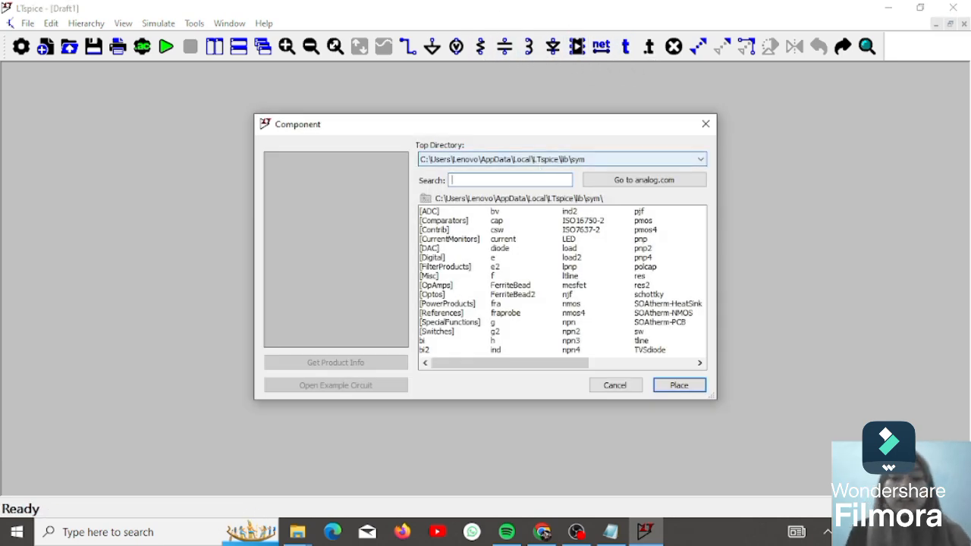
pyautogui.write('opam')
pyautogui.click(637, 350)
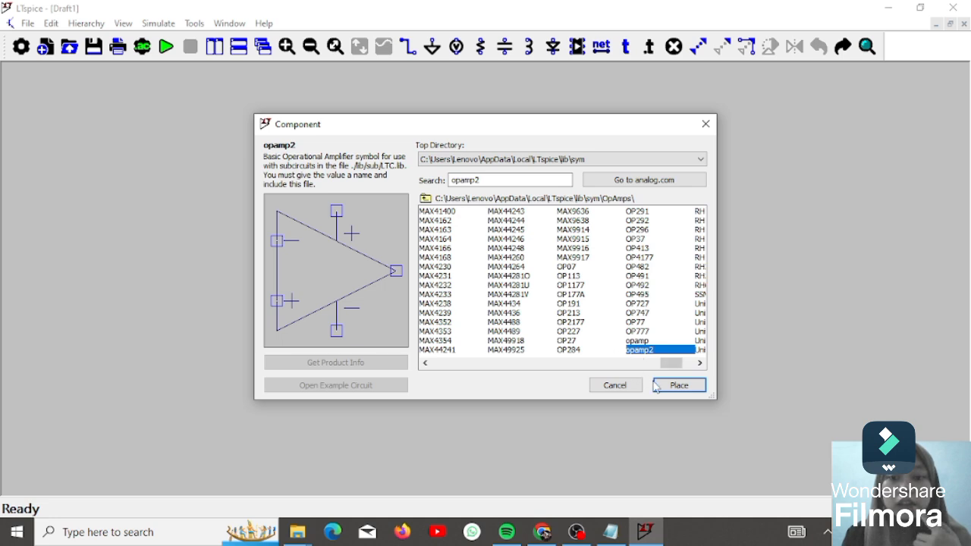
pyautogui.click(679, 386)
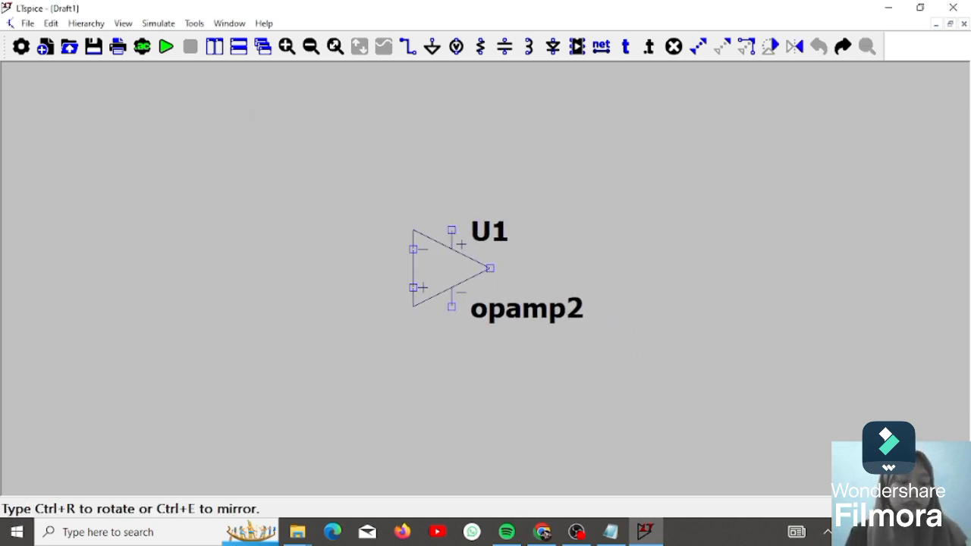
pyautogui.click(451, 289)
pyautogui.press('Escape')
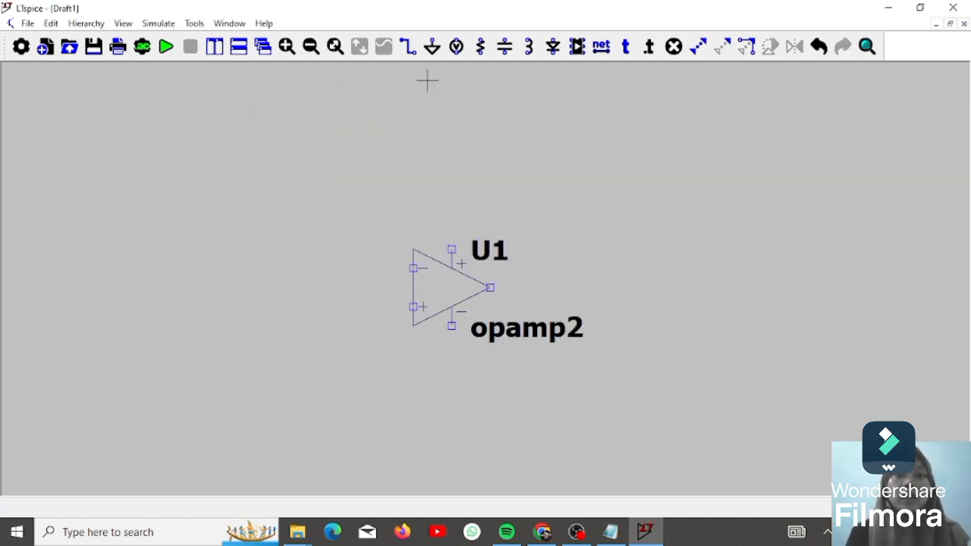
# Place two voltage sources, one above the other, to the left of the op-amp.
pyautogui.click(457, 47)
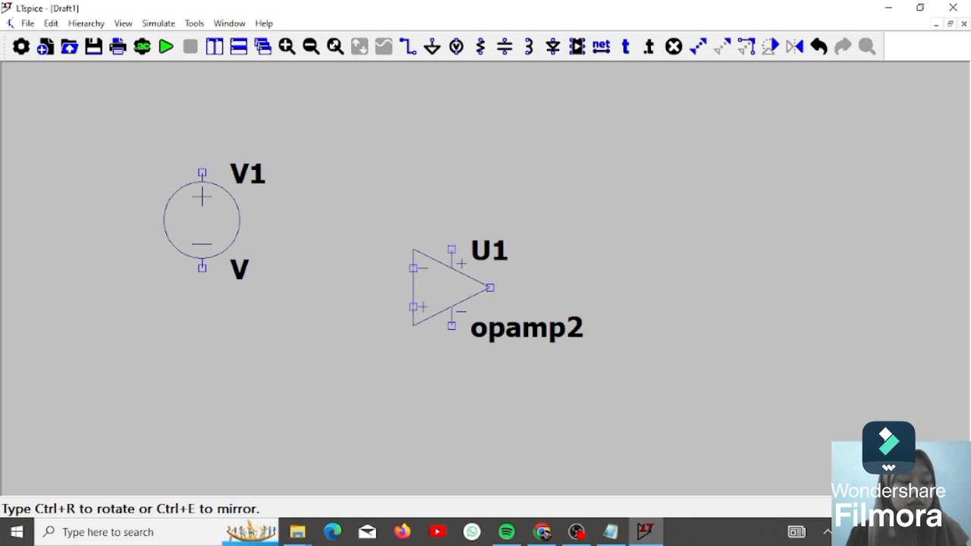
pyautogui.click(182, 220)
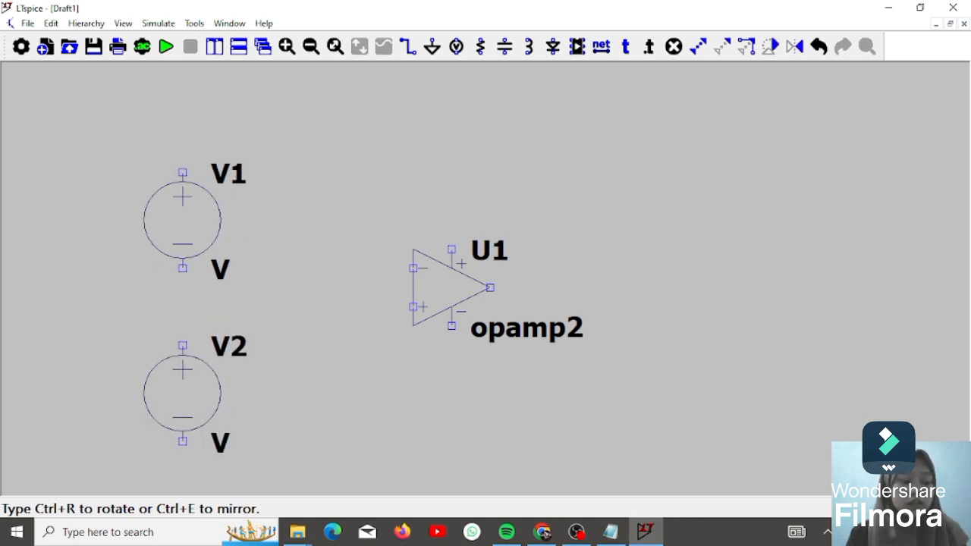
pyautogui.rightClick(395, 298)
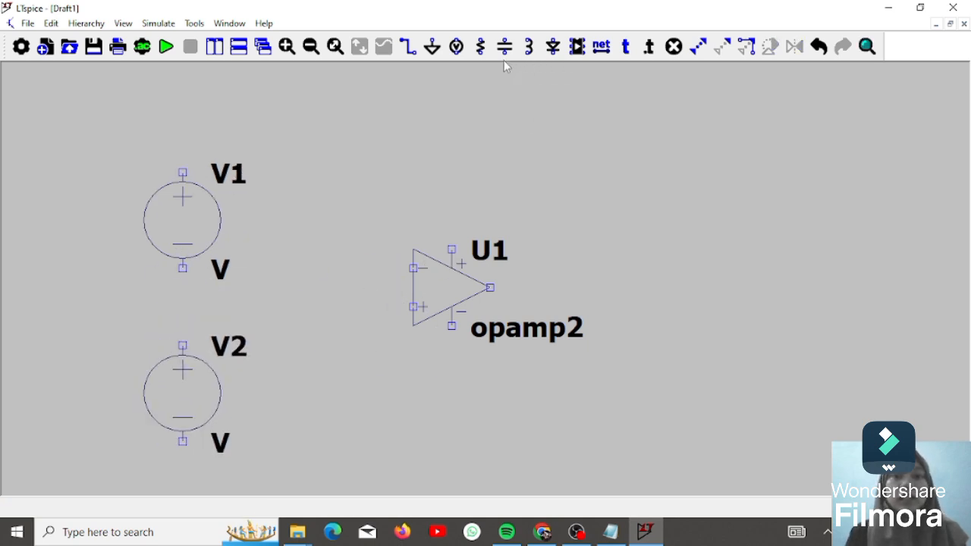
# Place two more voltage sources, one above the other, to the right of the op-amp.
pyautogui.click(456, 46)
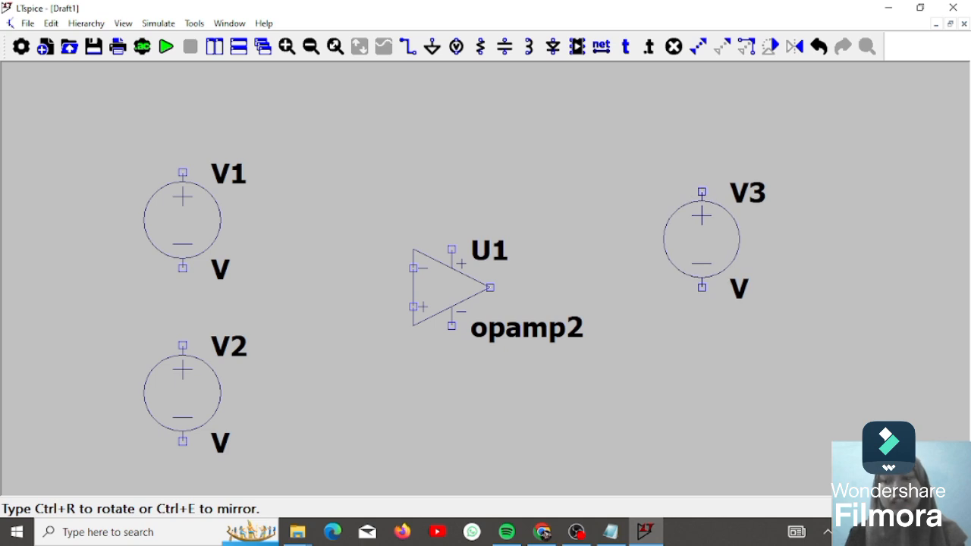
pyautogui.click(739, 220)
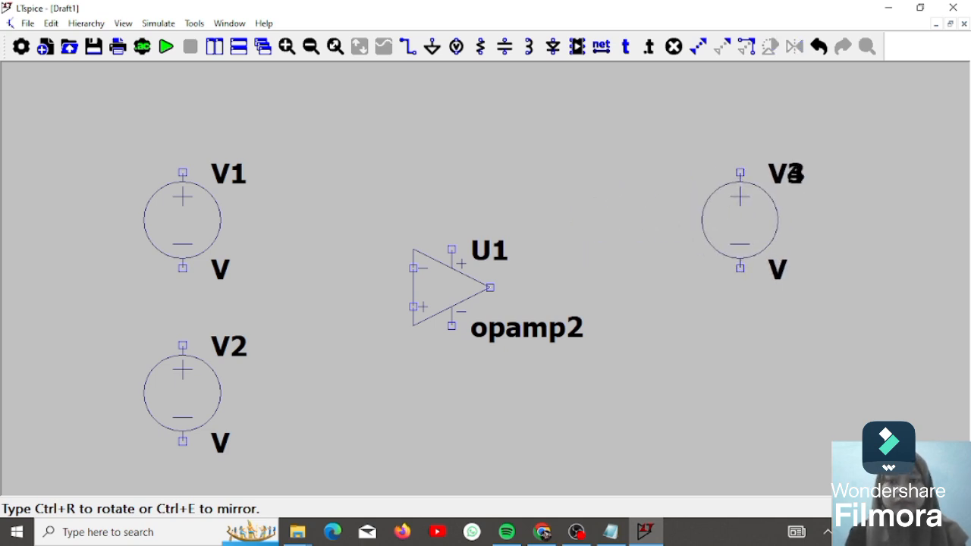
pyautogui.click(739, 373)
pyautogui.rightClick(570, 241)
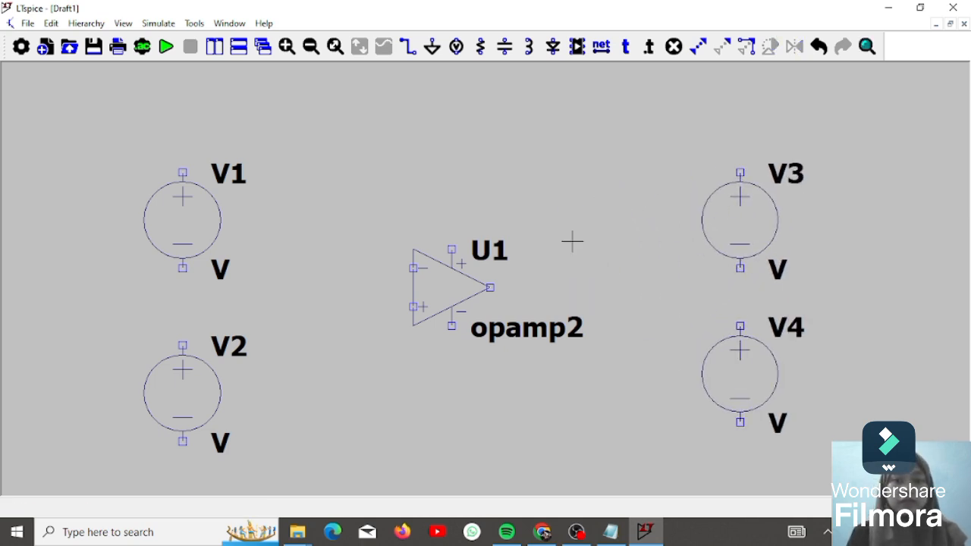
# Place three horizontal resistors: R1 and R2 stacked between the voltage sources and the op-amp's inputs, and R3 above the op-amp.
pyautogui.click(480, 47)
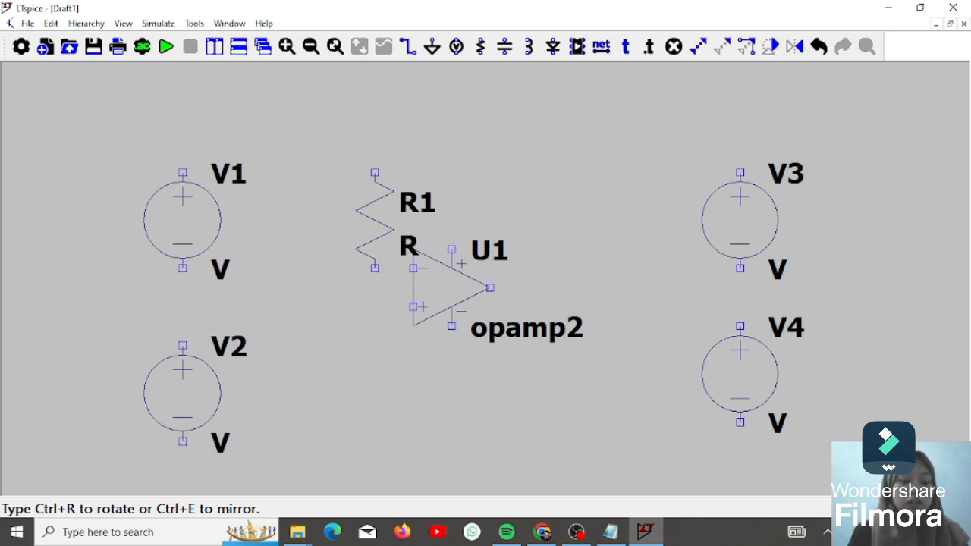
pyautogui.hotkey('ctrl', 'r')
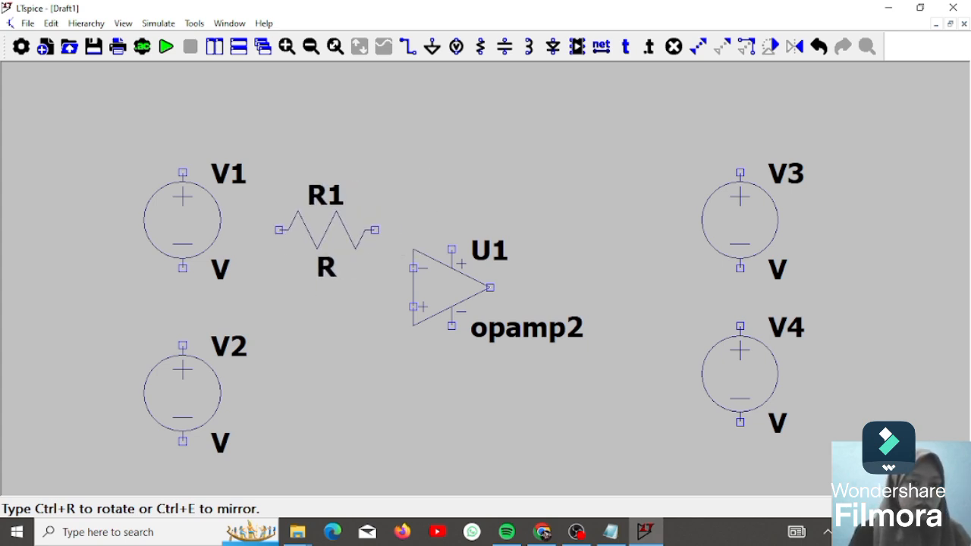
pyautogui.click(326, 211)
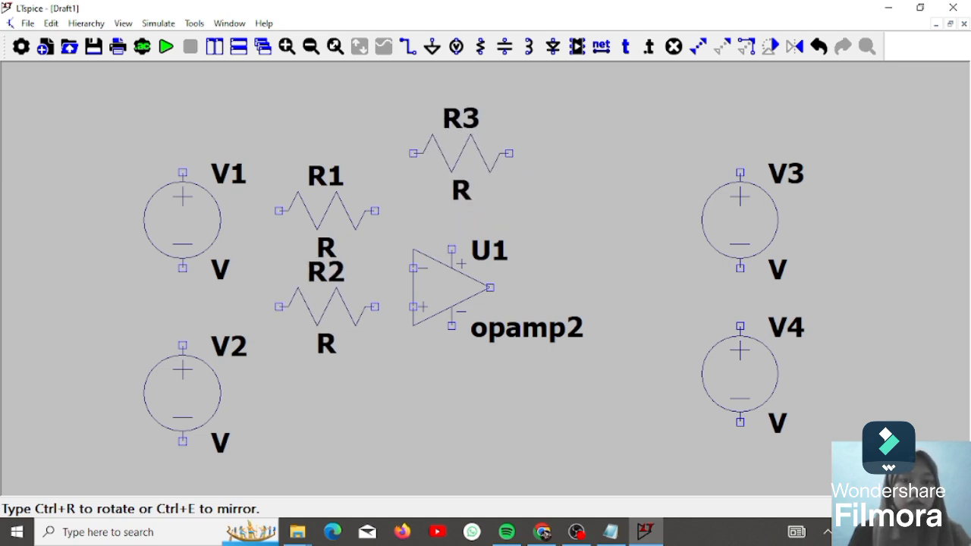
pyautogui.click(461, 134)
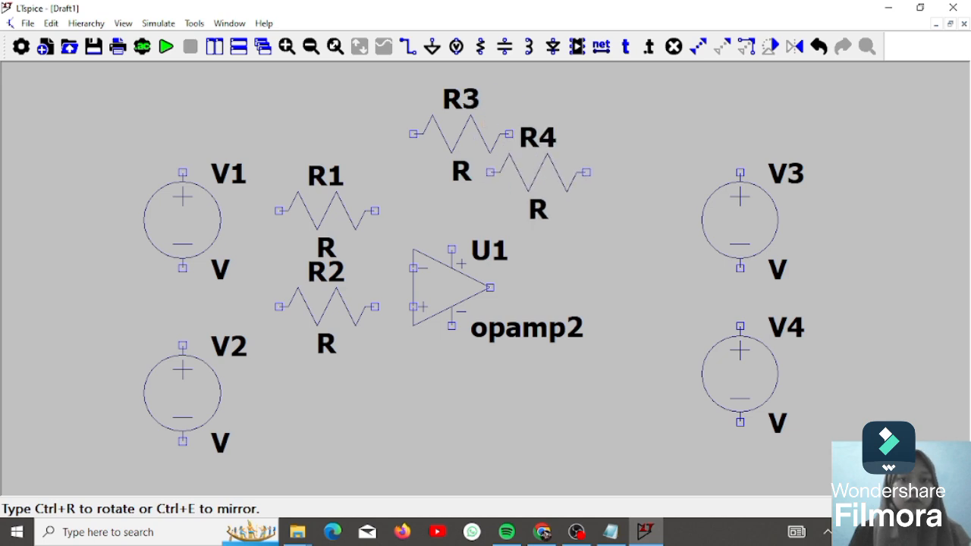
pyautogui.press('Escape')
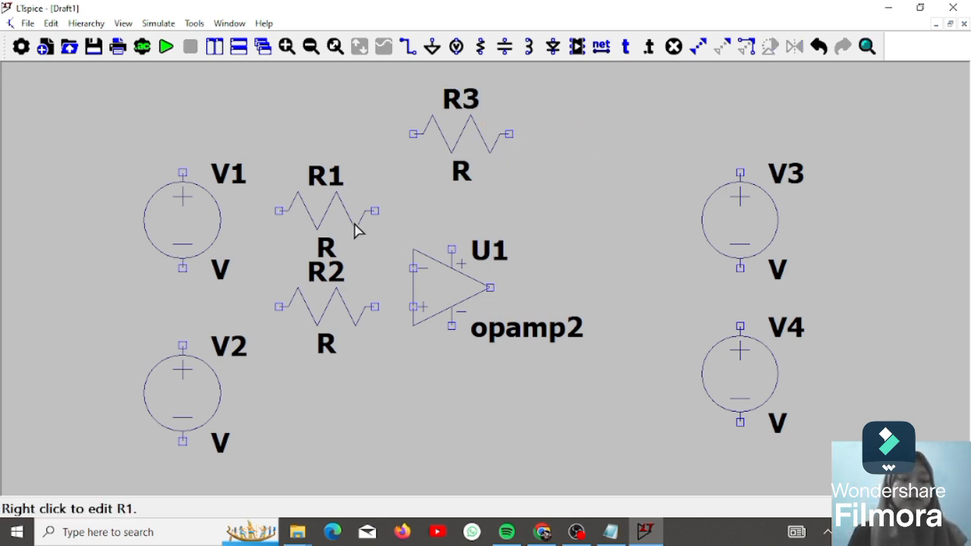
# Undo the placement of resistor R3 above the op-amp.
pyautogui.click(408, 47)
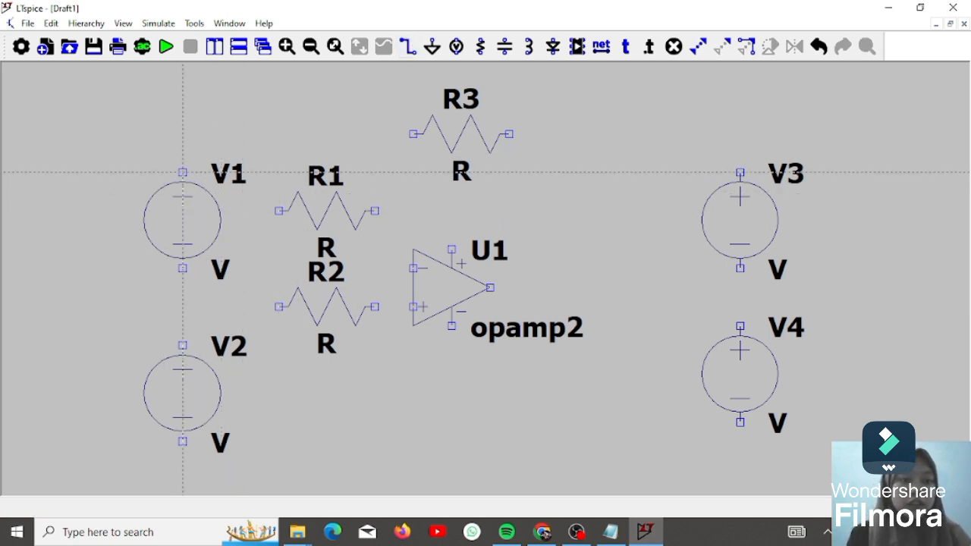
pyautogui.hotkey('ctrl', 'z')
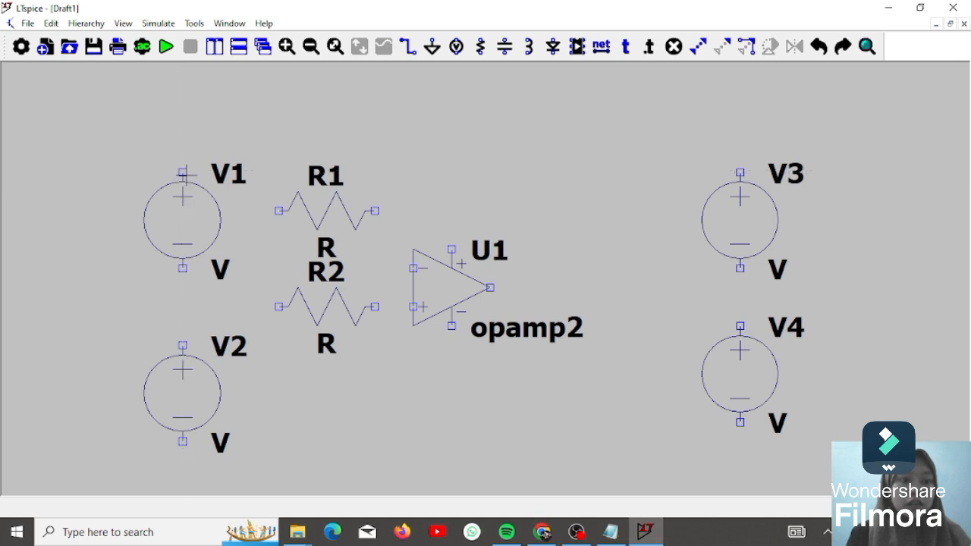
pyautogui.click(410, 50)
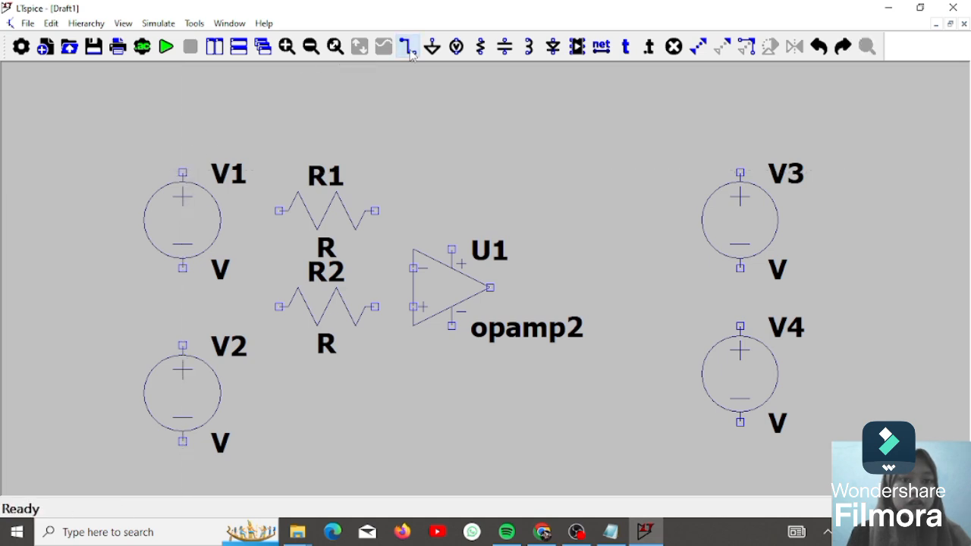
pyautogui.click(412, 55)
pyautogui.click(415, 51)
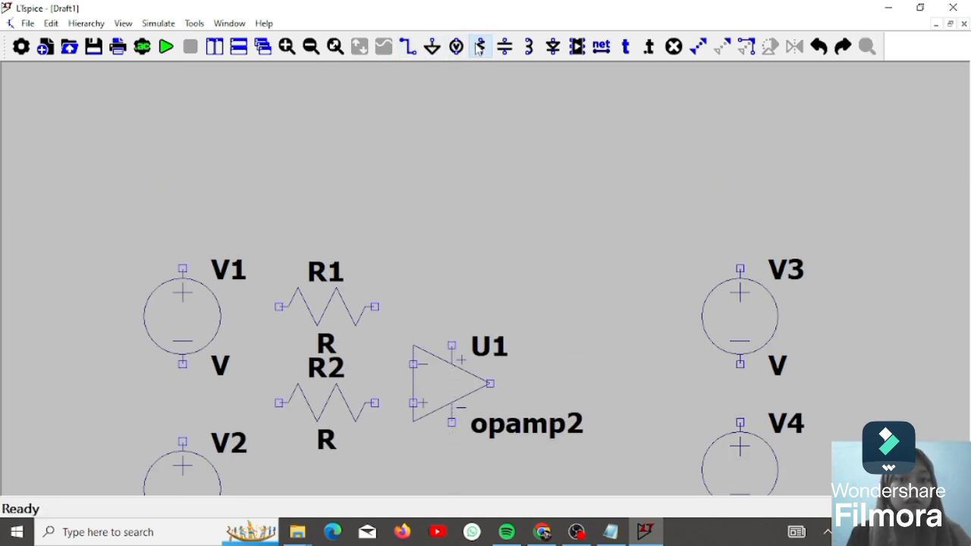
# Place resistor R3 horizontally above the op-amp again.
pyautogui.click(479, 49)
pyautogui.hotkey('ctrl', 'r')
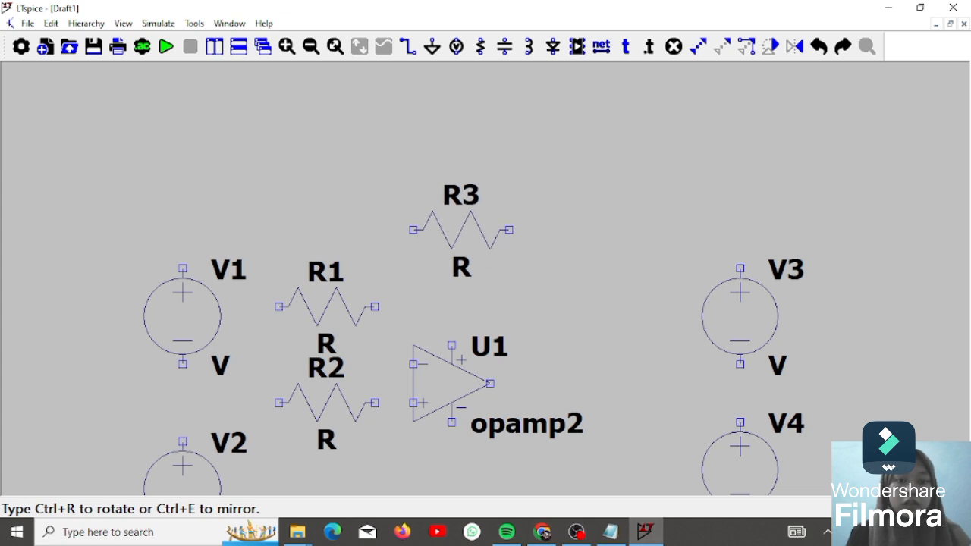
pyautogui.click(461, 229)
pyautogui.press('Escape')
pyautogui.moveTo(606, 229); pyautogui.dragTo(598, 130)
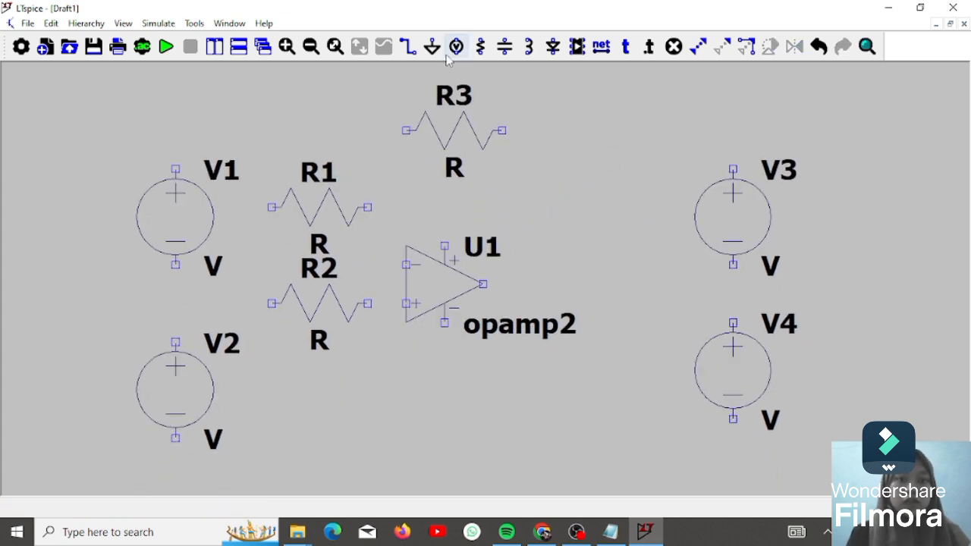
# Wire V1's positive terminal to the outer end of R1 and V2's positive terminal to the outer end of R2.
pyautogui.click(408, 49)
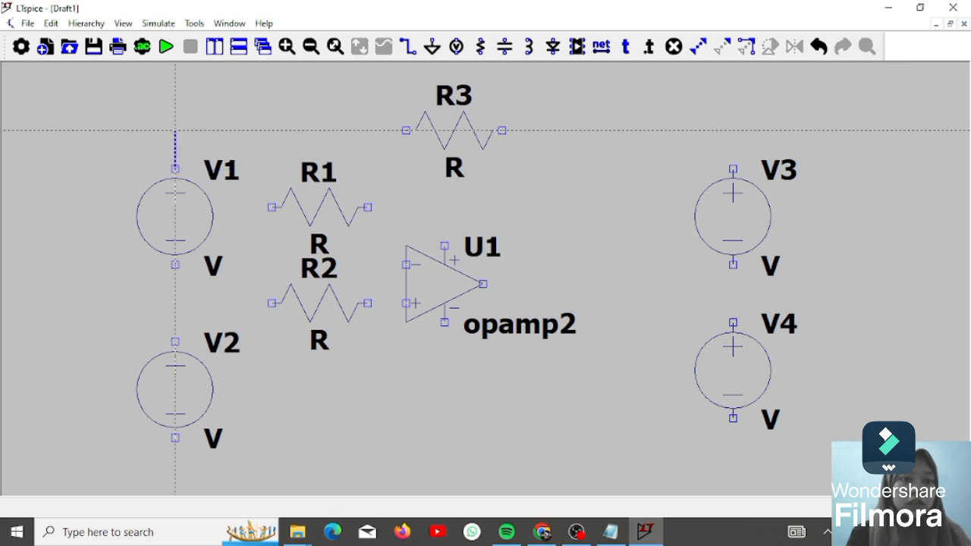
pyautogui.click(175, 130)
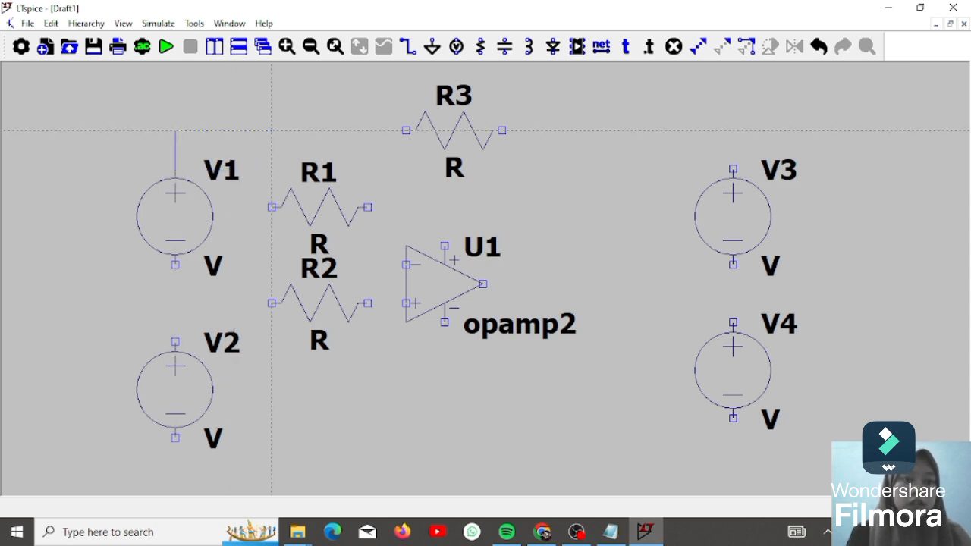
pyautogui.click(272, 206)
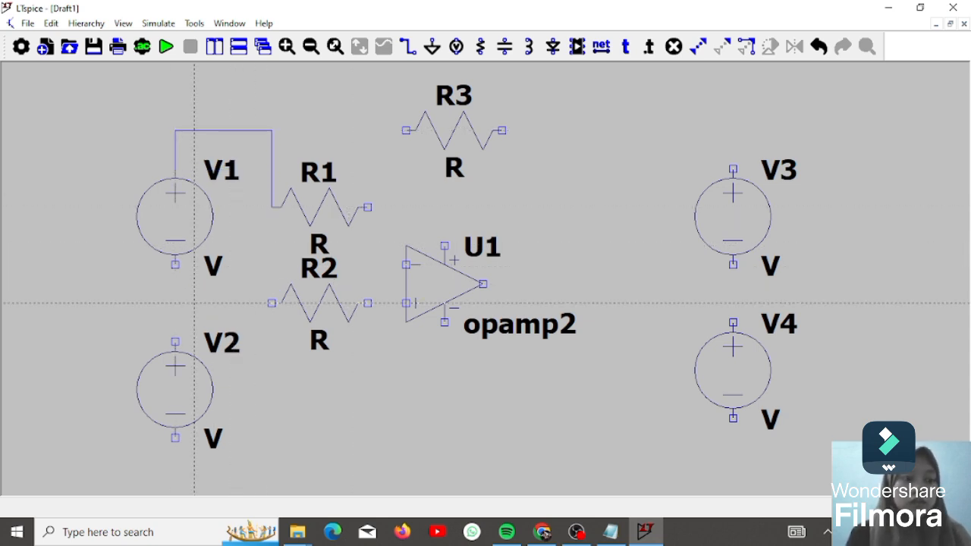
pyautogui.click(176, 342)
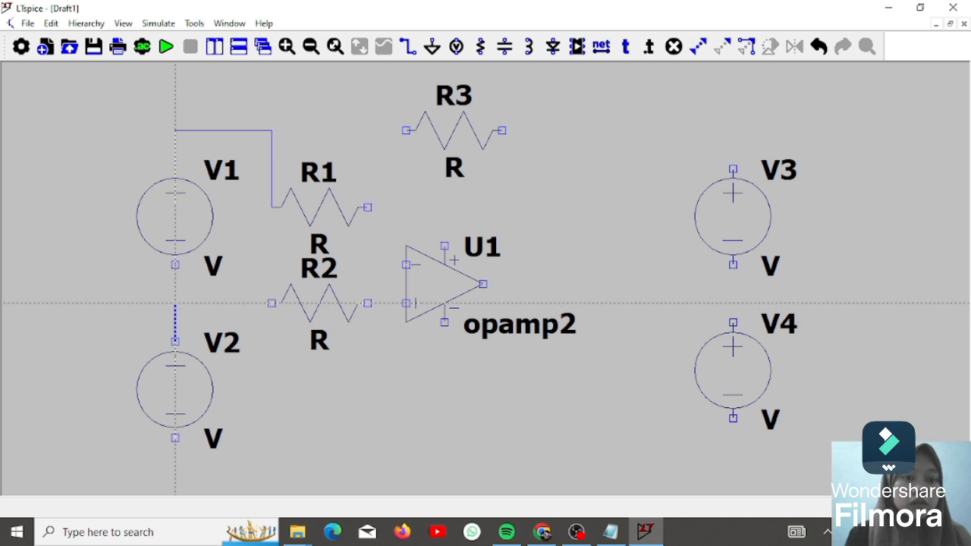
pyautogui.click(175, 303)
pyautogui.click(272, 303)
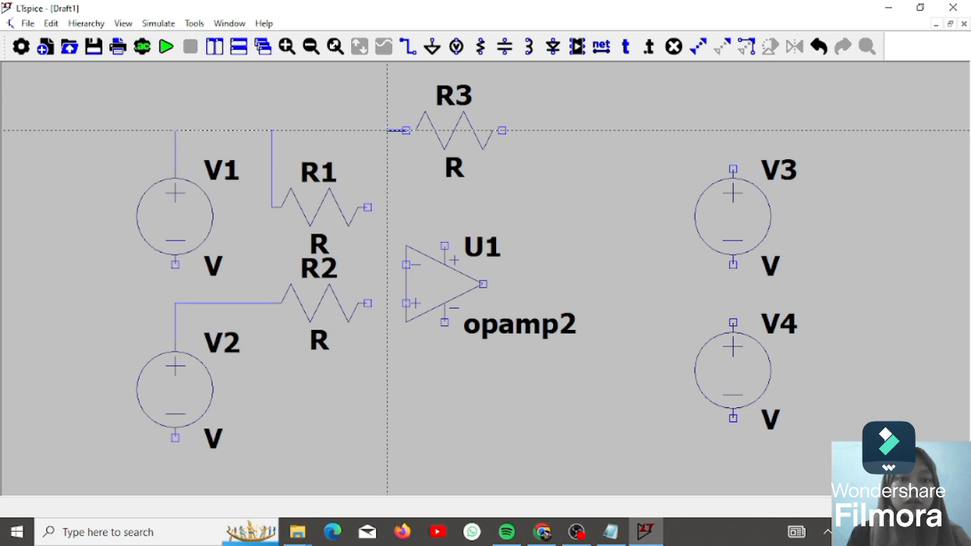
# Wire the near end of R3 and the inner ends of R1 and R2 to the op-amp's inverting input.
pyautogui.click(388, 131)
pyautogui.click(405, 264)
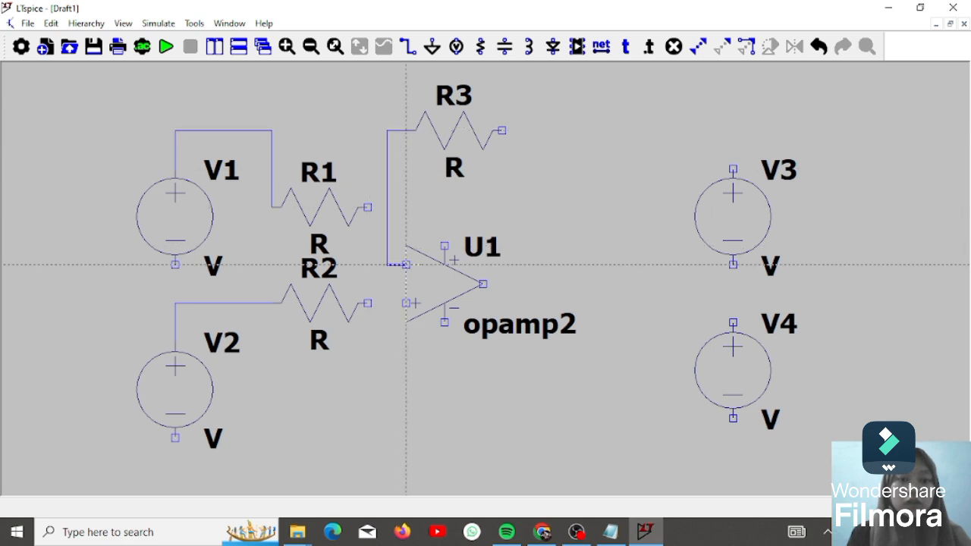
pyautogui.click(367, 206)
pyautogui.click(387, 206)
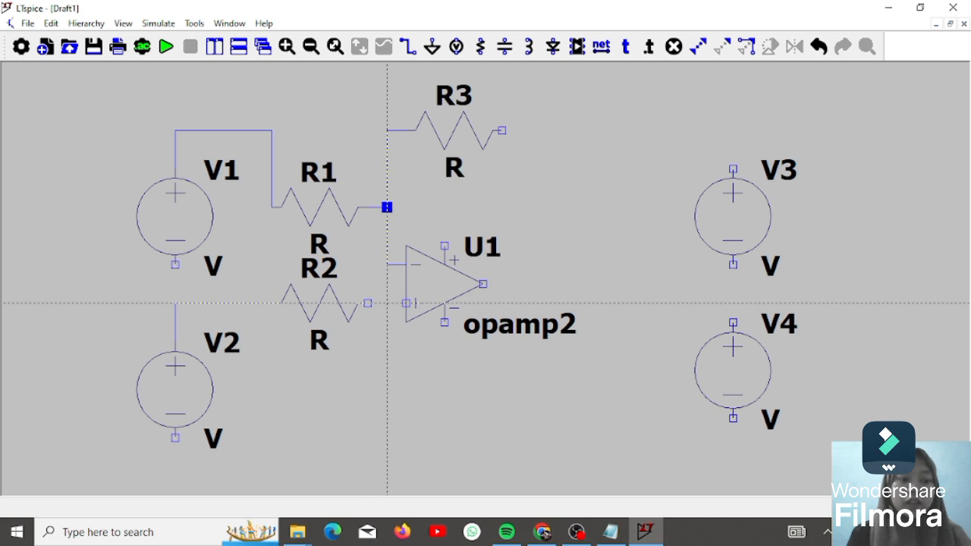
pyautogui.click(368, 303)
pyautogui.click(387, 265)
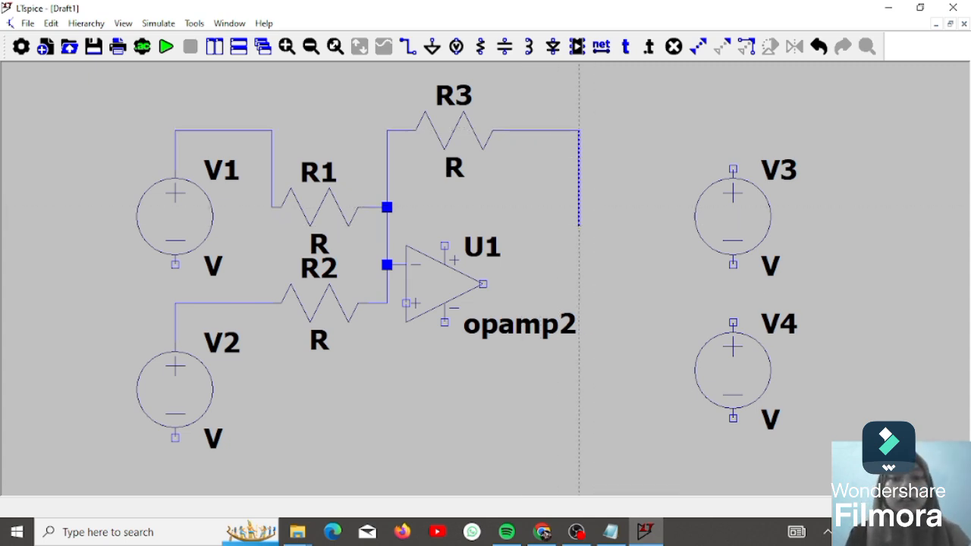
# Wire the free end of R3 to the op-amp's output to complete the feedback loop.
pyautogui.click(578, 283)
pyautogui.click(484, 284)
pyautogui.press('Escape')
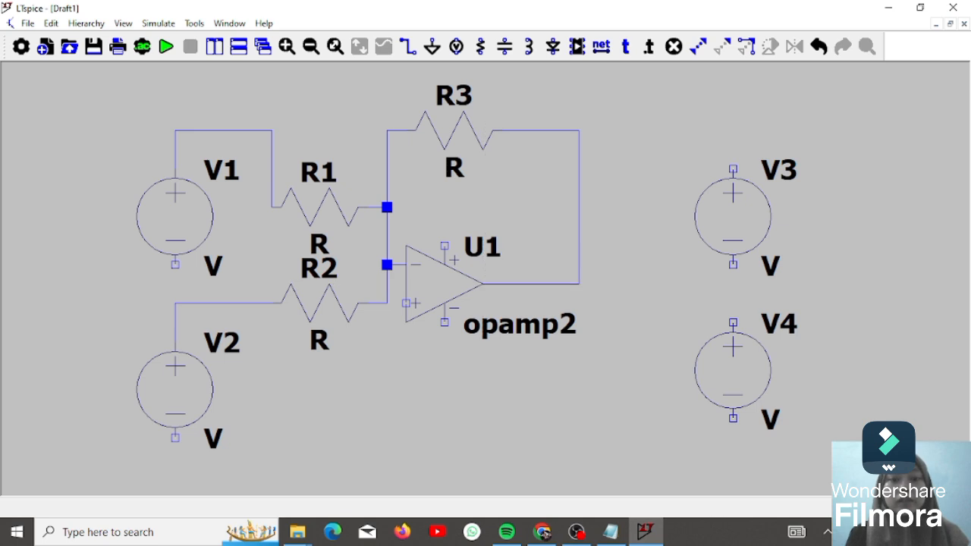
# Wire V3 and V4 in series, with V3's positive terminal on the op-amp's positive supply pin and V4's negative terminal on the negative one.
pyautogui.click(732, 168)
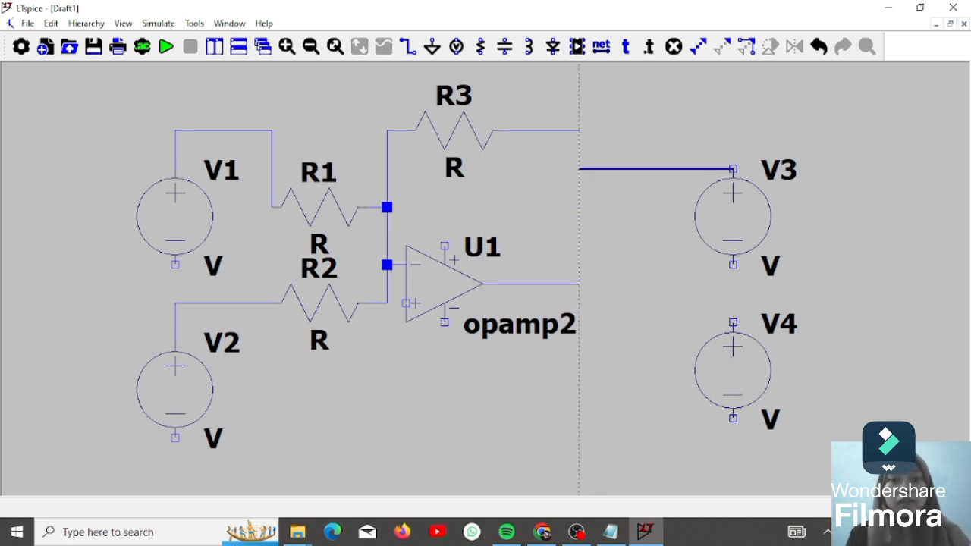
pyautogui.click(521, 245)
pyautogui.click(444, 245)
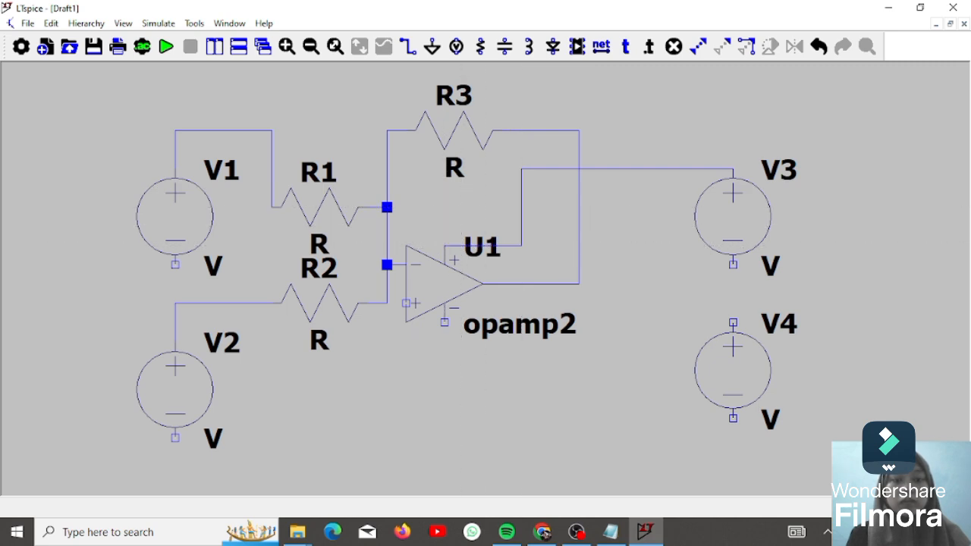
pyautogui.click(732, 417)
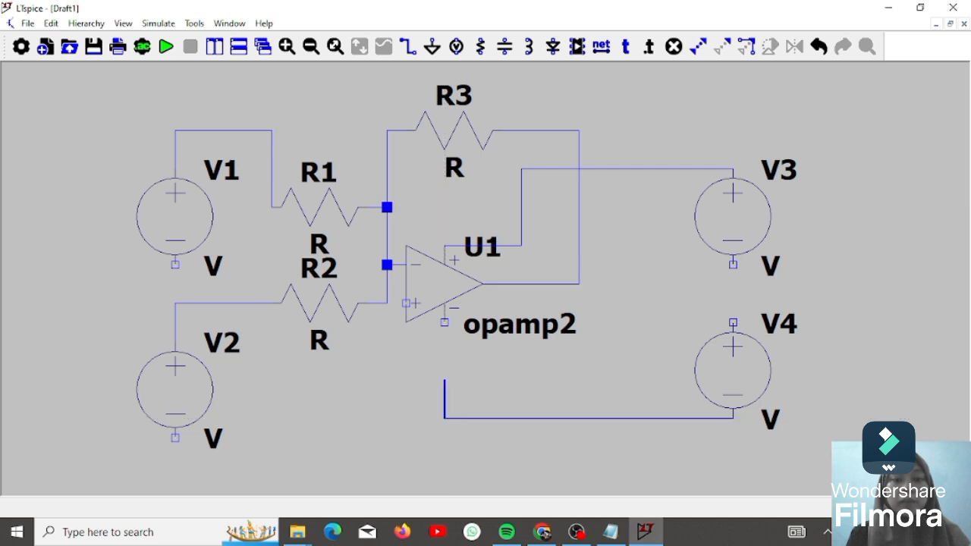
pyautogui.click(445, 321)
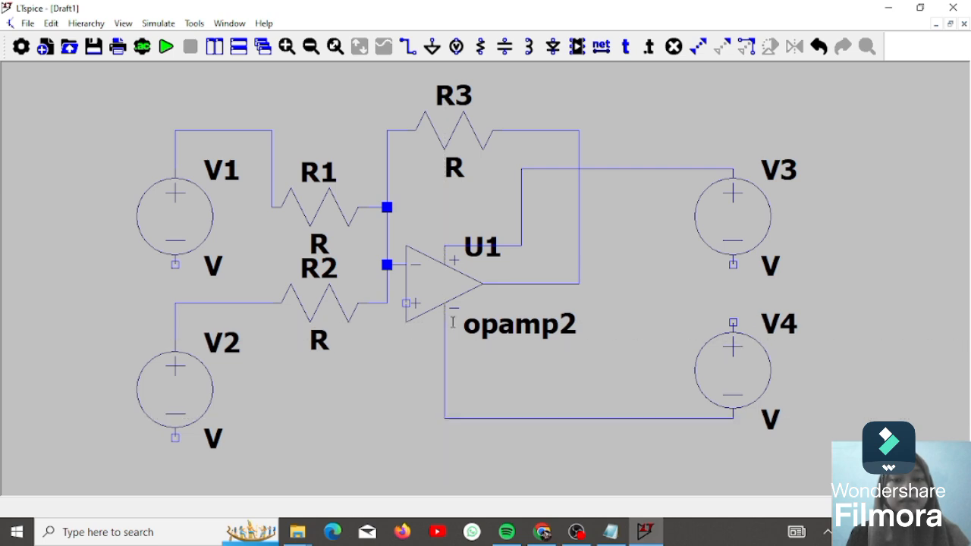
pyautogui.click(732, 264)
pyautogui.click(732, 323)
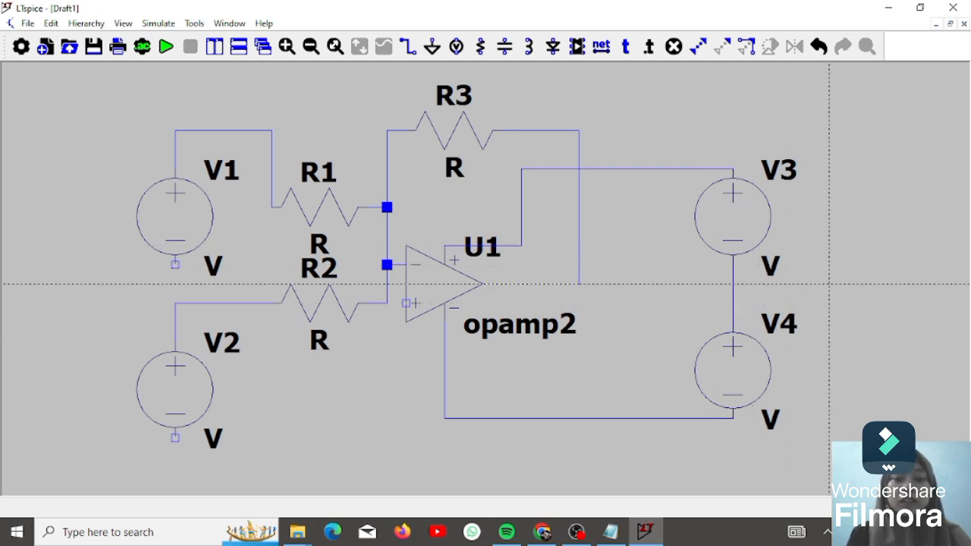
# Place four ground symbols: left of V1, below V2, below the op-amp's non-inverting input, and to the right of V3 and V4.
pyautogui.click(432, 47)
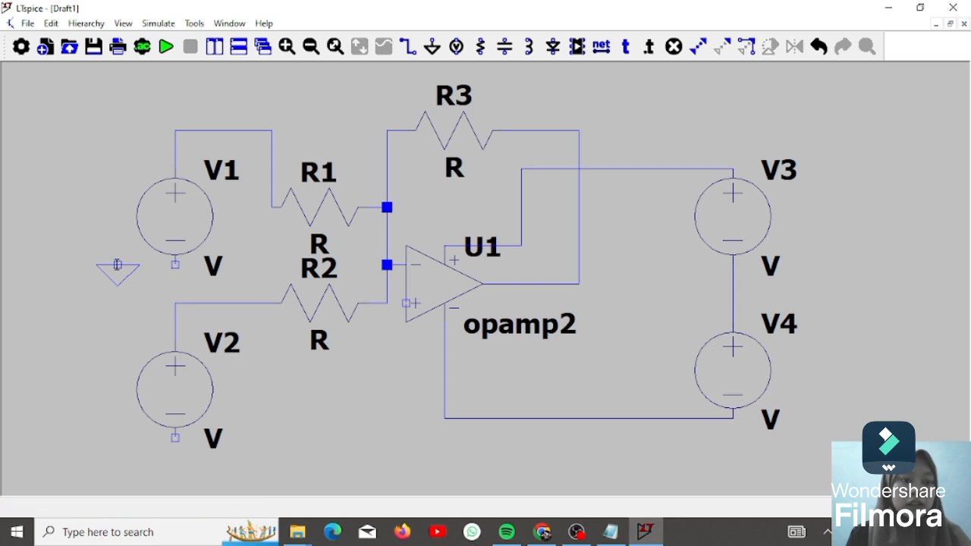
pyautogui.click(118, 265)
pyautogui.click(175, 477)
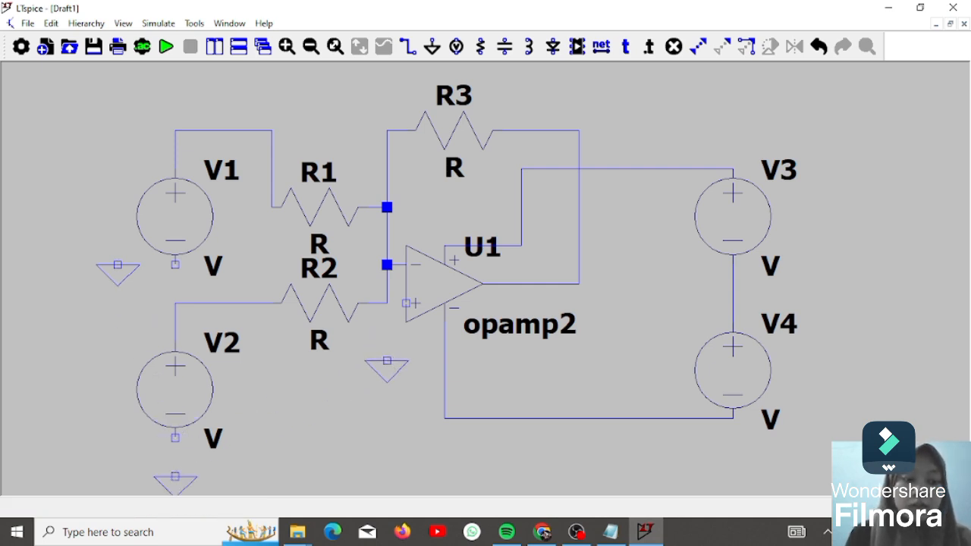
pyautogui.click(386, 360)
pyautogui.click(790, 284)
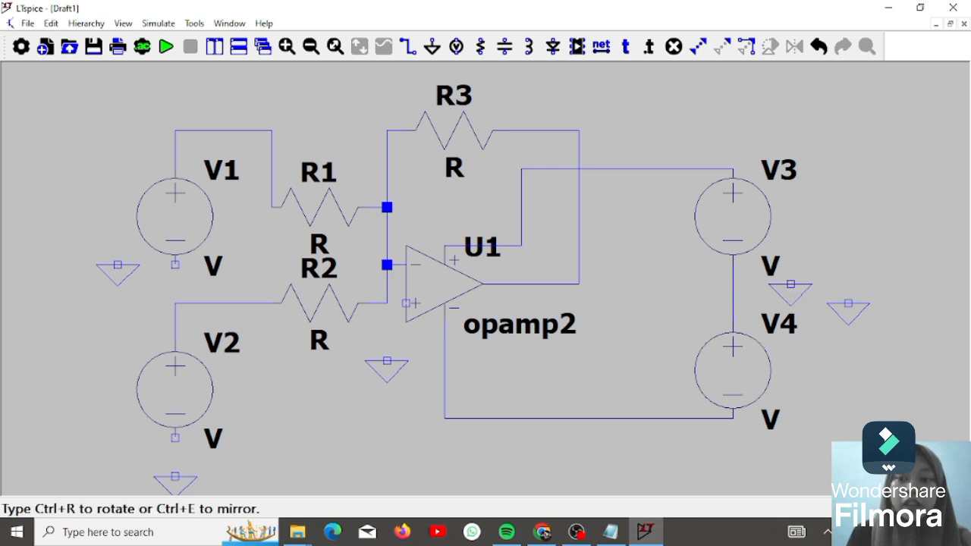
# Wire the ground symbols to V1's and V2's negative terminals, the op-amp's non-inverting input, and the junction between V3 and V4.
pyautogui.click(408, 46)
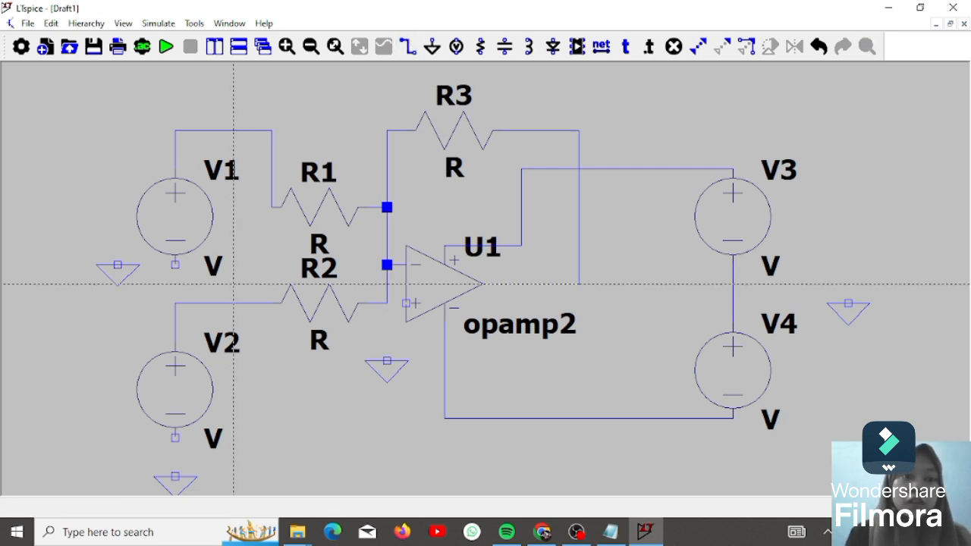
pyautogui.click(175, 265)
pyautogui.click(118, 265)
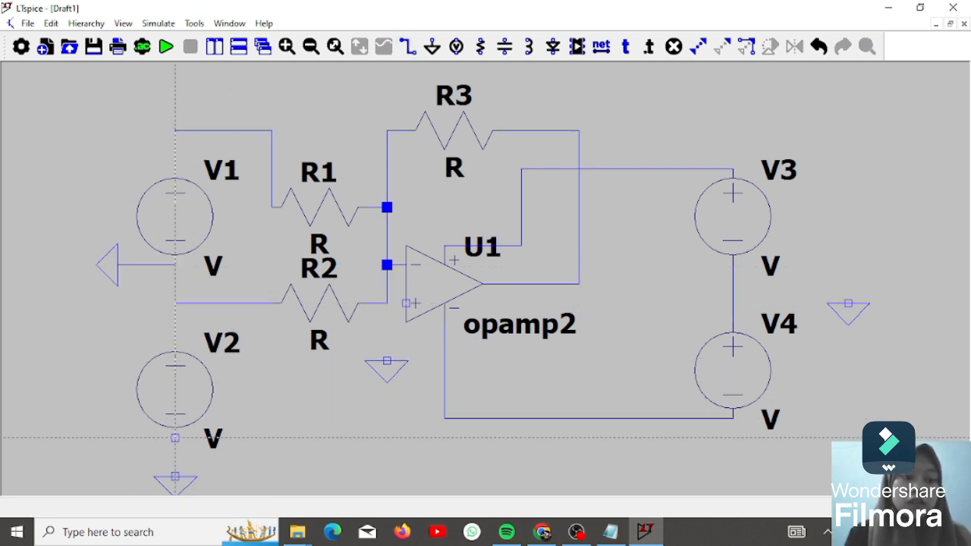
pyautogui.click(175, 478)
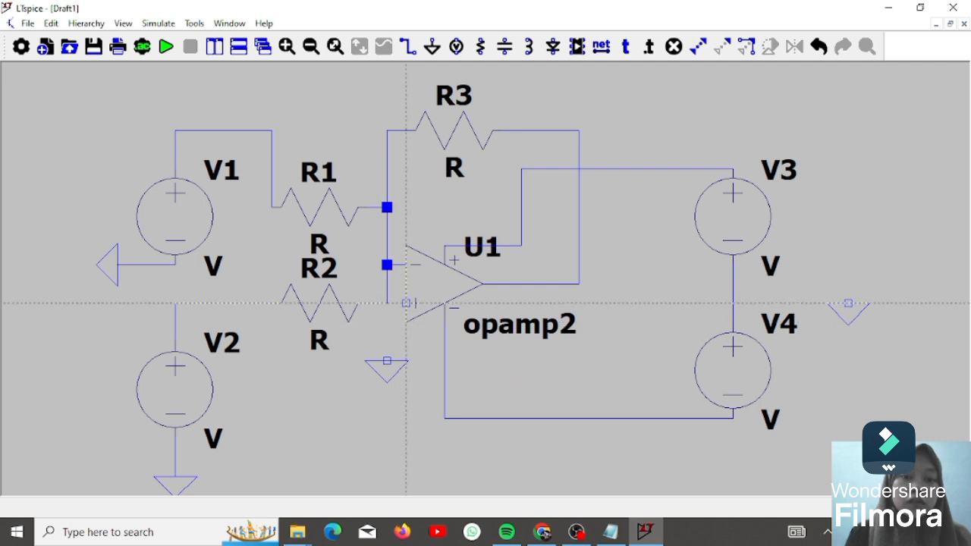
pyautogui.click(406, 303)
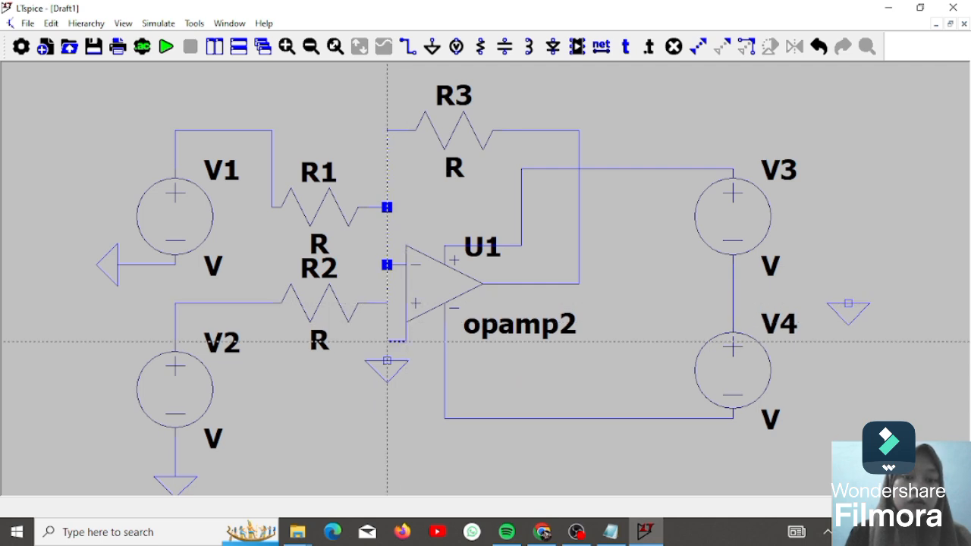
pyautogui.click(387, 361)
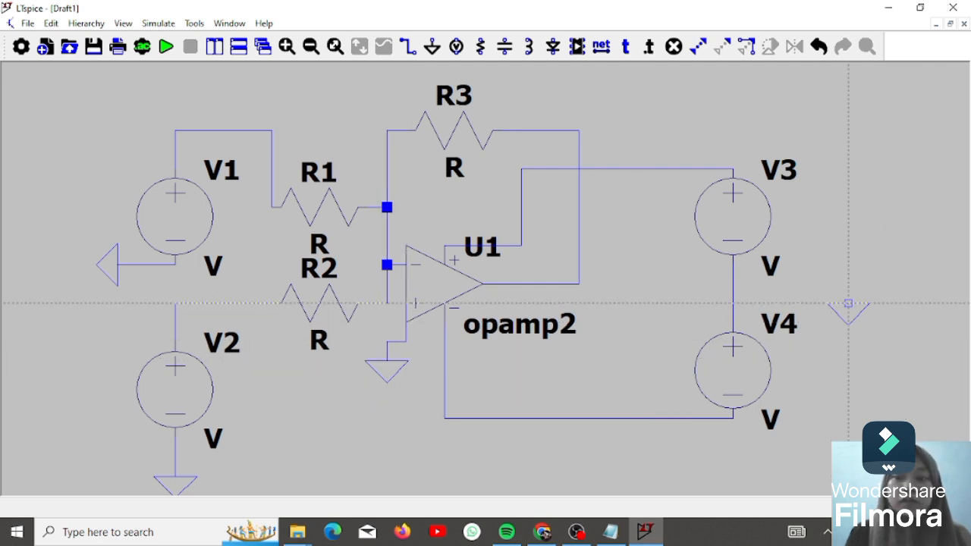
pyautogui.click(848, 303)
pyautogui.click(732, 285)
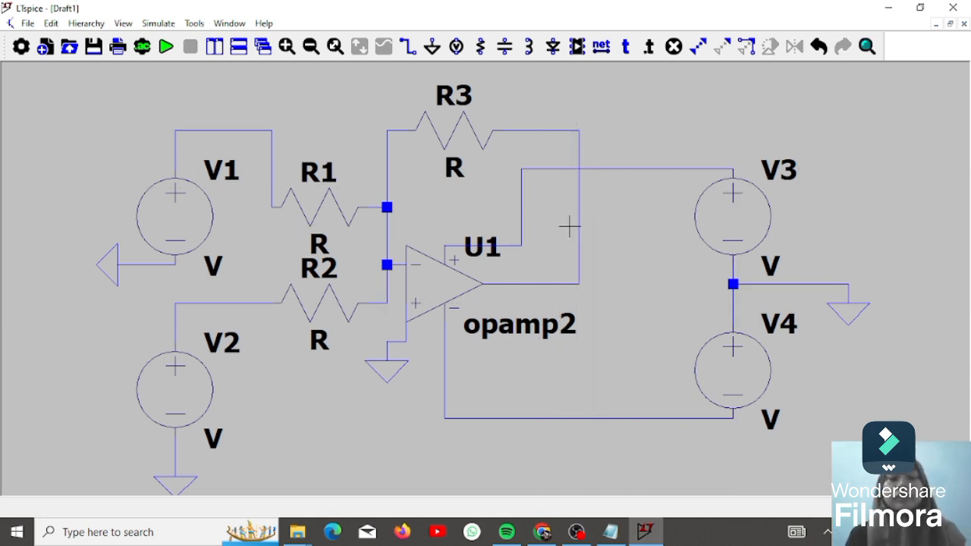
# Place the SPICE directive ".include LM741.lib" below the circuit.
pyautogui.click(649, 47)
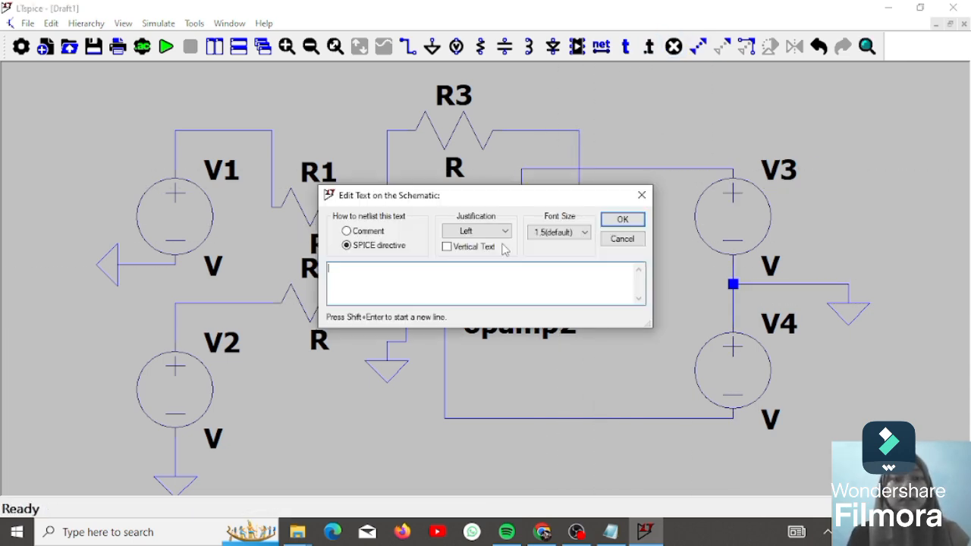
pyautogui.click(641, 195)
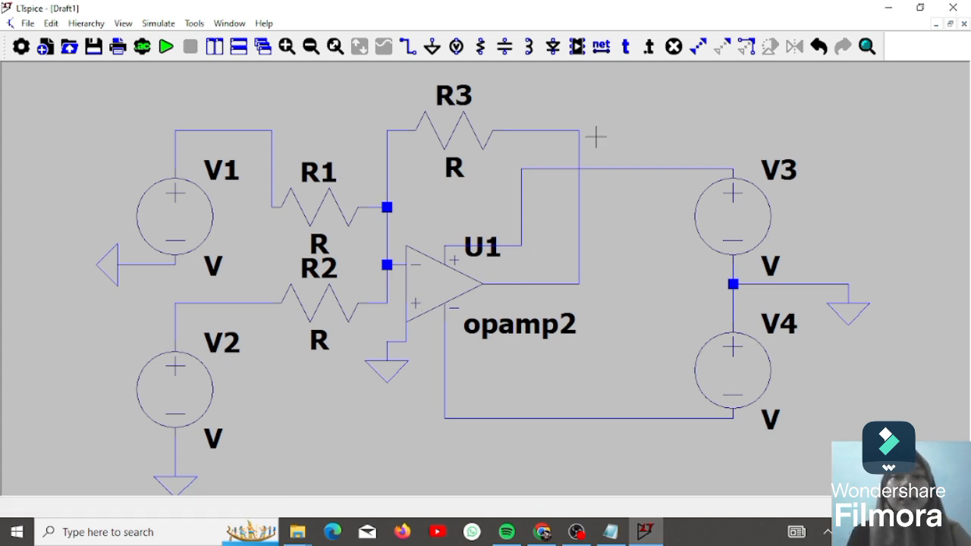
pyautogui.click(649, 47)
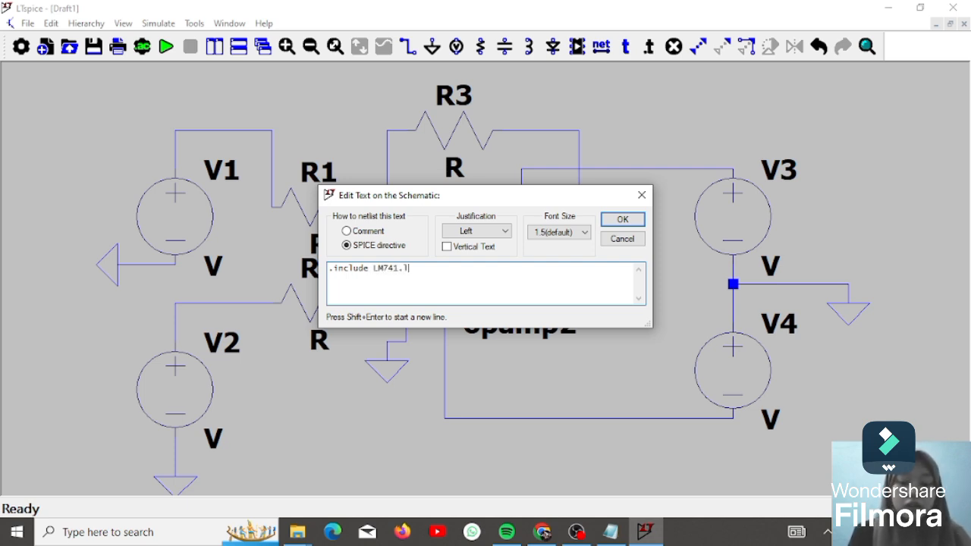
pyautogui.write('ib')
pyautogui.press('Return')
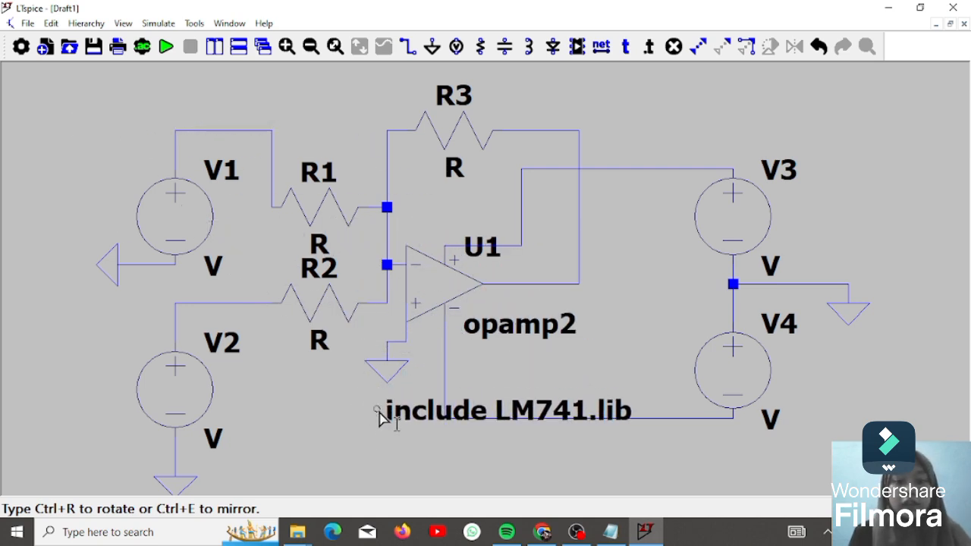
pyautogui.click(376, 458)
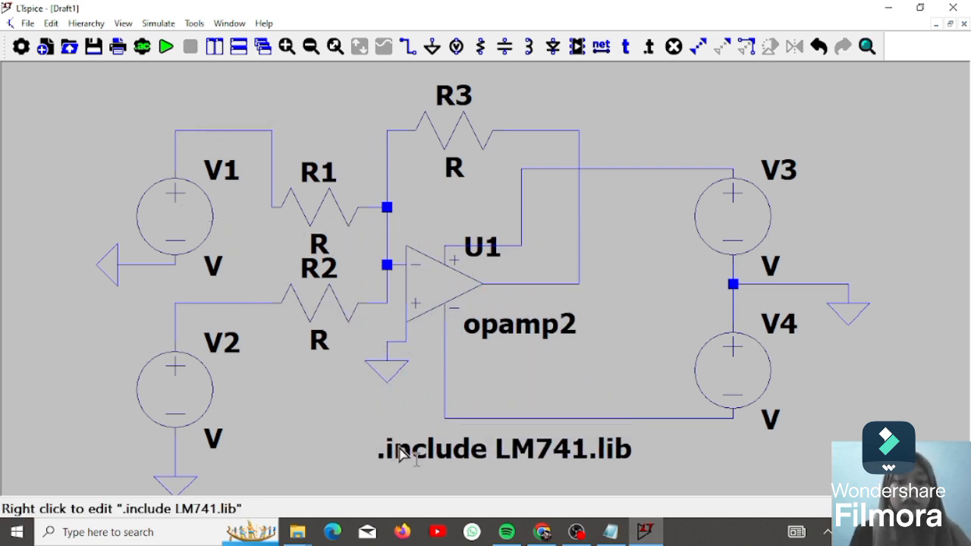
# Edit the include directive so it references the file D:\library op-amp\LM741.lib.
pyautogui.rightClick(477, 454)
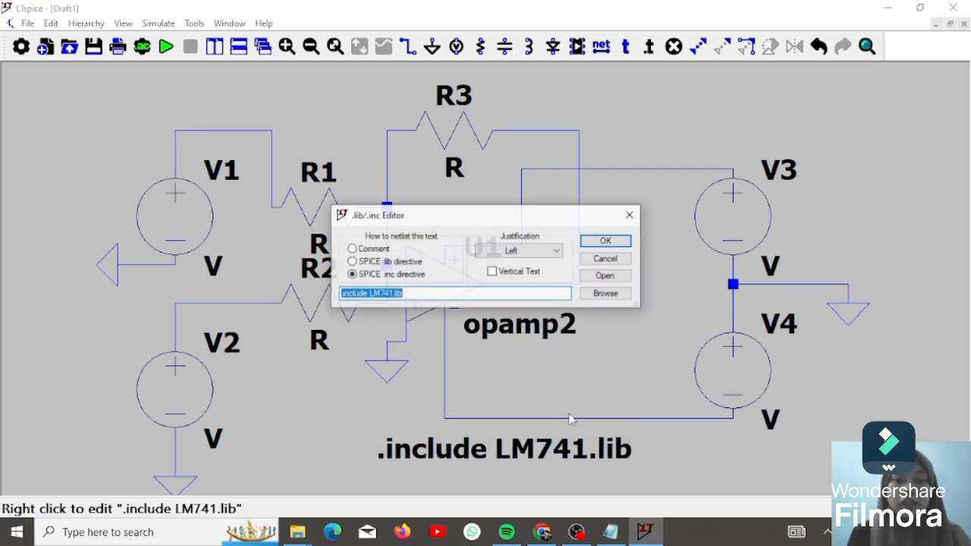
pyautogui.click(603, 275)
pyautogui.click(554, 289)
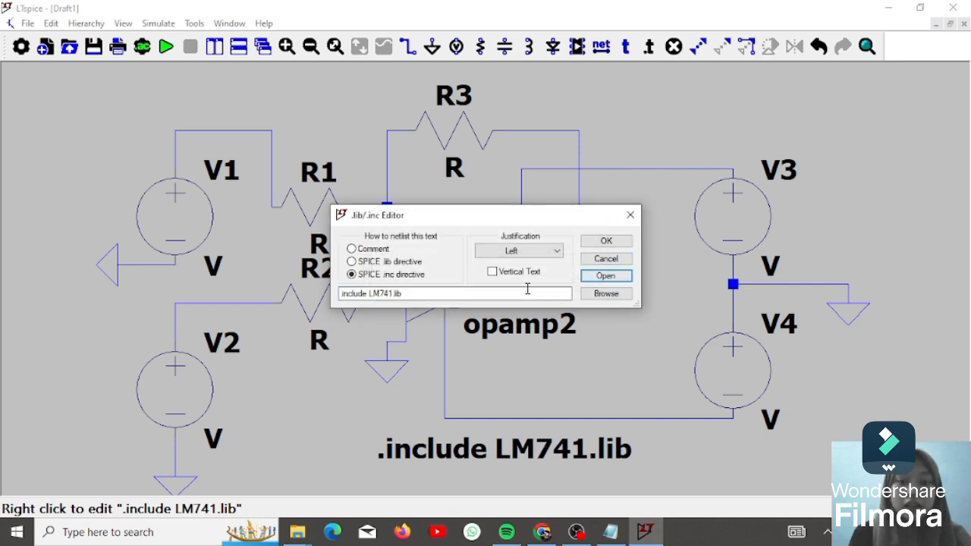
pyautogui.click(525, 289)
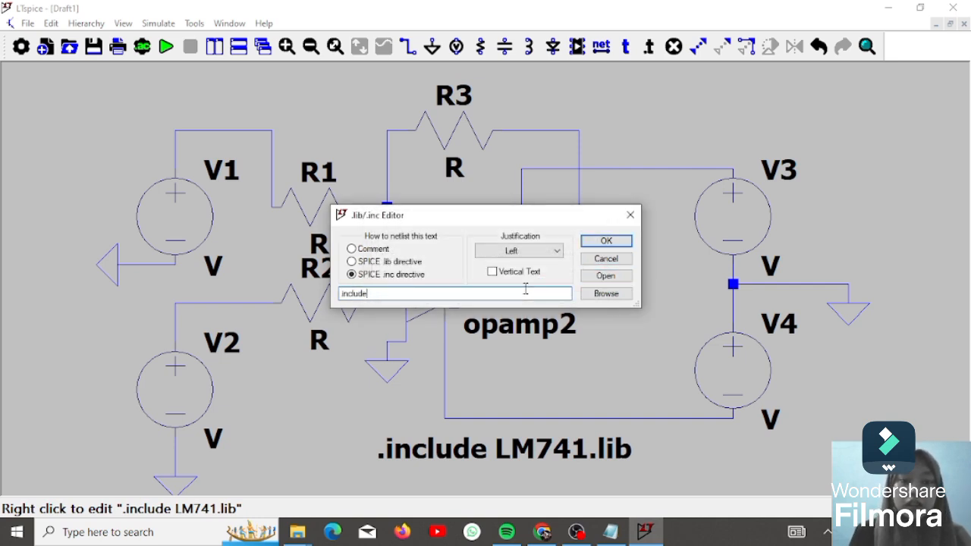
pyautogui.click(605, 275)
pyautogui.click(552, 289)
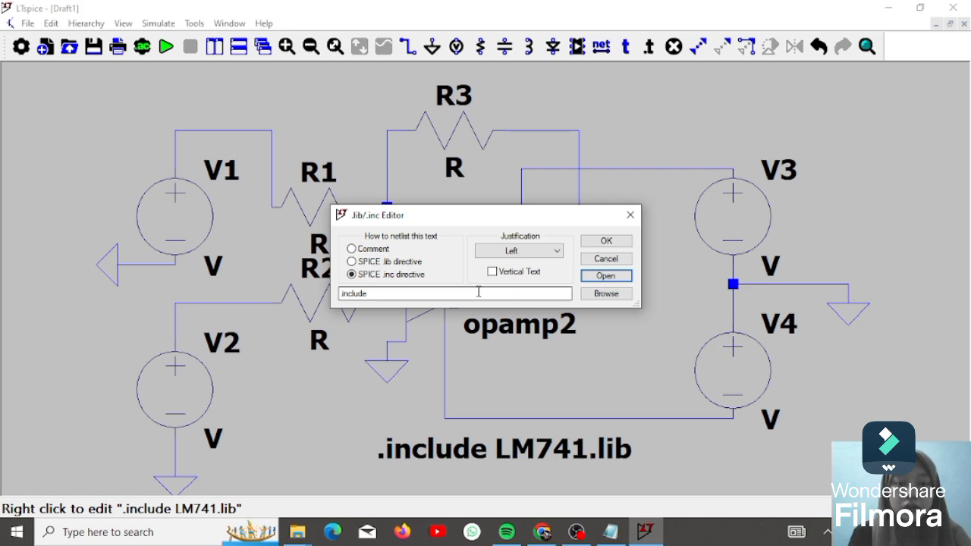
pyautogui.click(605, 276)
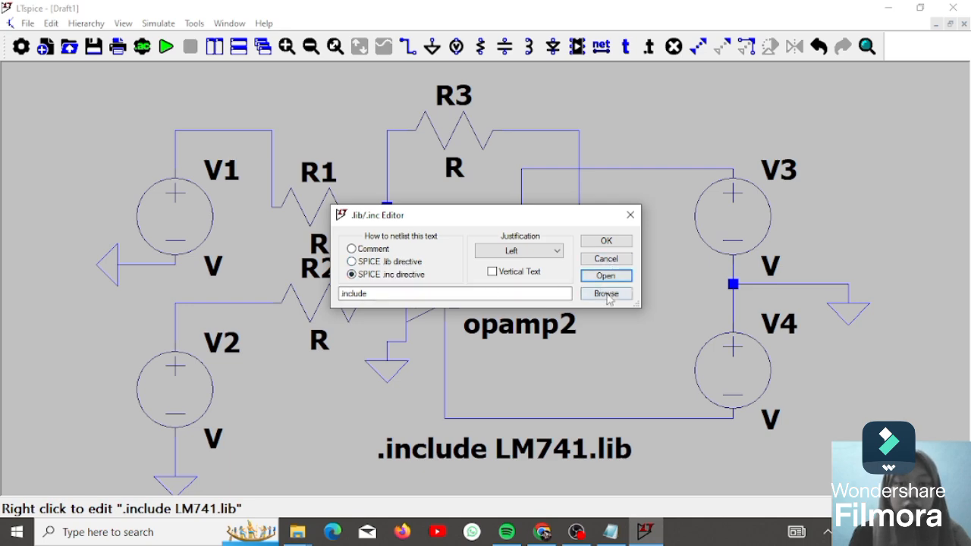
pyautogui.click(606, 294)
pyautogui.click(402, 406)
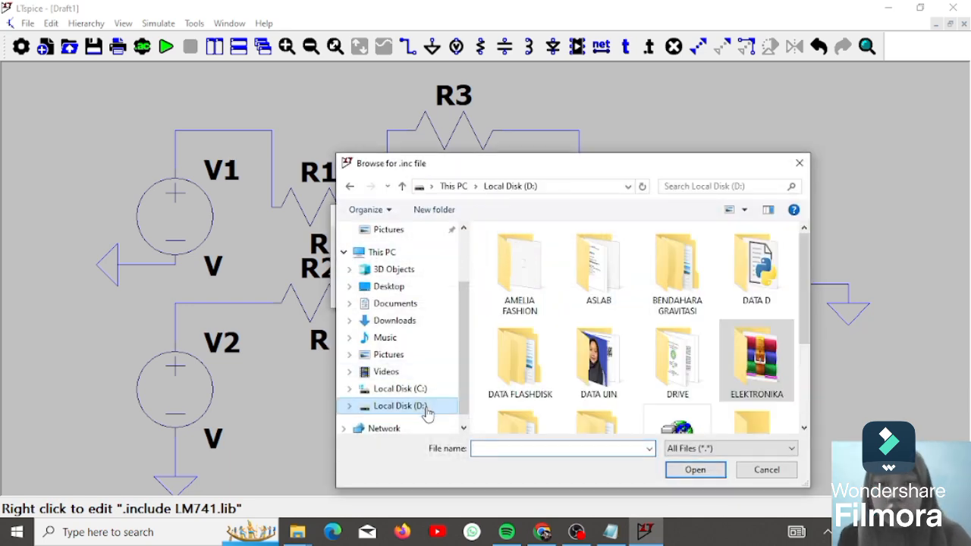
pyautogui.scroll(-2, 754, 326)
pyautogui.doubleClick(755, 326)
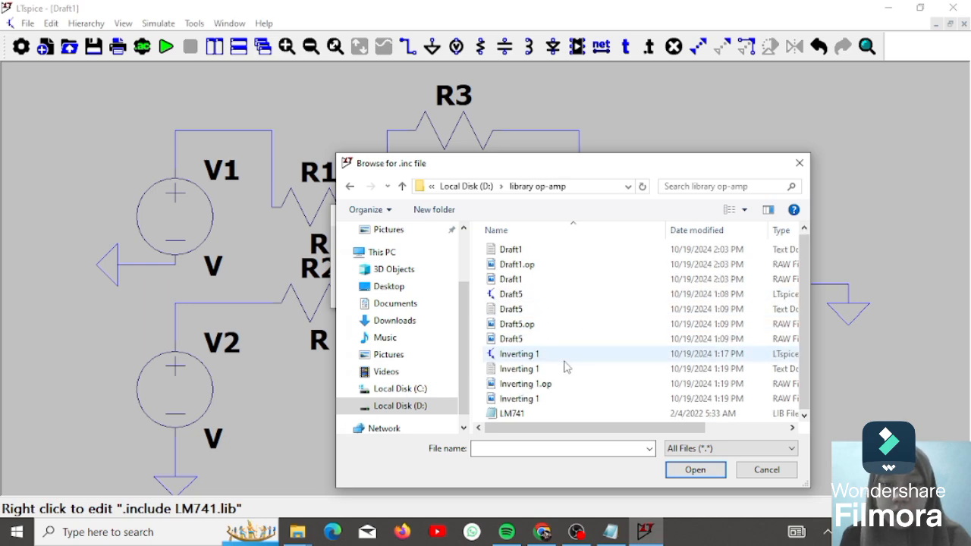
pyautogui.click(524, 414)
pyautogui.click(693, 470)
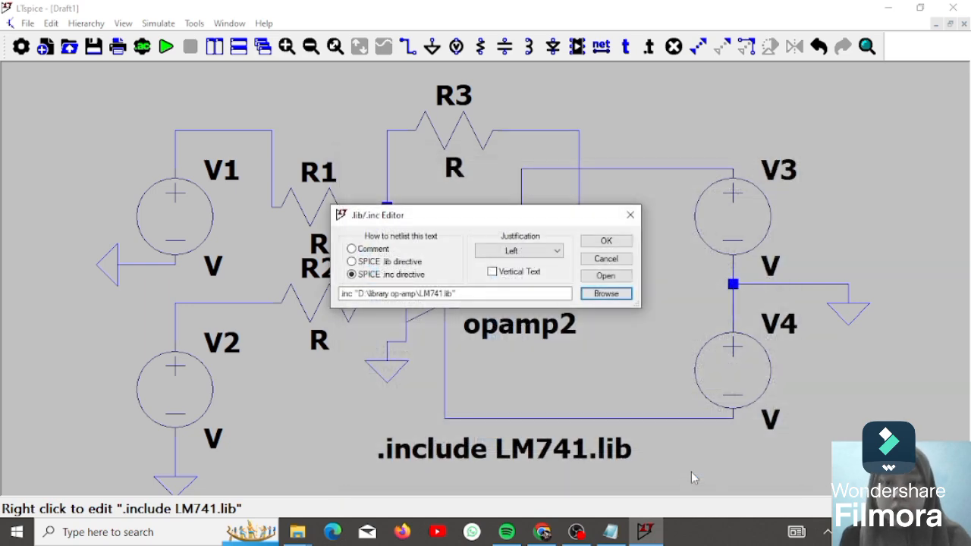
pyautogui.click(610, 242)
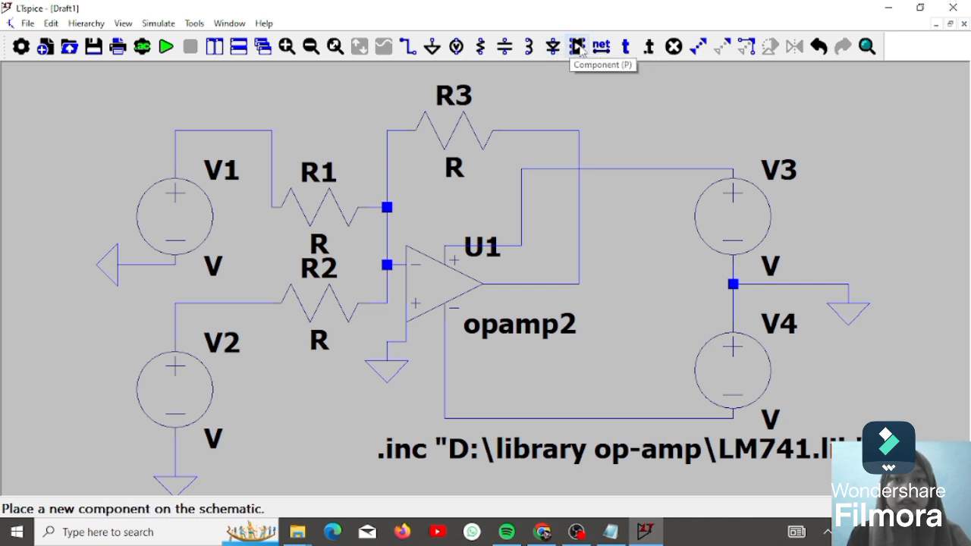
# Add a net label named Vout just below the op-amp's output wire, over the op-amp's value text.
pyautogui.click(625, 46)
pyautogui.write('Vout')
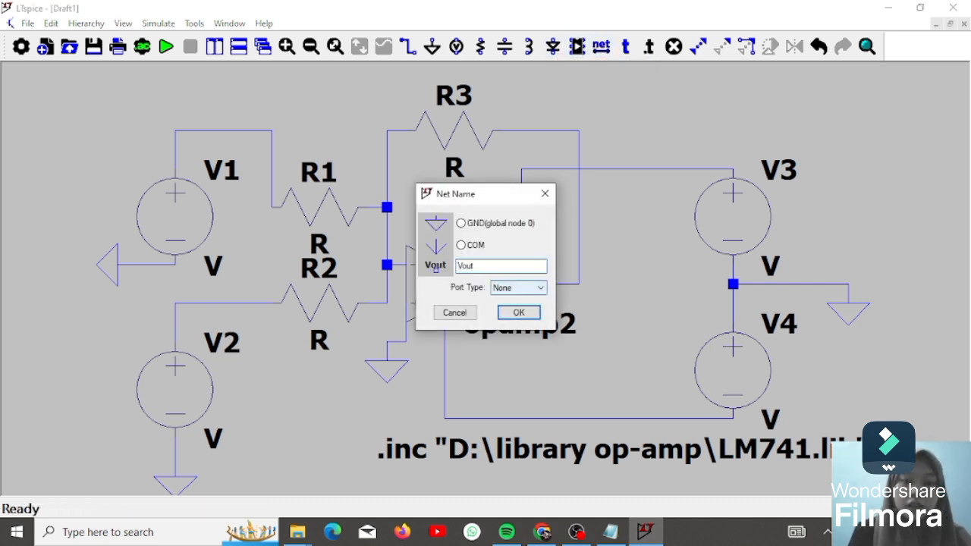
pyautogui.click(519, 312)
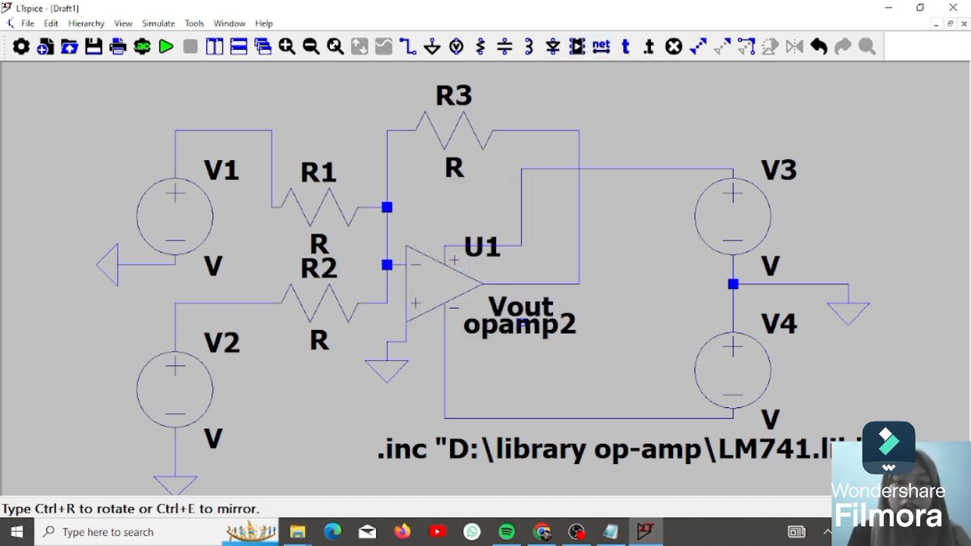
pyautogui.click(522, 321)
pyautogui.press('Escape')
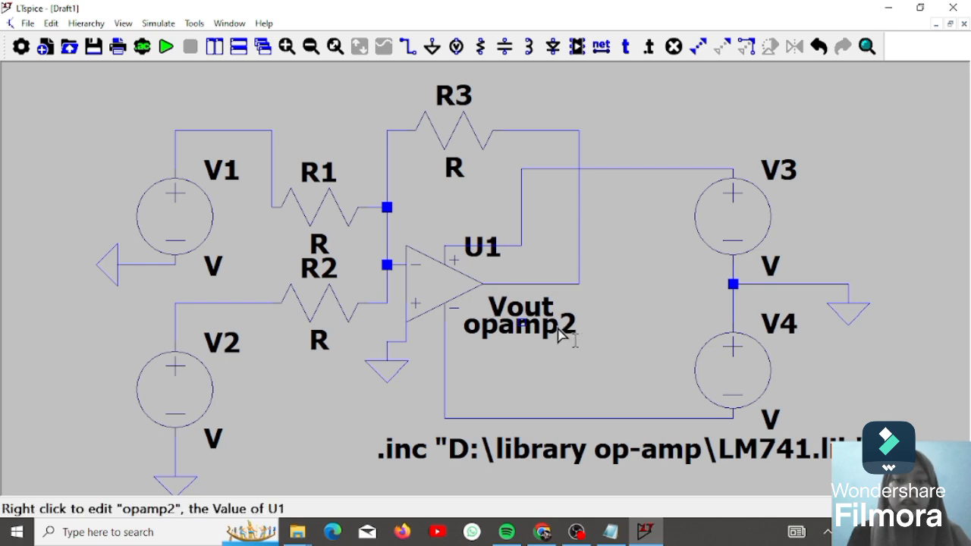
# Take the subcircuit name from the LM741 model file in Notepad and set U1's value to LM741 in the LTspice schematic.
pyautogui.click(609, 532)
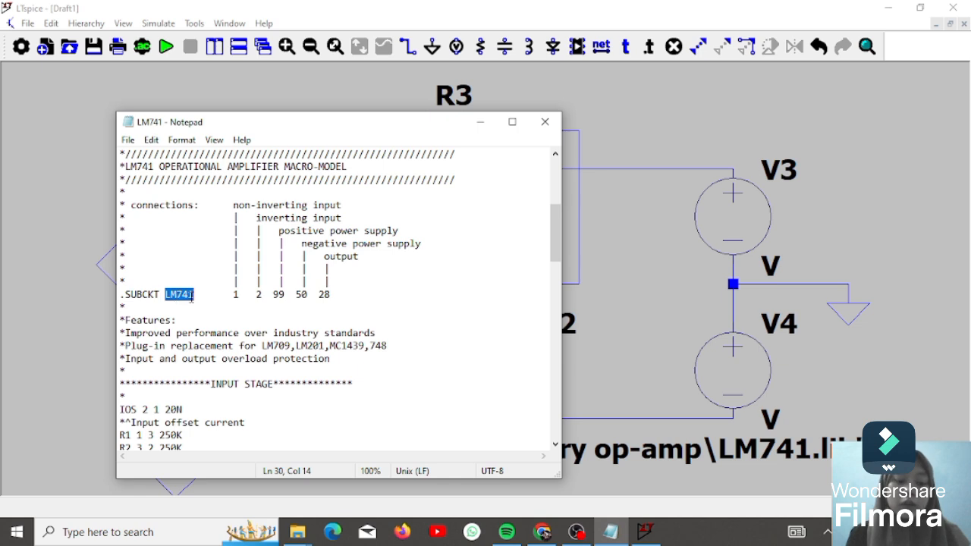
pyautogui.click(618, 288)
pyautogui.rightClick(552, 329)
pyautogui.write('LM741')
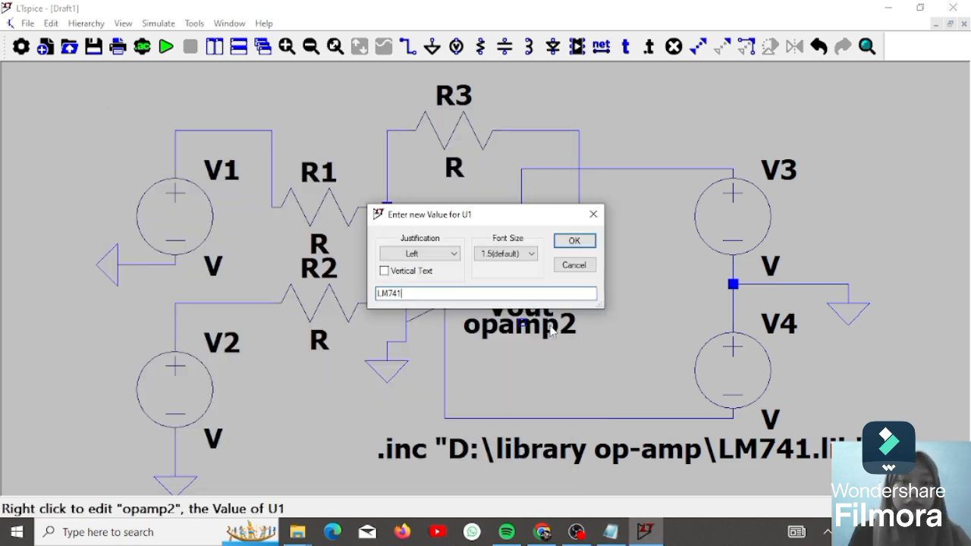
pyautogui.click(585, 243)
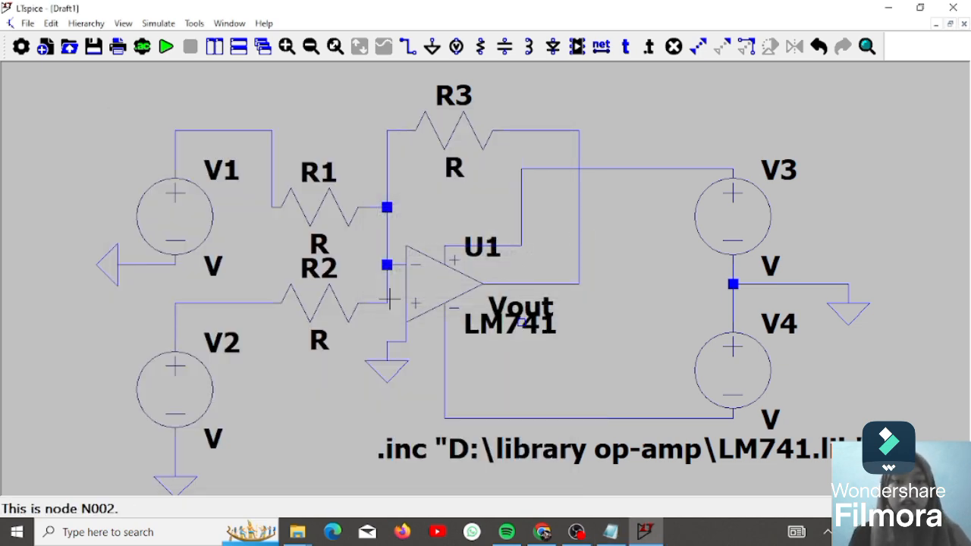
# Set the resistance of R1, R3 and R2 to 1k each.
pyautogui.rightClick(322, 213)
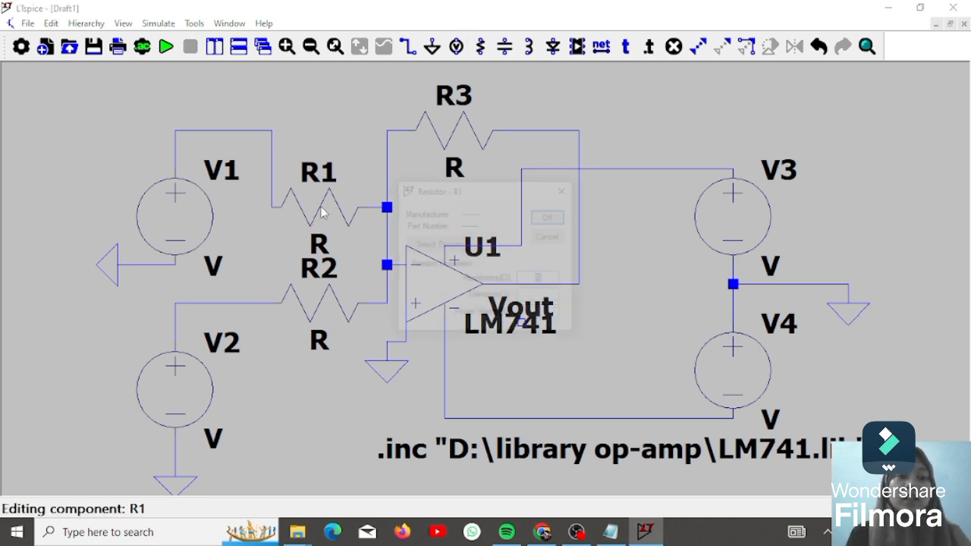
pyautogui.write('1k')
pyautogui.press('Return')
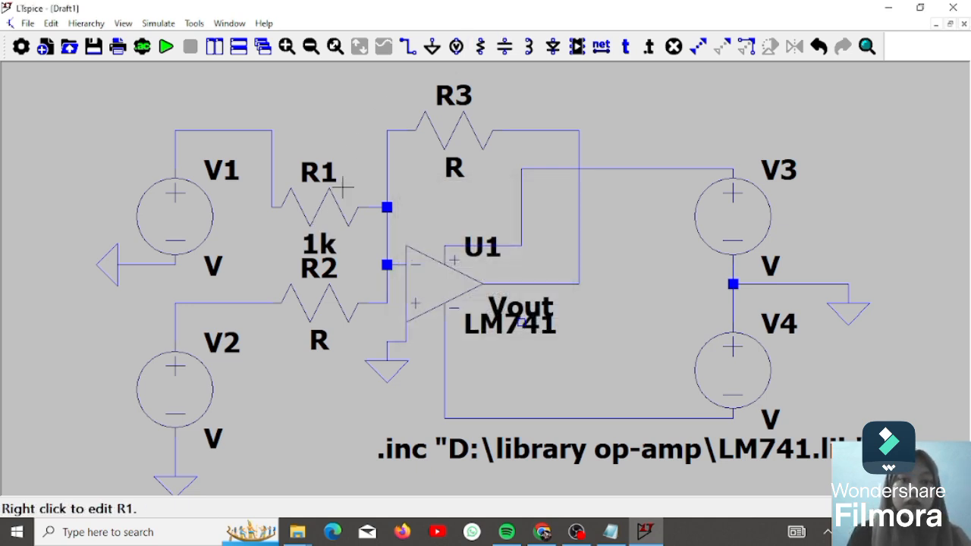
pyautogui.rightClick(438, 143)
pyautogui.write('1k')
pyautogui.press('Return')
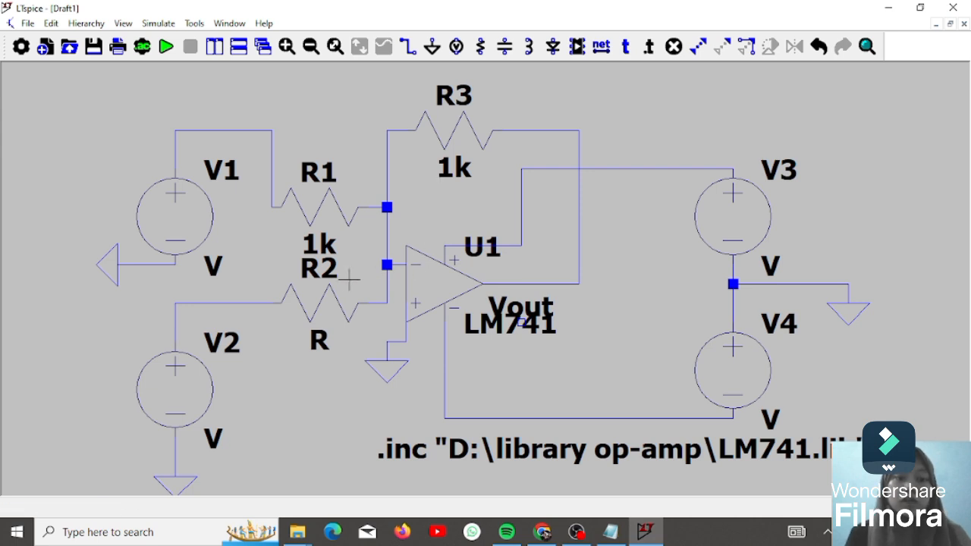
pyautogui.rightClick(325, 302)
pyautogui.write('1k')
pyautogui.press('Return')
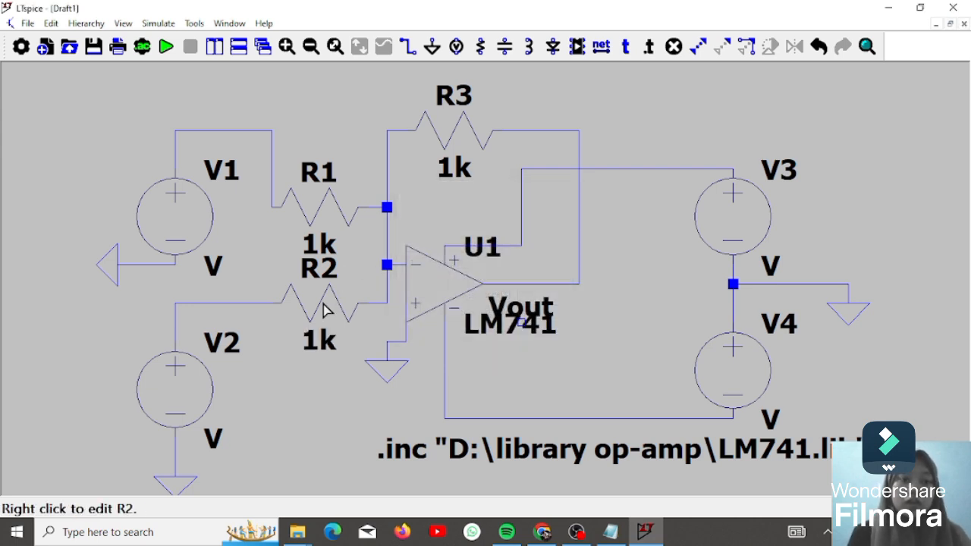
# Configure V1 as a sine source with 0 V DC offset, 1 V amplitude and 1k Hz frequency.
pyautogui.rightClick(185, 219)
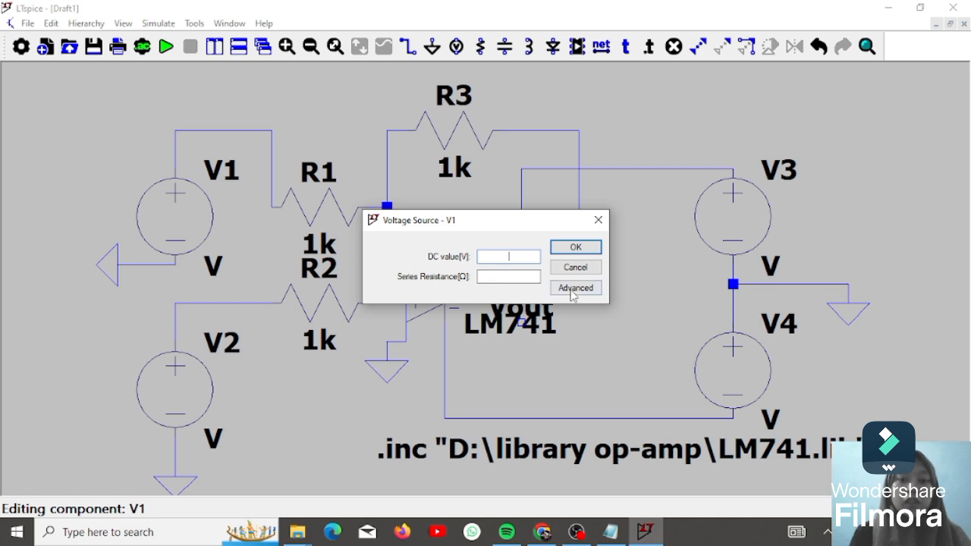
pyautogui.click(573, 291)
pyautogui.click(364, 165)
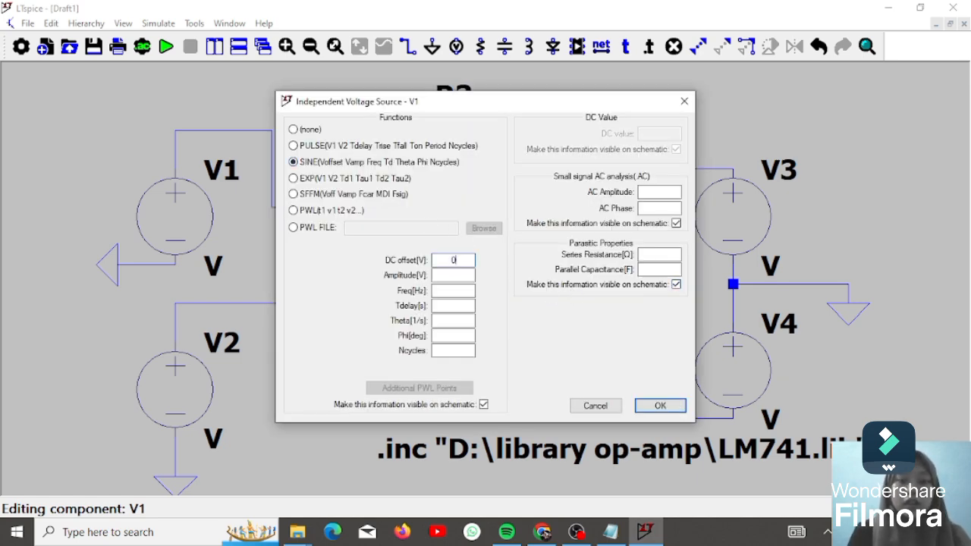
pyautogui.click(449, 292)
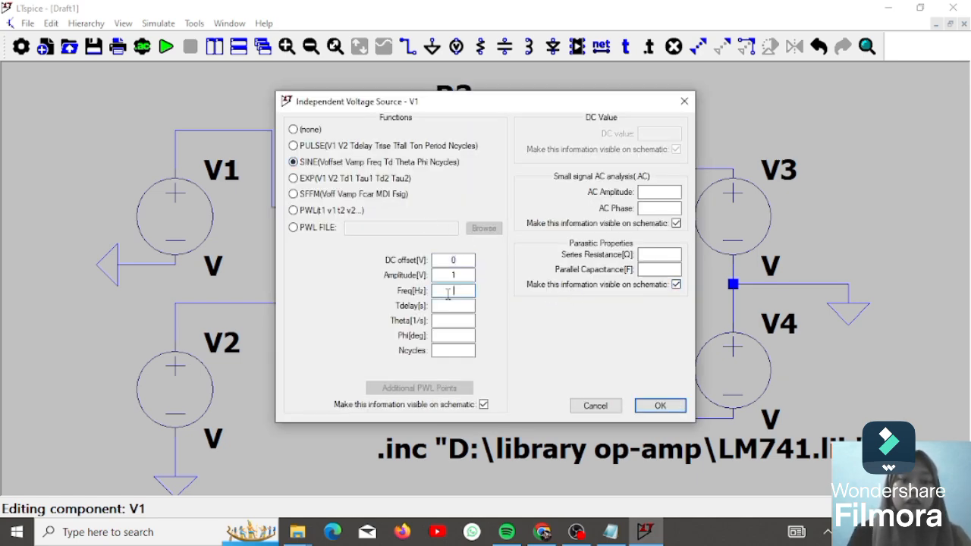
pyautogui.write('1k')
pyautogui.press('Return')
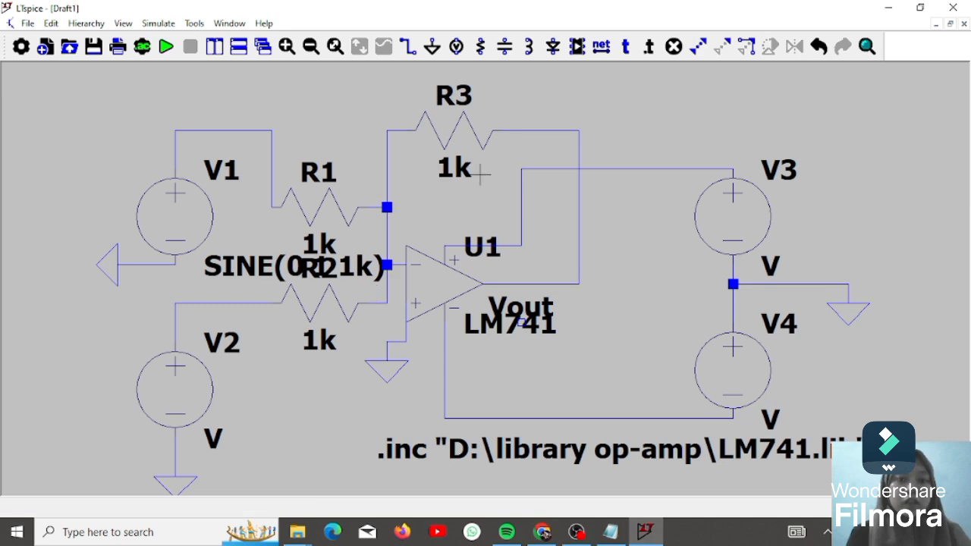
# Configure V2 as a sine source with 0 V DC offset, 1 V amplitude and 1k Hz frequency.
pyautogui.rightClick(175, 383)
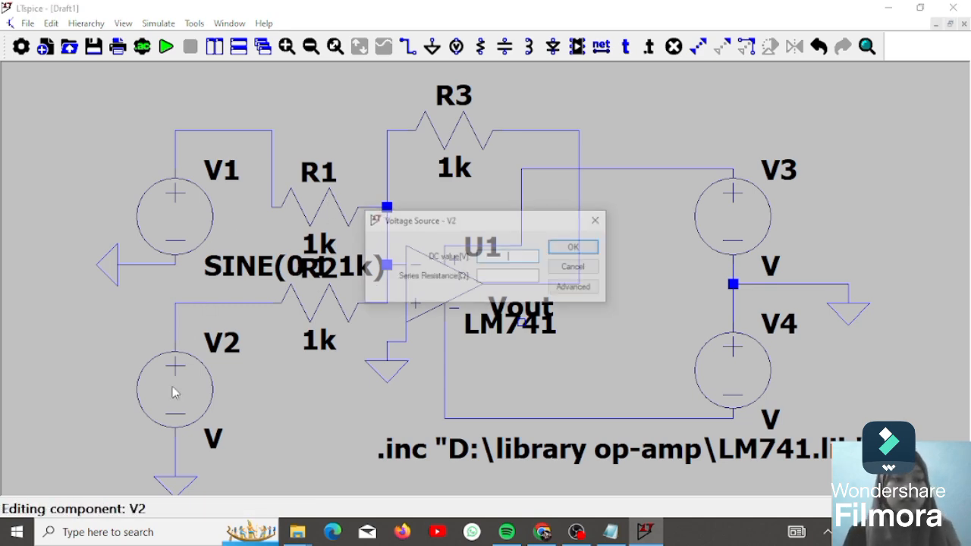
pyautogui.click(576, 288)
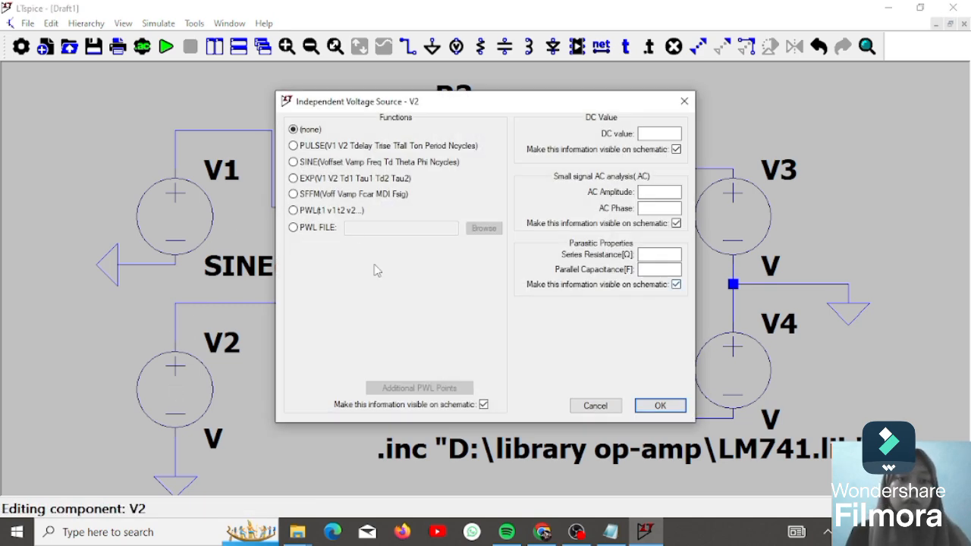
pyautogui.click(345, 165)
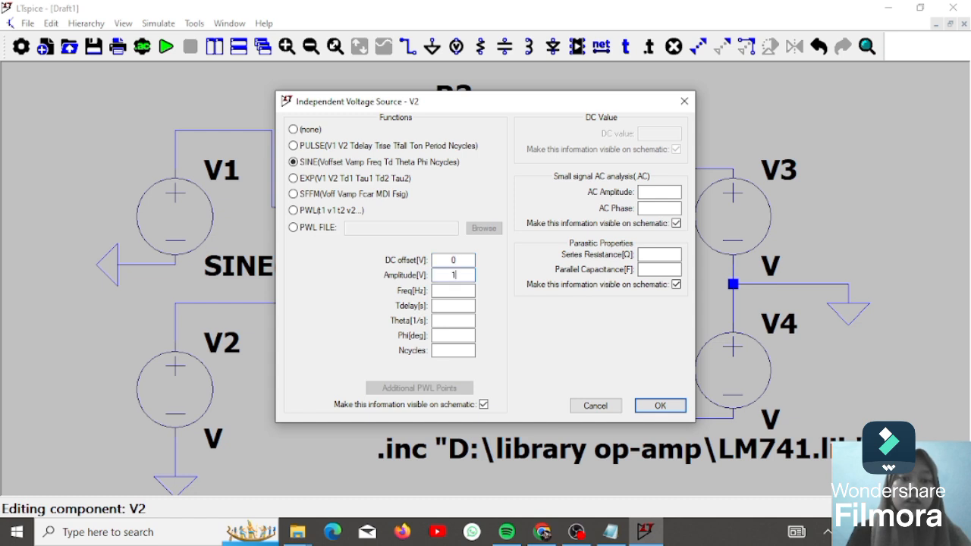
pyautogui.press('Tab')
pyautogui.write('1k')
pyautogui.press('Return')
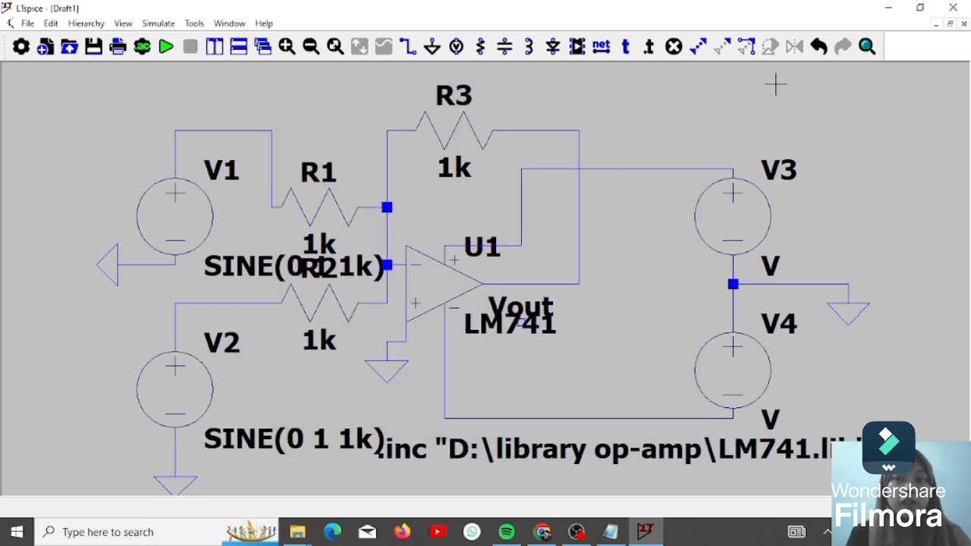
# Move V1's SINE value text above its source and V2's SINE value text to the upper left of its source.
pyautogui.click(722, 46)
pyautogui.moveTo(197, 249); pyautogui.dragTo(374, 282)
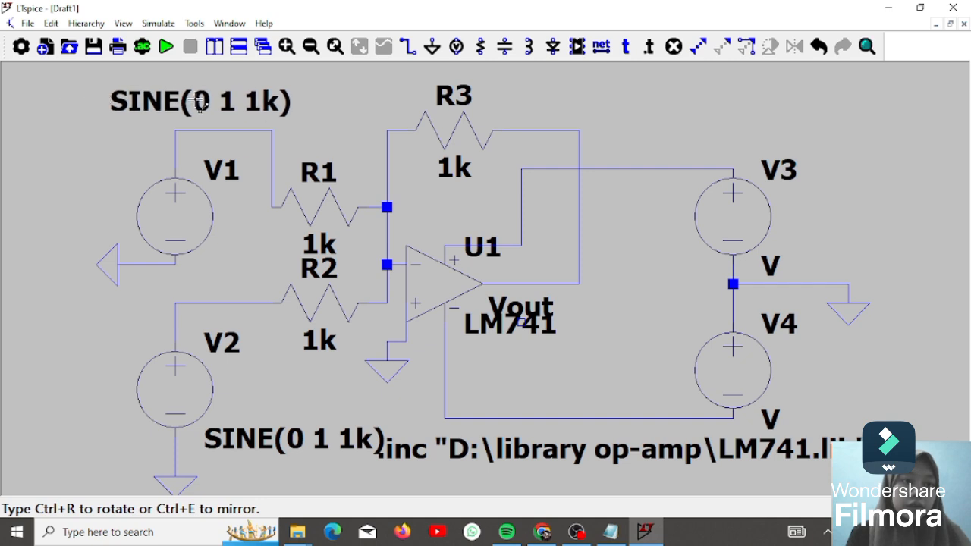
pyautogui.click(198, 101)
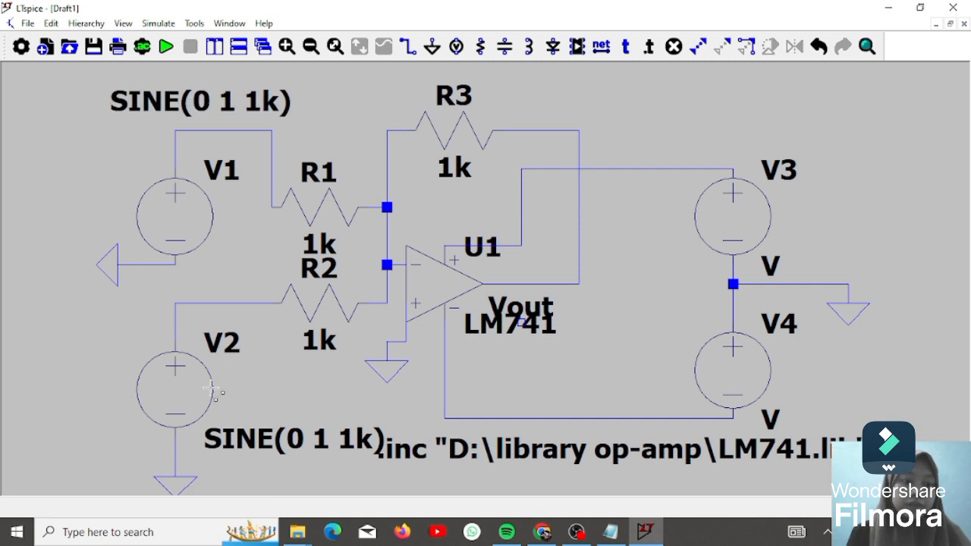
pyautogui.click(203, 437)
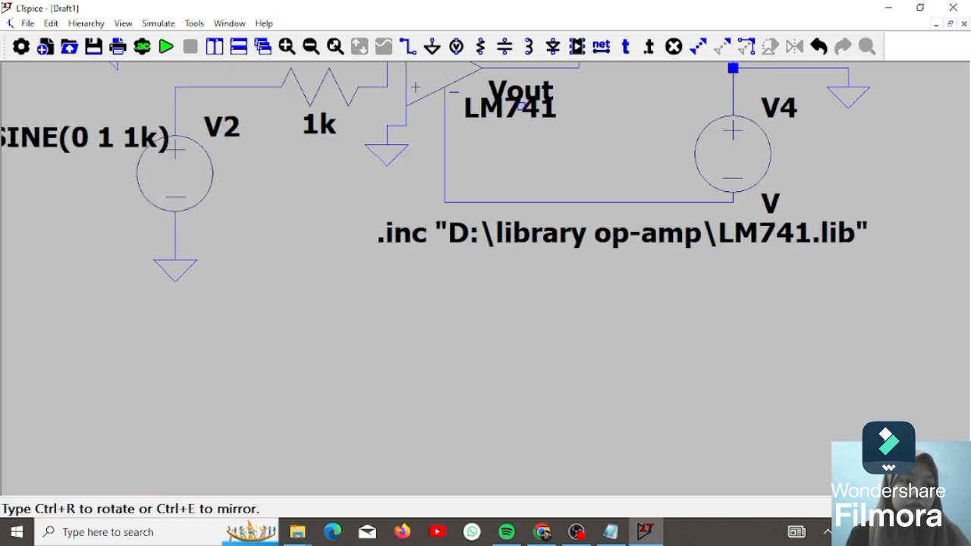
pyautogui.click(74, 120)
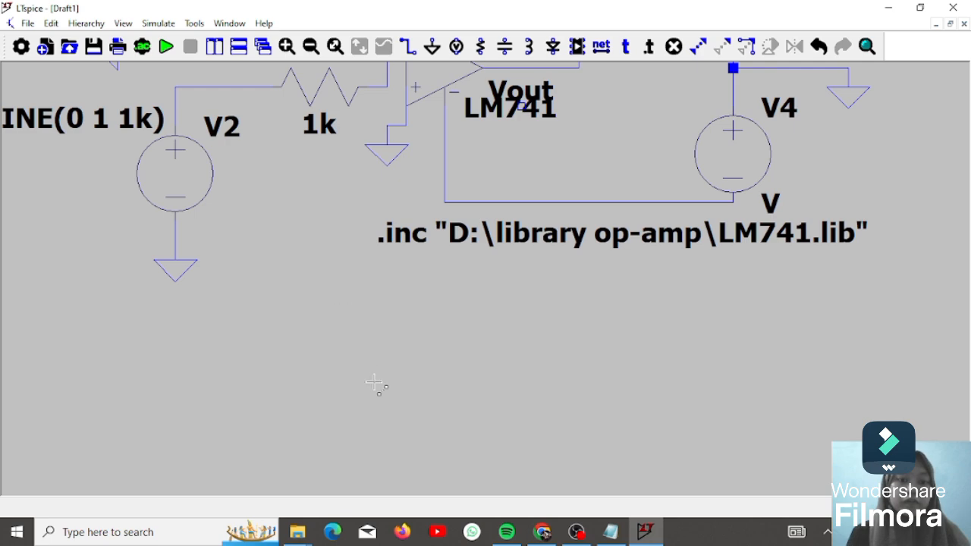
pyautogui.moveTo(550, 326); pyautogui.dragTo(652, 496)
pyautogui.moveTo(448, 433); pyautogui.dragTo(366, 481)
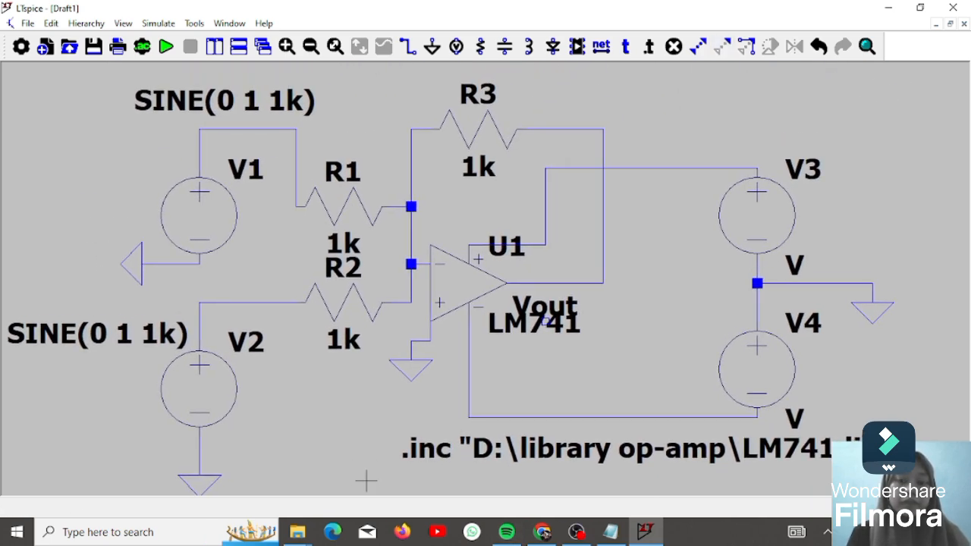
# Set the DC value of the supply sources V3 and V4 to 15 V each.
pyautogui.rightClick(775, 231)
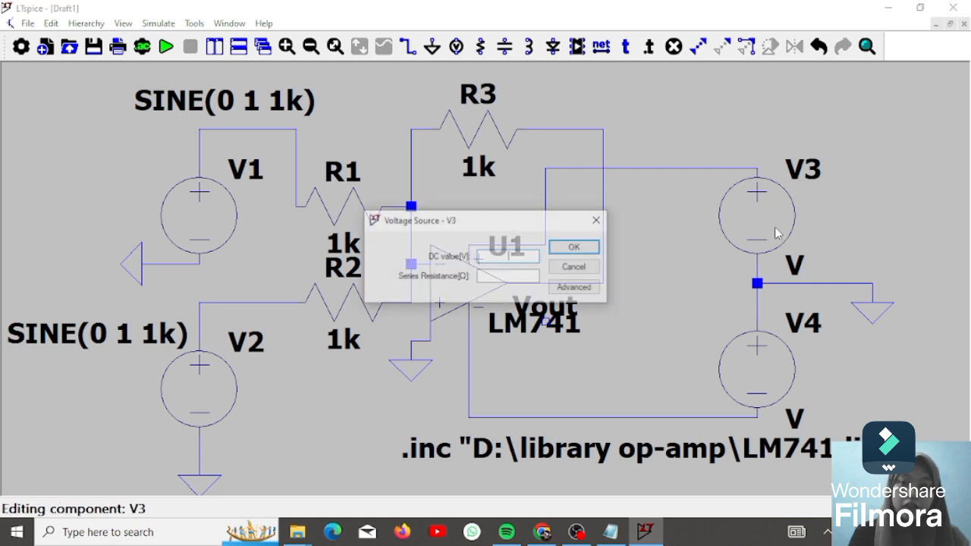
pyautogui.write('15')
pyautogui.press('Return')
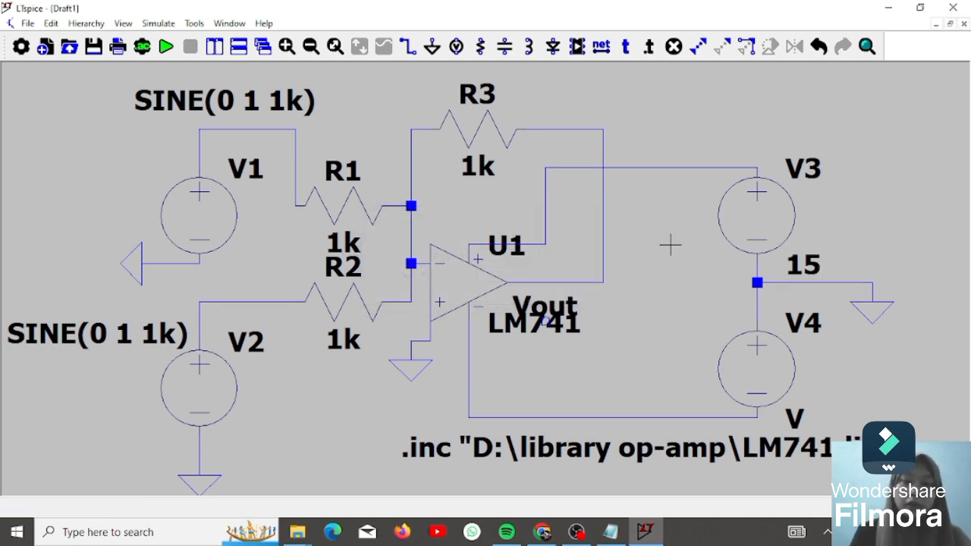
pyautogui.rightClick(755, 354)
pyautogui.press('Return')
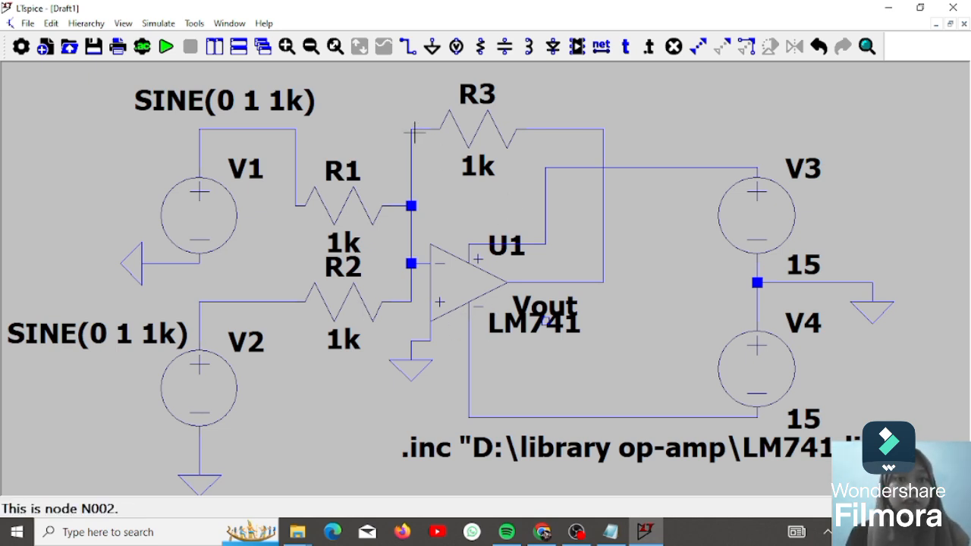
# Run a transient simulation with a stop time of 10ms.
pyautogui.click(166, 47)
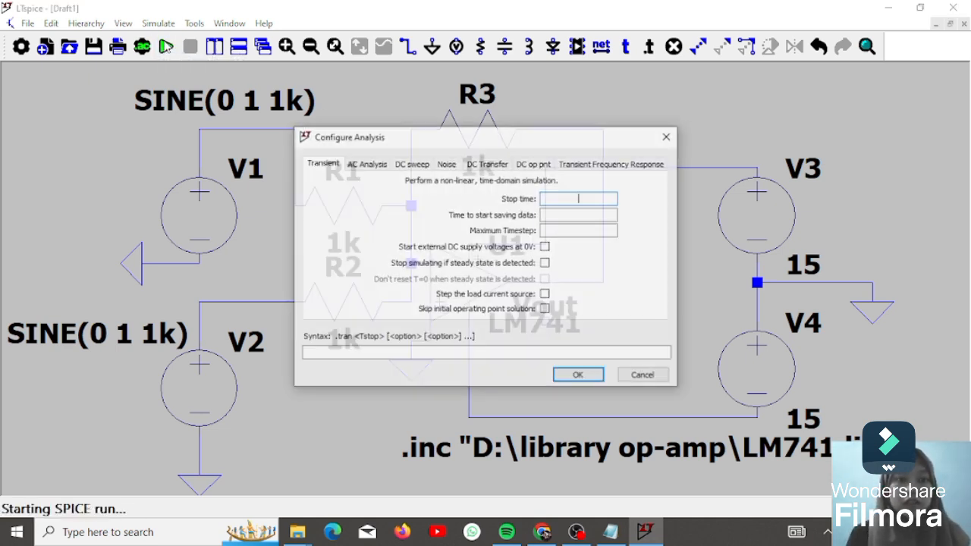
pyautogui.write('10ms')
pyautogui.press('Return')
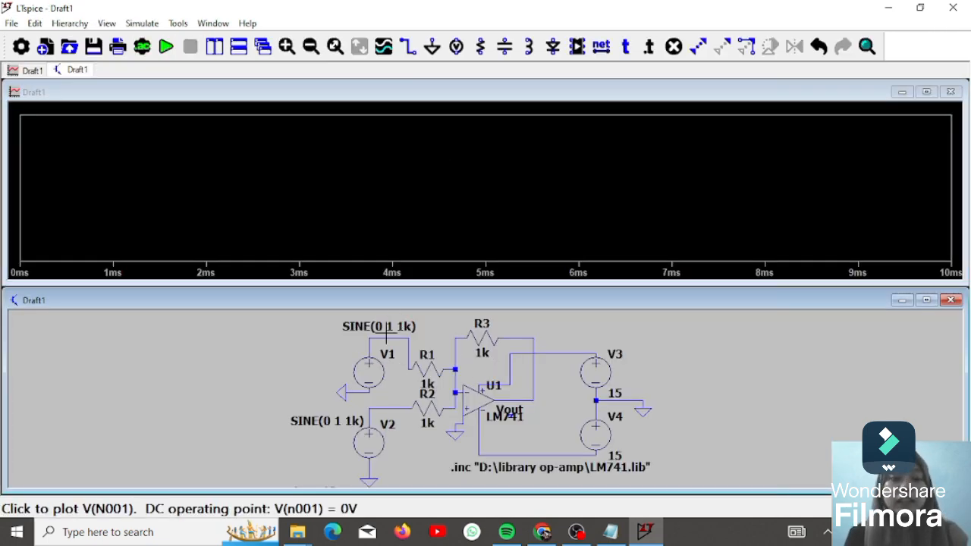
# Plot the voltage on the wire between V1 and R1, and add two empty plot panes above that trace.
pyautogui.click(407, 338)
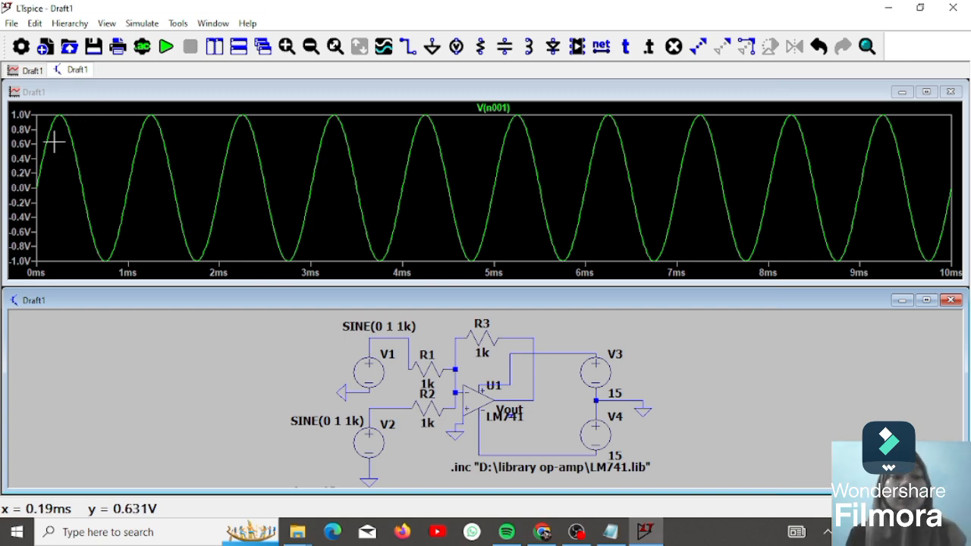
pyautogui.rightClick(324, 130)
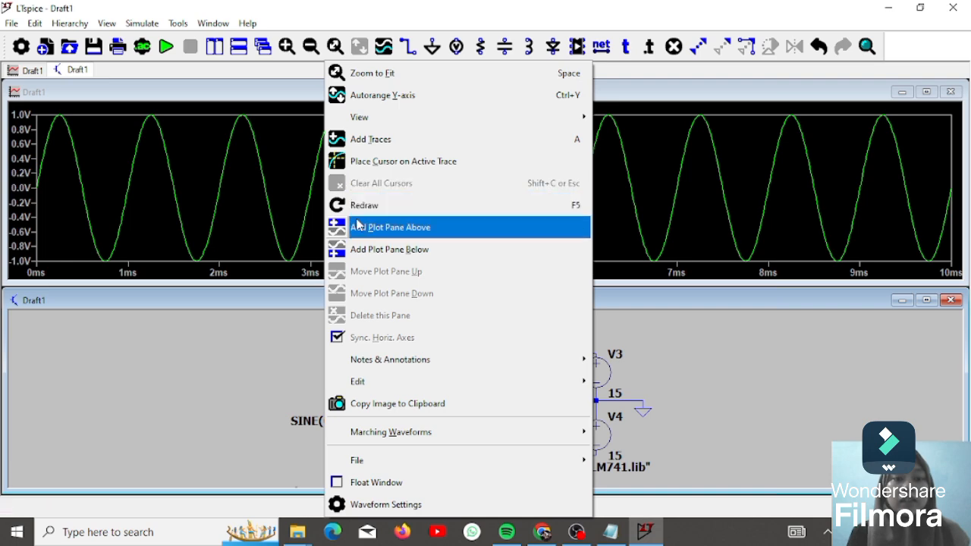
pyautogui.click(357, 227)
pyautogui.rightClick(338, 145)
pyautogui.click(357, 249)
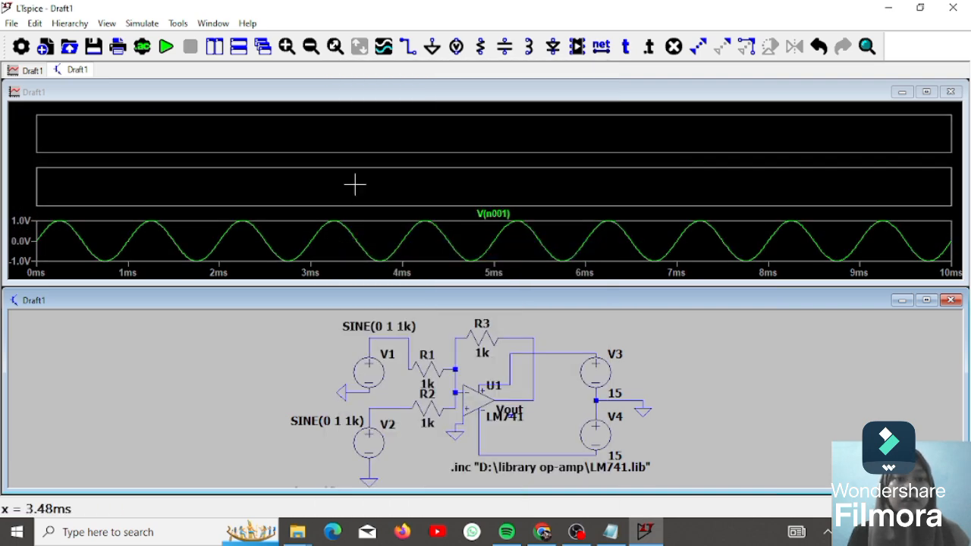
# Plot the voltage between V2 and R2 in the middle pane and the op-amp's output voltage in the uppermost pane.
pyautogui.click(355, 184)
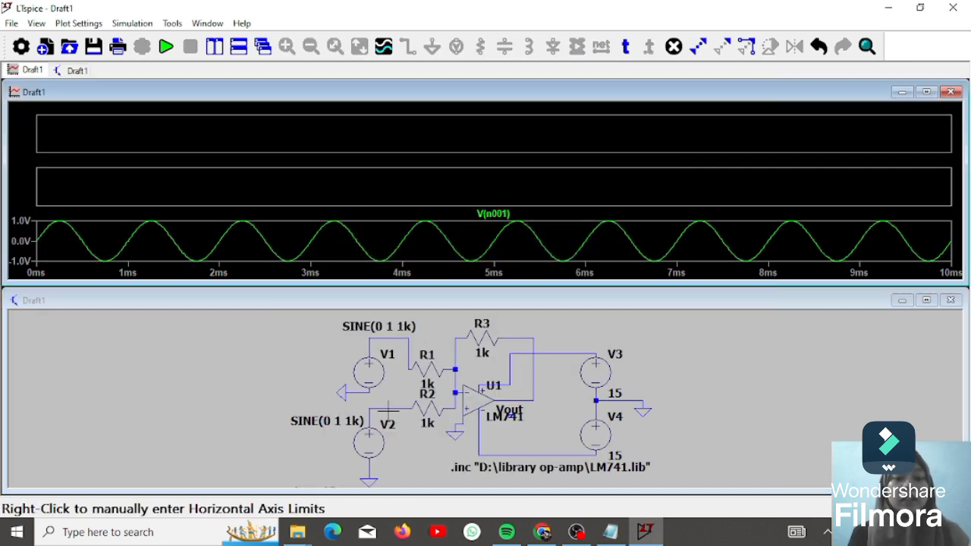
pyautogui.click(387, 406)
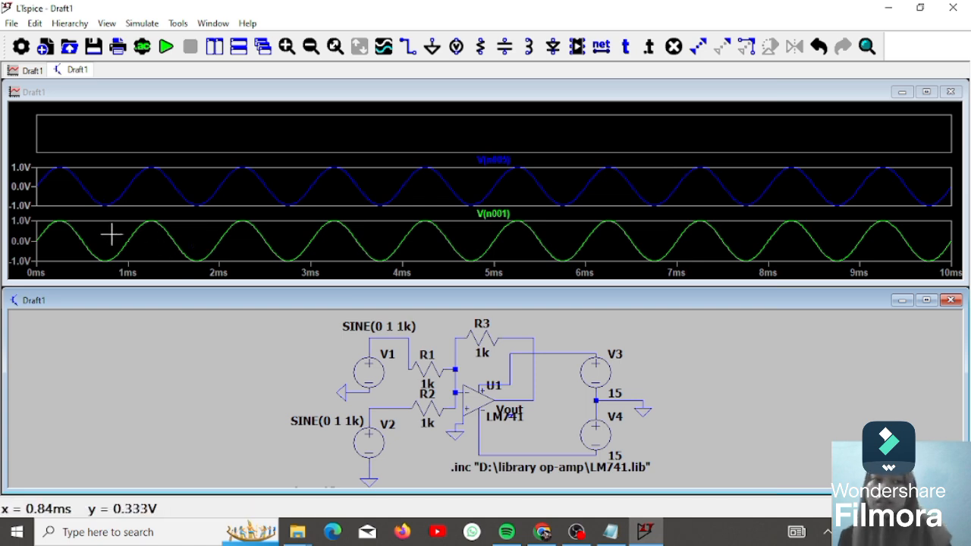
pyautogui.click(434, 140)
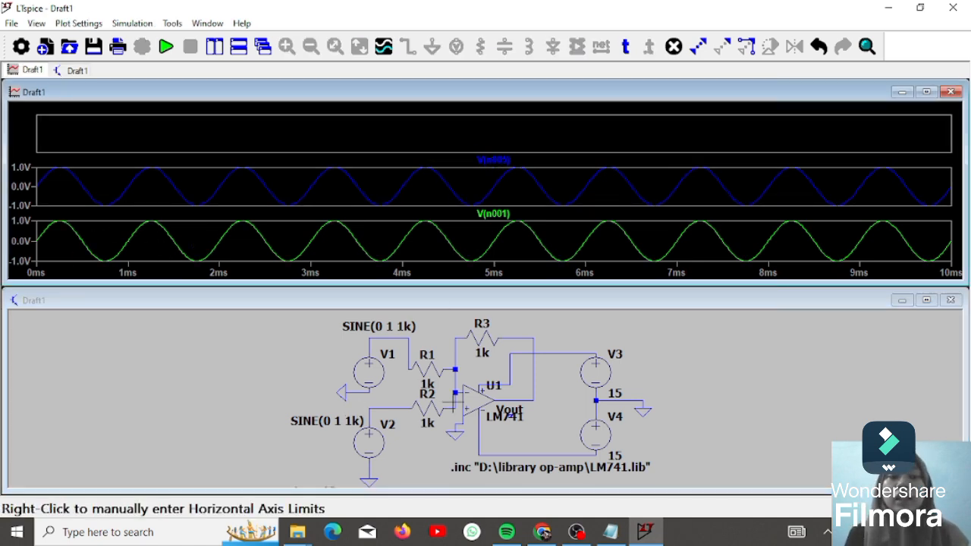
pyautogui.click(513, 399)
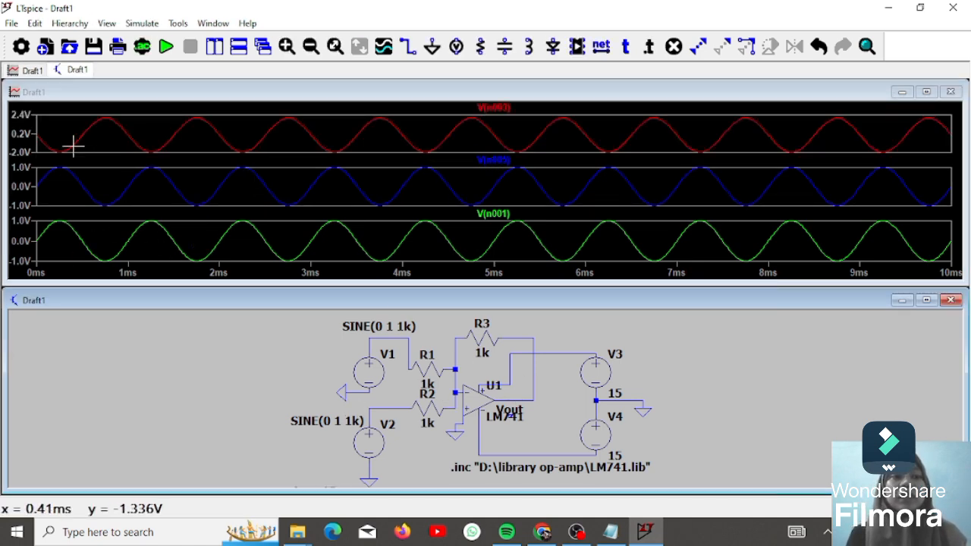
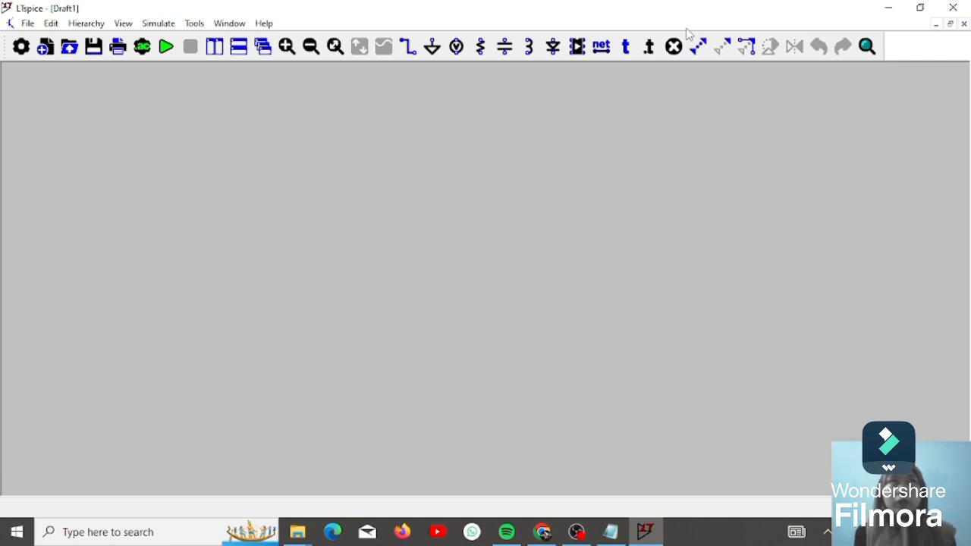
# Place an opamp2 component in the middle of the empty schematic.
pyautogui.click(577, 47)
pyautogui.click(554, 179)
pyautogui.write('opam')
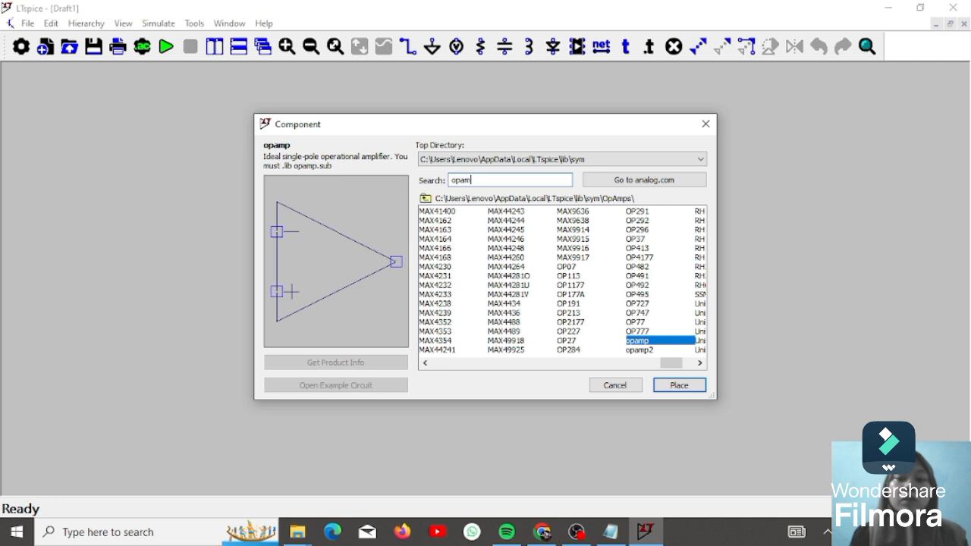
pyautogui.click(640, 350)
pyautogui.click(679, 386)
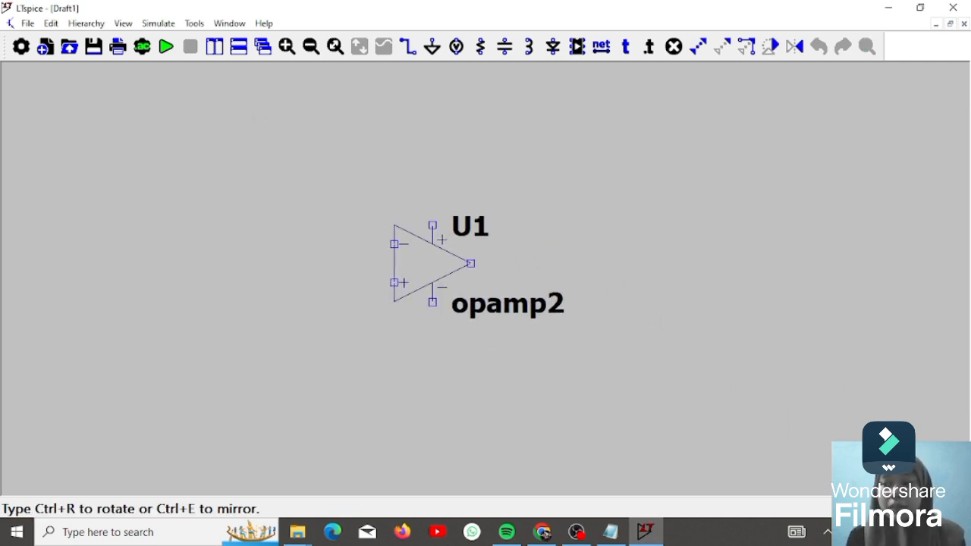
pyautogui.click(432, 263)
pyautogui.press('Escape')
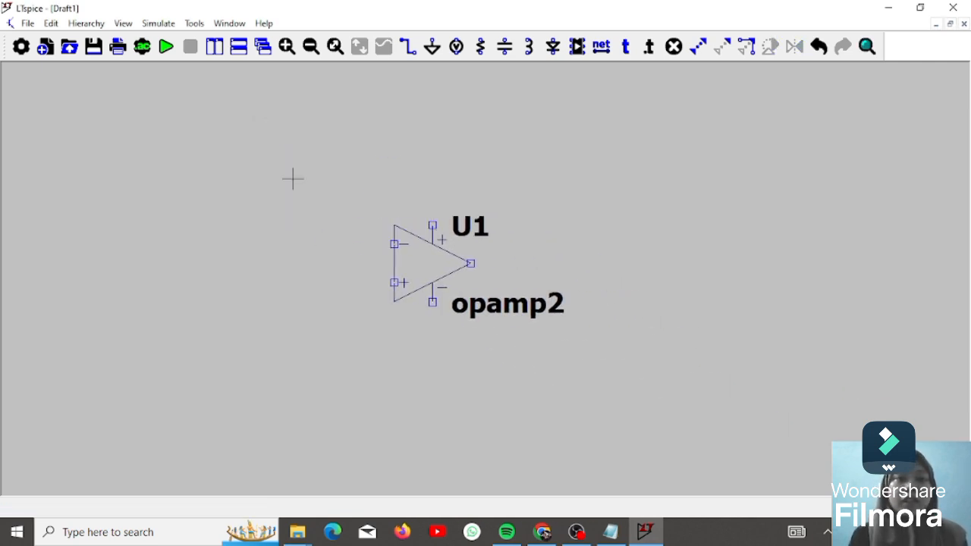
# Place voltage sources V1 and V2 one above the other left of the op-amp, and V3 and V4 likewise on its right.
pyautogui.click(456, 47)
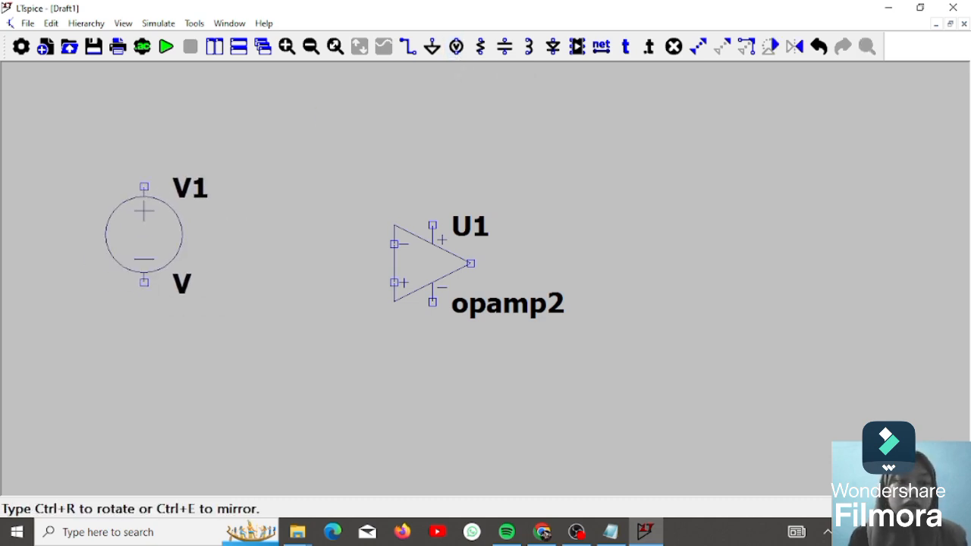
pyautogui.click(124, 234)
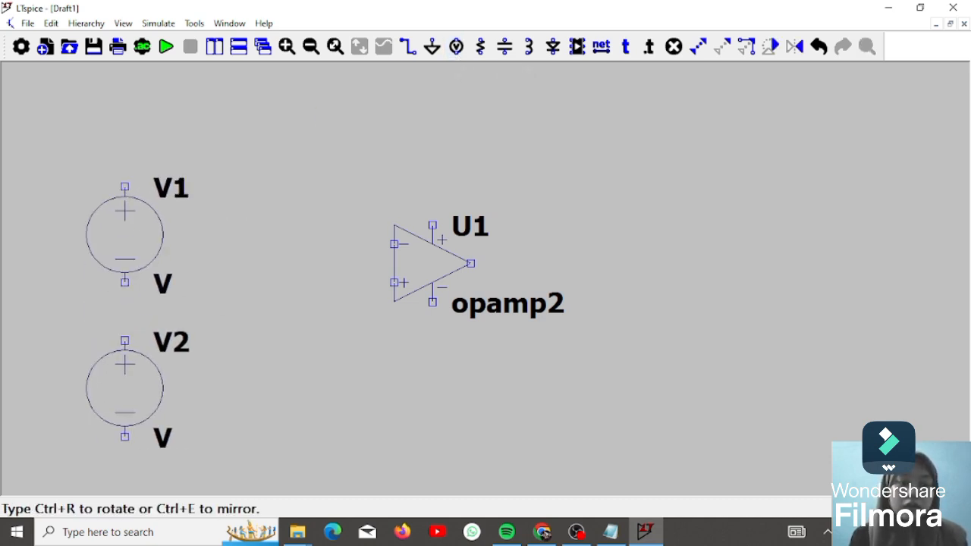
pyautogui.press('Escape')
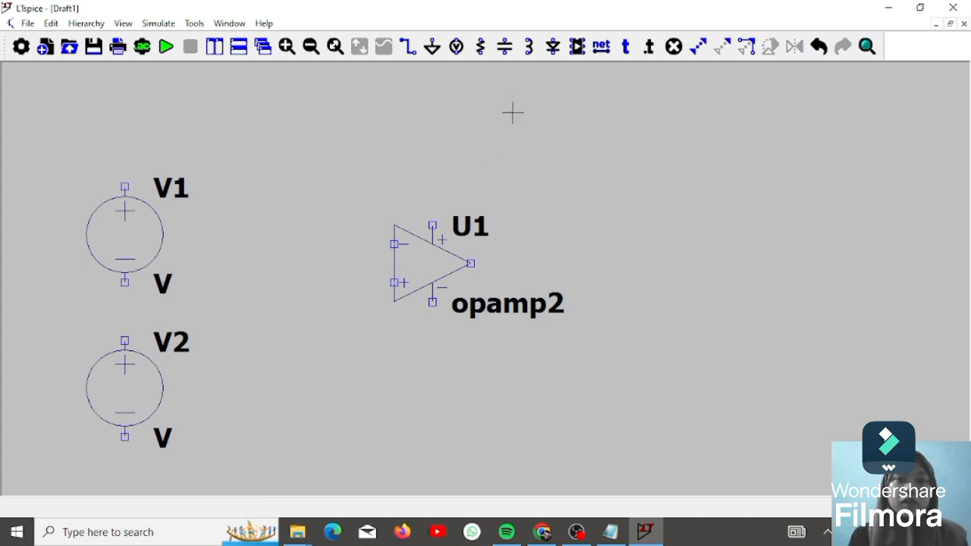
pyautogui.click(457, 50)
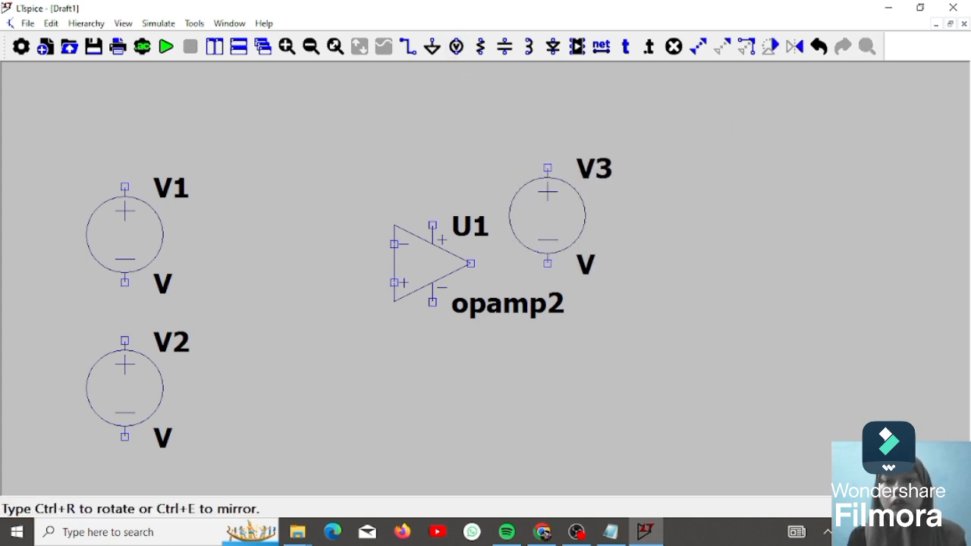
pyautogui.click(702, 197)
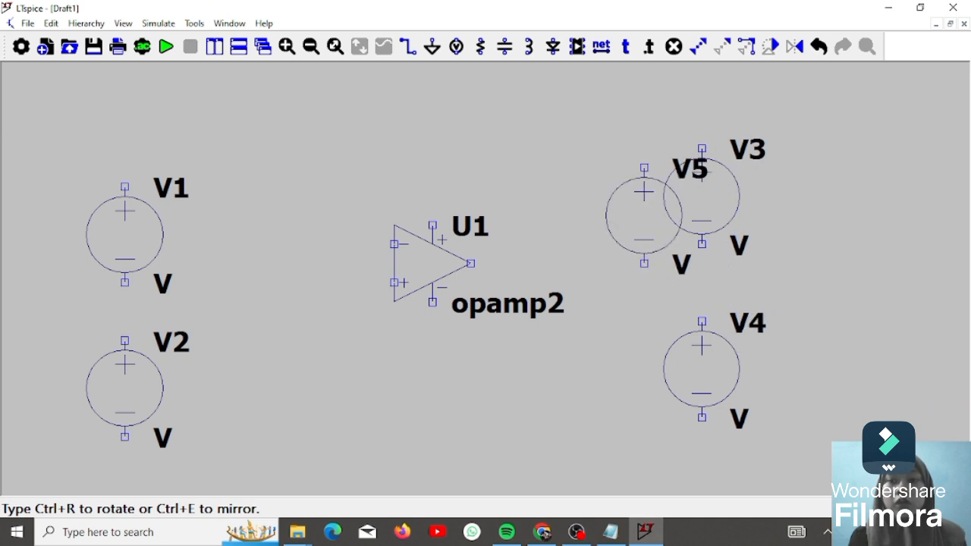
pyautogui.press('Escape')
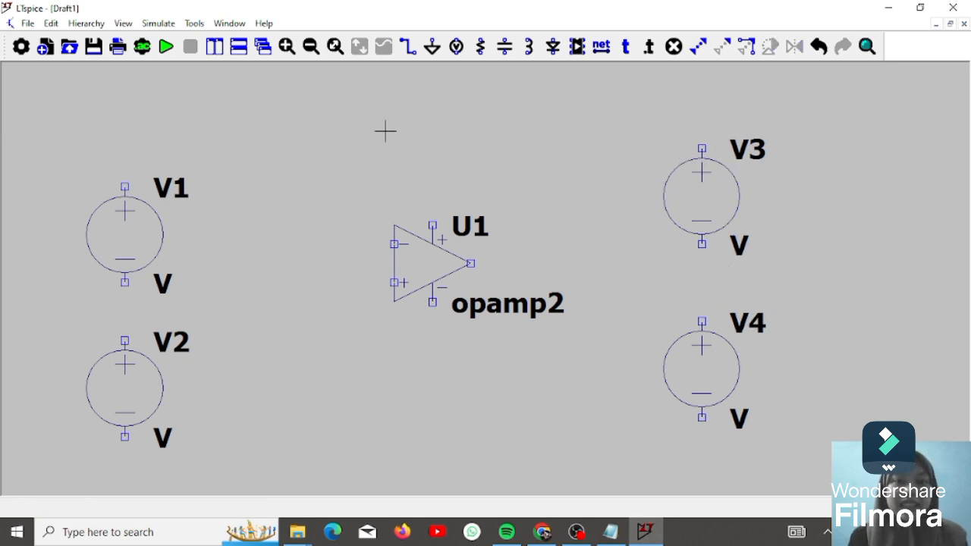
# Place horizontal resistors R1 and R2 between the left-hand sources and the op-amp, vertical R3 below it and horizontal R4 above it.
pyautogui.click(479, 47)
pyautogui.hotkey('ctrl', 'r')
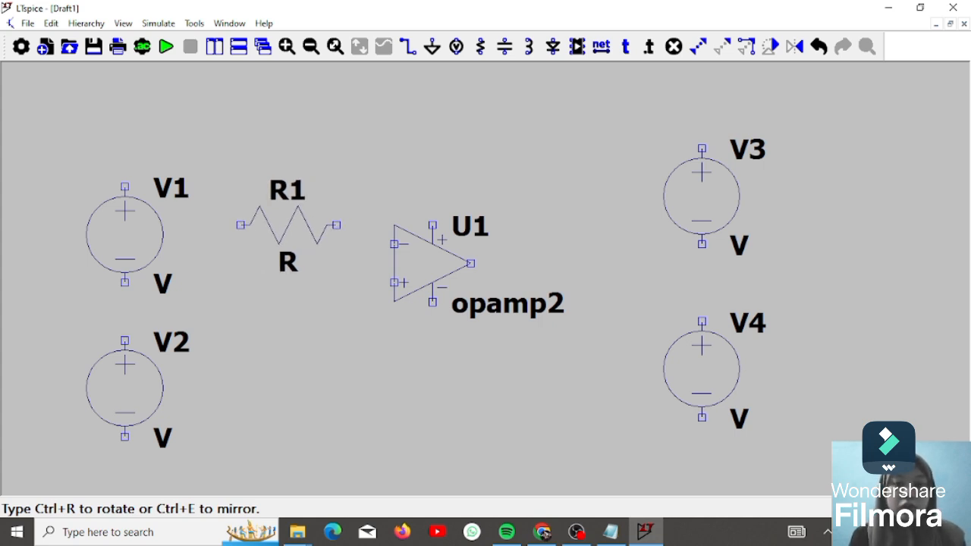
pyautogui.click(289, 225)
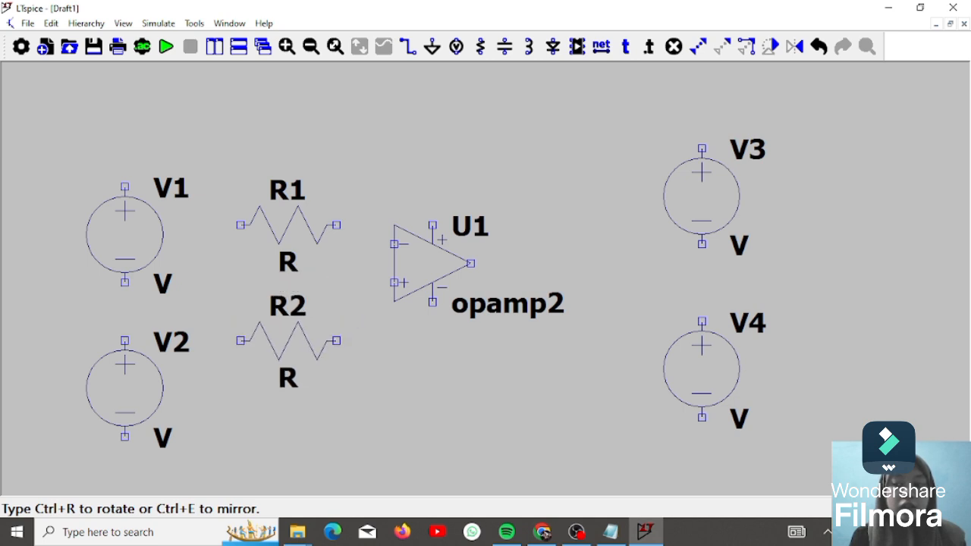
pyautogui.click(288, 340)
pyautogui.hotkey('ctrl', 'r')
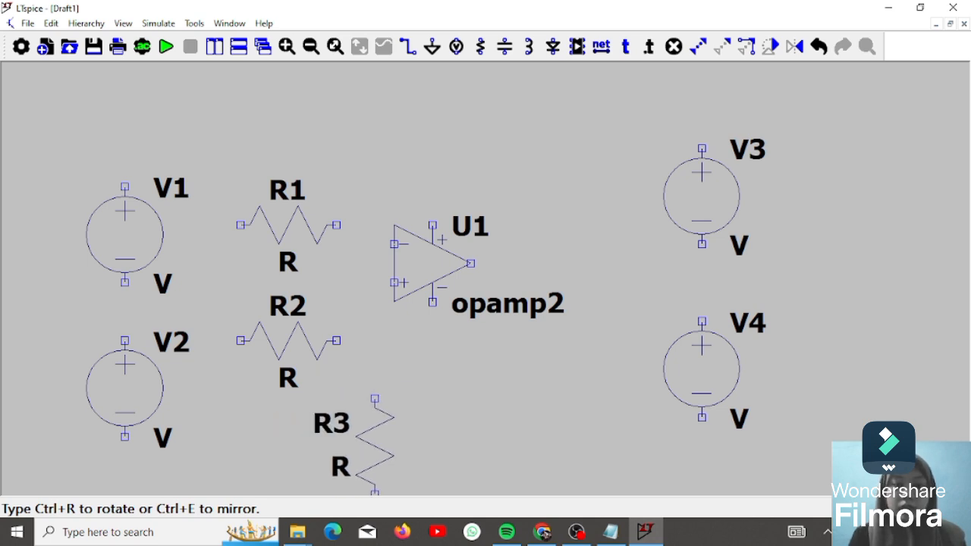
pyautogui.hotkey('ctrl', 'r')
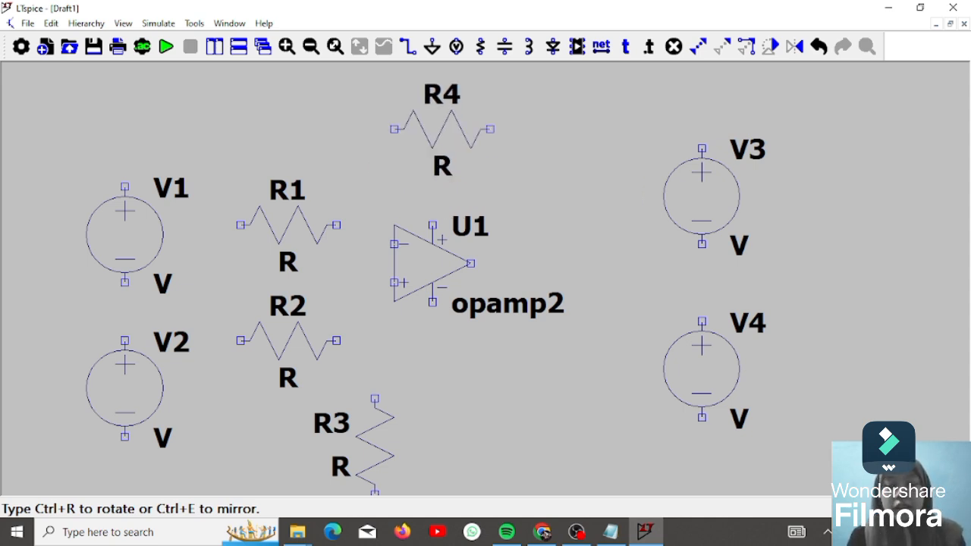
pyautogui.click(442, 133)
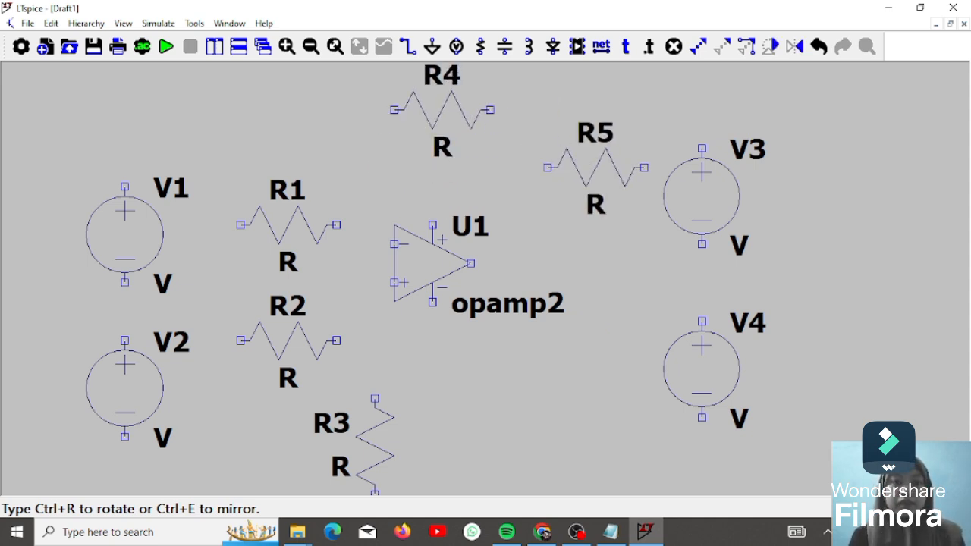
pyautogui.press('Escape')
# Wire the left end of R4 down to the op-amp's inverting input.
pyautogui.click(407, 46)
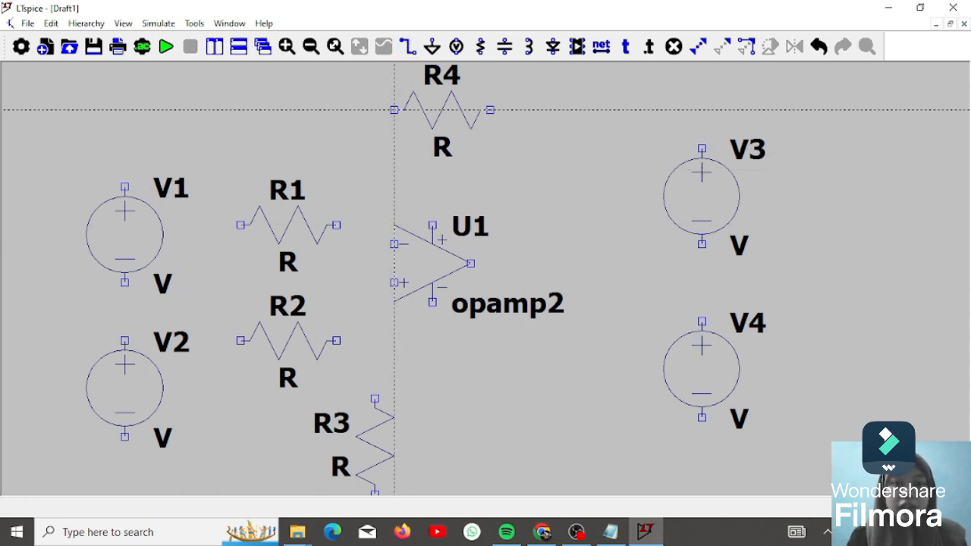
pyautogui.click(394, 110)
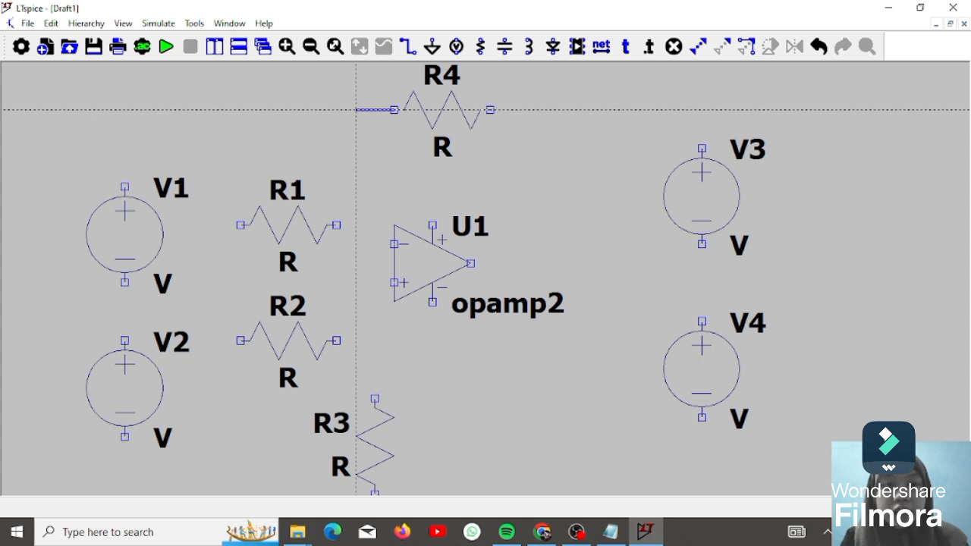
pyautogui.click(356, 110)
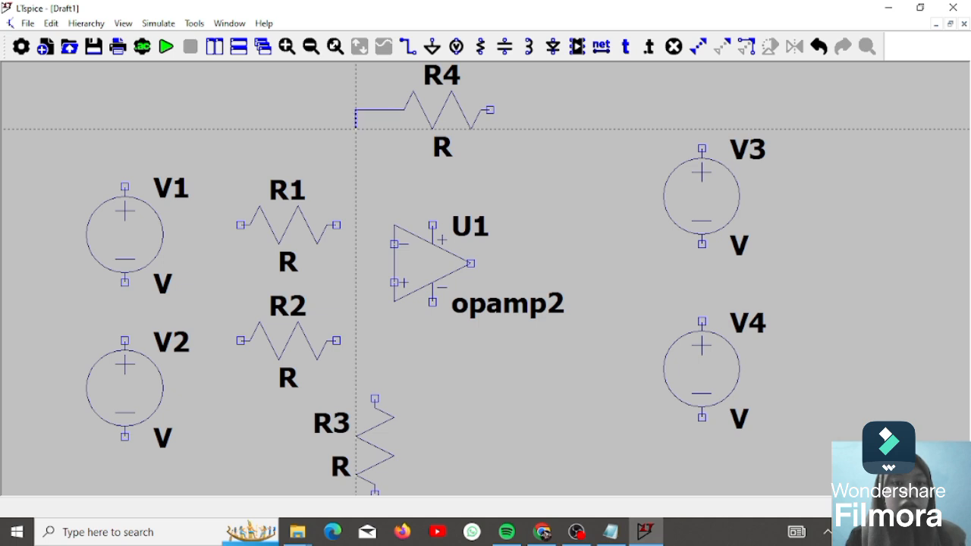
pyautogui.click(356, 244)
pyautogui.click(394, 244)
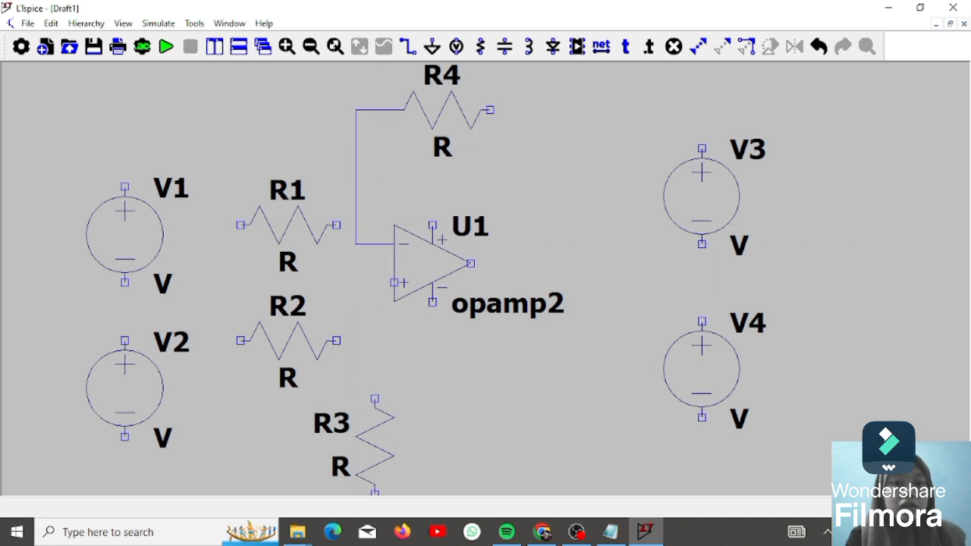
# Wire R1's right end to the inverting-input node and V1's positive terminal to R1's left end.
pyautogui.click(337, 225)
pyautogui.click(337, 244)
pyautogui.click(356, 245)
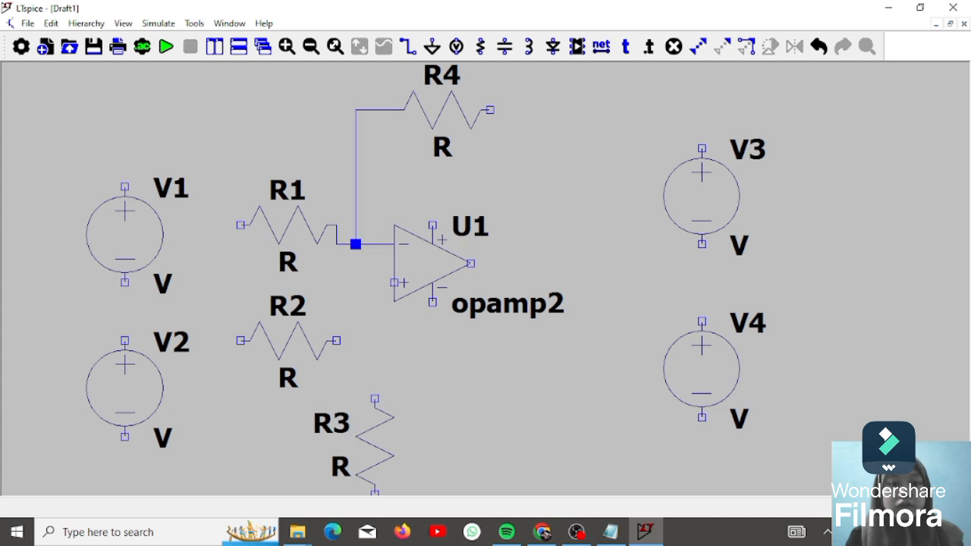
pyautogui.click(125, 186)
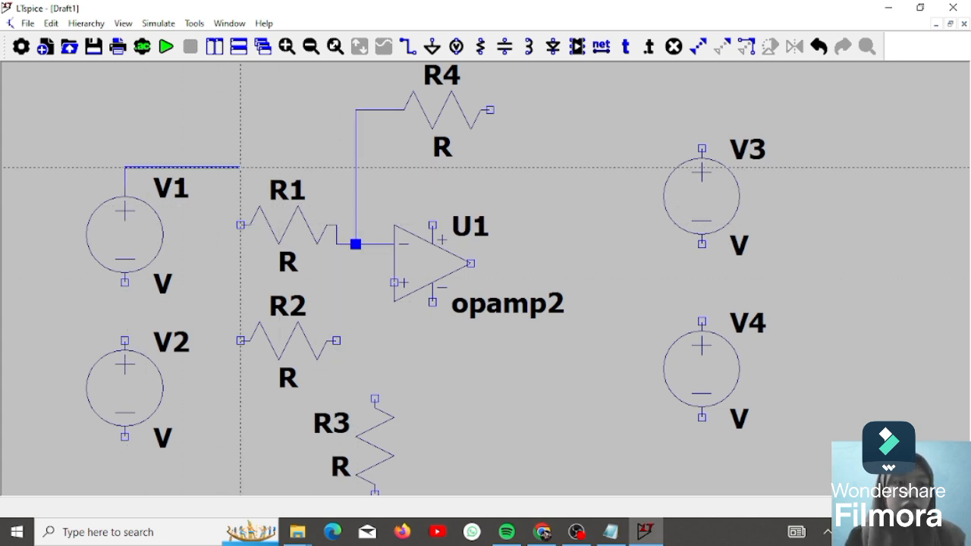
pyautogui.click(241, 224)
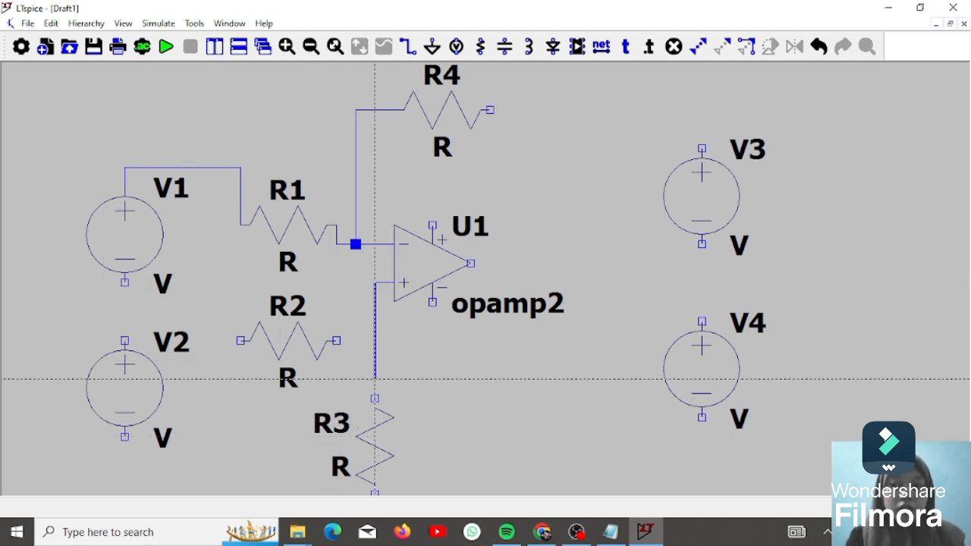
# Wire the op-amp's non-inverting input to the right end of R2.
pyautogui.click(356, 282)
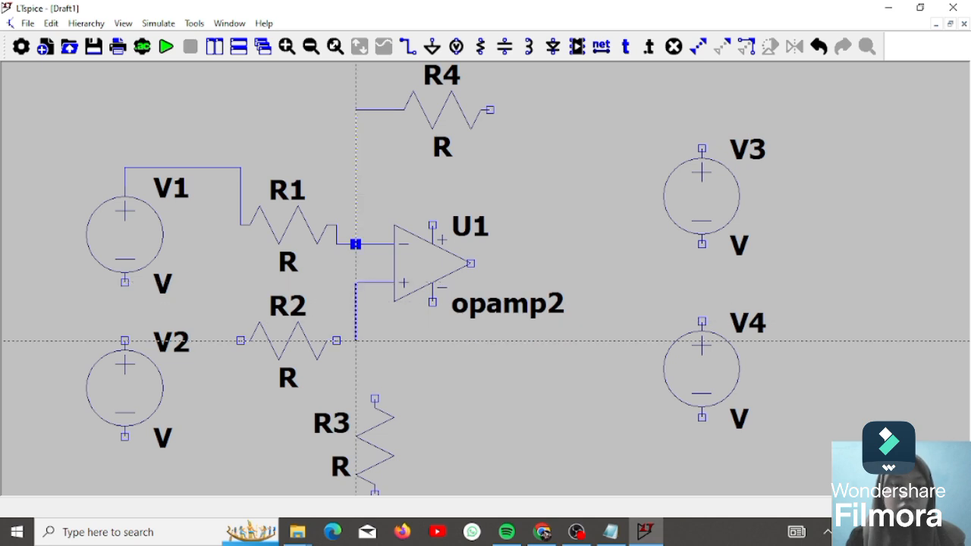
pyautogui.click(335, 340)
pyautogui.press('Escape')
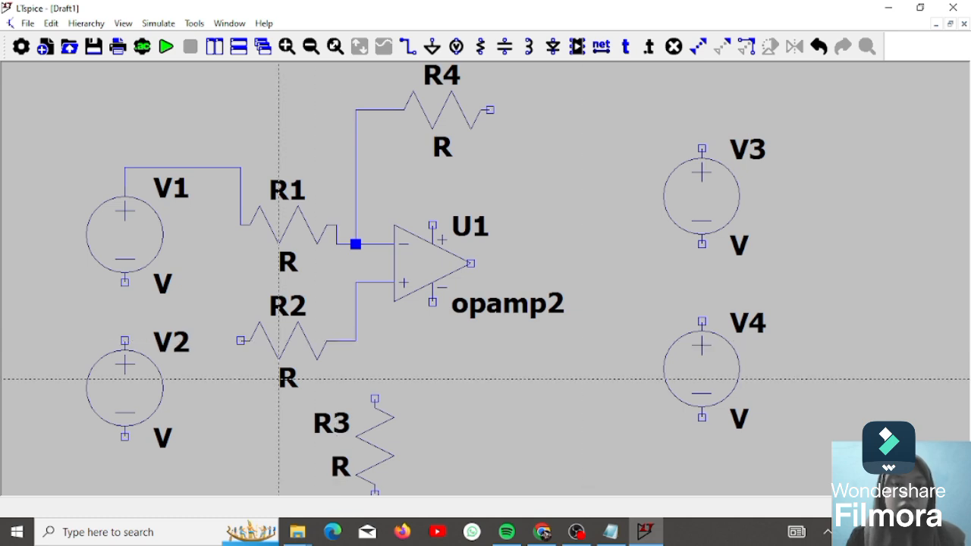
# Move R3 slightly left, directly under the non-inverting input's vertical wire, and wire its upper end to the R2 node.
pyautogui.click(722, 47)
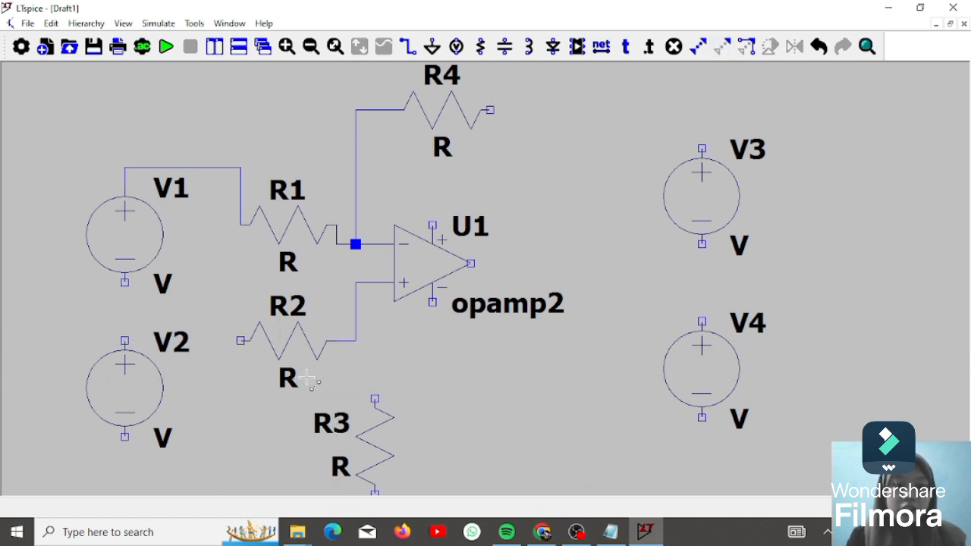
pyautogui.moveTo(306, 377); pyautogui.dragTo(472, 509)
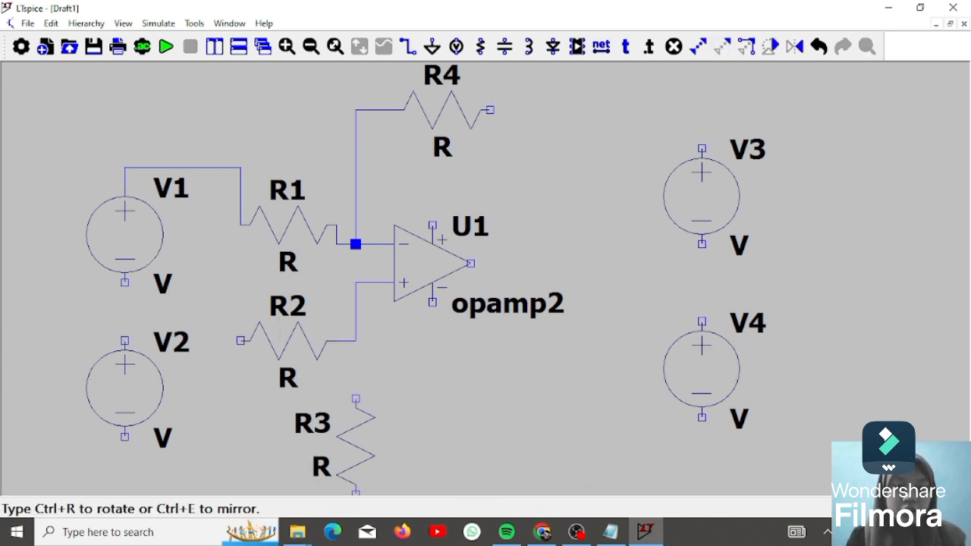
pyautogui.click(373, 441)
pyautogui.press('Escape')
pyautogui.click(408, 46)
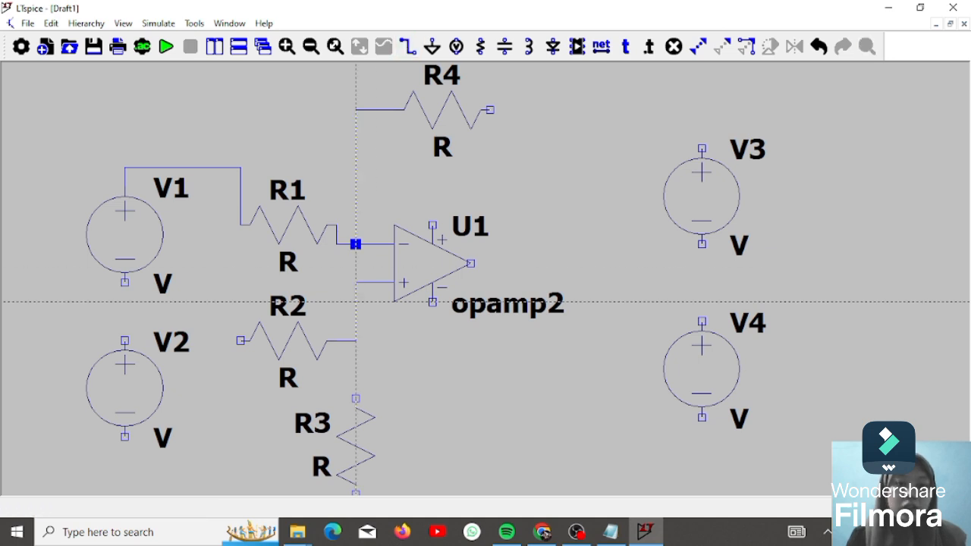
pyautogui.click(336, 341)
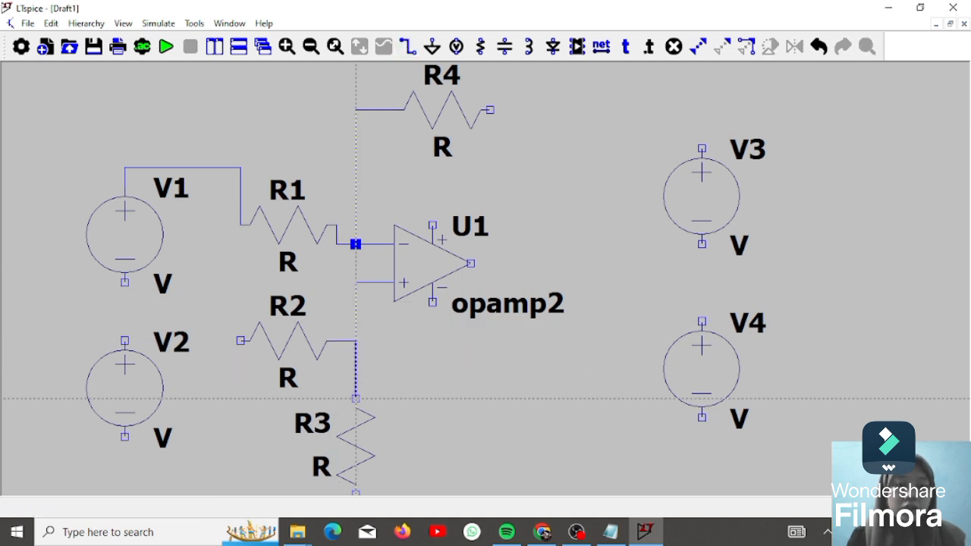
pyautogui.click(356, 398)
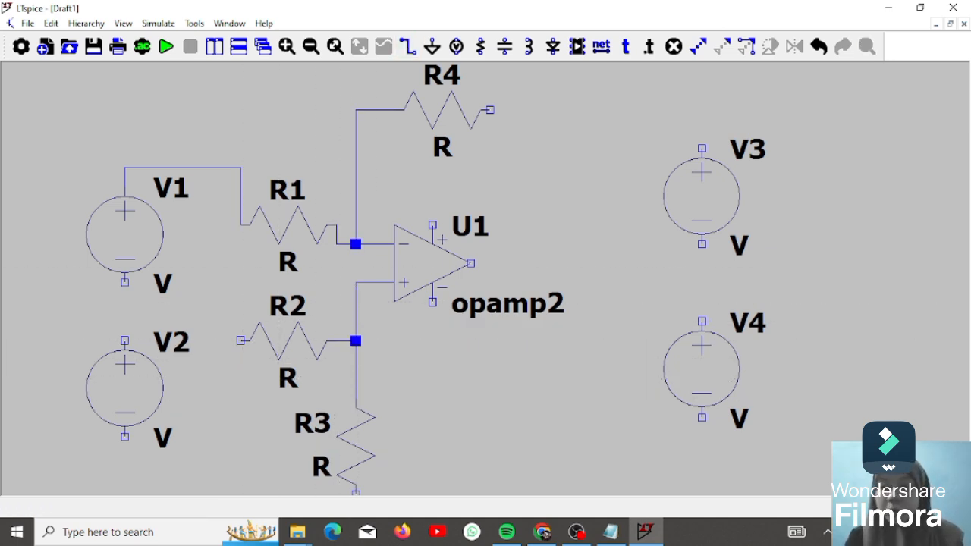
# Wire the left end of R2 to V2's positive terminal.
pyautogui.click(240, 341)
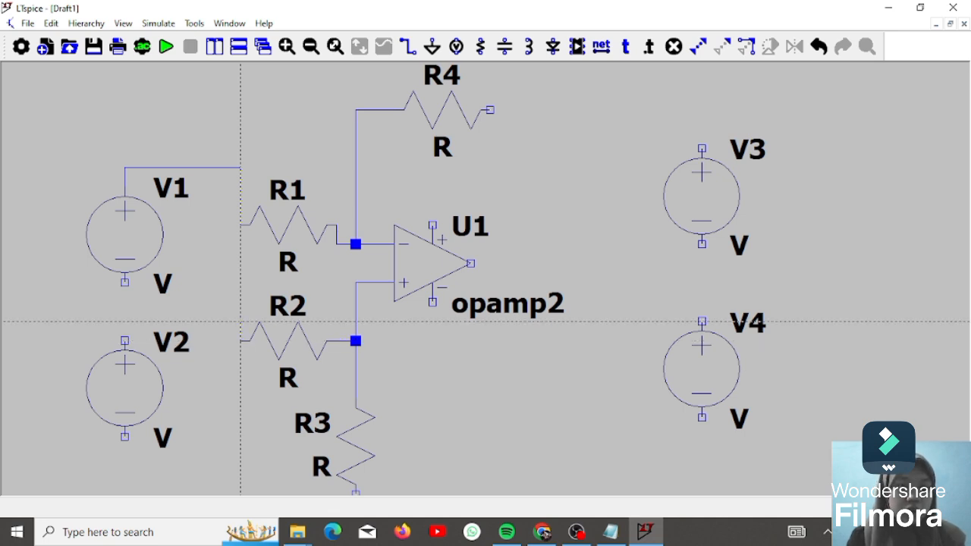
pyautogui.click(240, 322)
pyautogui.click(124, 341)
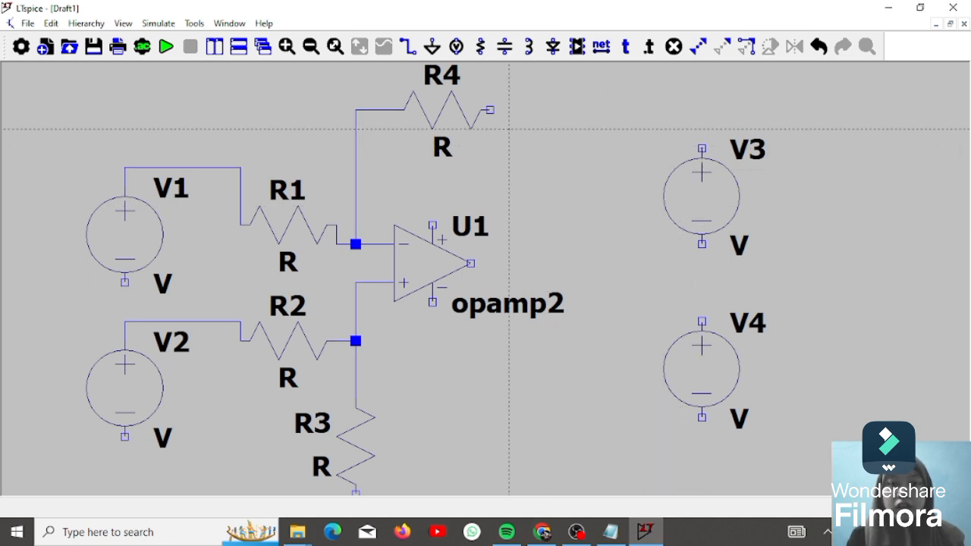
# Wire the right end of R4 to the op-amp's output to close the feedback loop.
pyautogui.click(490, 110)
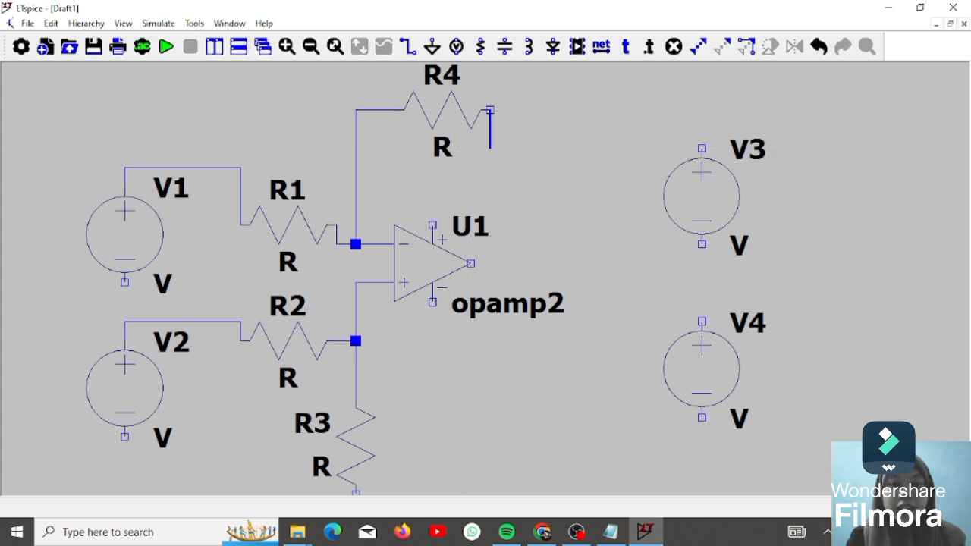
pyautogui.click(548, 264)
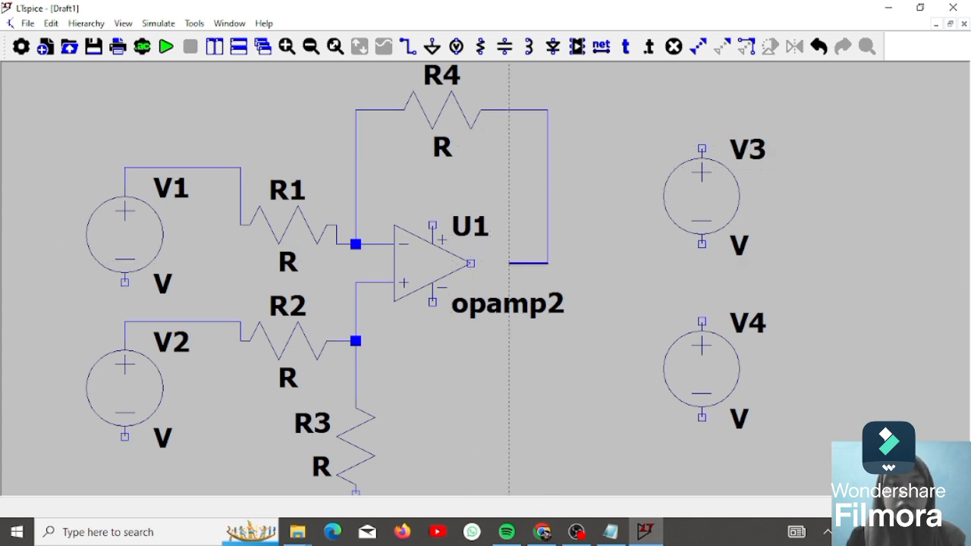
pyautogui.click(470, 263)
pyautogui.press('Escape')
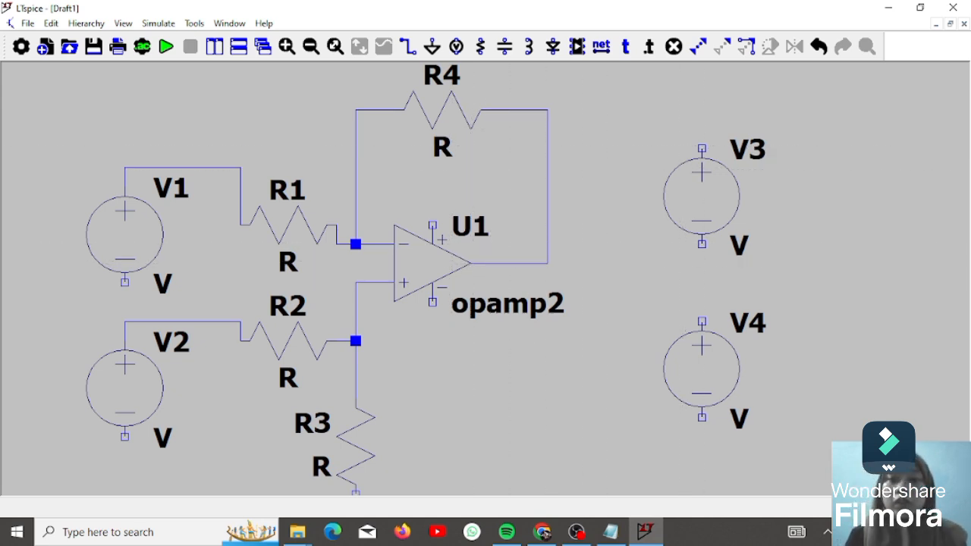
pyautogui.click(702, 129)
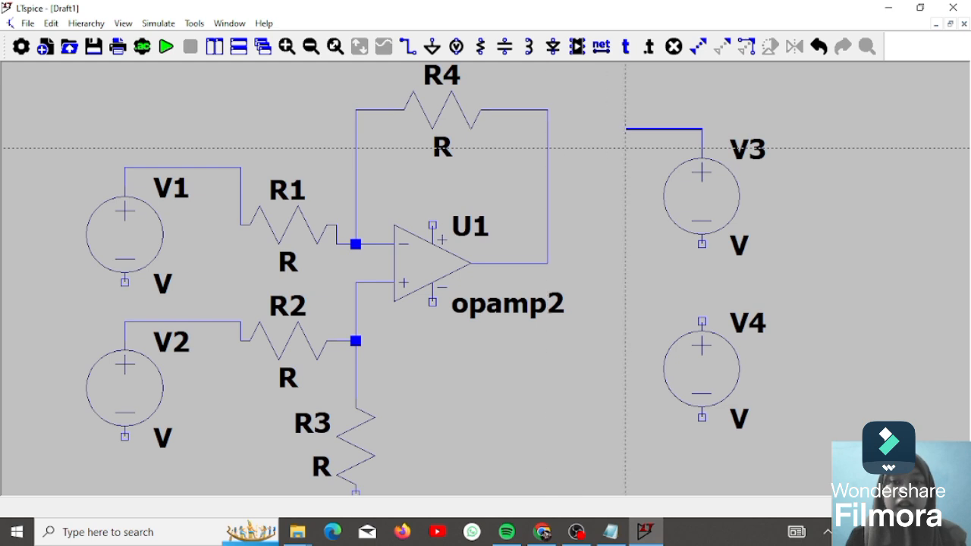
pyautogui.press('Escape')
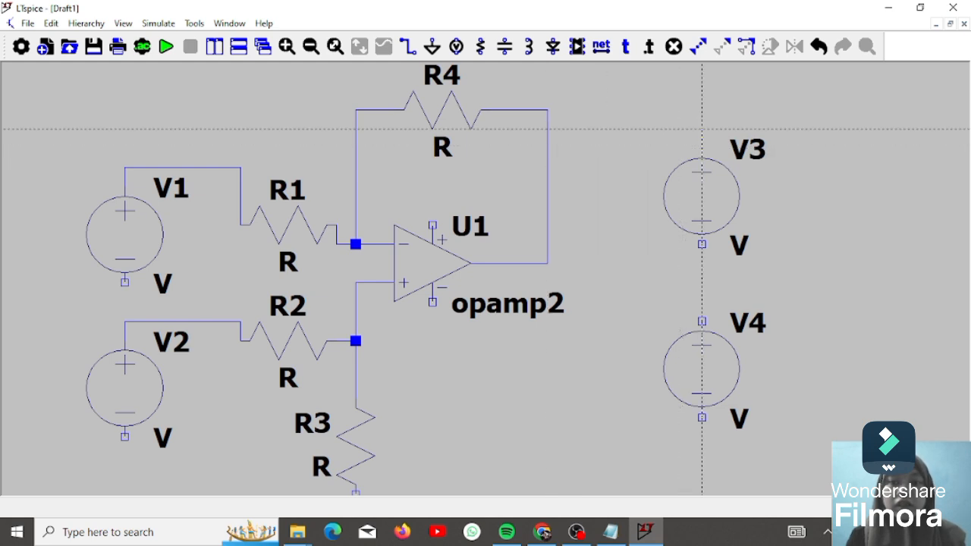
pyautogui.press('F9')
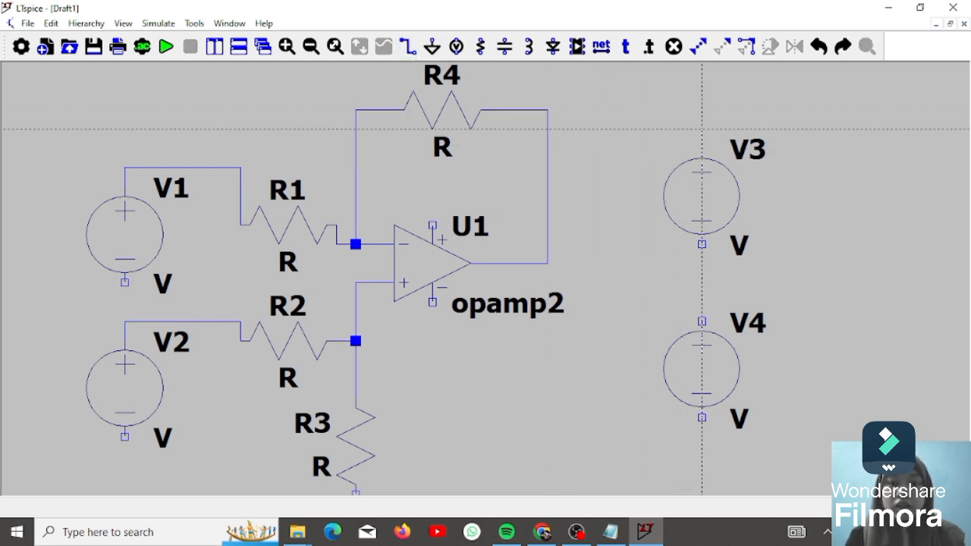
# Wire V3's positive terminal to the op-amp's positive supply pin.
pyautogui.click(408, 46)
pyautogui.click(701, 148)
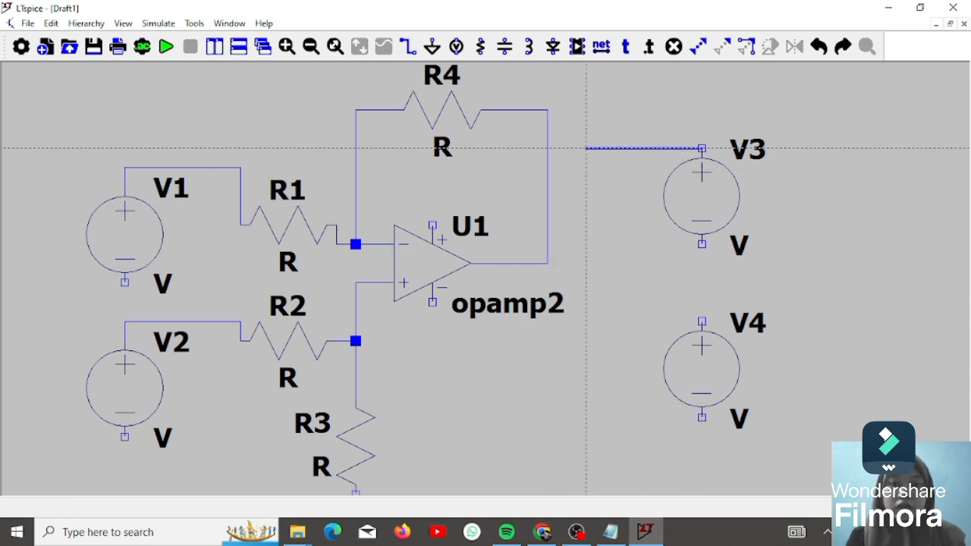
pyautogui.click(586, 148)
pyautogui.press('Escape')
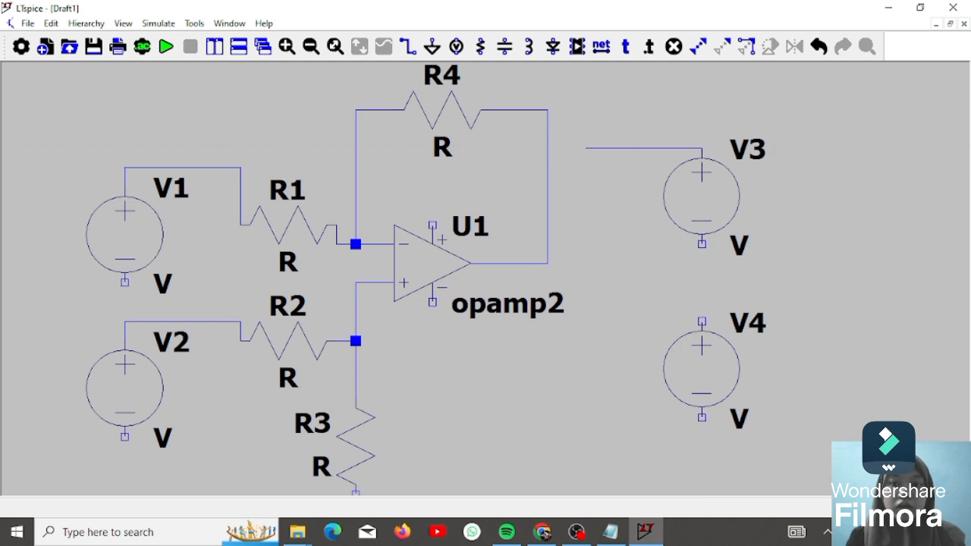
pyautogui.click(585, 147)
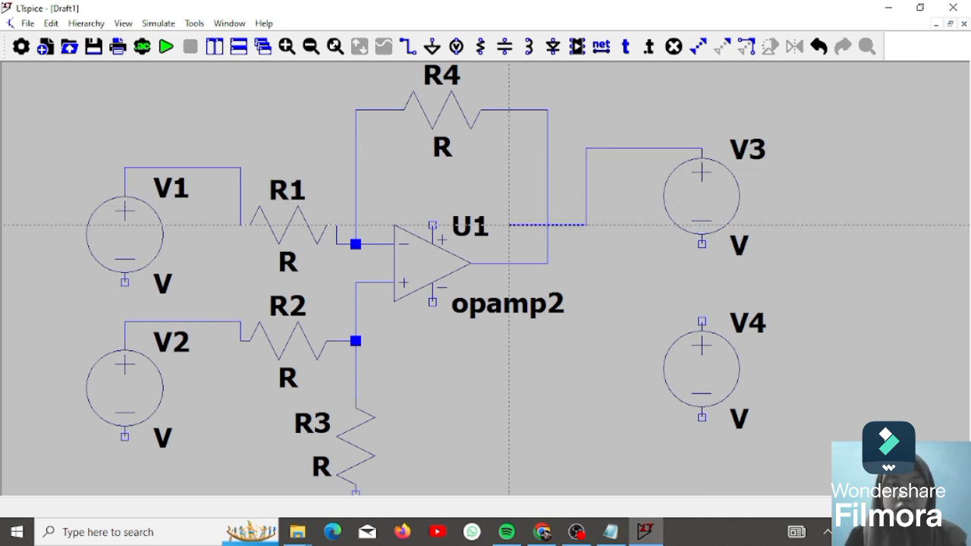
pyautogui.click(434, 224)
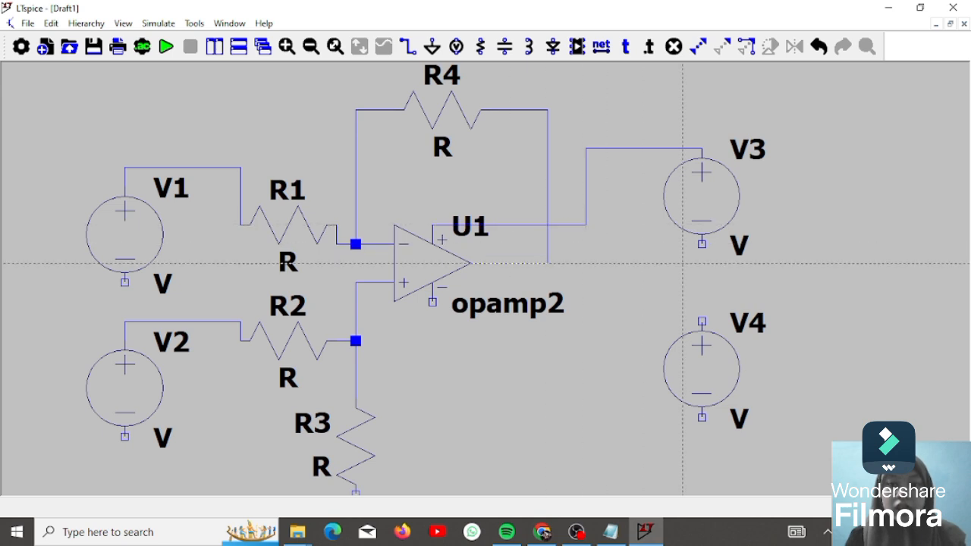
# Wire V3's negative terminal to V4's positive terminal, and V4's negative terminal to the op-amp's negative supply pin.
pyautogui.click(702, 321)
pyautogui.click(701, 244)
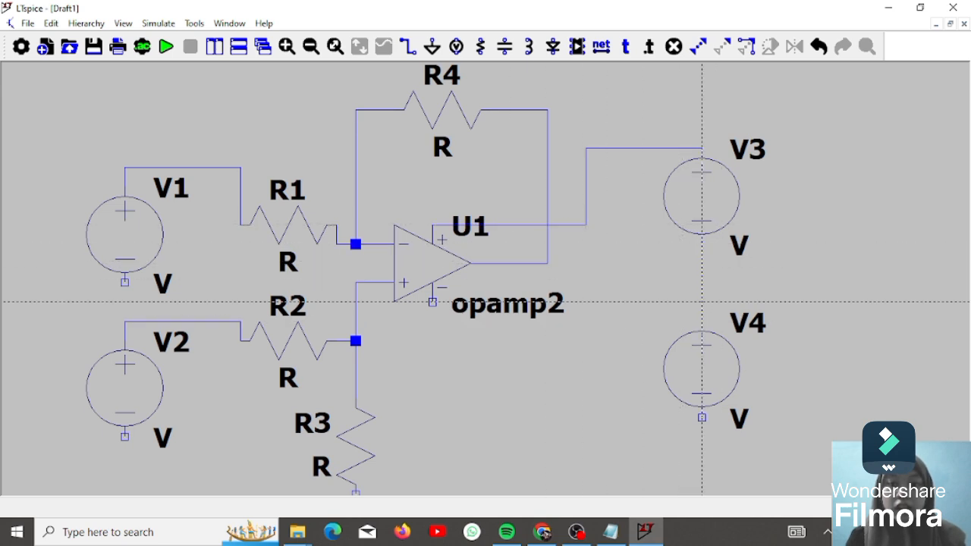
pyautogui.click(702, 418)
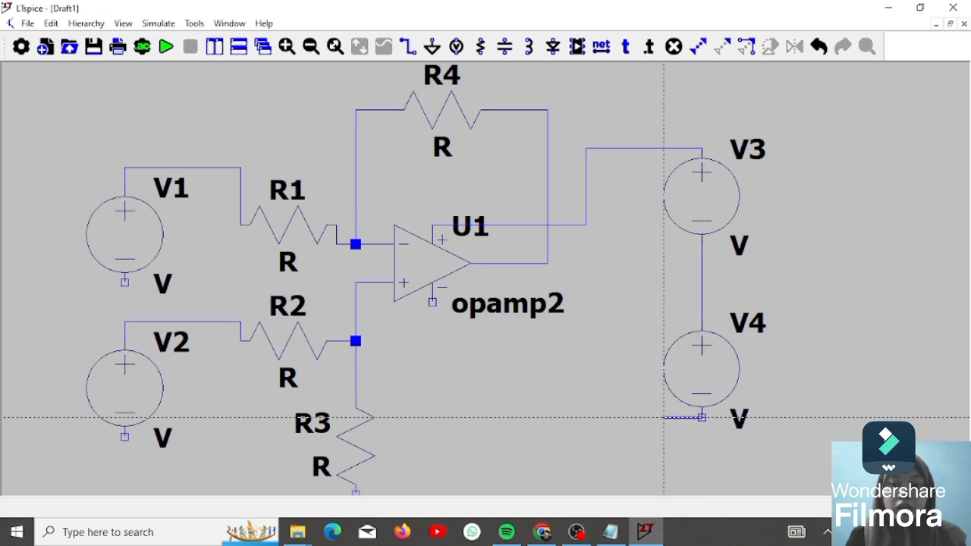
pyautogui.click(587, 417)
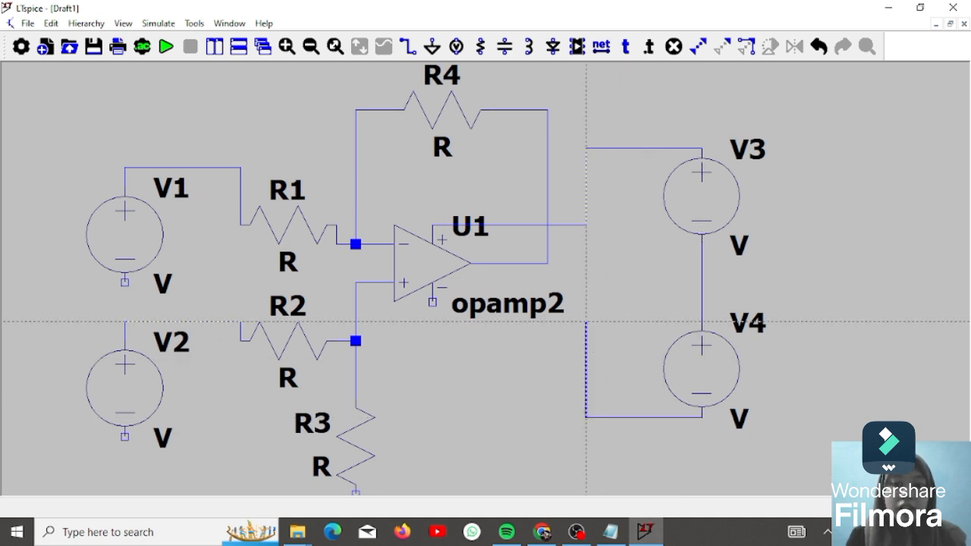
pyautogui.click(587, 302)
pyautogui.click(432, 302)
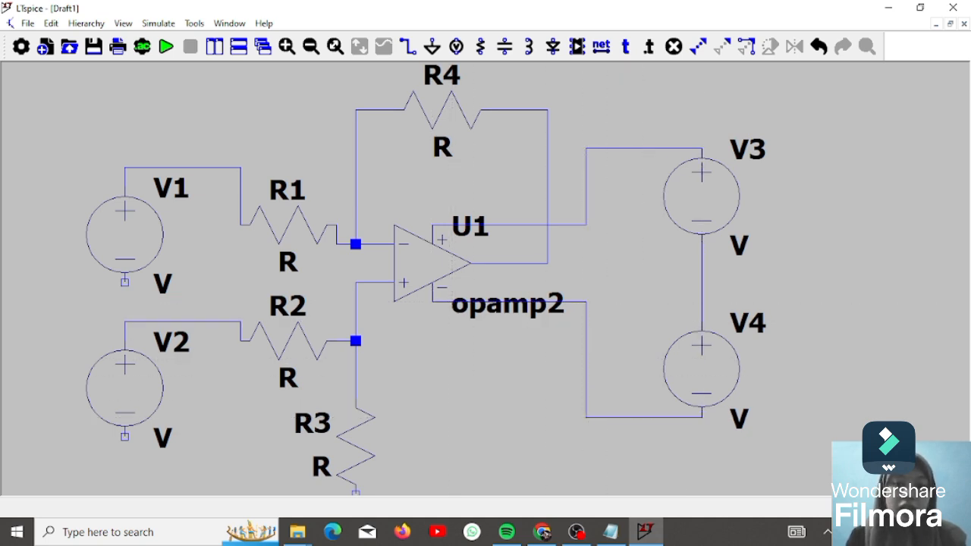
# Place ground symbols beside V1's negative terminal, below V2, below R3, and beside the node between V3 and V4.
pyautogui.press('Escape')
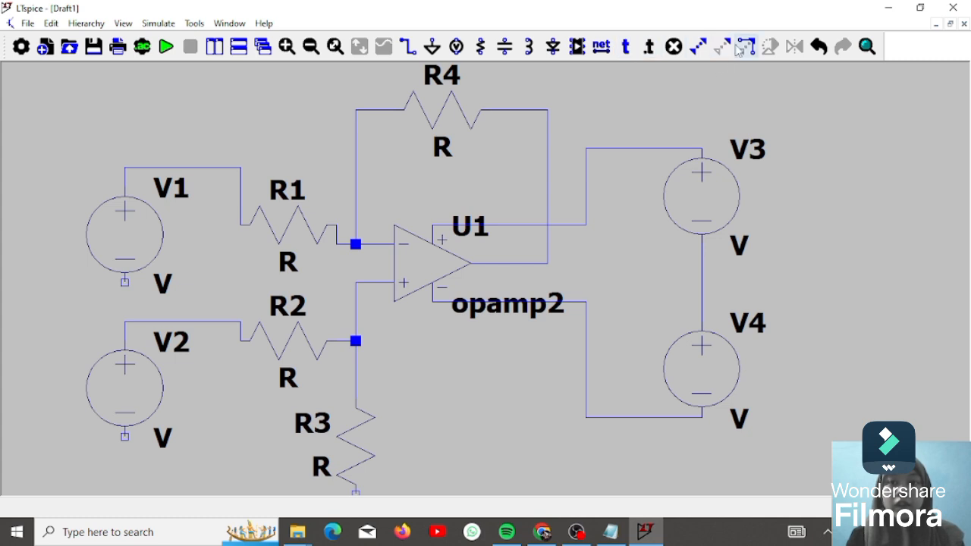
pyautogui.click(439, 47)
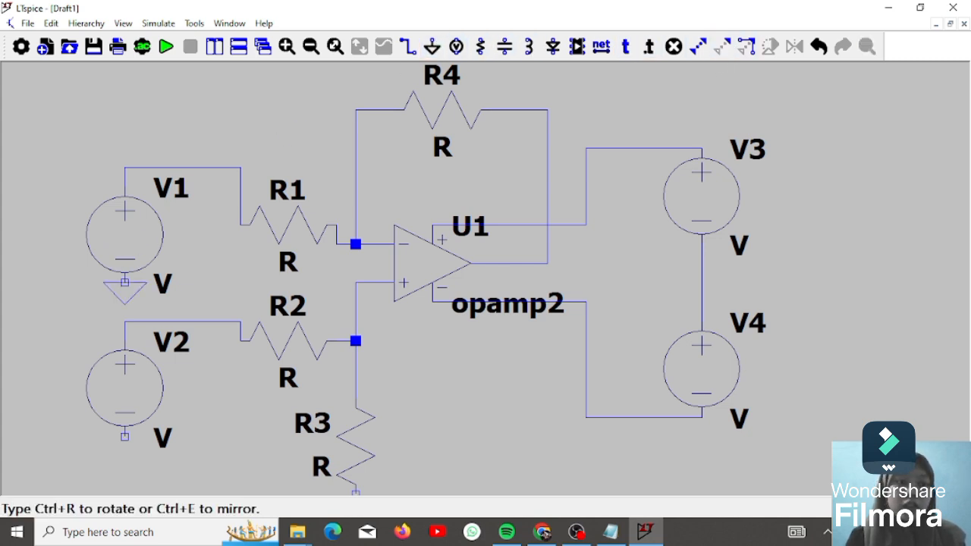
pyautogui.click(86, 282)
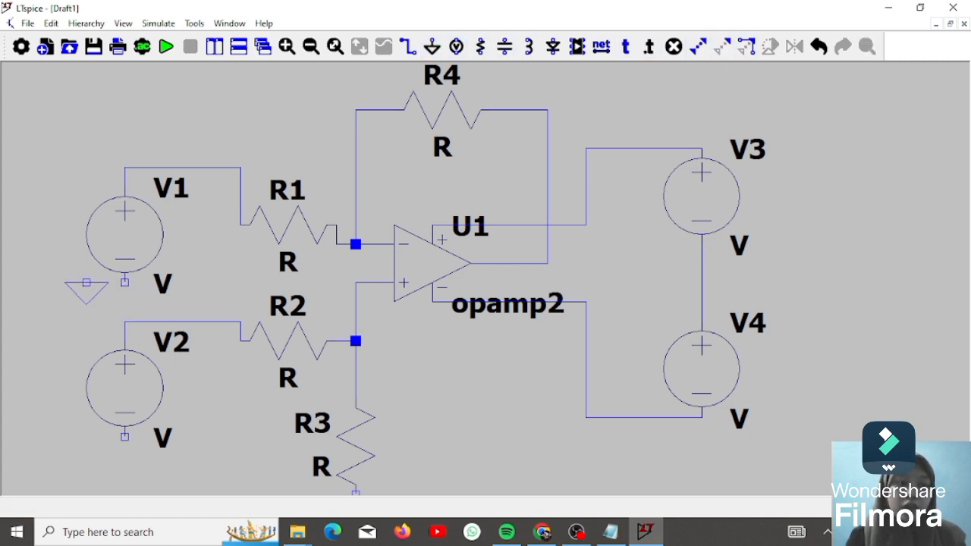
pyautogui.click(124, 455)
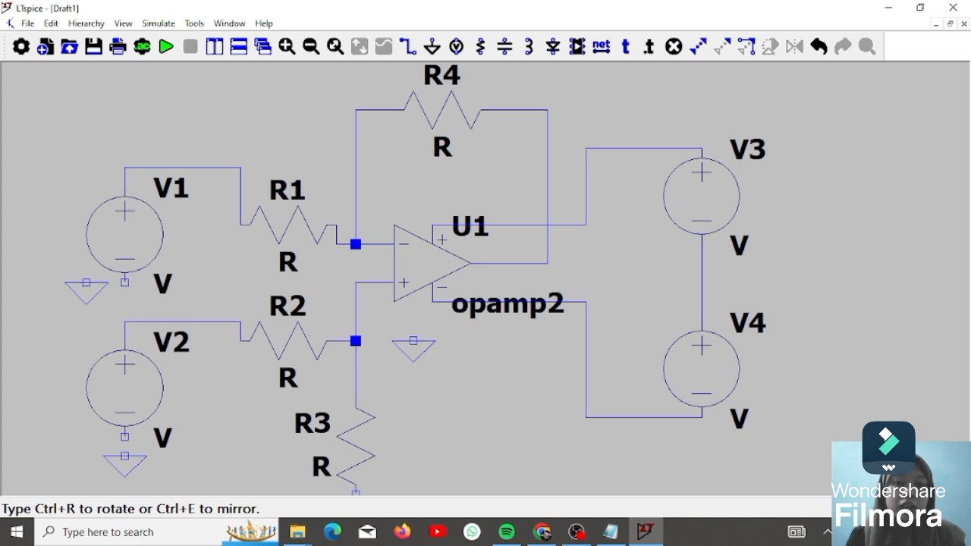
pyautogui.scroll(-4, 408, 425)
pyautogui.click(356, 417)
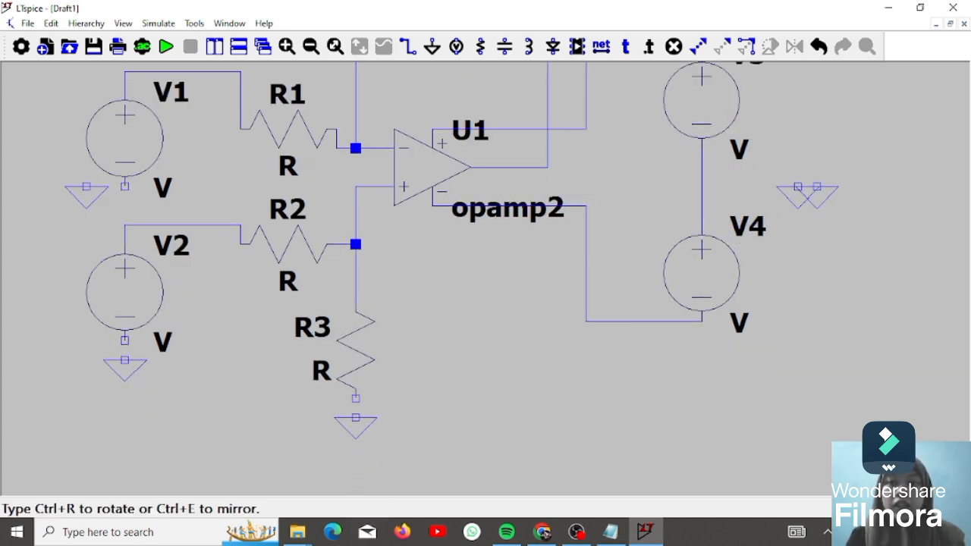
pyautogui.click(817, 186)
pyautogui.press('Escape')
pyautogui.moveTo(775, 195); pyautogui.dragTo(759, 269)
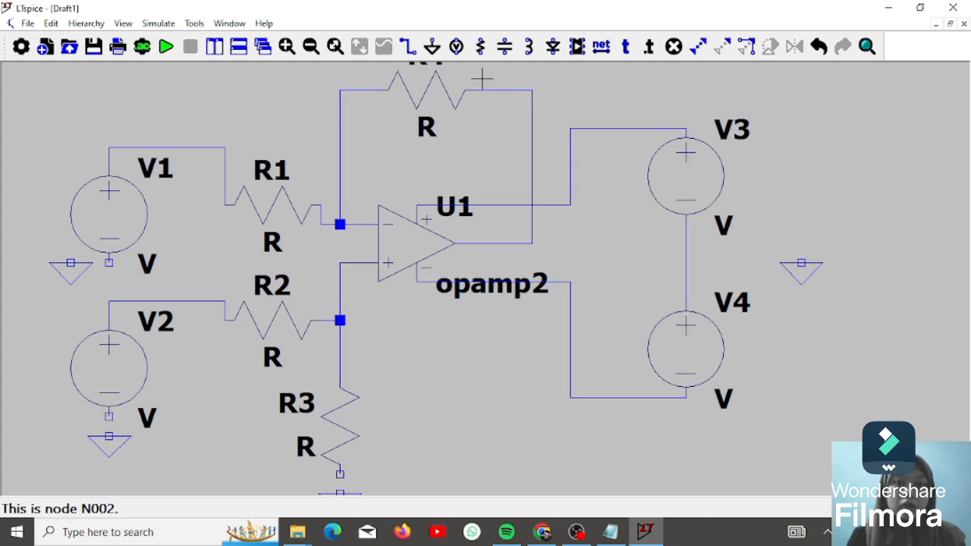
# Wire the negative terminals of V1 and V2 and the lower end of R3 to their ground symbols.
pyautogui.click(408, 47)
pyautogui.click(70, 262)
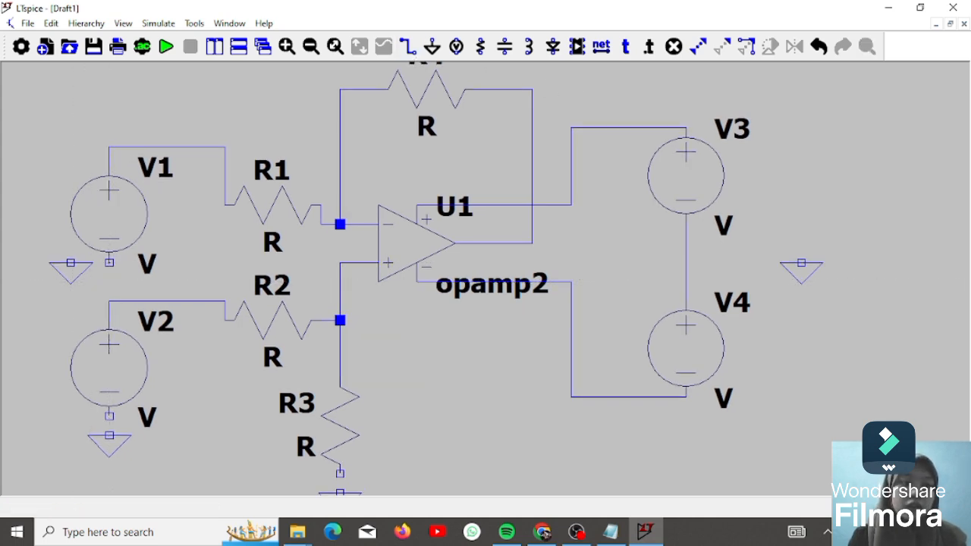
pyautogui.click(109, 263)
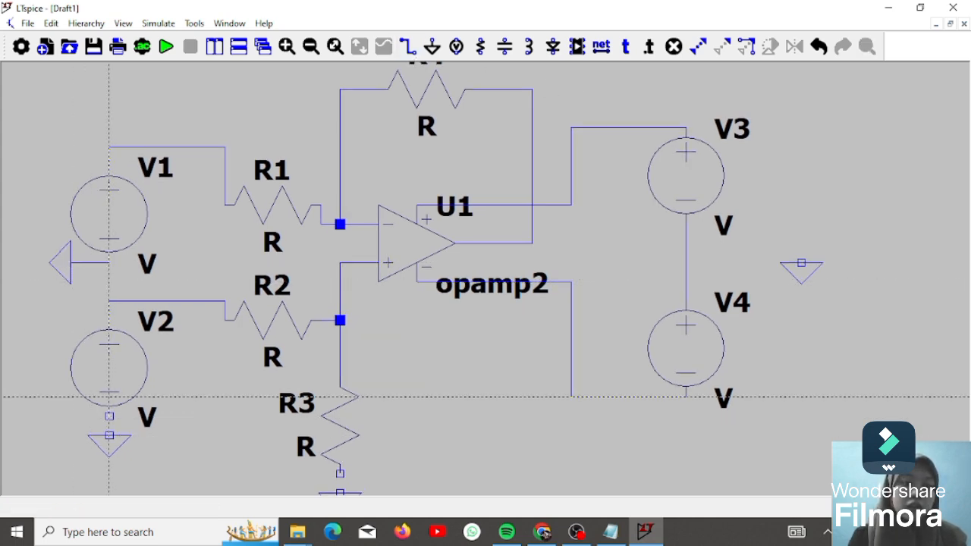
pyautogui.click(110, 433)
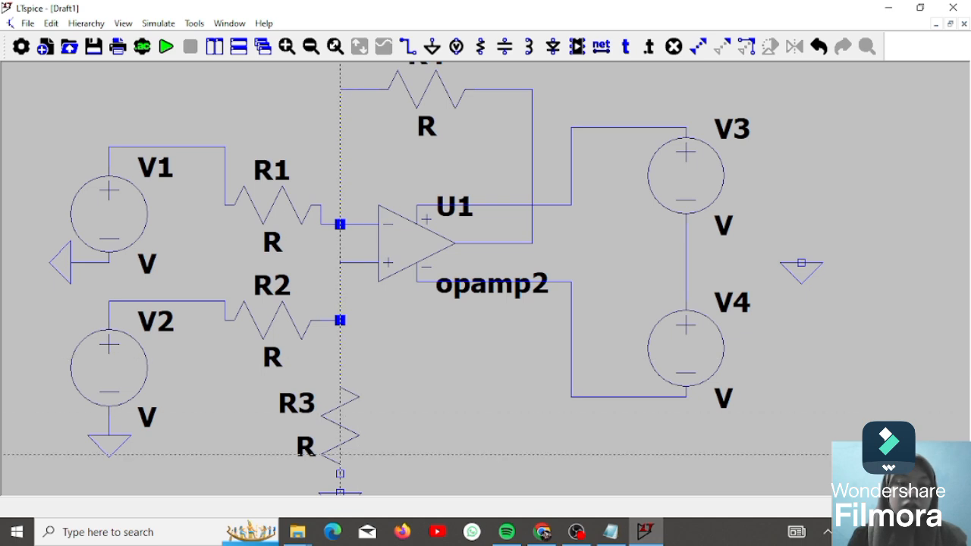
pyautogui.click(340, 473)
pyautogui.click(340, 349)
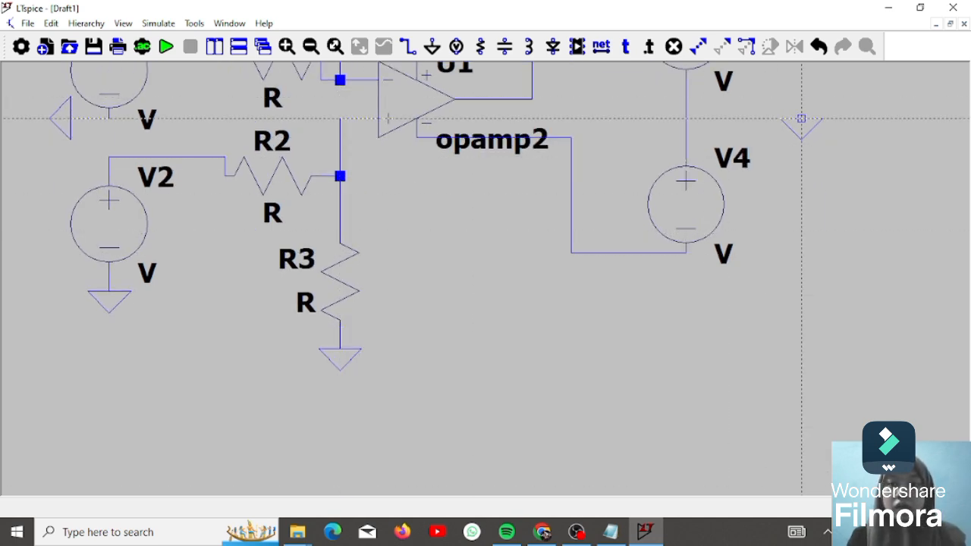
# Wire the remaining ground symbol to the node between V3 and V4.
pyautogui.click(801, 118)
pyautogui.click(685, 119)
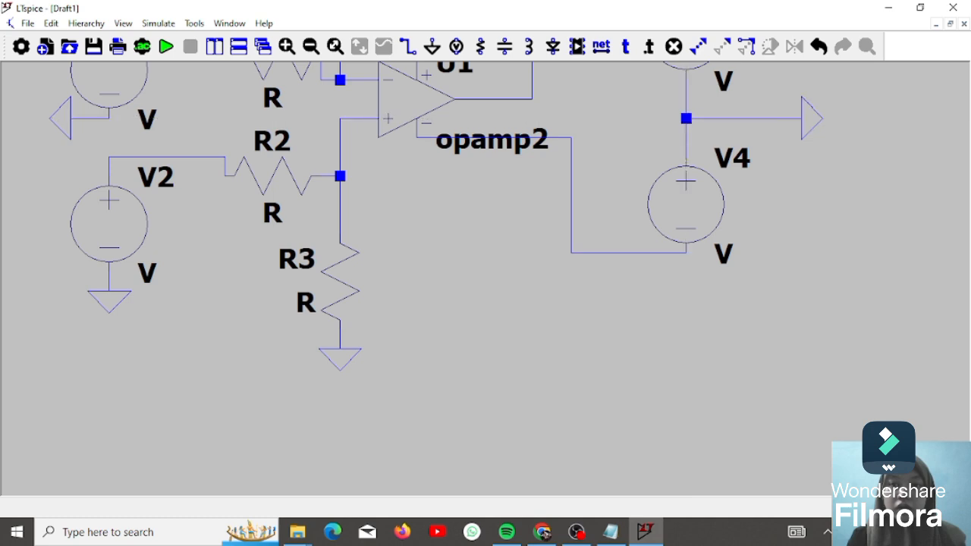
pyautogui.press('Escape')
pyautogui.moveTo(799, 232); pyautogui.dragTo(804, 394)
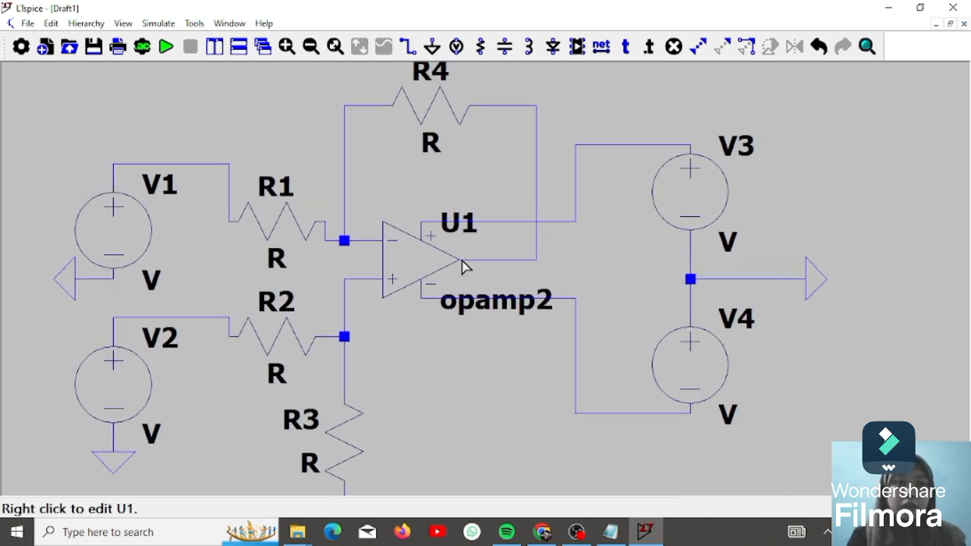
# Move the U1 label above the op-amp and the opamp2 label below it, clear of the supply wires.
pyautogui.click(310, 47)
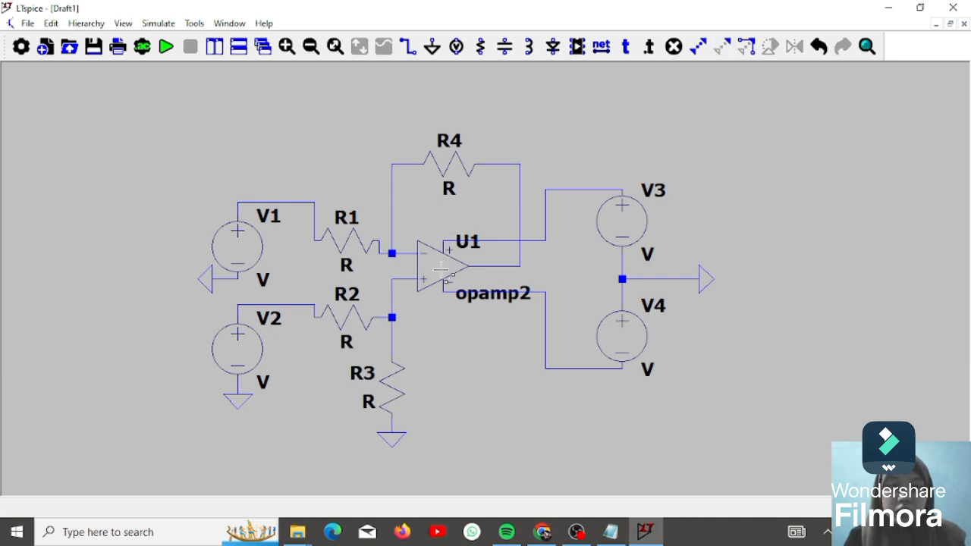
pyautogui.press('r')
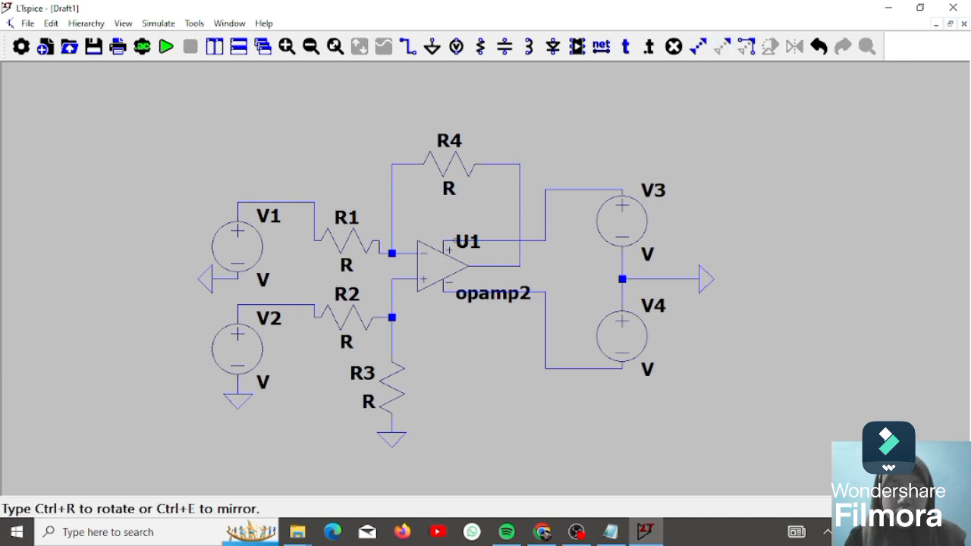
pyautogui.click(448, 228)
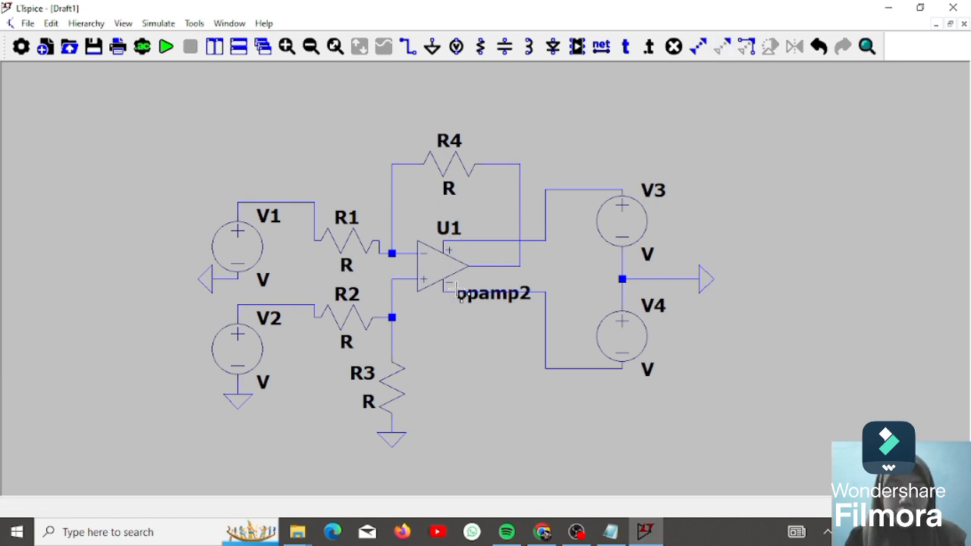
pyautogui.click(459, 297)
pyautogui.click(450, 319)
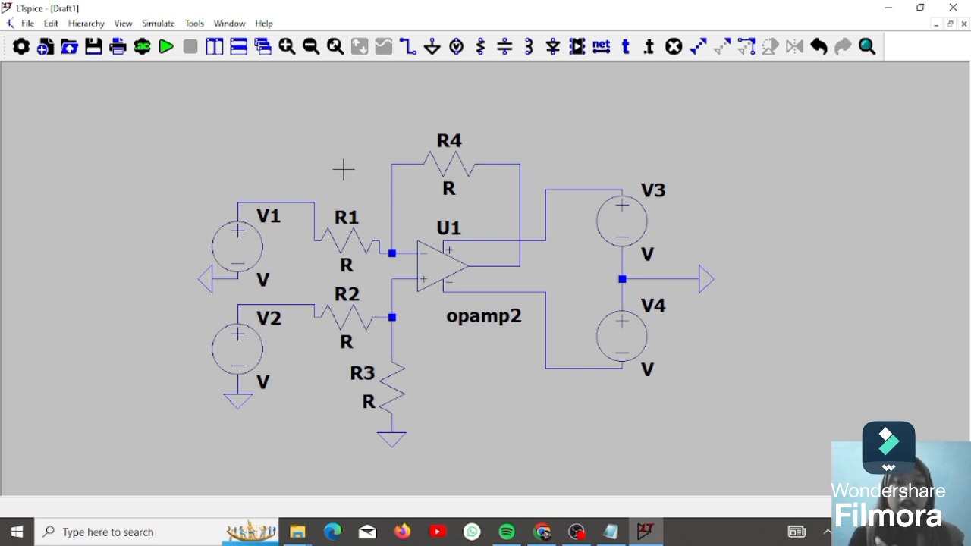
# Define V1 as a sine source with 0 V DC offset, 1 V amplitude and 1k Hz frequency.
pyautogui.rightClick(248, 261)
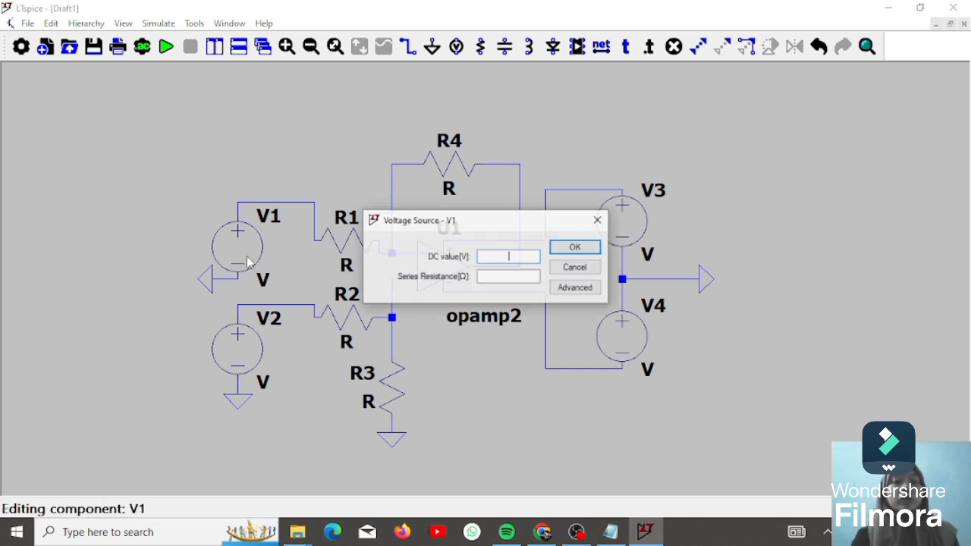
pyautogui.click(574, 288)
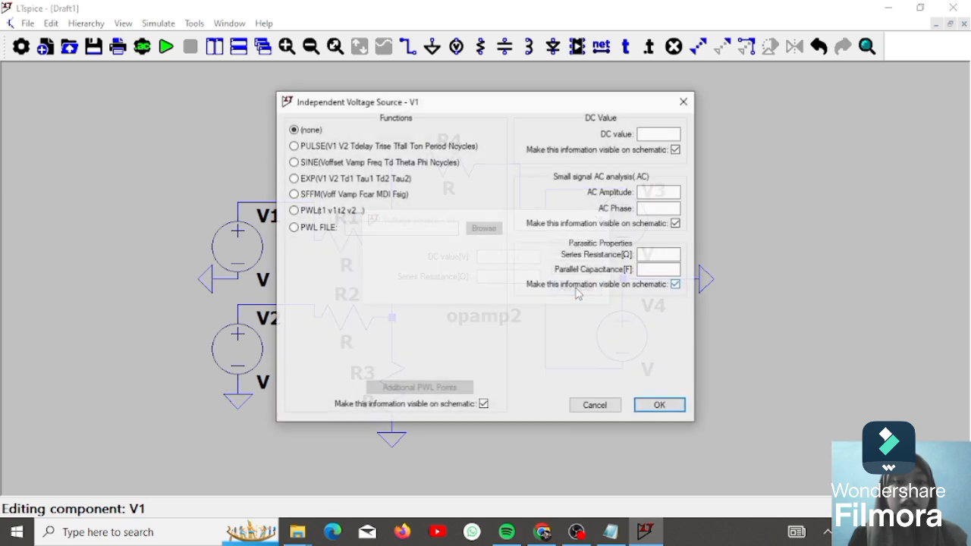
pyautogui.click(294, 162)
pyautogui.click(455, 261)
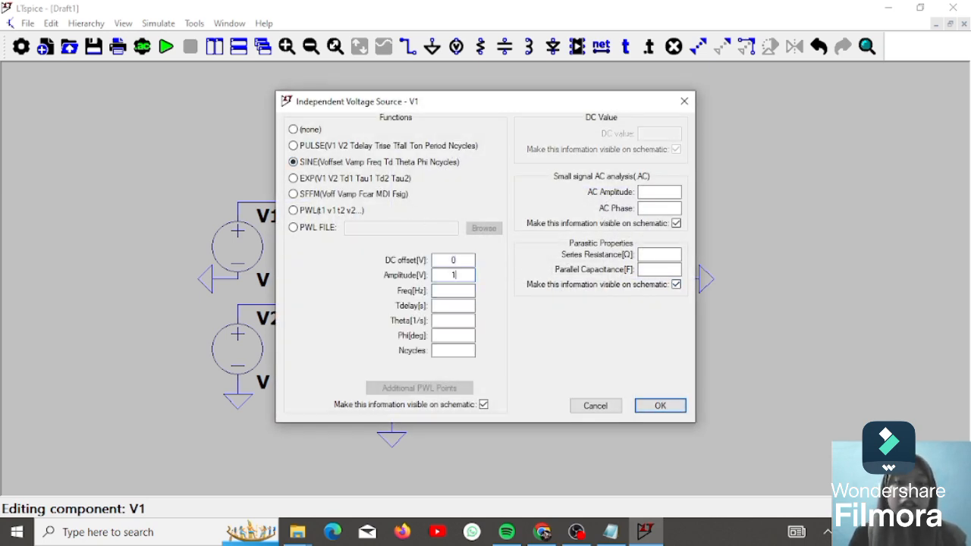
pyautogui.click(450, 291)
pyautogui.write('1k')
pyautogui.press('Return')
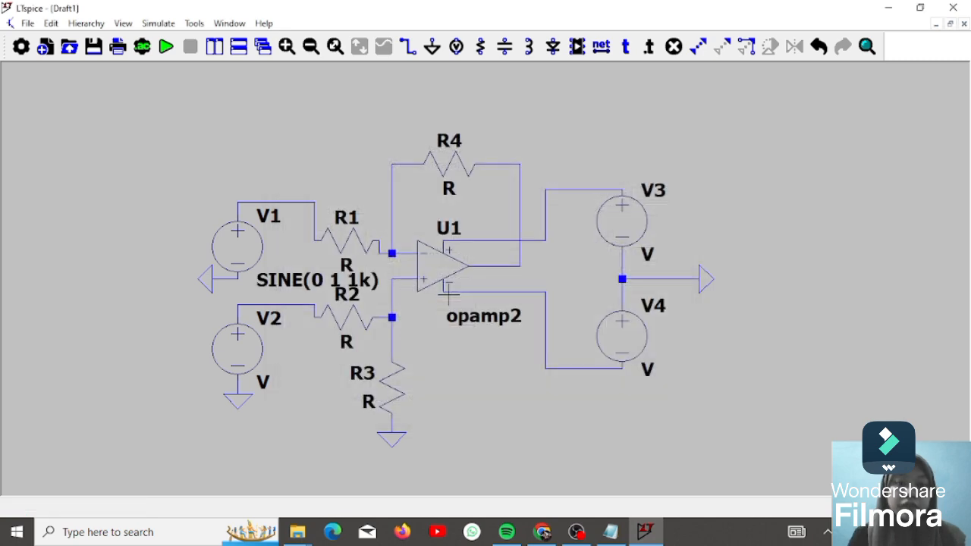
# Define V2 as a sine source with 0 V DC offset, 3 V amplitude and 1k Hz frequency.
pyautogui.rightClick(260, 376)
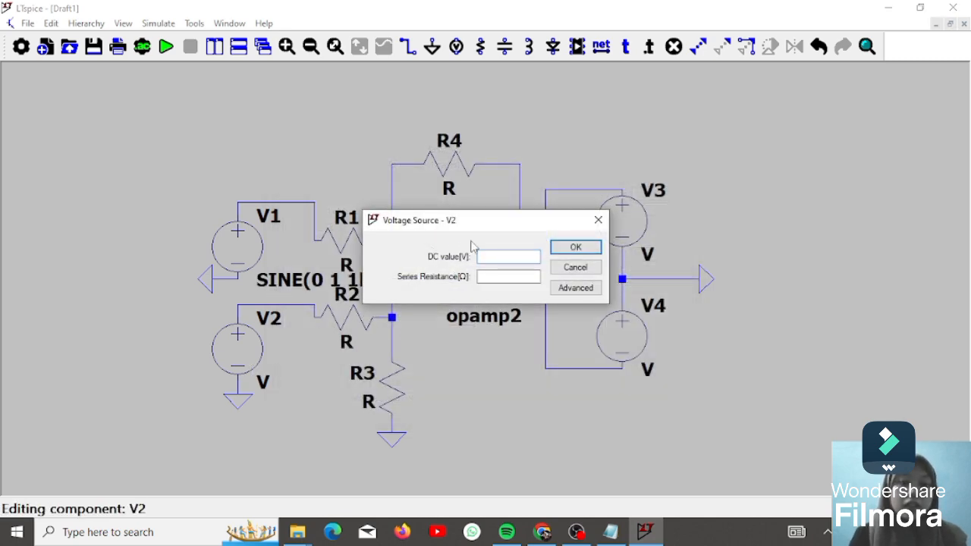
pyautogui.click(575, 288)
pyautogui.click(380, 163)
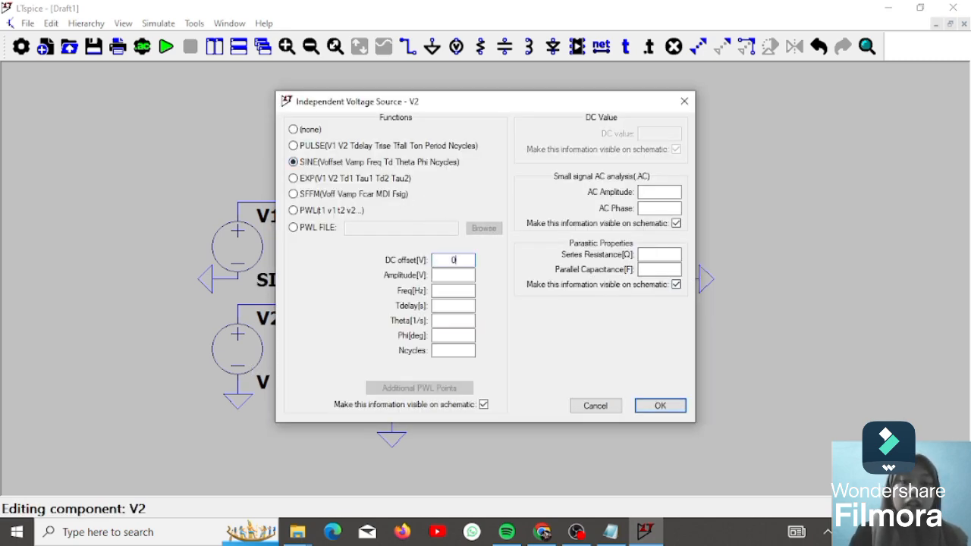
pyautogui.click(439, 290)
pyautogui.write('1k')
pyautogui.press('Return')
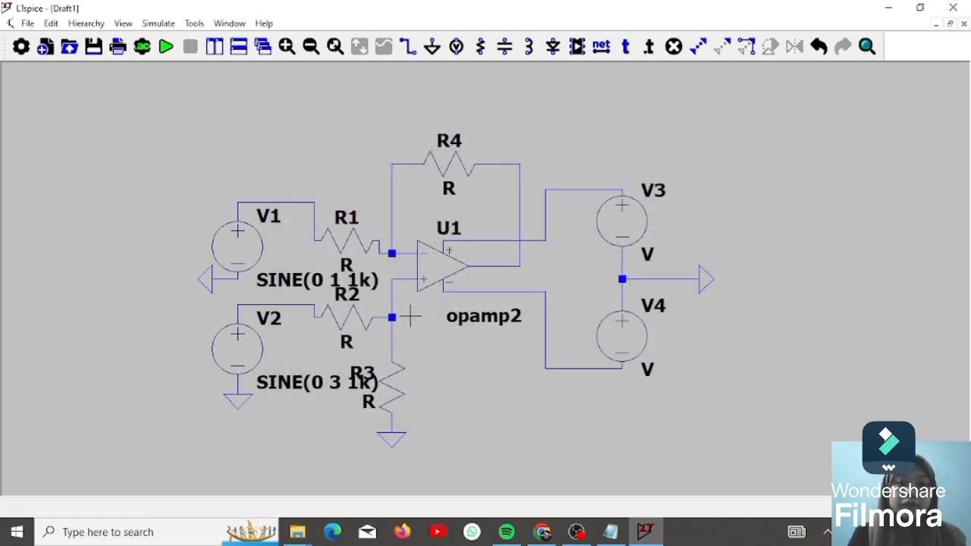
# Set the resistances of R1, R2 and R3 to 1k.
pyautogui.rightClick(367, 231)
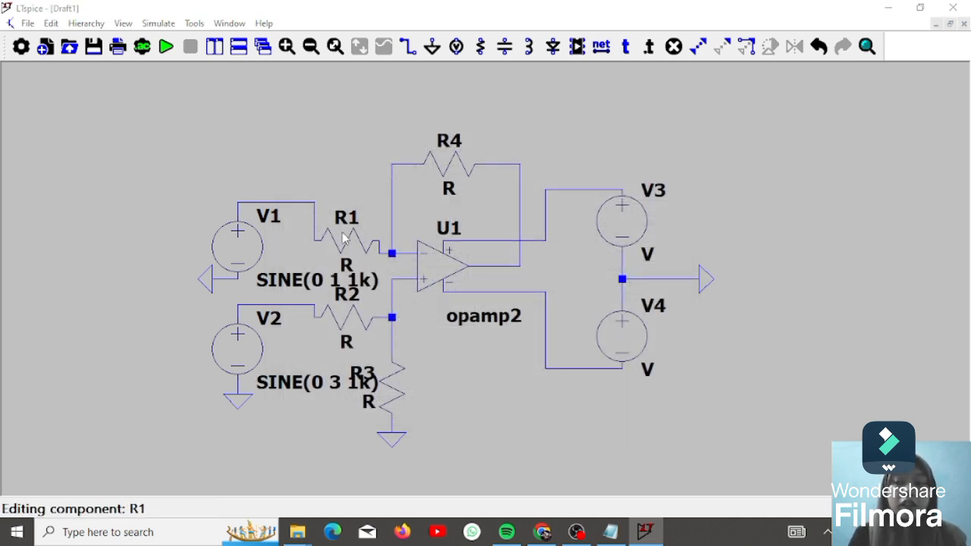
pyautogui.write('1k')
pyautogui.press('Return')
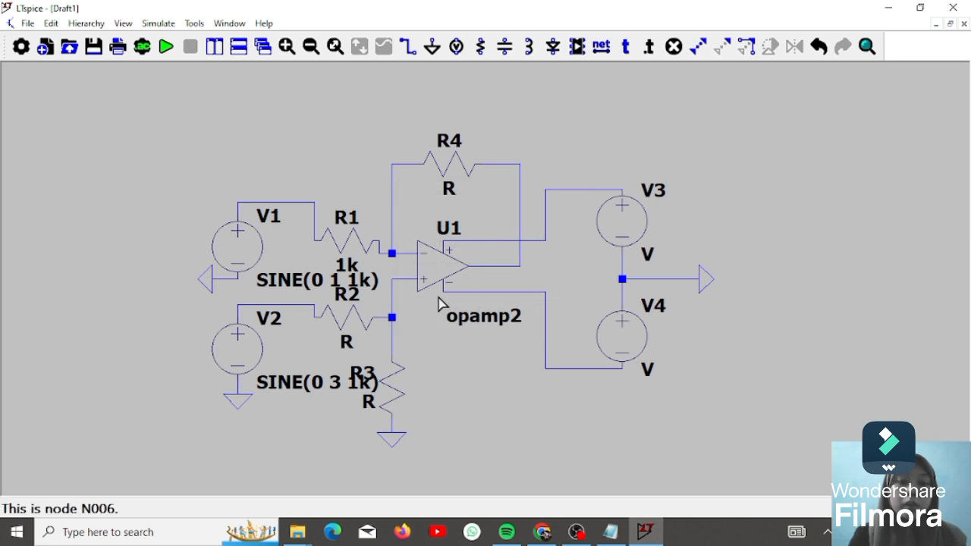
pyautogui.rightClick(352, 321)
pyautogui.write('1k')
pyautogui.press('Return')
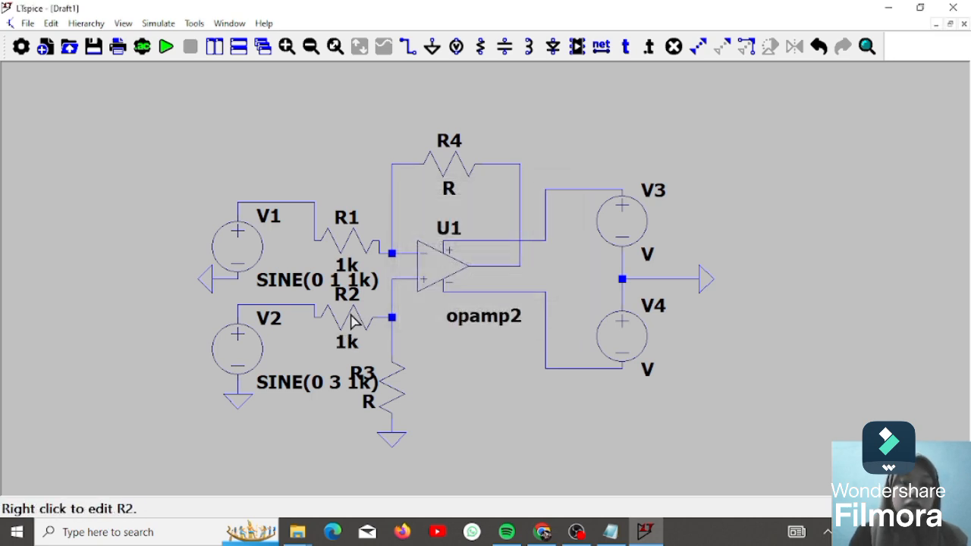
pyautogui.rightClick(389, 407)
pyautogui.write('1k')
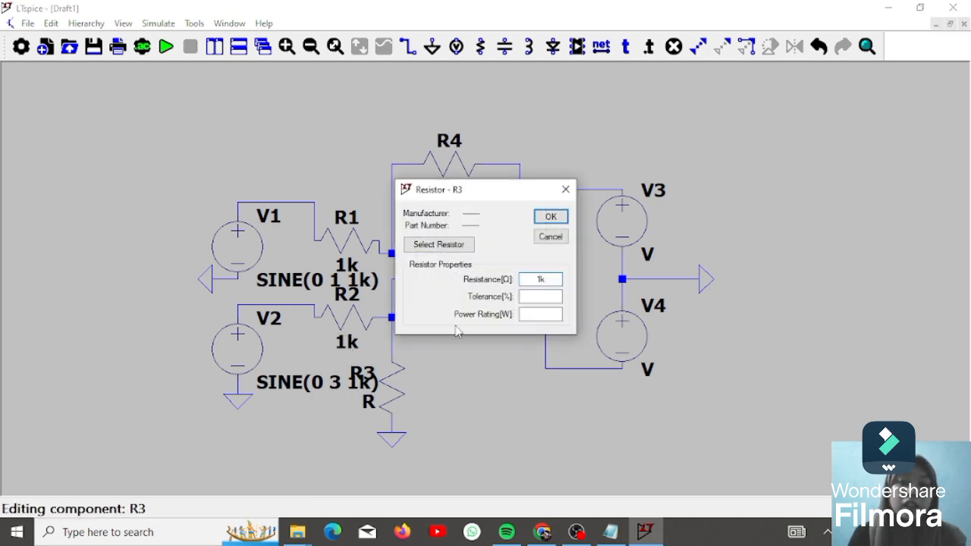
pyautogui.click(540, 221)
# Replace the feedback resistor's name label R4 with 1k.
pyautogui.rightClick(450, 146)
pyautogui.write('1k')
pyautogui.press('Return')
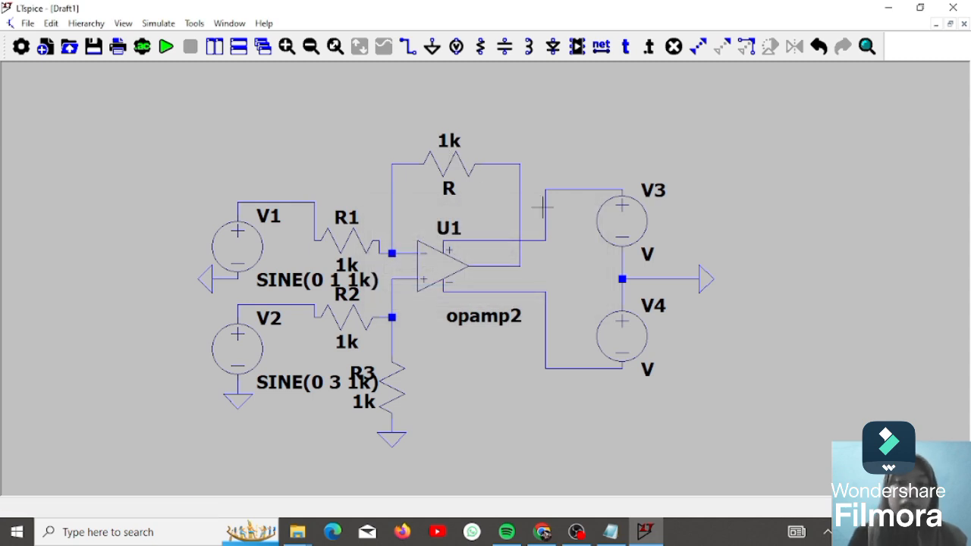
# Set the DC values of the supply sources V3 and V4 to 15 V each.
pyautogui.rightClick(641, 212)
pyautogui.write('15')
pyautogui.press('Return')
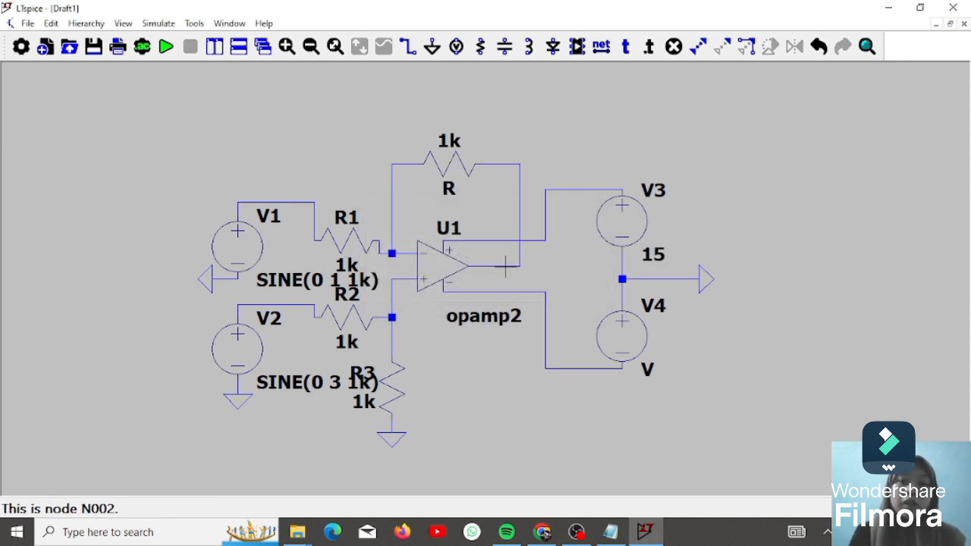
pyautogui.rightClick(613, 349)
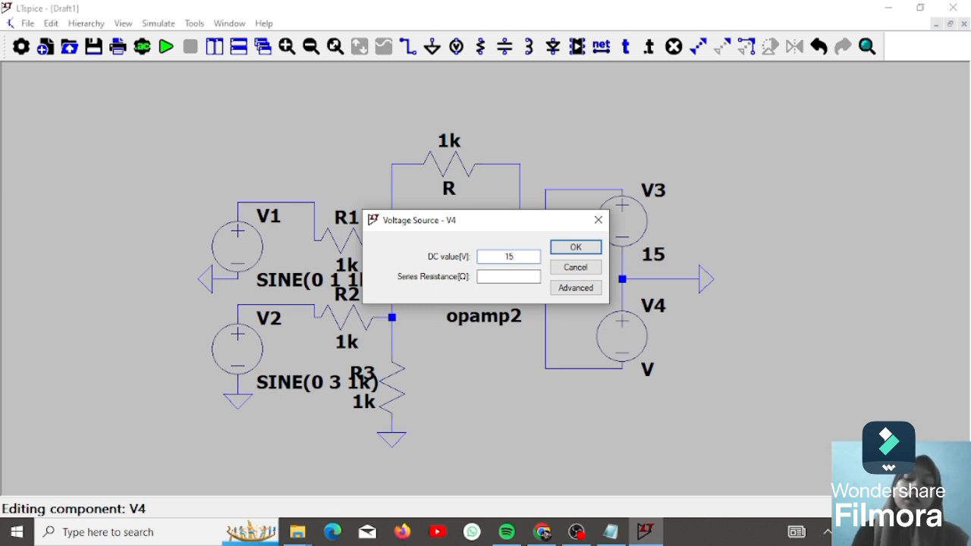
pyautogui.press('Return')
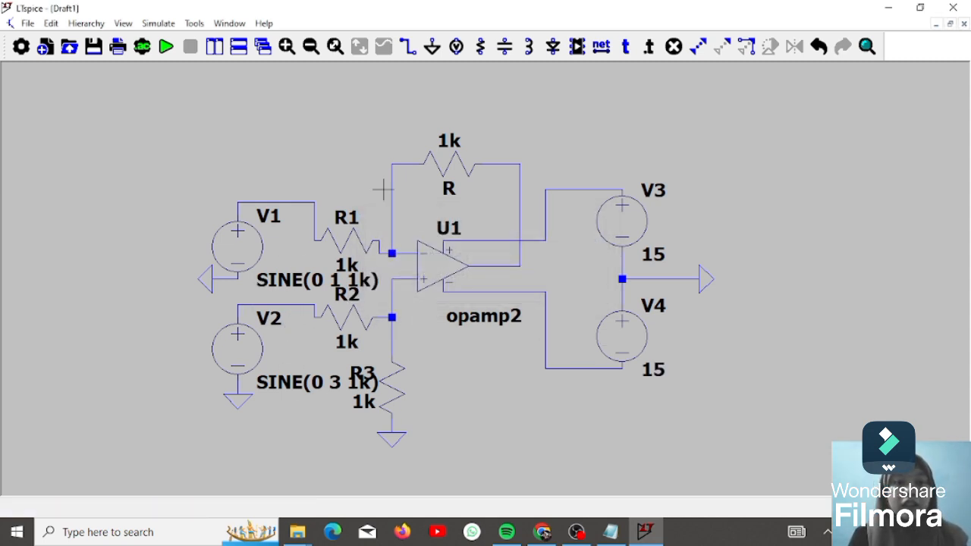
# Add the SPICE directive ".include Lm741.lib" and place it below the circuit, to the right of R3.
pyautogui.click(648, 47)
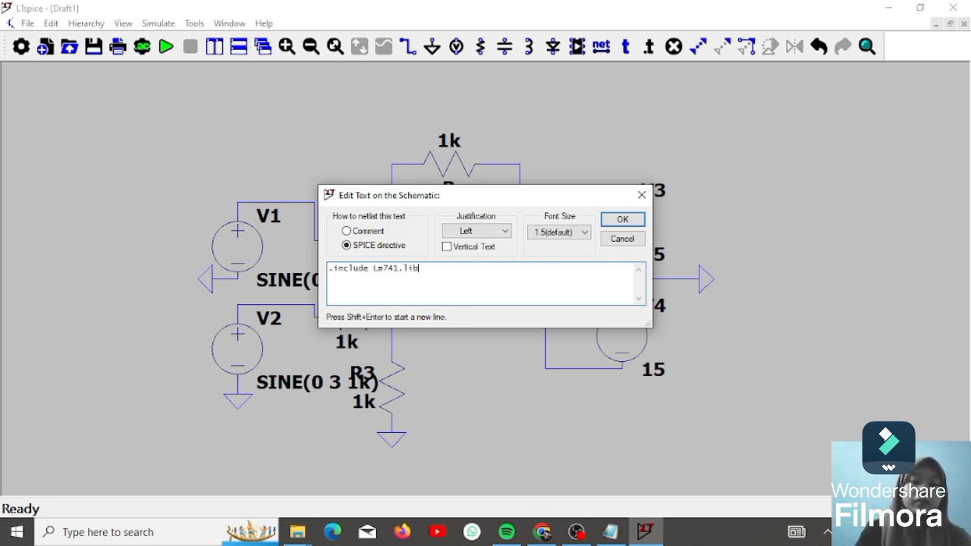
pyautogui.press('Return')
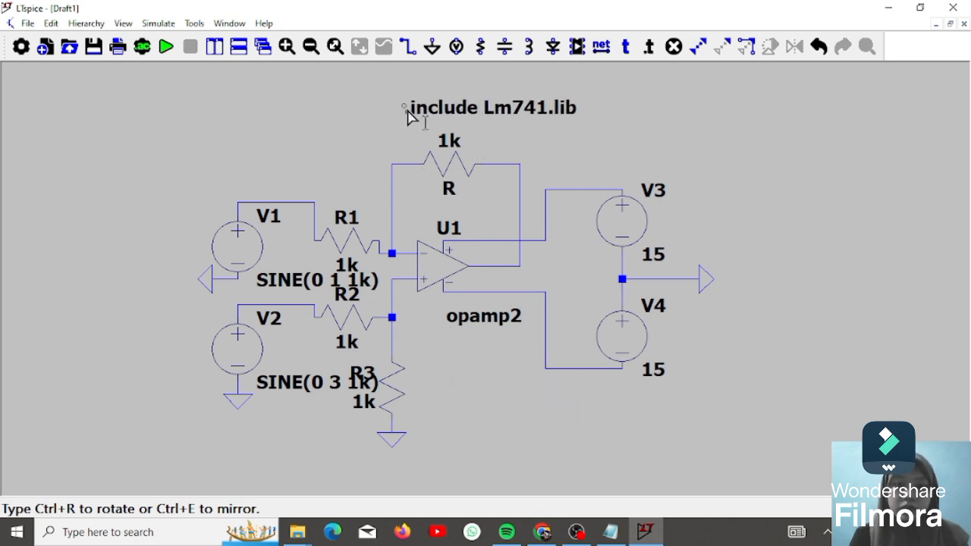
pyautogui.click(448, 422)
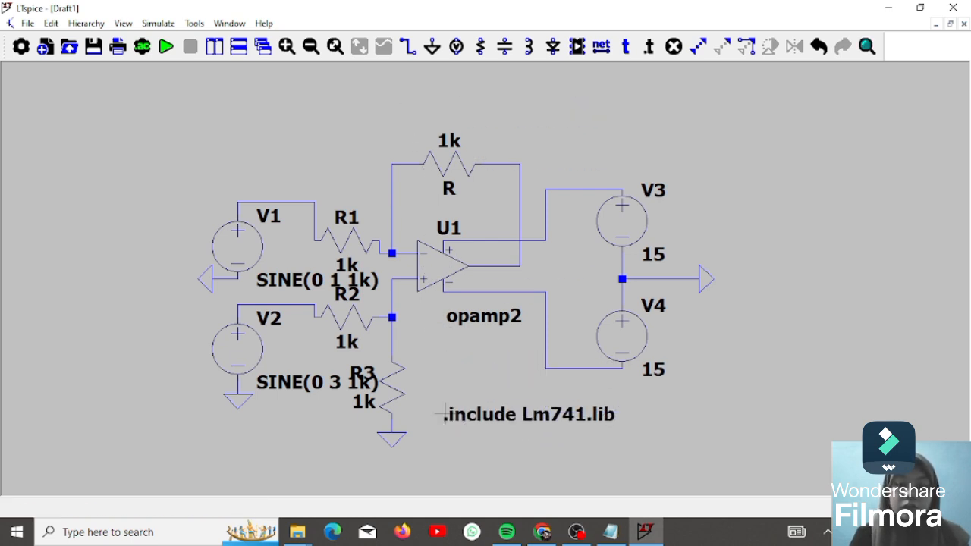
# Point the include directive to the LM741 file in the D: drive's library op-amp folder.
pyautogui.rightClick(584, 421)
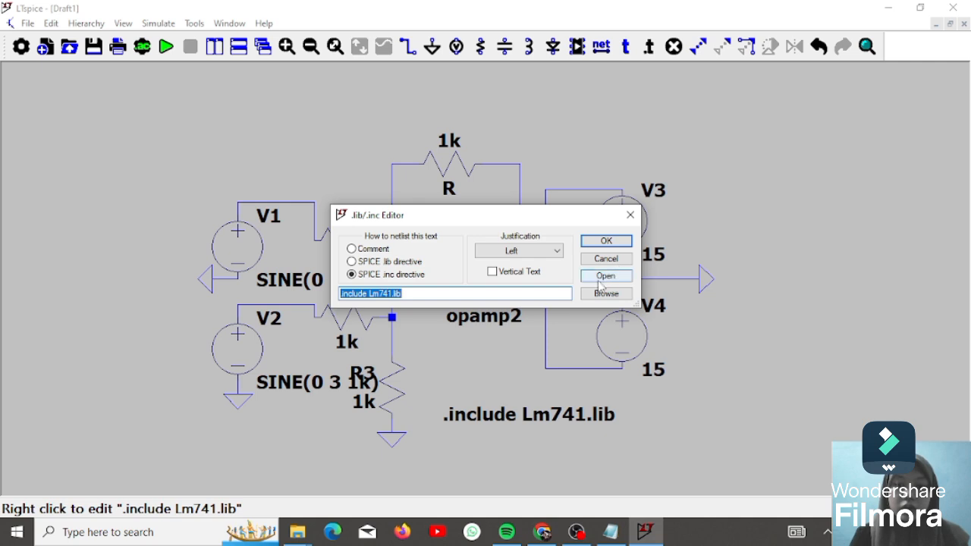
pyautogui.click(547, 293)
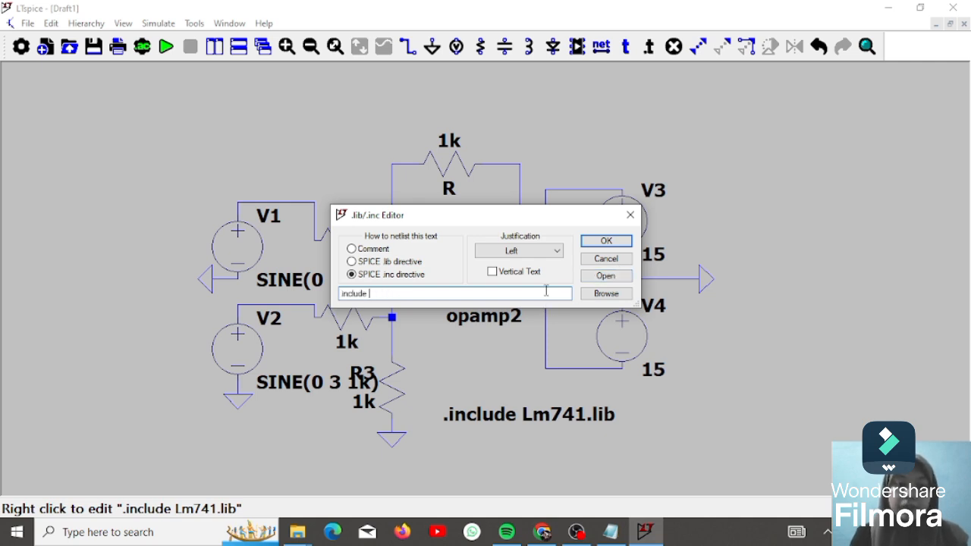
pyautogui.click(607, 278)
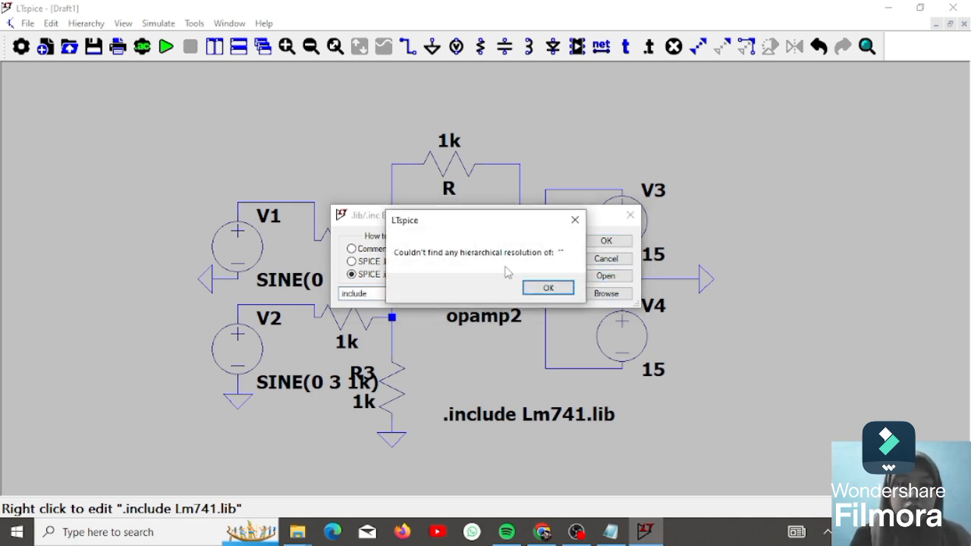
pyautogui.click(545, 289)
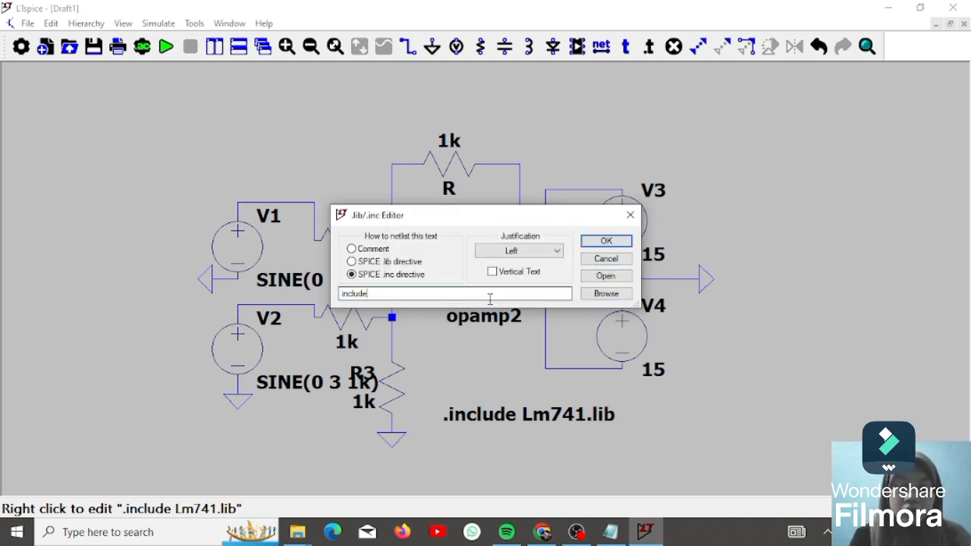
pyautogui.click(606, 293)
pyautogui.click(419, 411)
pyautogui.scroll(-2, 762, 327)
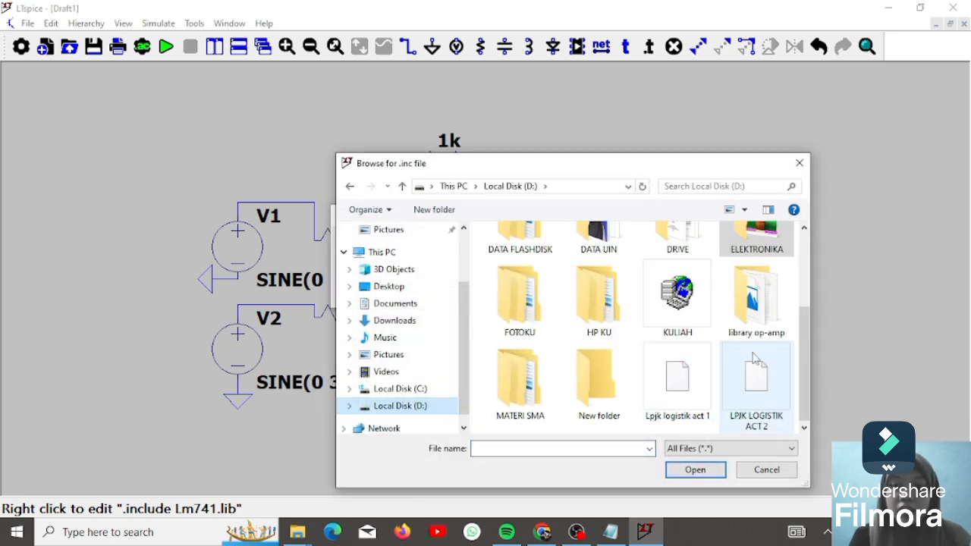
pyautogui.doubleClick(762, 324)
pyautogui.click(516, 414)
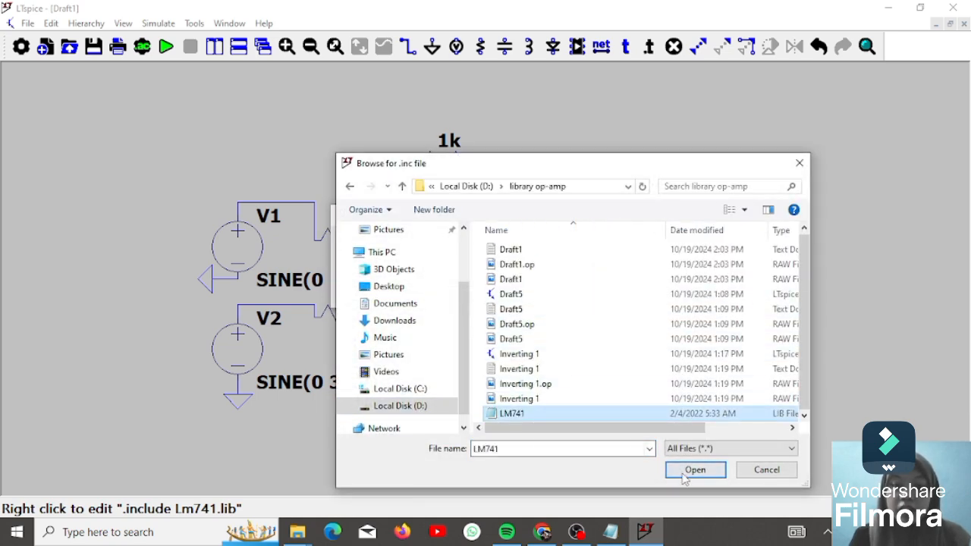
pyautogui.click(694, 470)
pyautogui.click(610, 241)
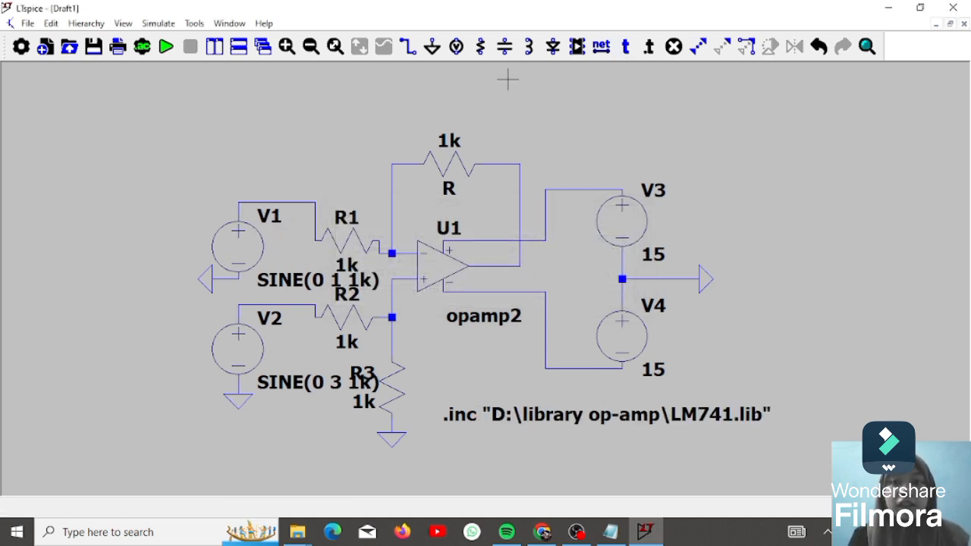
# Add a net label Vout and place it on the wire just below the op-amp's output.
pyautogui.click(602, 47)
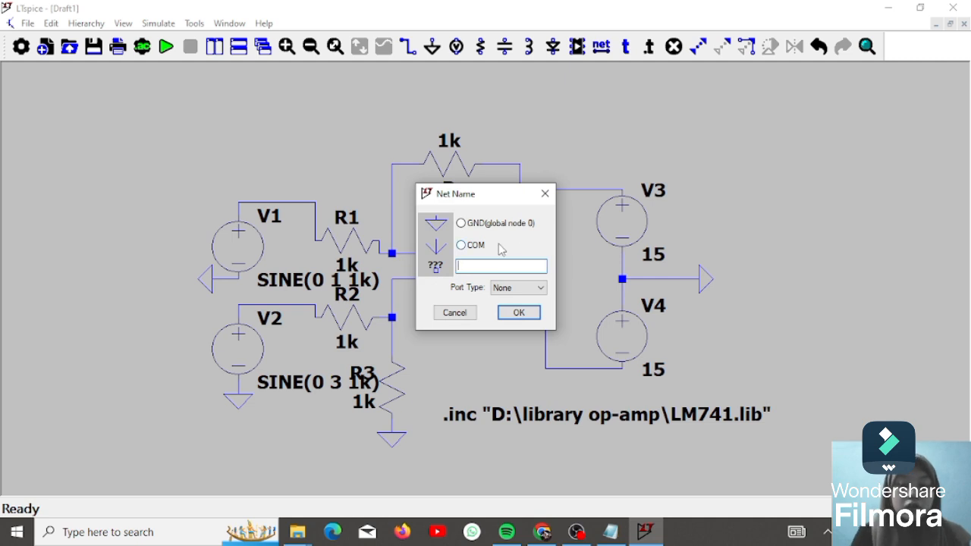
pyautogui.write('Vout')
pyautogui.press('Return')
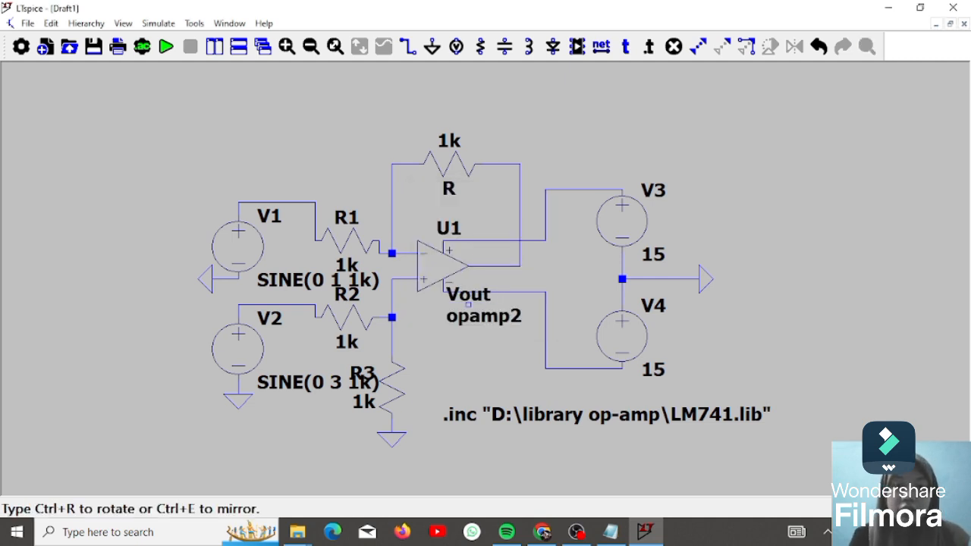
pyautogui.click(493, 291)
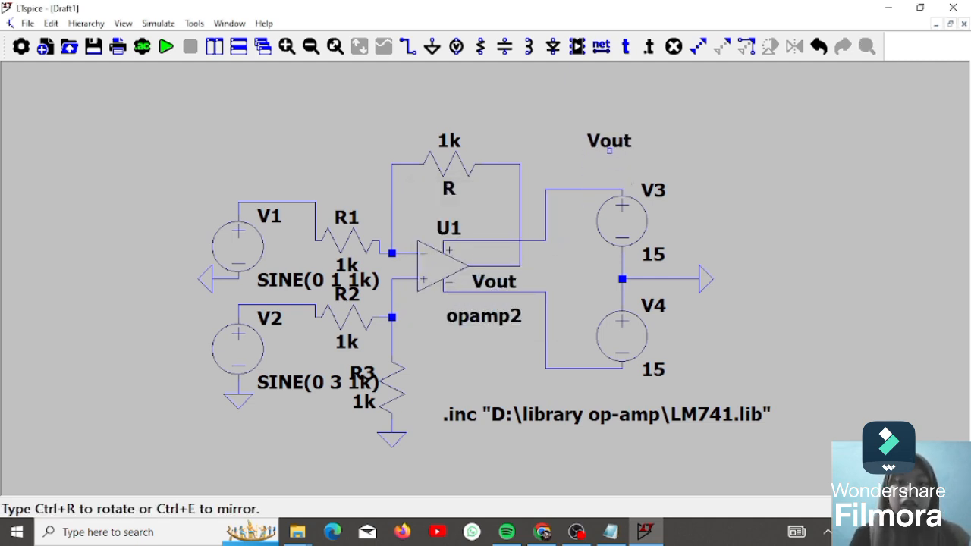
pyautogui.press('Escape')
# Rename the upper sine source V1 as Vinput1 and the lower sine source V2 as Vinput2.
pyautogui.rightClick(272, 218)
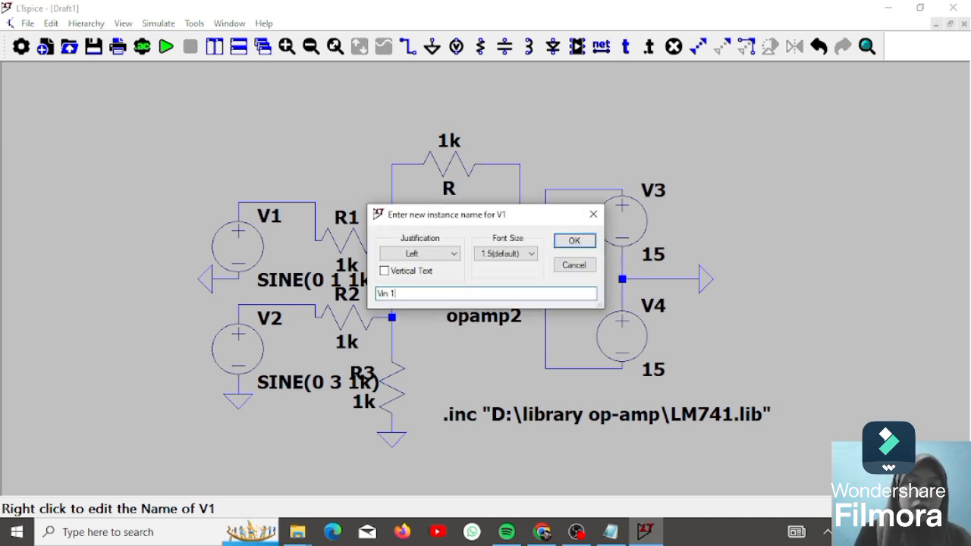
pyautogui.press('Return')
pyautogui.click(517, 292)
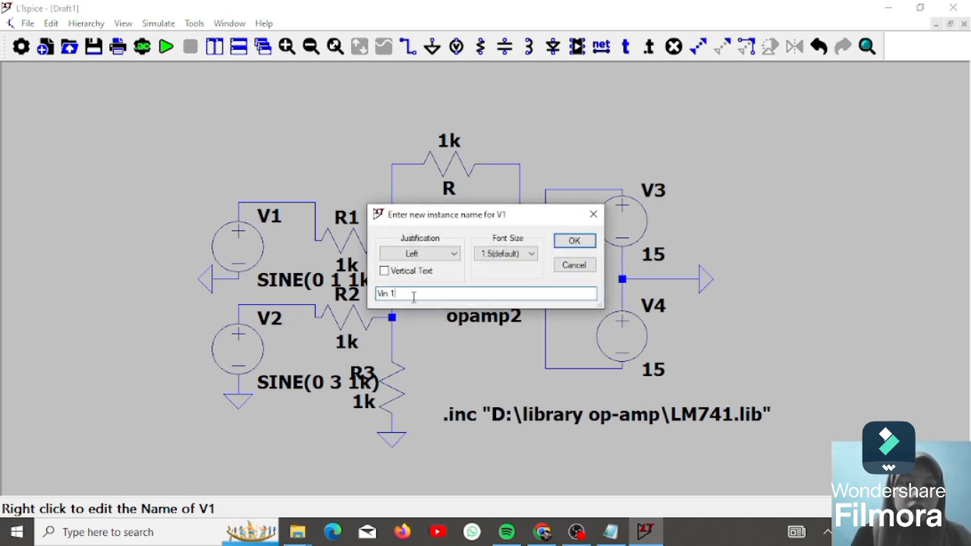
pyautogui.click(558, 241)
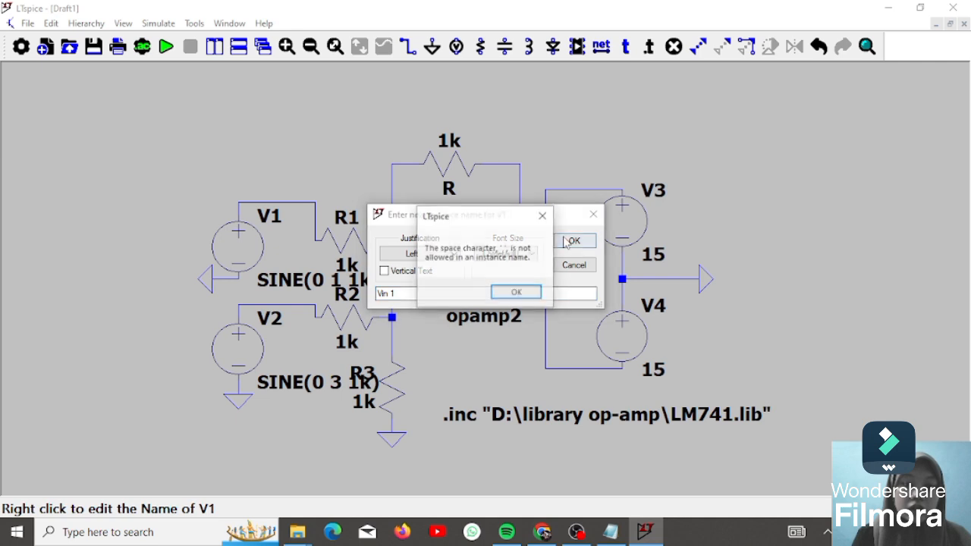
pyautogui.click(517, 292)
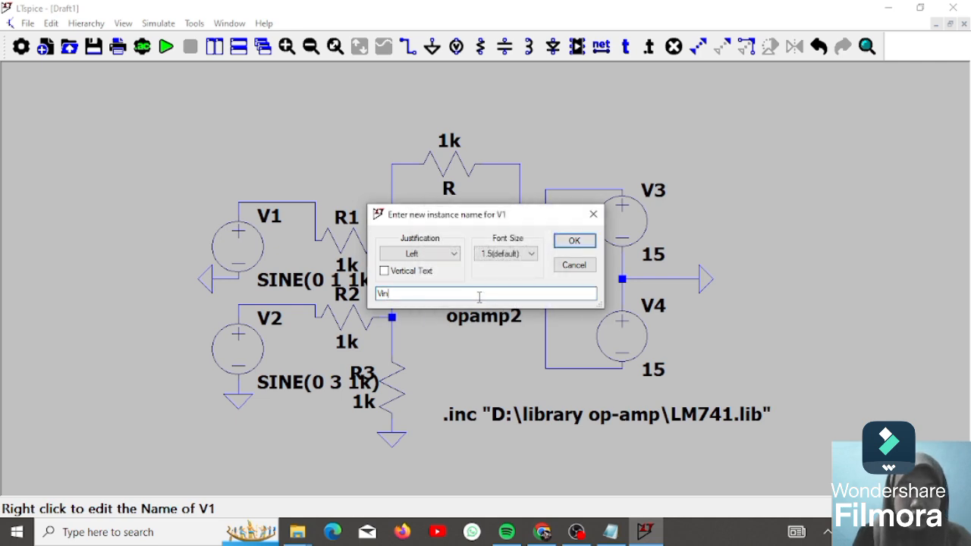
pyautogui.press('Return')
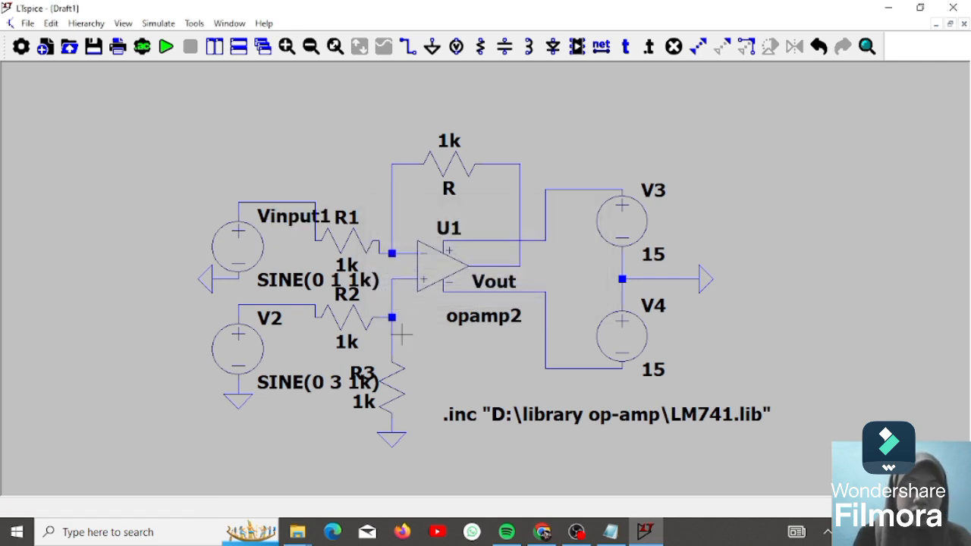
pyautogui.rightClick(274, 319)
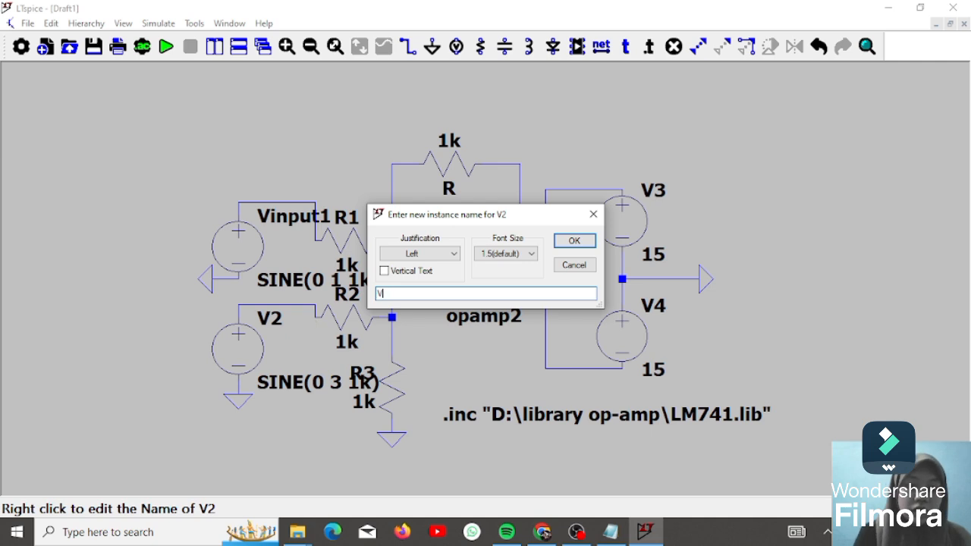
pyautogui.write('Vinput2')
pyautogui.press('Return')
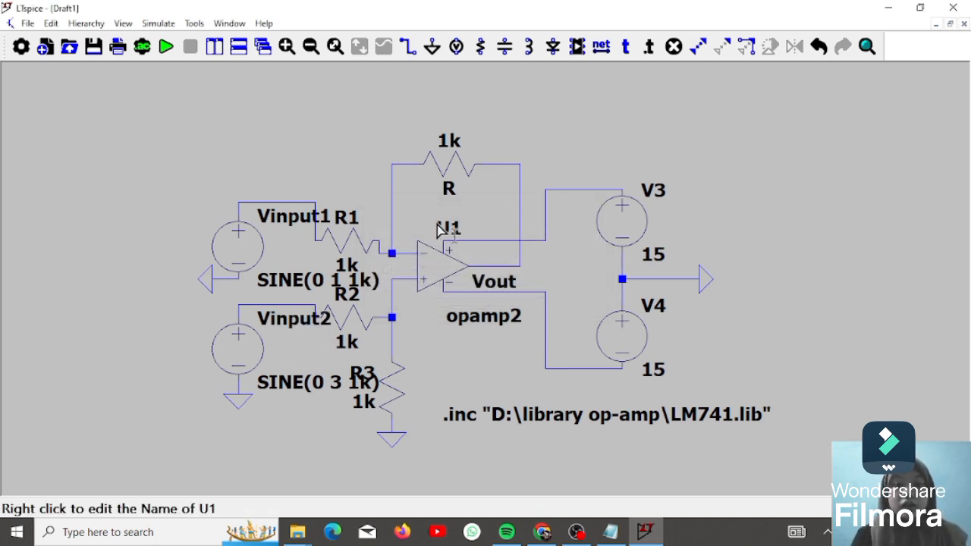
# Move the label Vinput1 above the upper sine source and the label Vinput2 below the lower source's ground.
pyautogui.click(721, 53)
pyautogui.moveTo(249, 204); pyautogui.dragTo(342, 223)
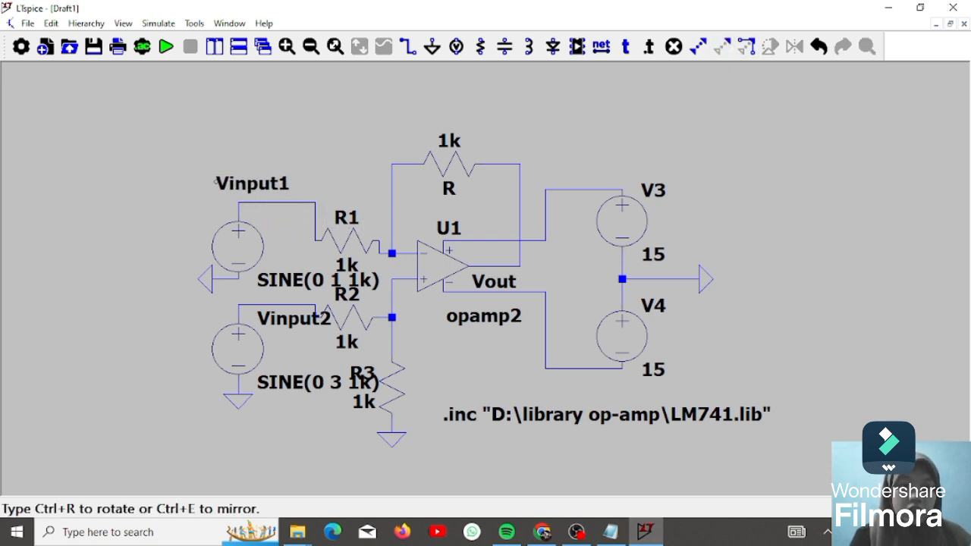
pyautogui.click(294, 186)
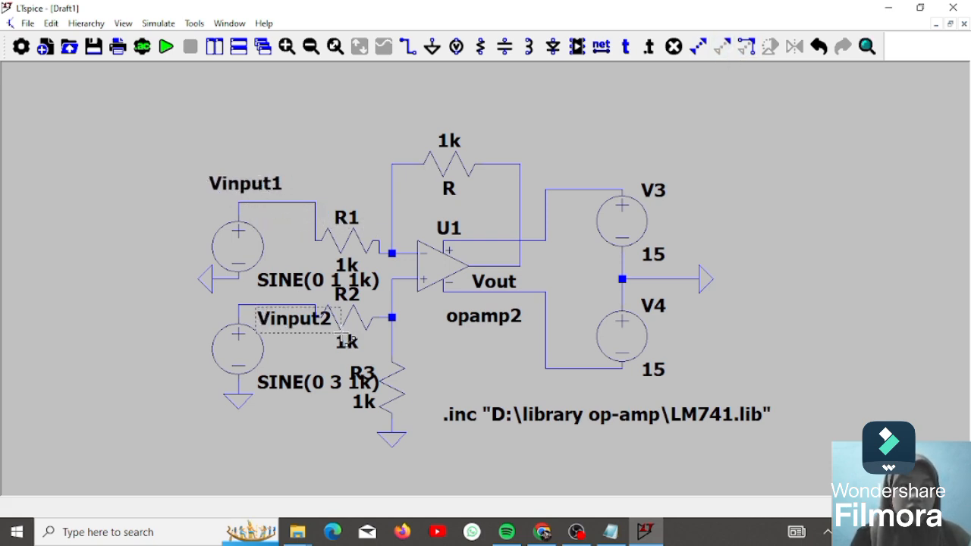
pyautogui.click(258, 317)
pyautogui.click(200, 427)
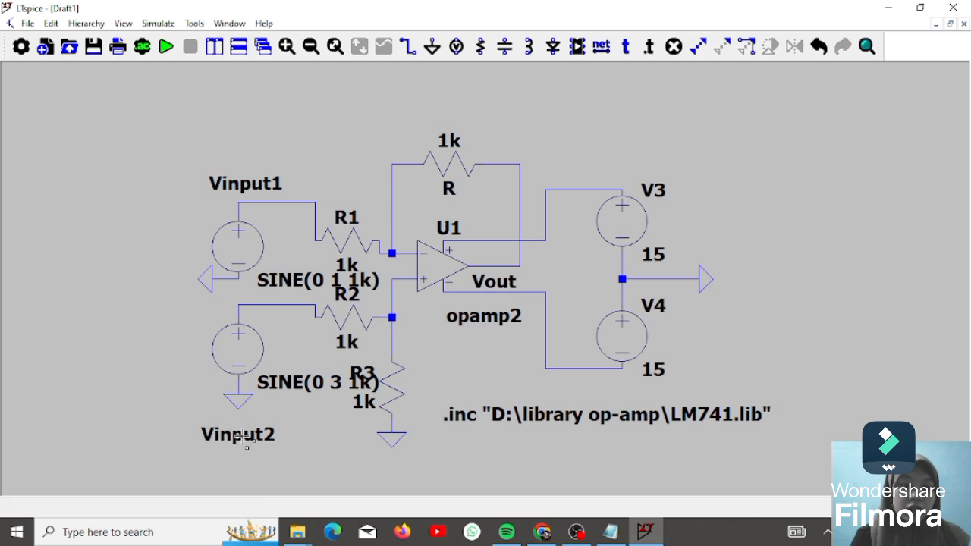
# Move SINE(0 3 1k) beneath the Vinput2 label, and stack Vinput1 over SINE(0 1 1k) above the upper source.
pyautogui.click(334, 382)
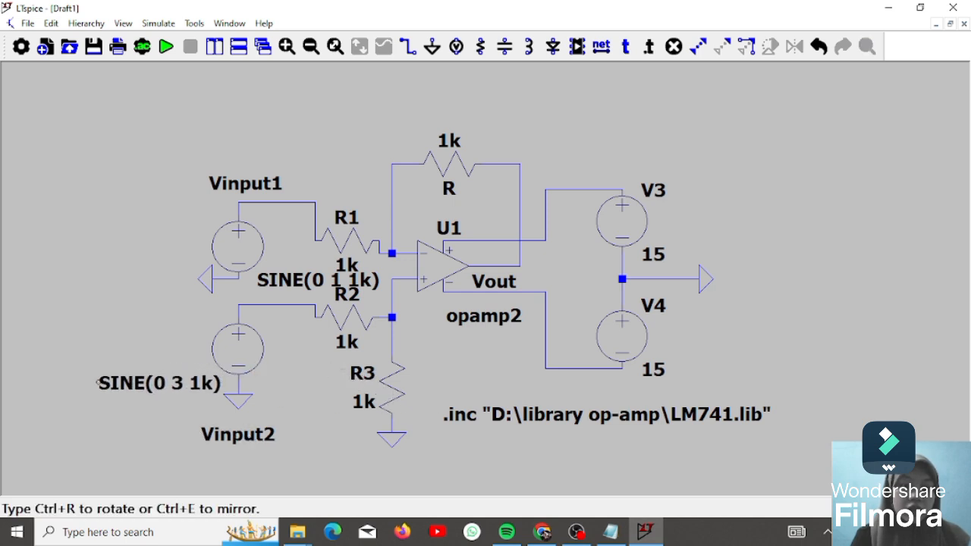
pyautogui.click(180, 457)
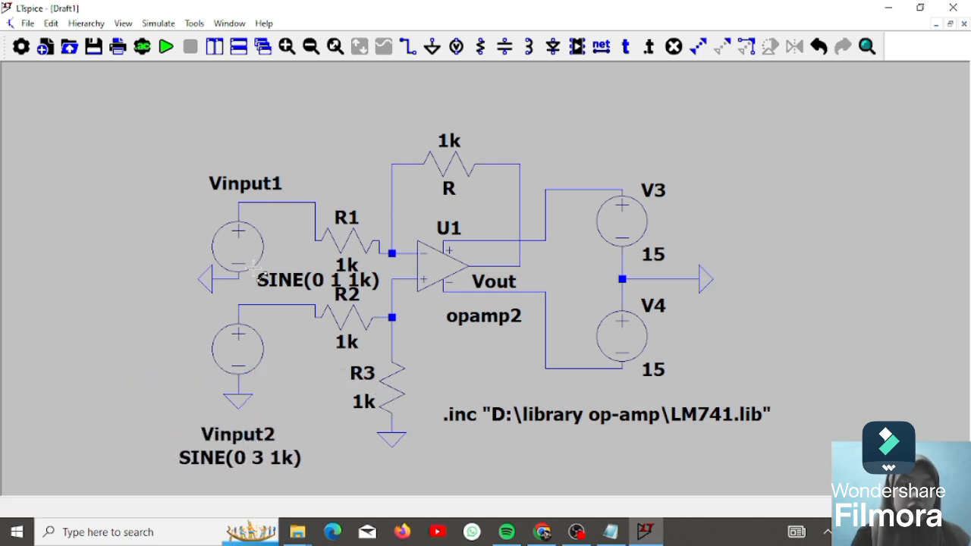
pyautogui.click(360, 281)
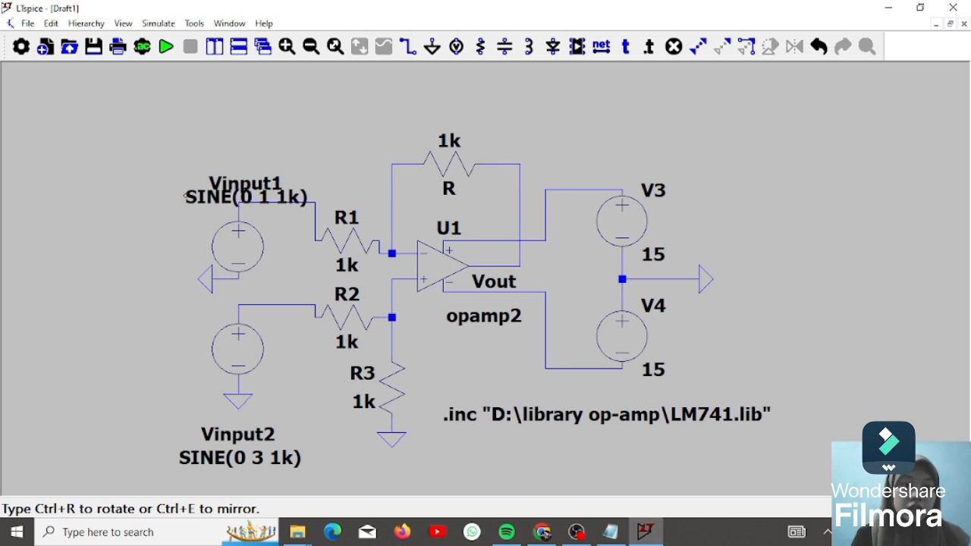
pyautogui.click(185, 197)
pyautogui.click(256, 182)
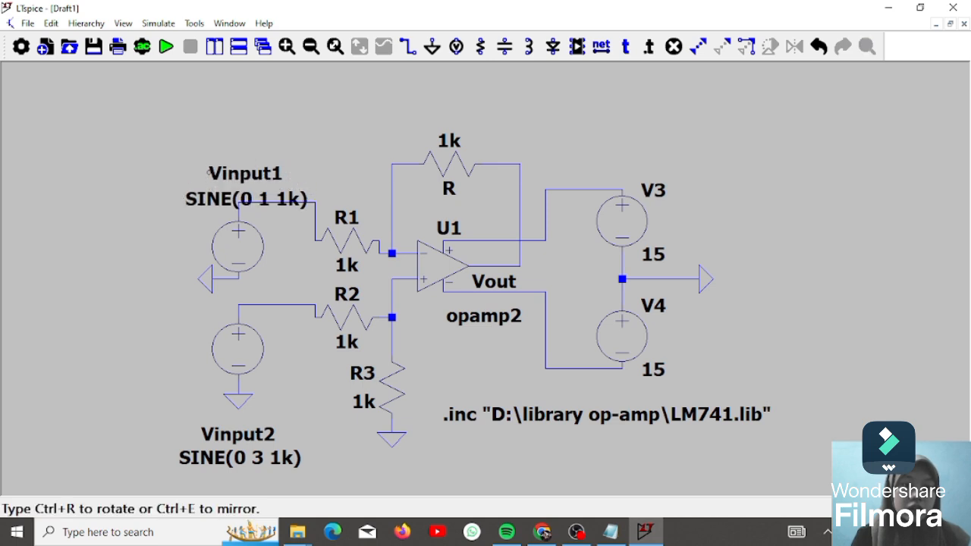
pyautogui.click(256, 156)
pyautogui.click(248, 200)
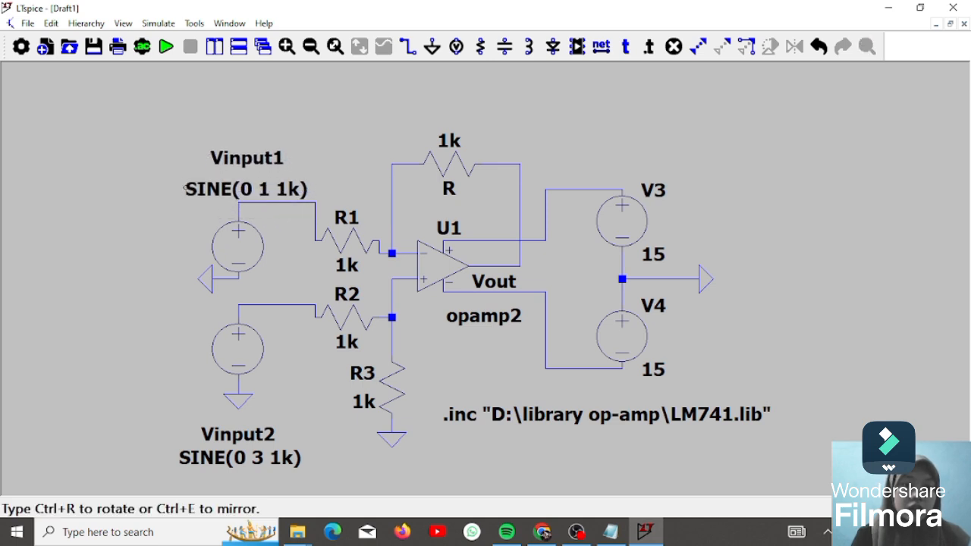
pyautogui.click(248, 181)
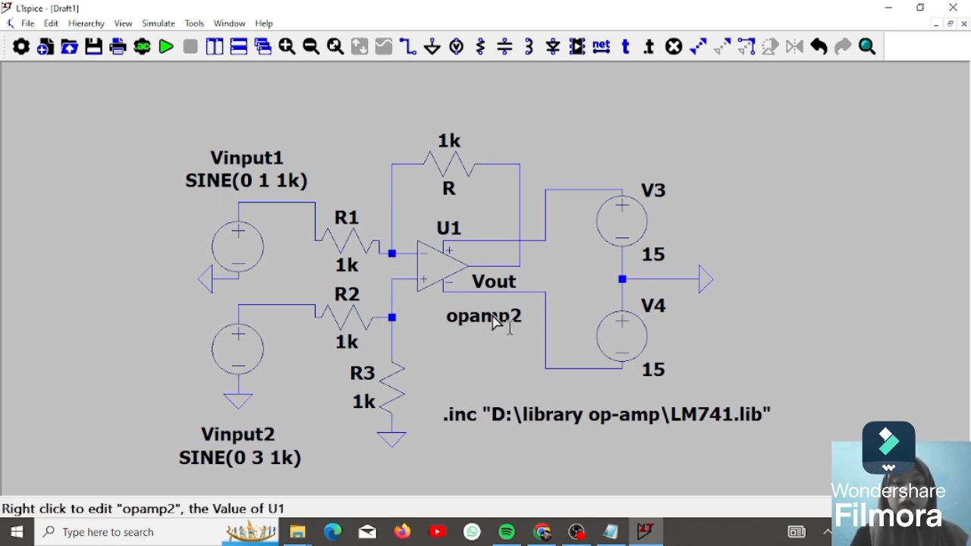
# Check the subcircuit name in the Notepad library file, and replace the op-amp's value opamp2 with LM741.
pyautogui.click(610, 531)
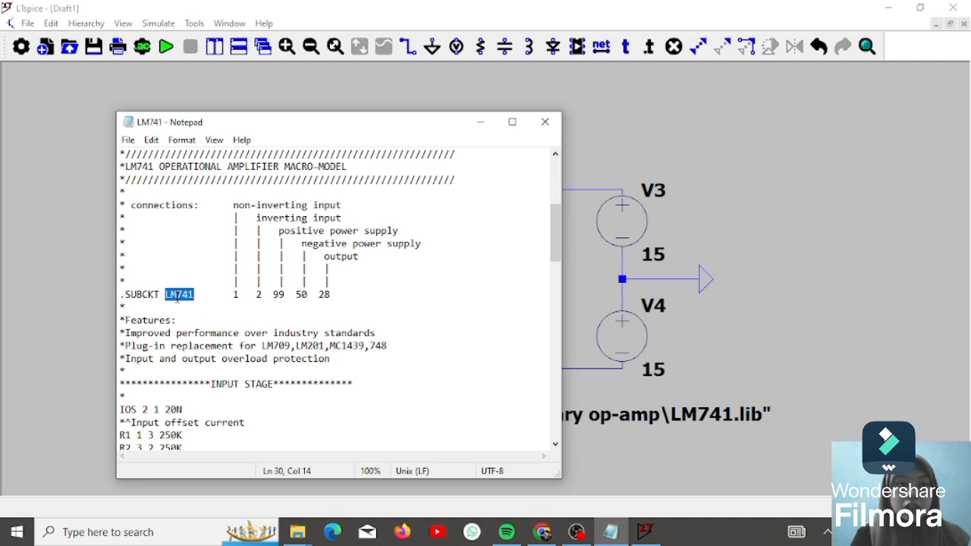
pyautogui.click(644, 532)
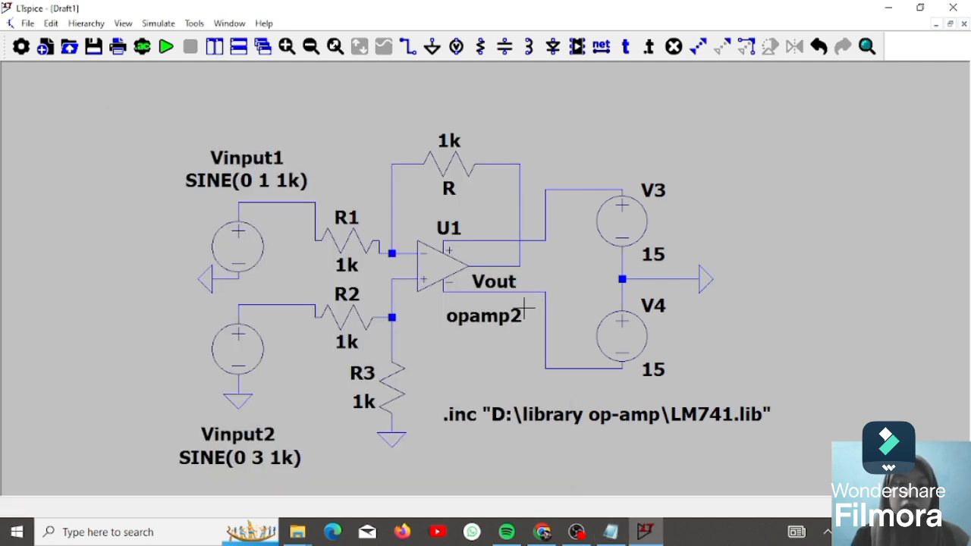
pyautogui.rightClick(508, 319)
pyautogui.write('LM741')
pyautogui.click(575, 240)
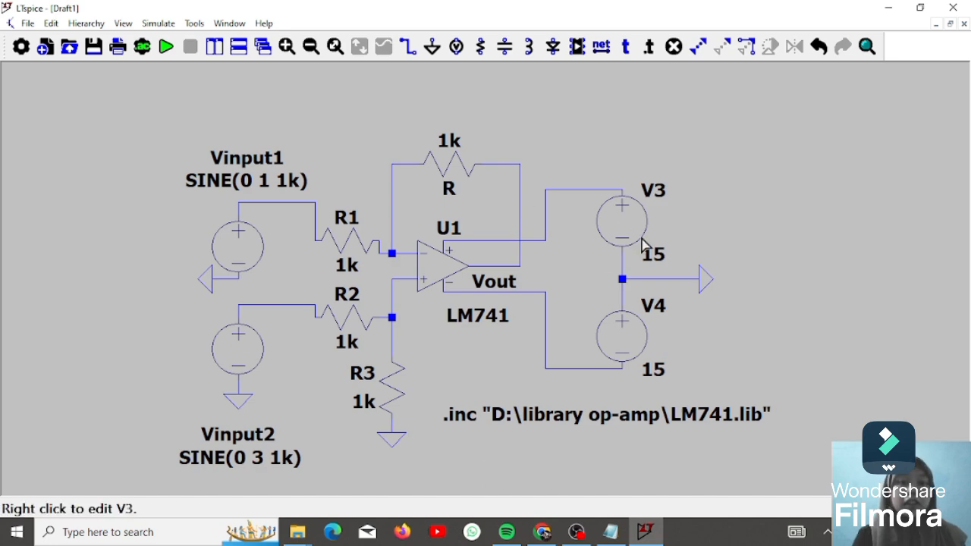
# Run a transient analysis with a stop time of 10ms.
pyautogui.click(167, 48)
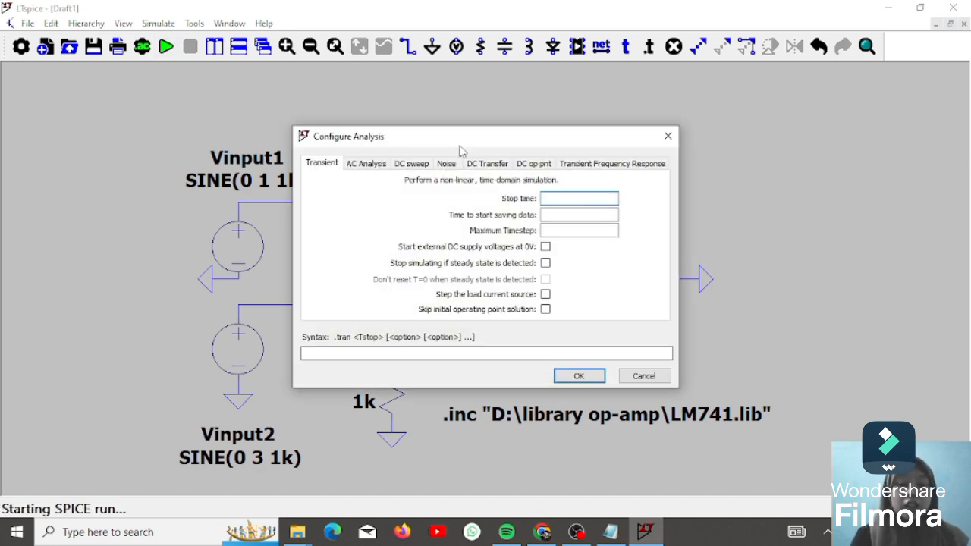
pyautogui.press('Return')
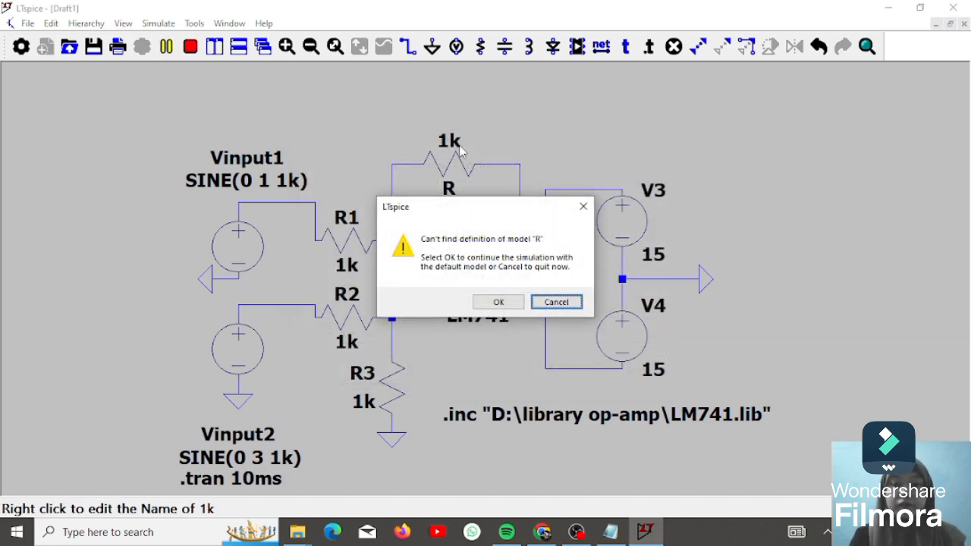
pyautogui.click(553, 301)
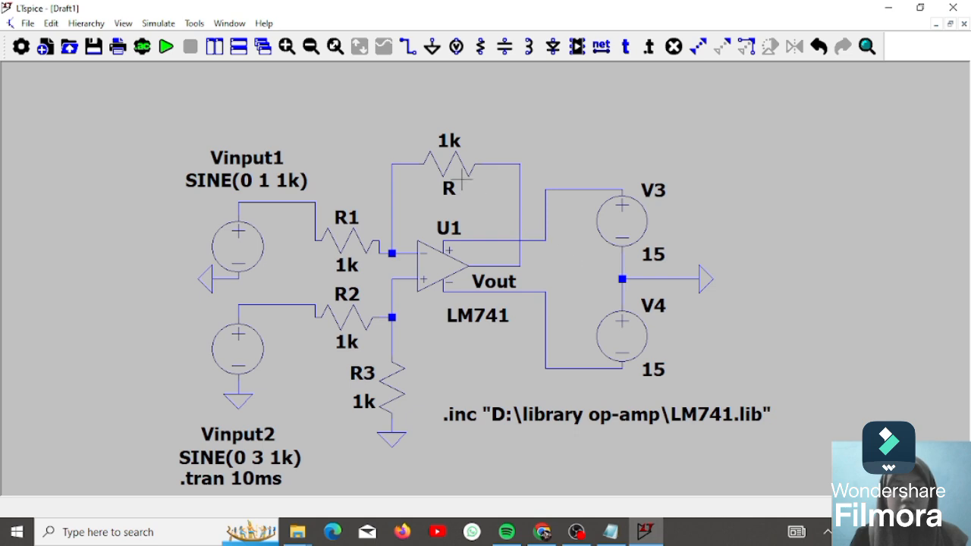
# Set the feedback resistor's resistance to 1k and rename the resistor as Rf.
pyautogui.rightClick(461, 177)
pyautogui.write('1k')
pyautogui.press('Return')
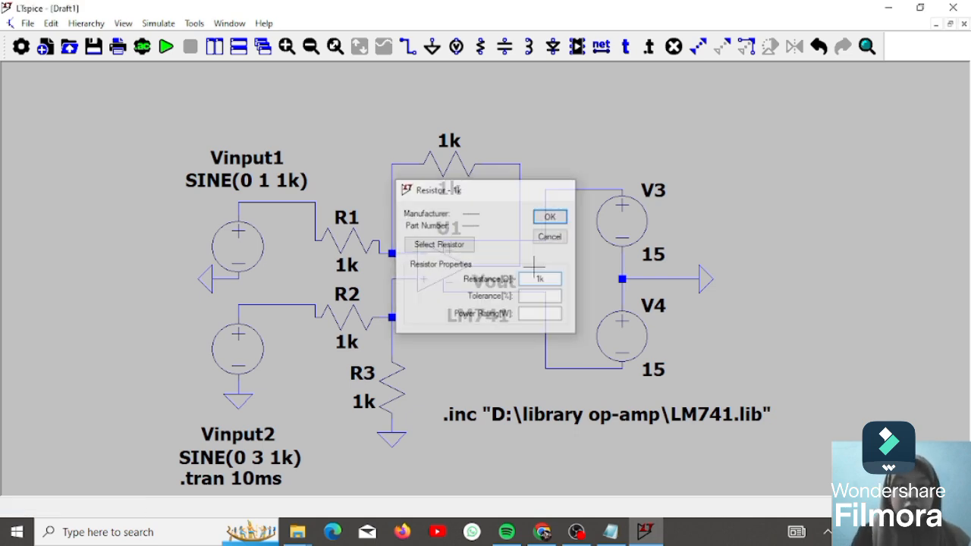
pyautogui.rightClick(447, 148)
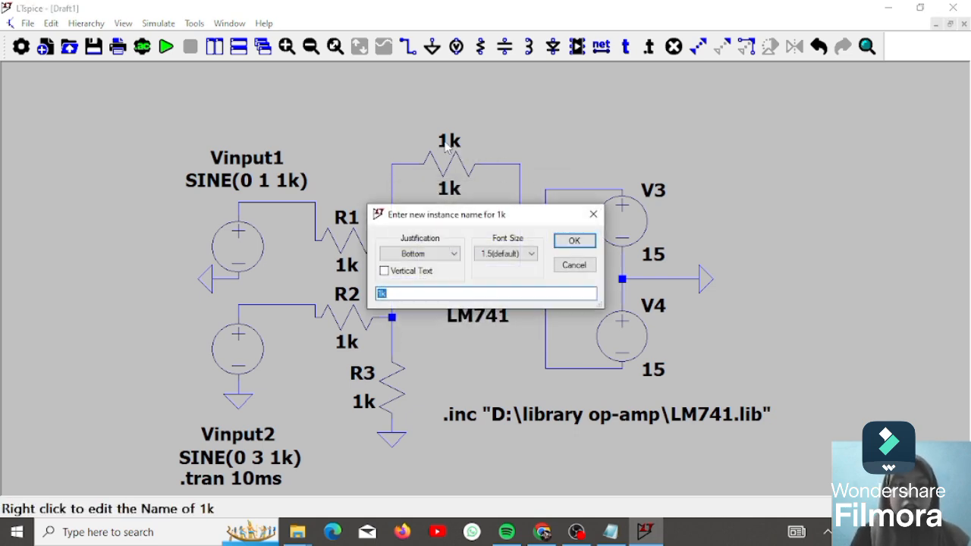
pyautogui.write('Rf')
pyautogui.press('Return')
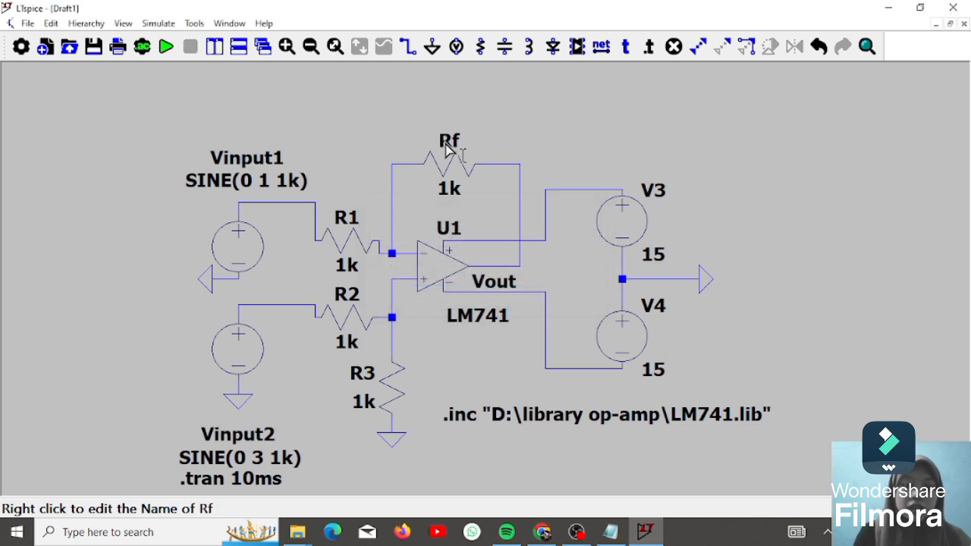
# Run the transient simulation and add two plot panes to the waveform window, making three stacked panes.
pyautogui.click(166, 46)
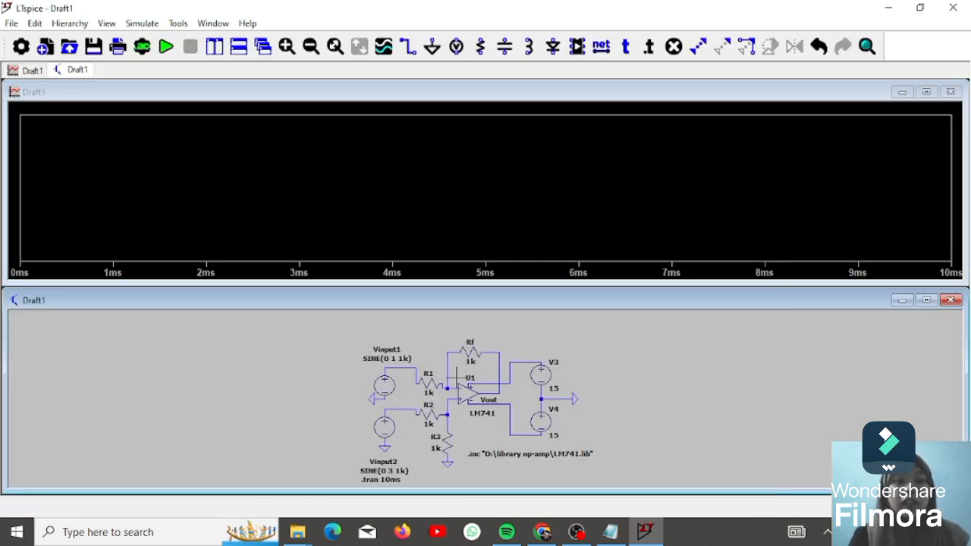
pyautogui.rightClick(326, 195)
pyautogui.click(361, 221)
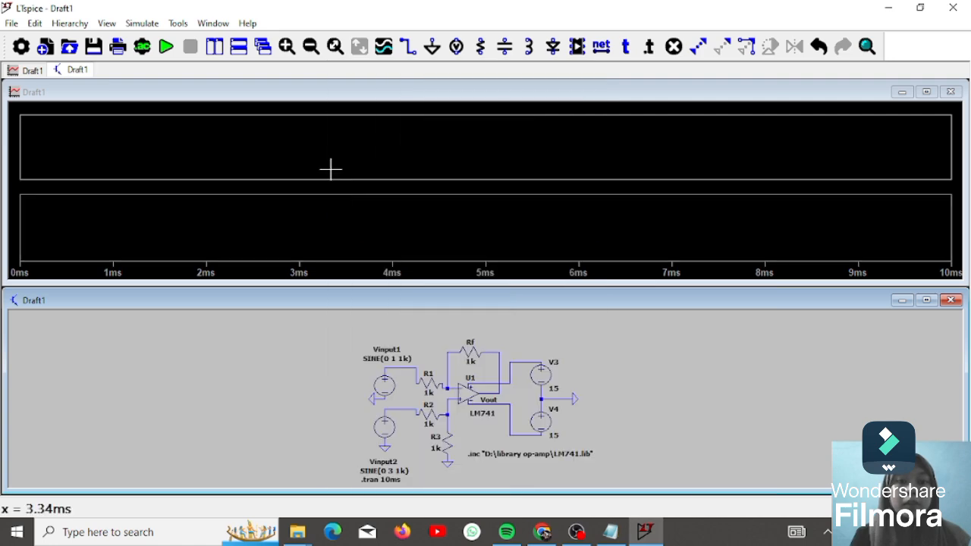
pyautogui.rightClick(331, 169)
pyautogui.click(357, 221)
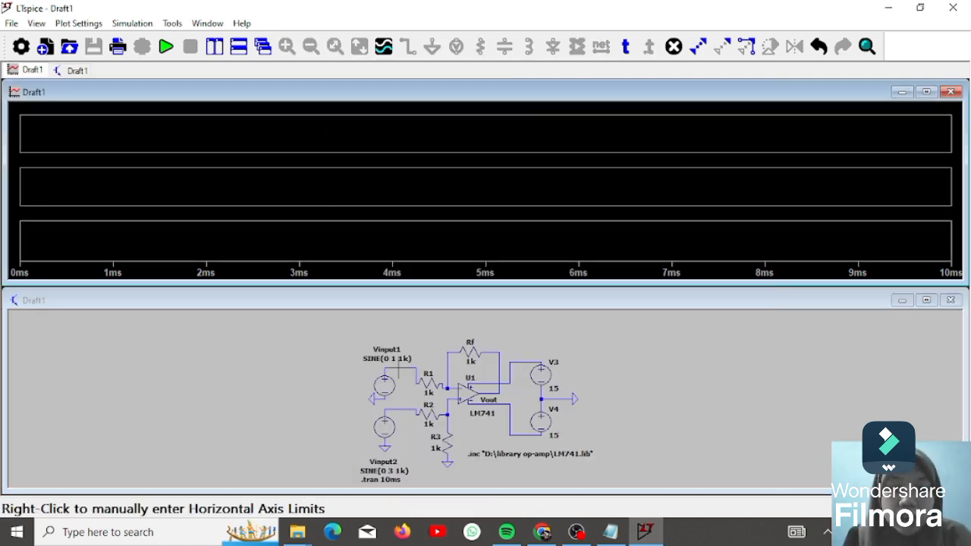
# Plot the Vinput1 voltage in the lowest pane, the Vinput2 voltage in the middle pane, and the op-amp output voltage in the uppermost pane.
pyautogui.click(398, 370)
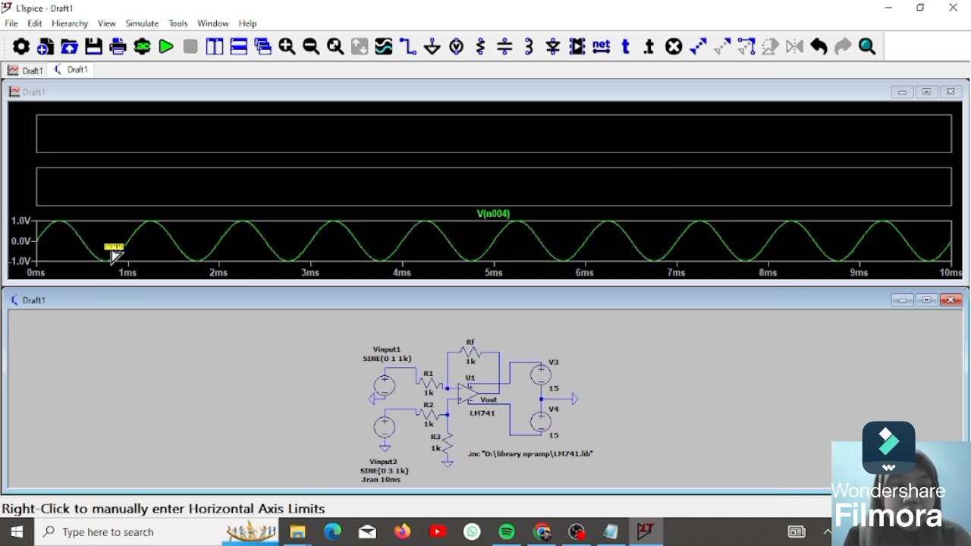
pyautogui.click(399, 190)
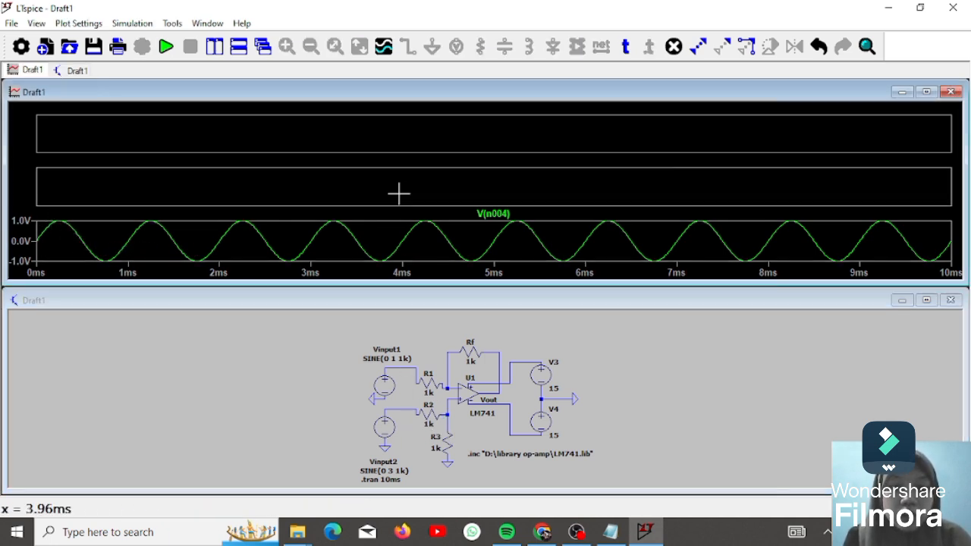
pyautogui.click(403, 410)
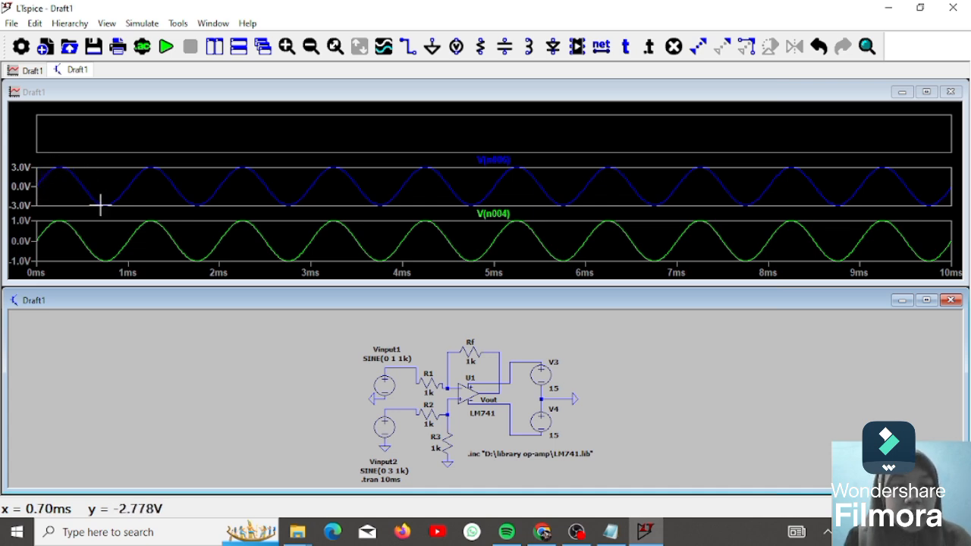
pyautogui.click(399, 150)
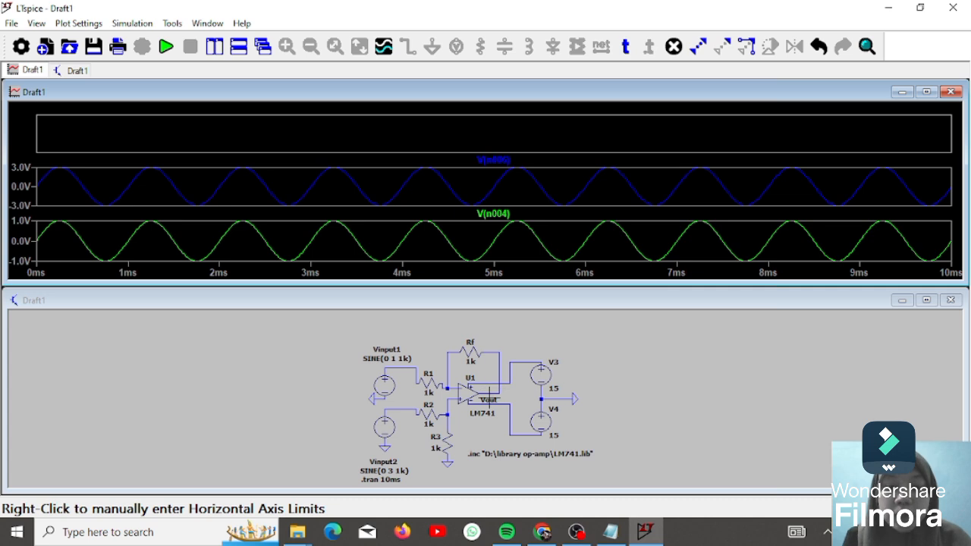
pyautogui.click(489, 396)
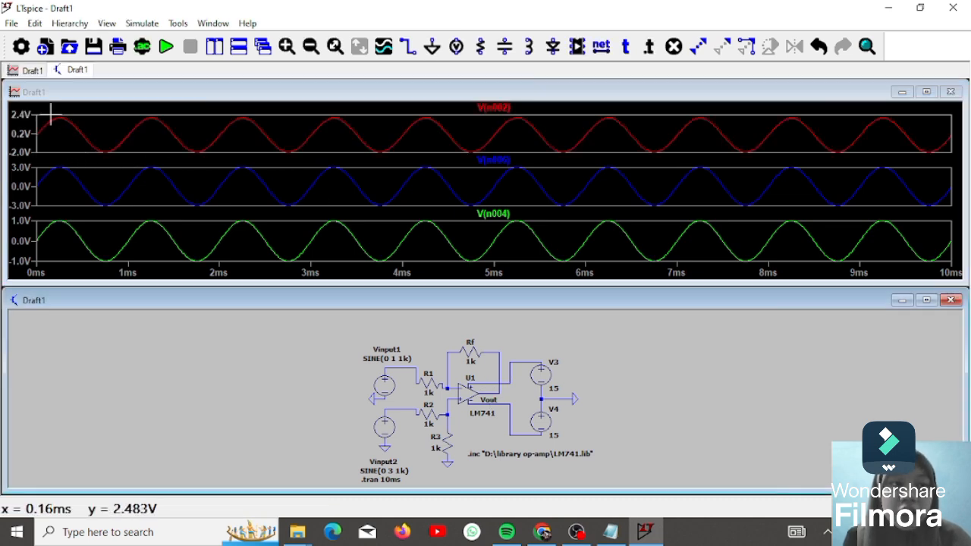